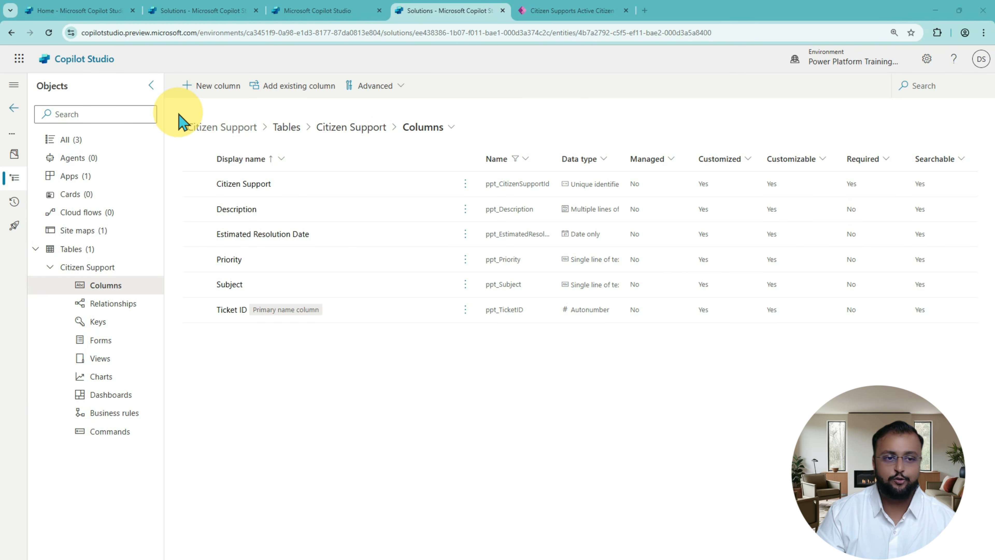
Review the Citizen Support table's columns, including their display names, schema names and data types
drag(175, 108, 757, 365)
drag(182, 137, 258, 142)
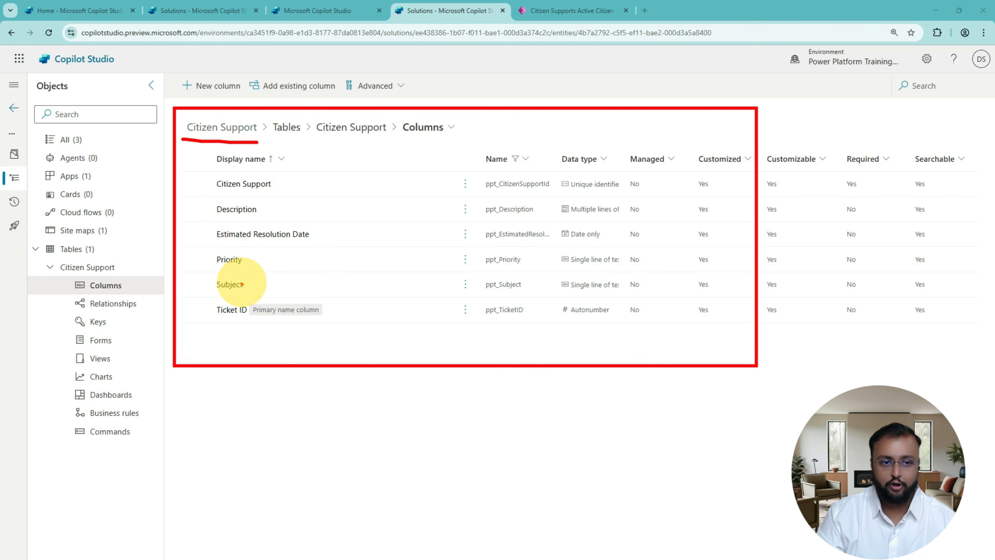
drag(204, 299, 332, 326)
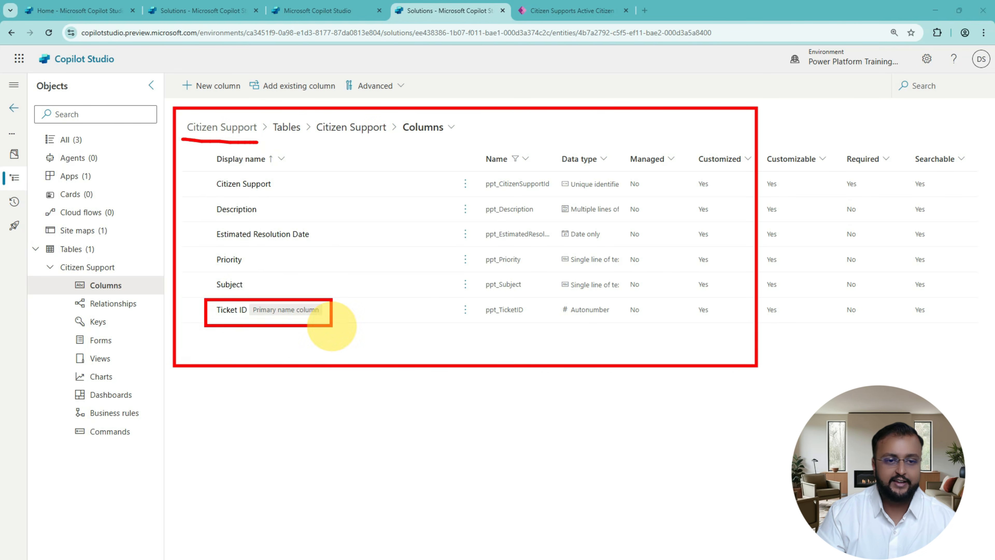
drag(479, 321, 542, 321)
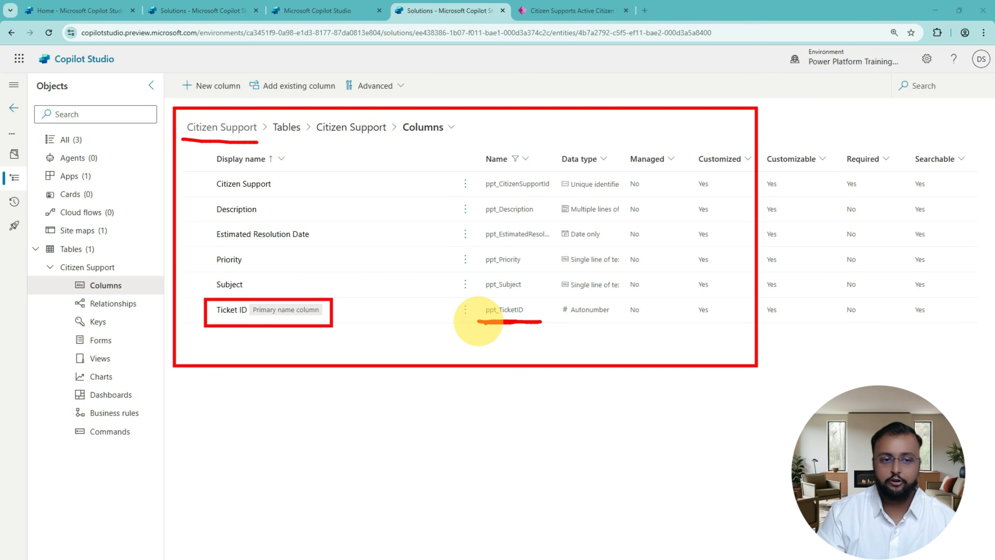
mouse_move(261, 280)
mouse_down()
mouse_move(287, 277)
mouse_move(290, 254)
mouse_up()
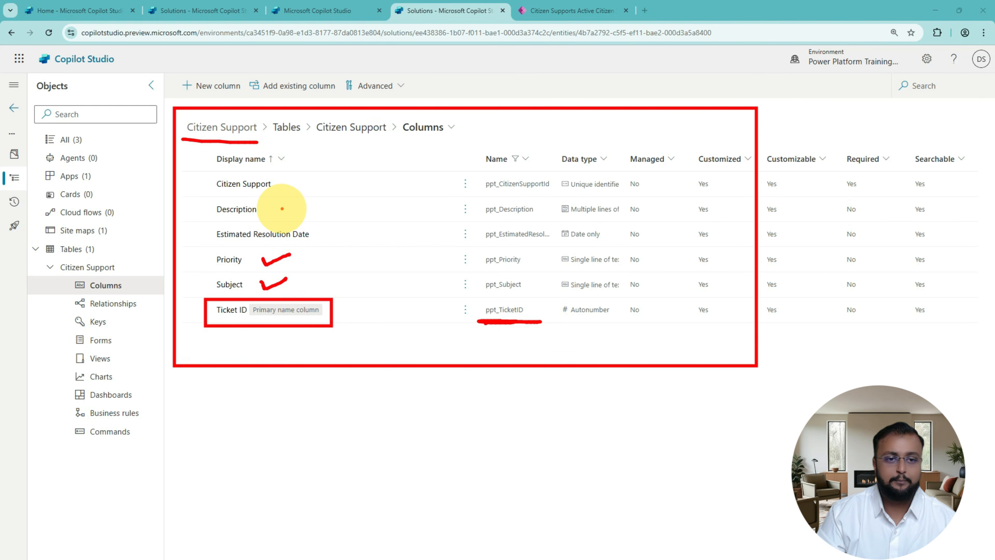
drag(280, 204, 315, 198)
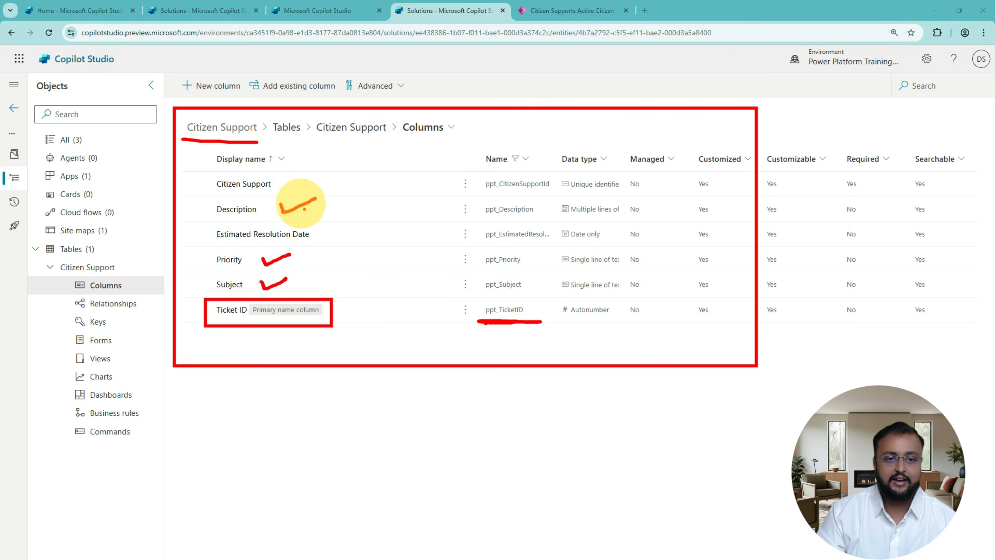
drag(329, 233, 373, 232)
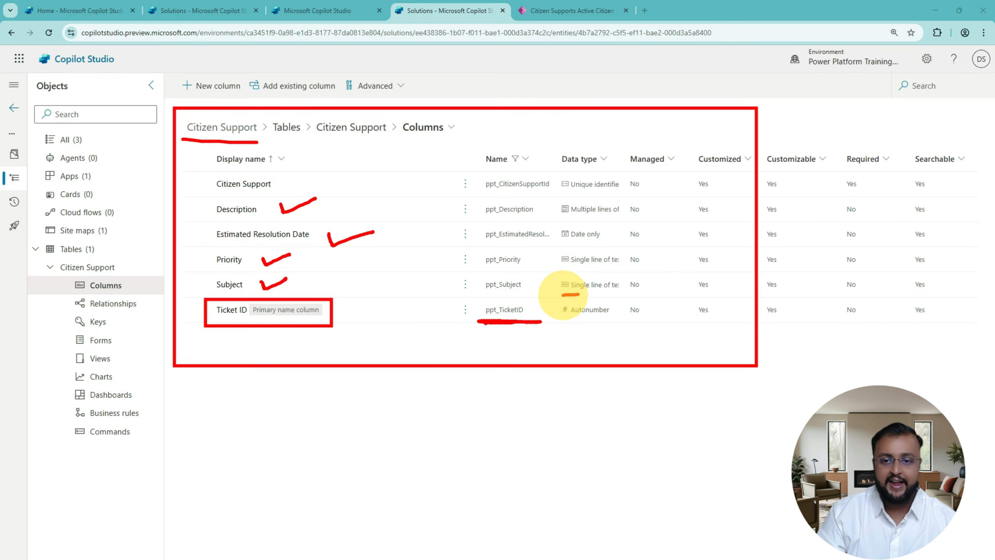
drag(563, 294, 607, 293)
drag(559, 268, 597, 267)
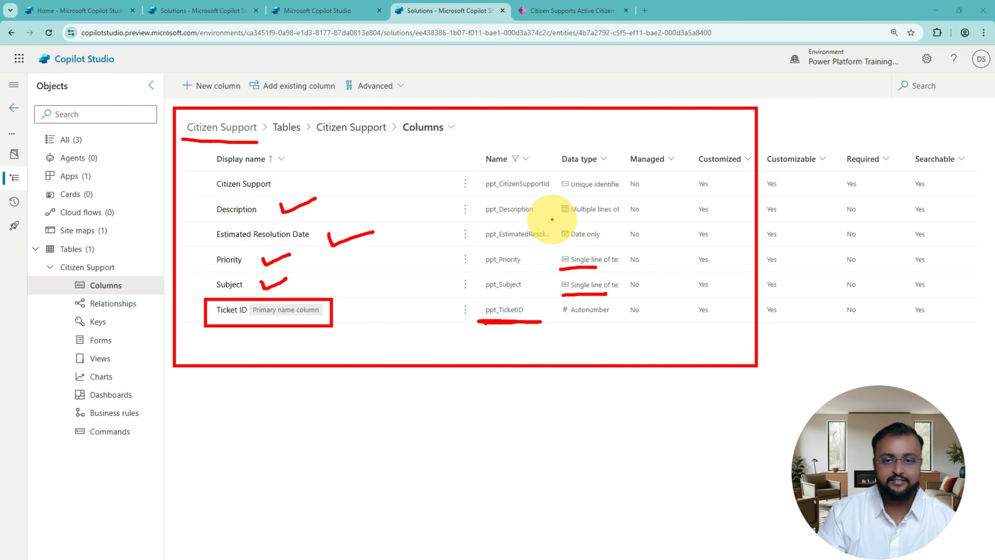
drag(552, 219, 594, 219)
drag(564, 322, 622, 320)
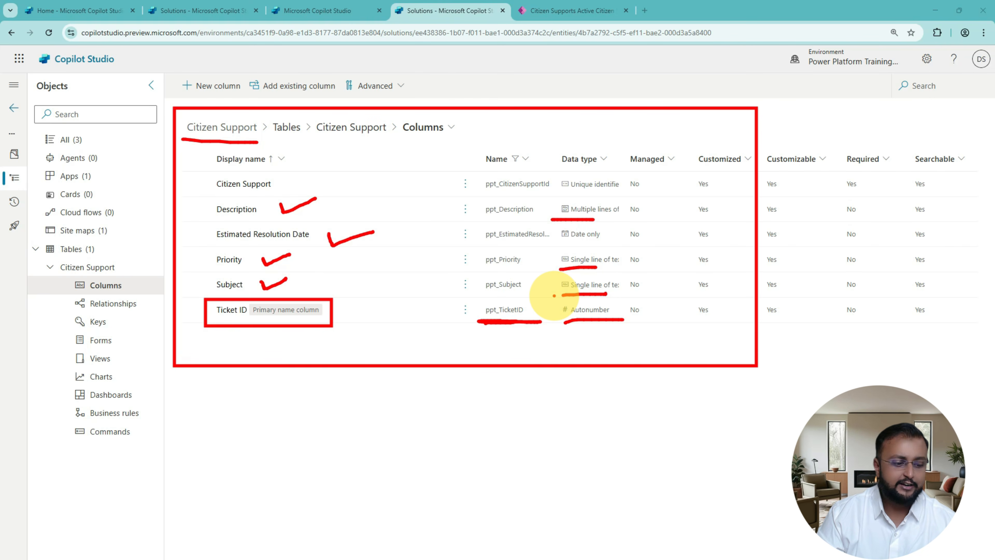
key(Escape)
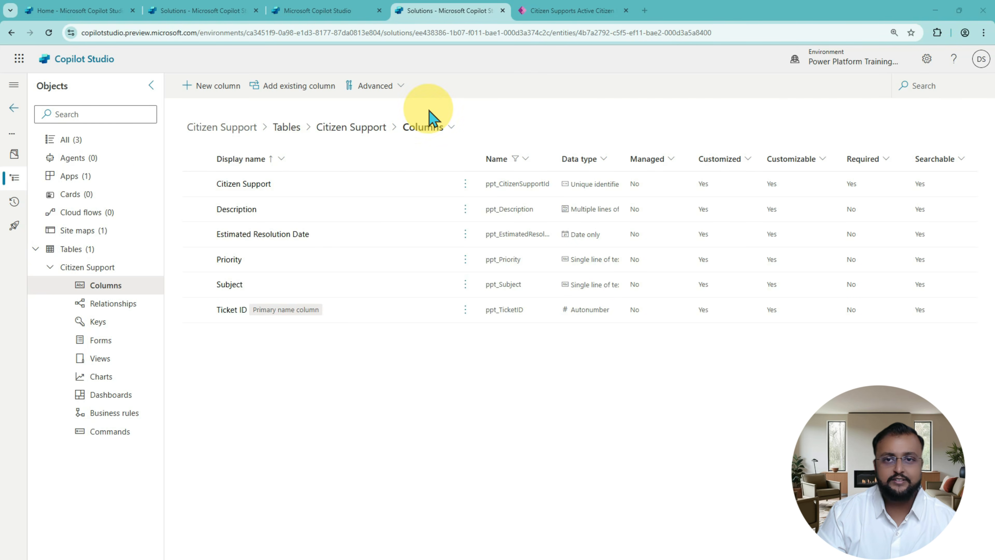
Switch to the Citizen Customer Service app and check the Active Citizen Supports view for ticket records
click(594, 16)
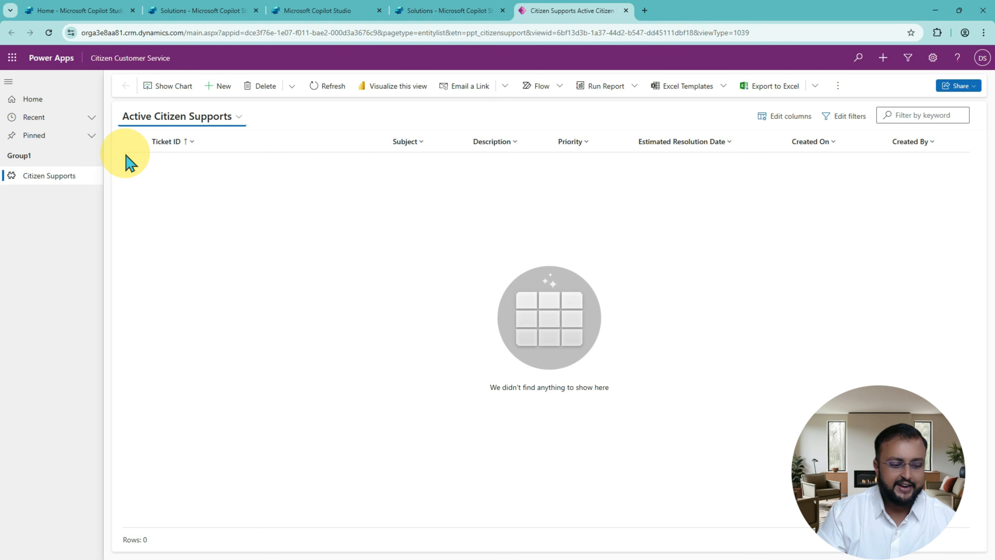
mouse_move(125, 124)
mouse_down()
mouse_move(684, 271)
mouse_move(899, 382)
mouse_move(899, 492)
mouse_up()
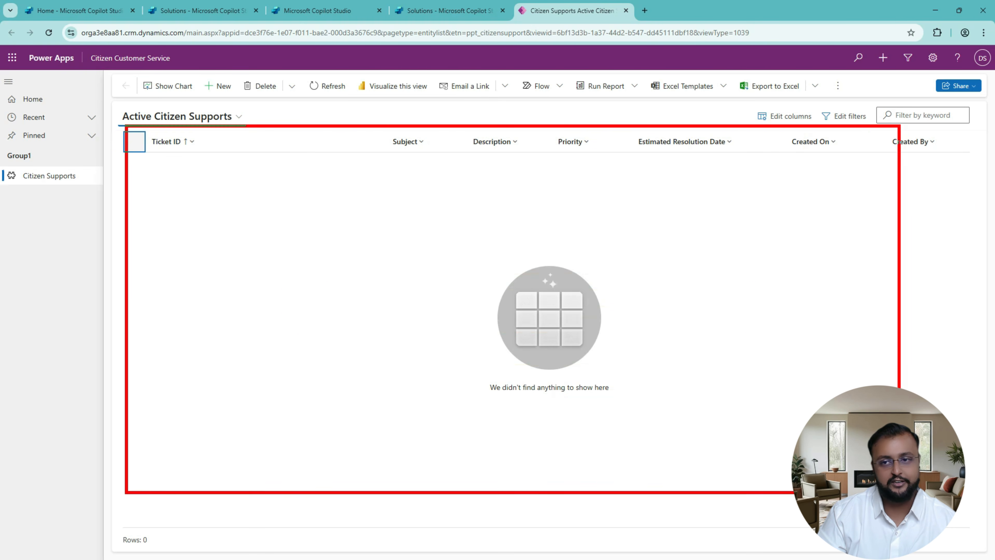
mouse_move(415, 224)
mouse_down()
mouse_move(424, 252)
mouse_move(477, 242)
mouse_up()
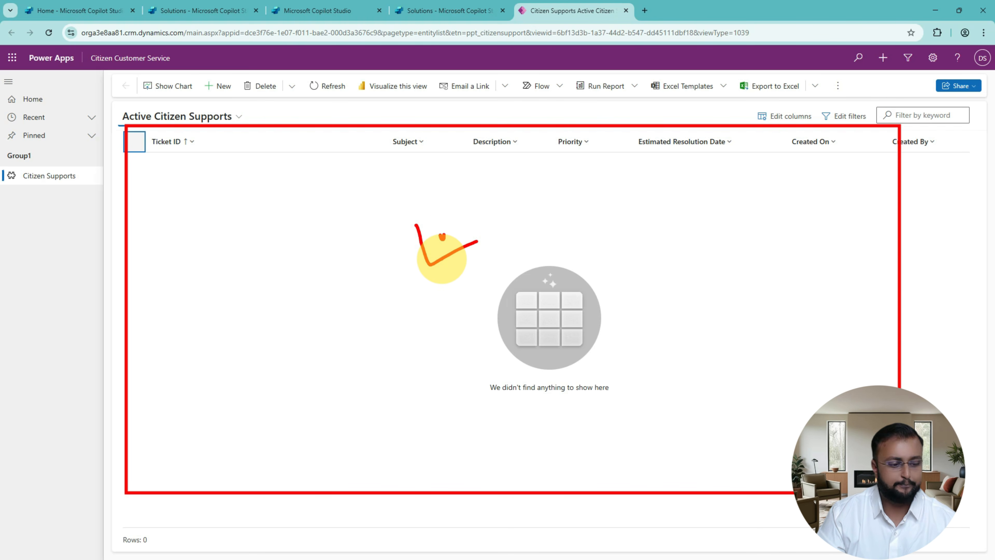
key(Escape)
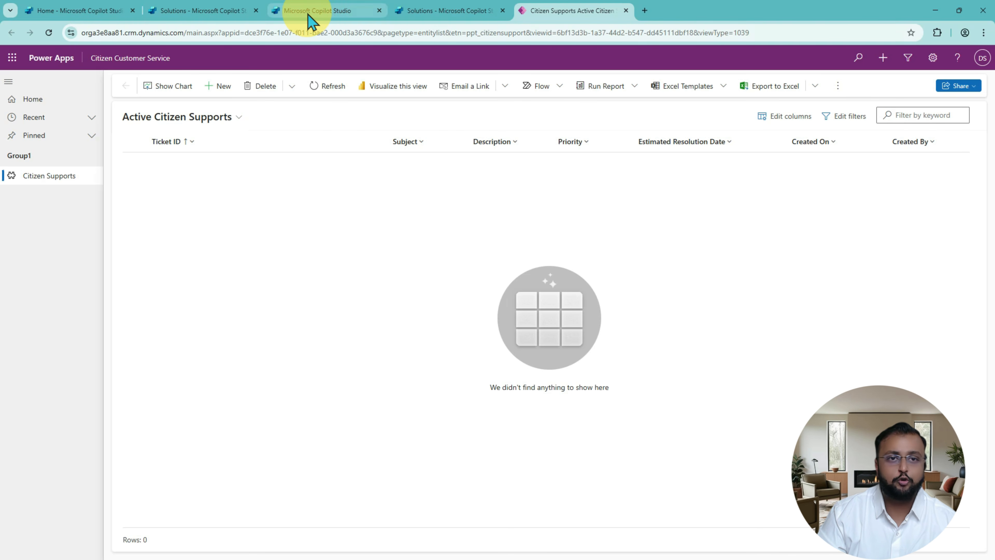
Return to the new agent in Copilot Studio, skip to manual configuration and name the agent Citizen Customer Service
click(312, 12)
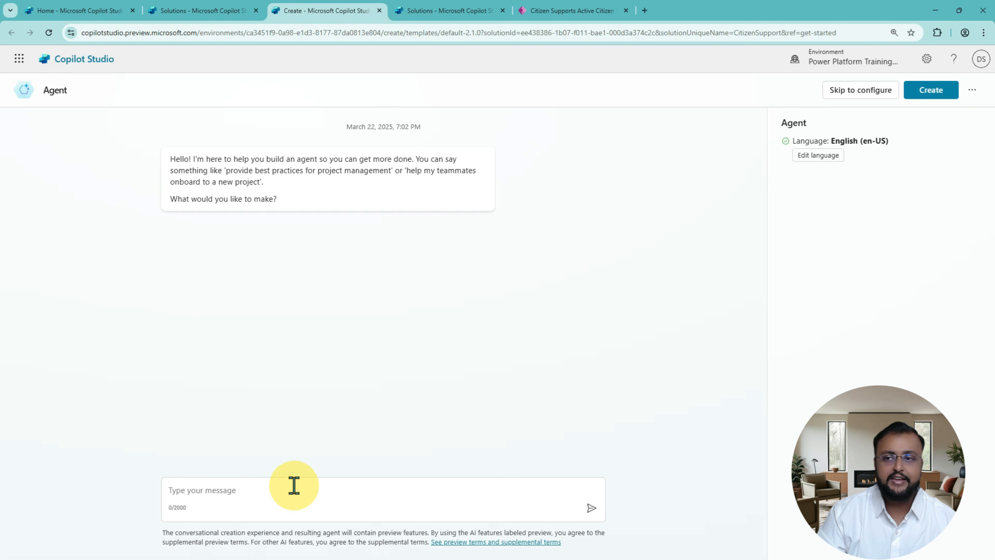
click(853, 95)
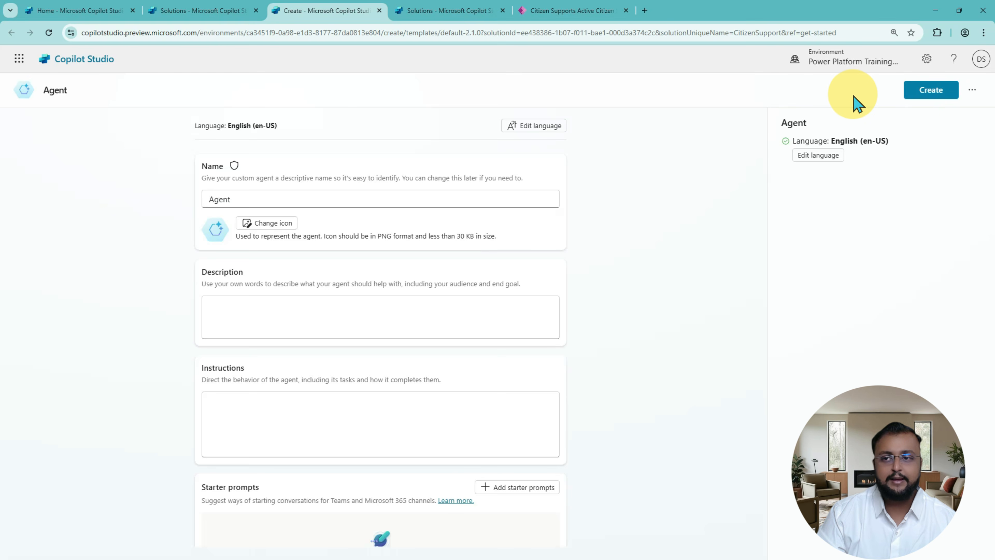
click(306, 198)
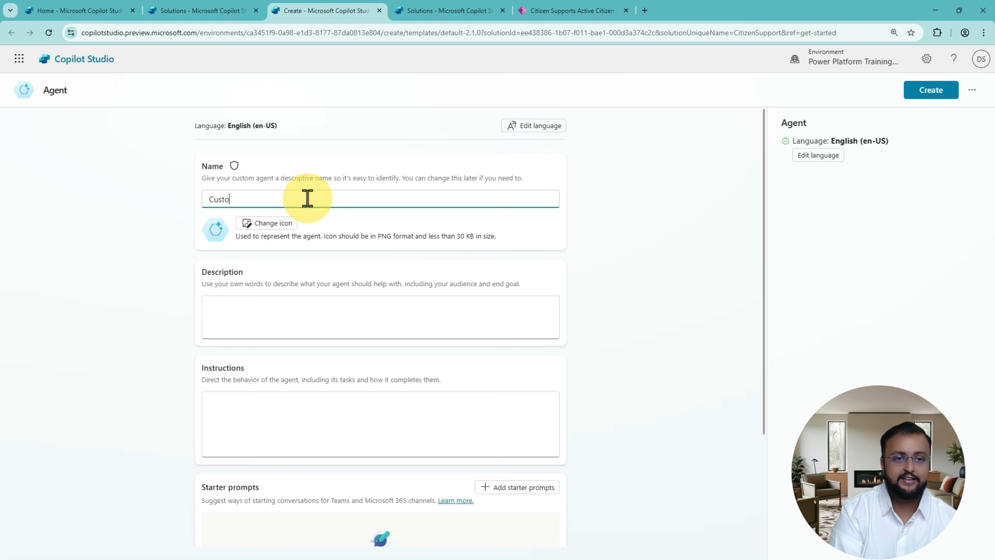
key(BackSpace)
key(BackSpace)
key(BackSpace)
key(BackSpace)
key(BackSpace)
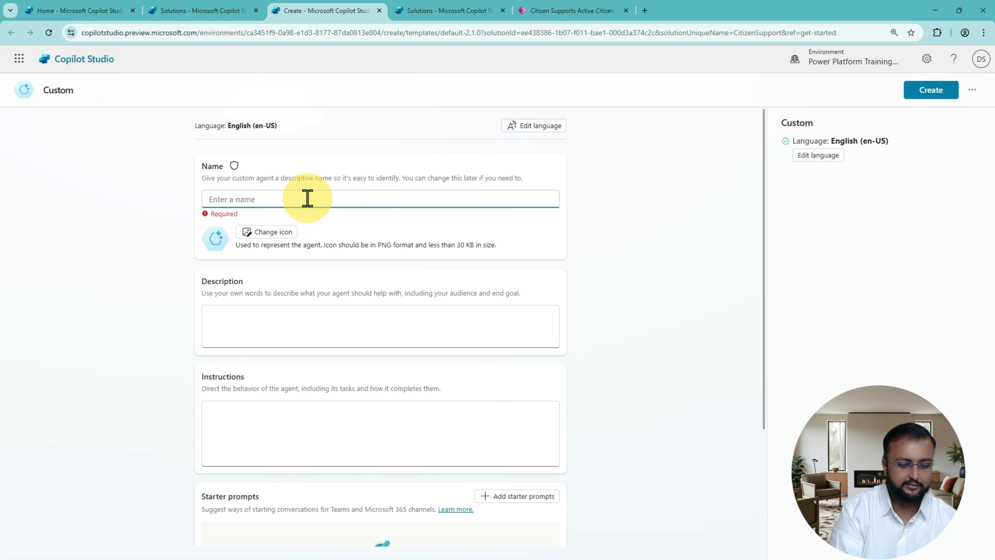
text(Citizen )
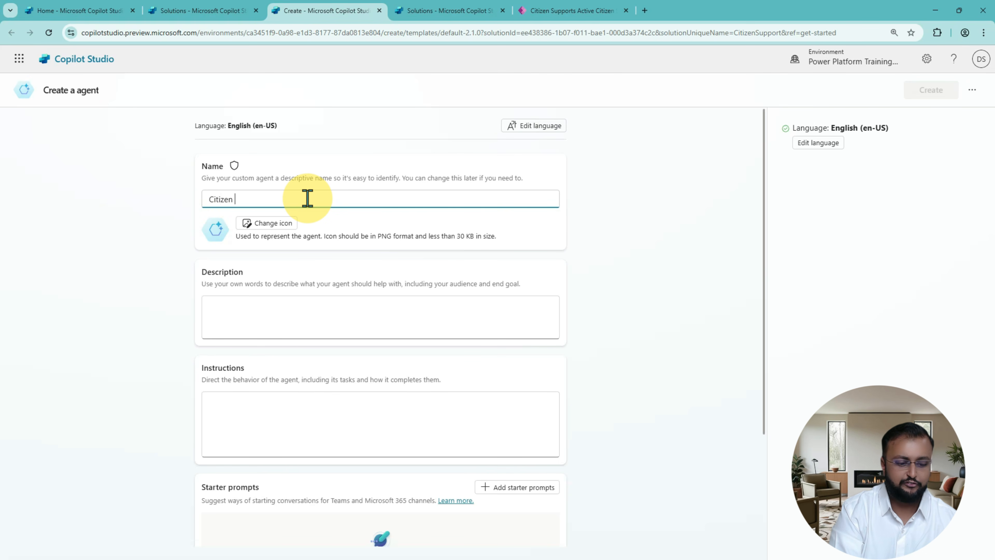
text(Customer Service)
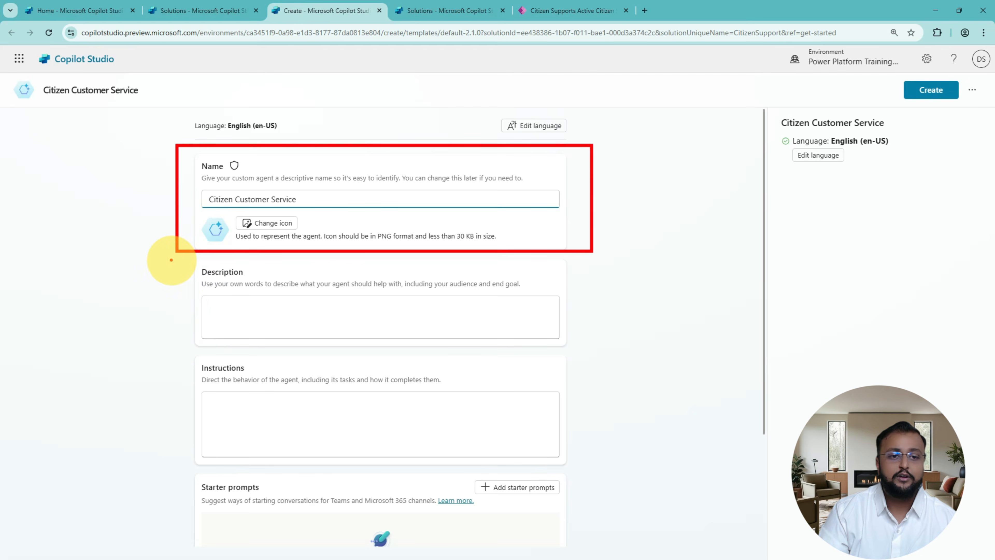
Describe the agent as an autonomous customer service agent that identifies incoming emails' context, determines urgency, replies professionally, and creates support tickets in the support portal
drag(172, 260, 592, 353)
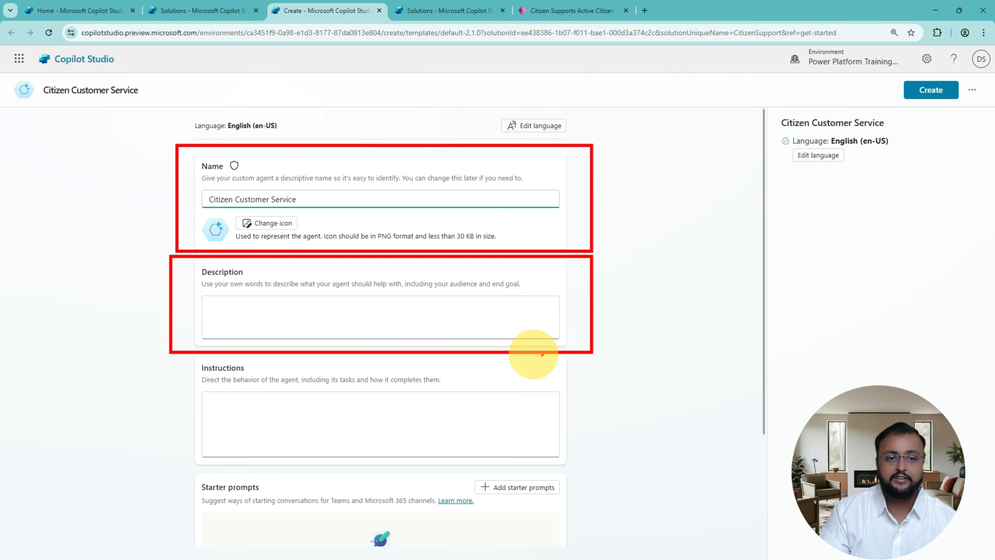
mouse_move(136, 309)
mouse_down()
mouse_move(142, 329)
mouse_move(174, 314)
mouse_up()
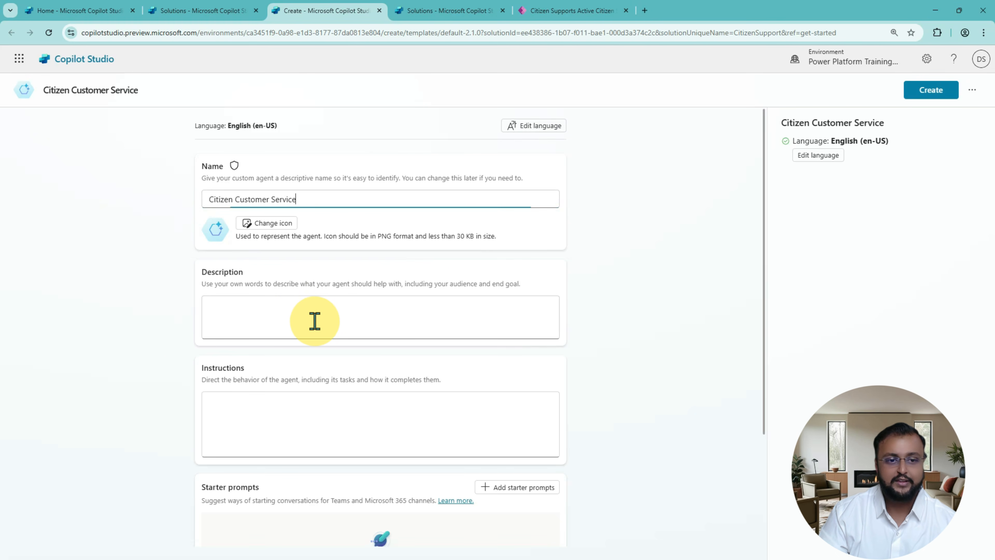
click(302, 309)
text(An autonomous agent for customer service that identifies the context of incoming emails, determines their urgency, replies professionally, and creates support tickets in the support portal.)
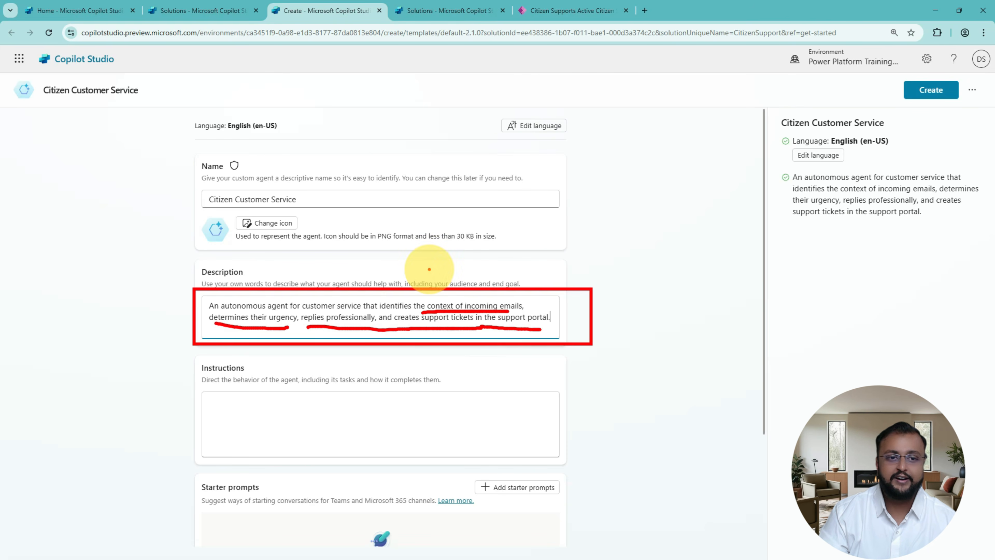
drag(188, 352, 578, 472)
mouse_move(87, 376)
mouse_down()
mouse_move(145, 411)
mouse_move(109, 390)
mouse_move(162, 400)
mouse_move(136, 421)
mouse_up()
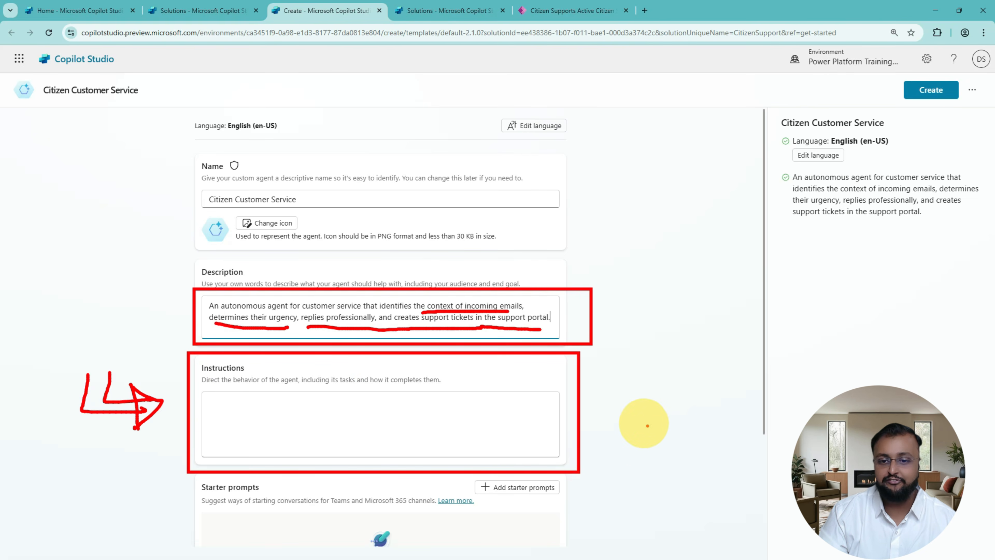
drag(867, 96, 897, 85)
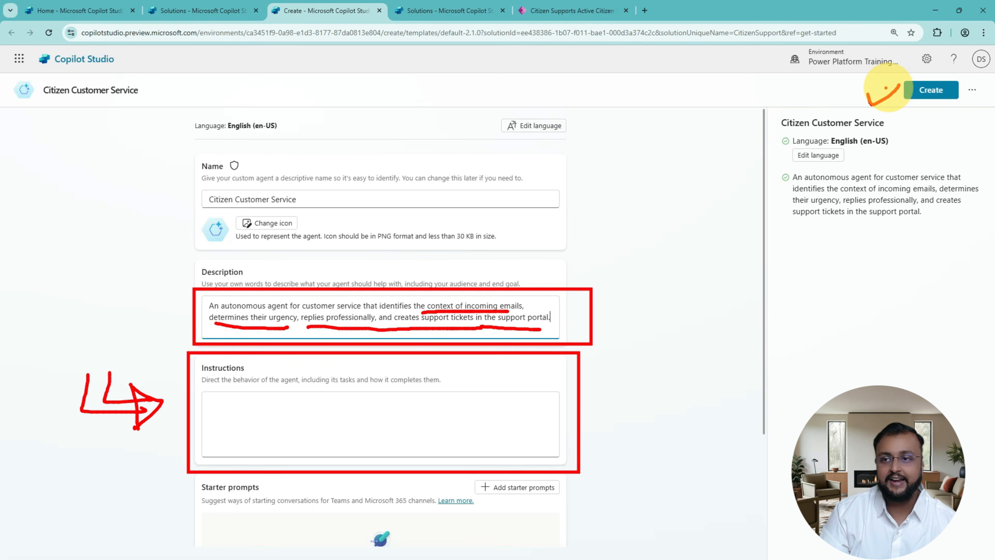
mouse_move(694, 395)
mouse_down()
mouse_move(616, 402)
mouse_move(646, 413)
mouse_move(648, 381)
mouse_up()
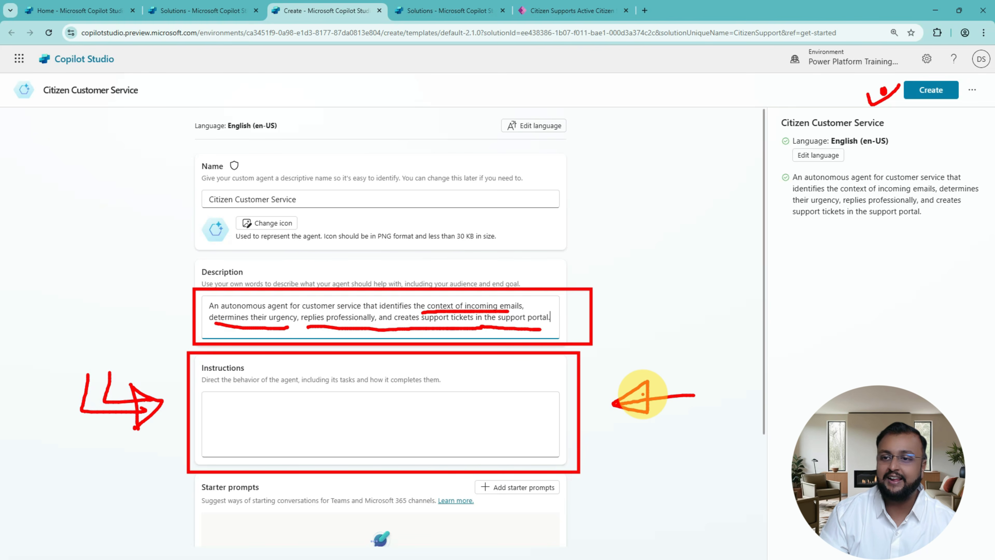
key(Escape)
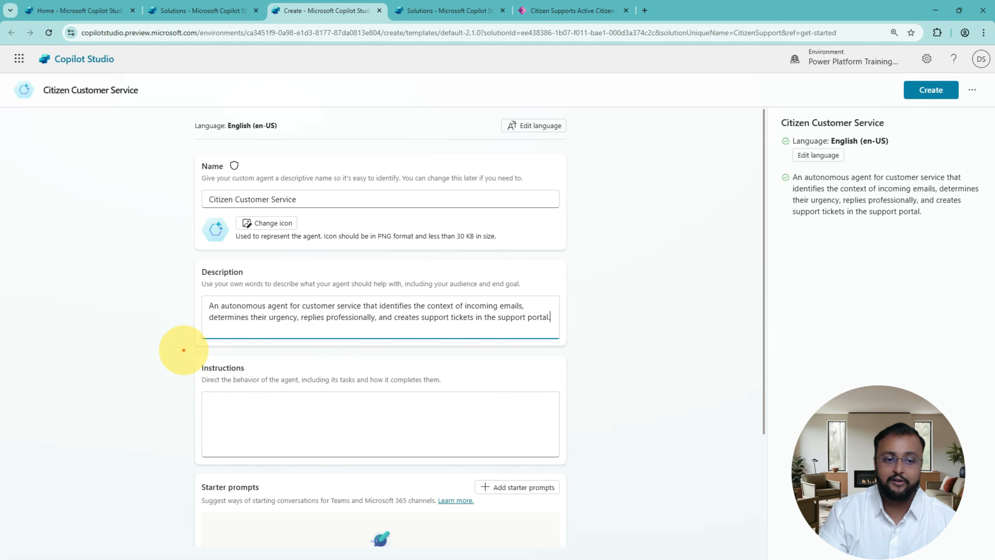
drag(183, 349, 584, 478)
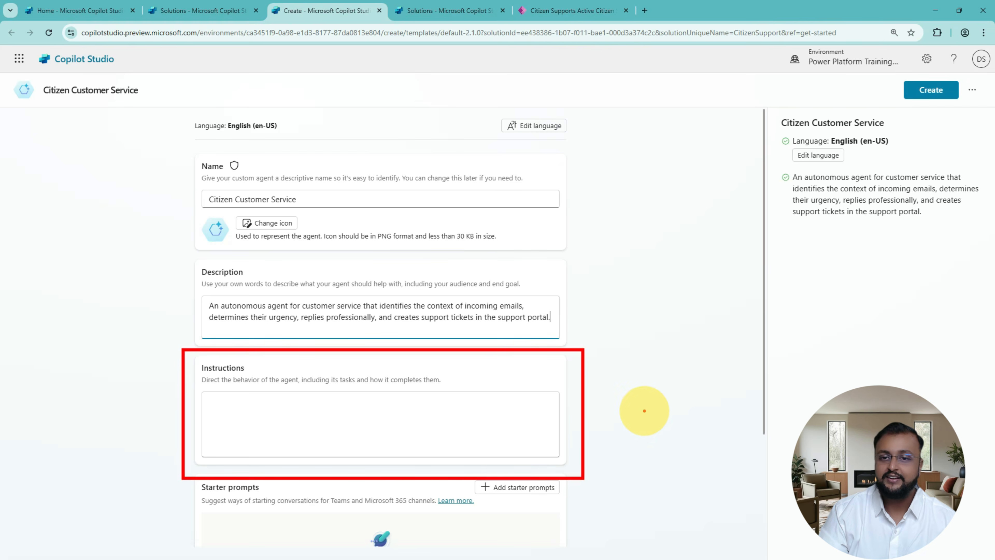
mouse_move(602, 399)
mouse_down()
mouse_move(649, 385)
mouse_move(620, 387)
mouse_up()
key(Escape)
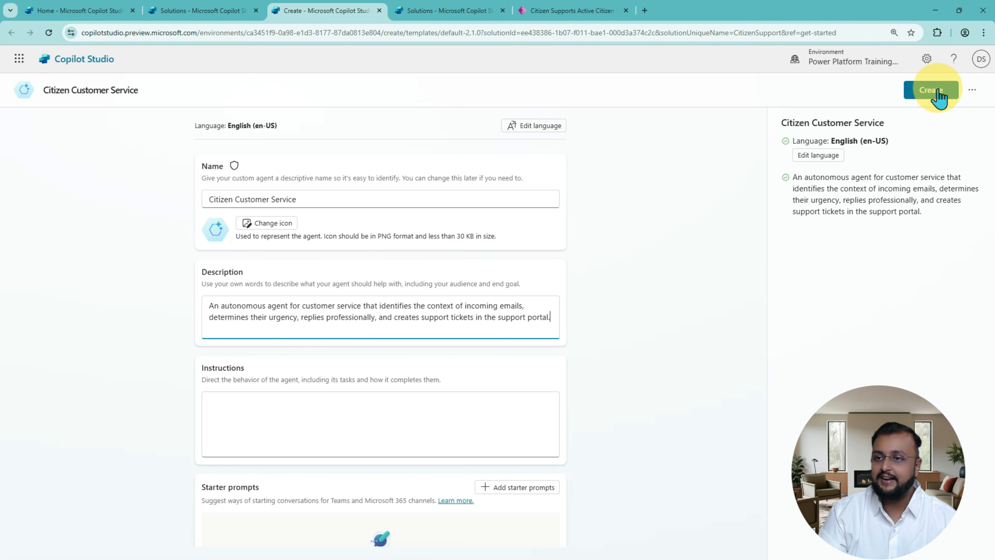
Create the agent with blank instructions and review its details, knowledge, actions, triggers and topics in the overview
click(936, 92)
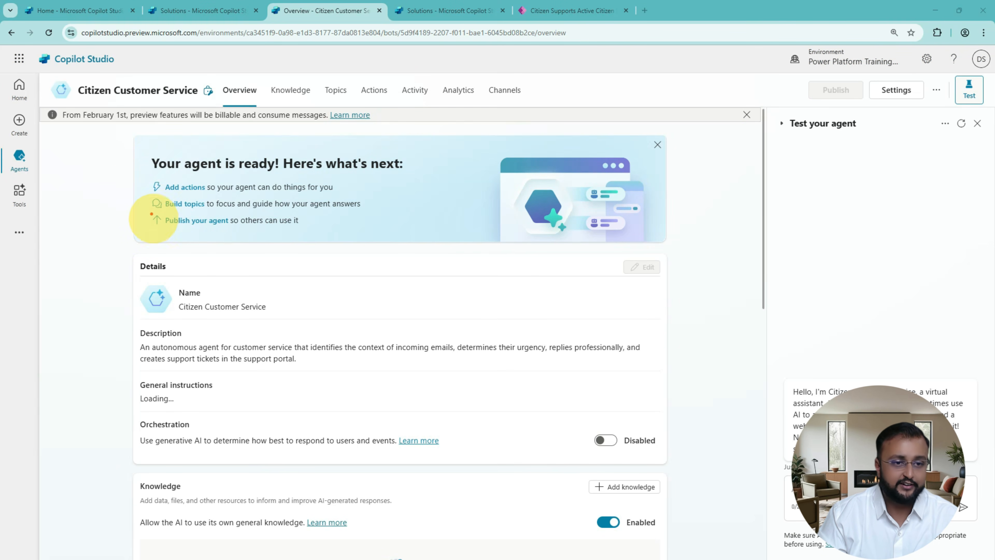
mouse_move(136, 252)
mouse_down()
mouse_move(440, 427)
mouse_move(670, 472)
mouse_up()
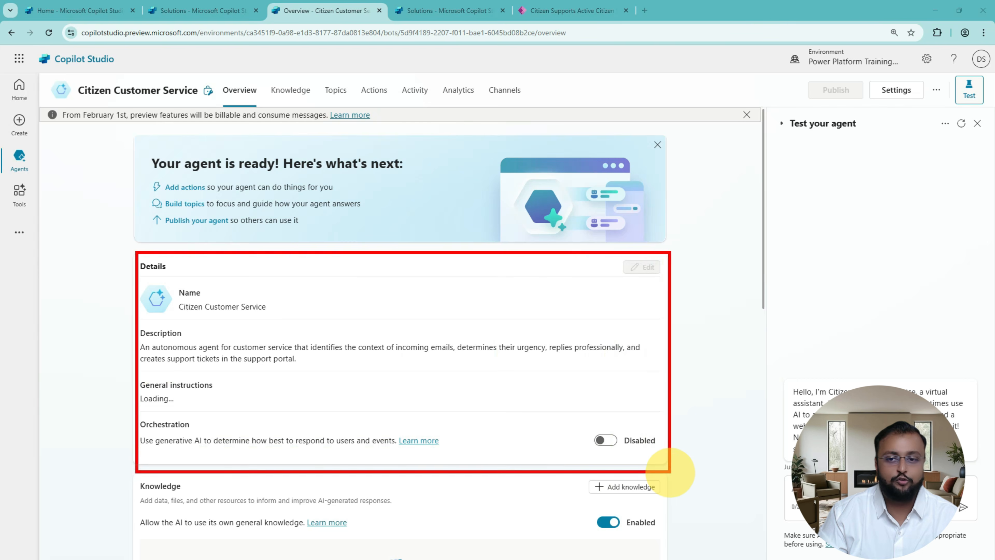
mouse_move(68, 281)
mouse_down()
mouse_move(135, 309)
mouse_move(102, 331)
mouse_up()
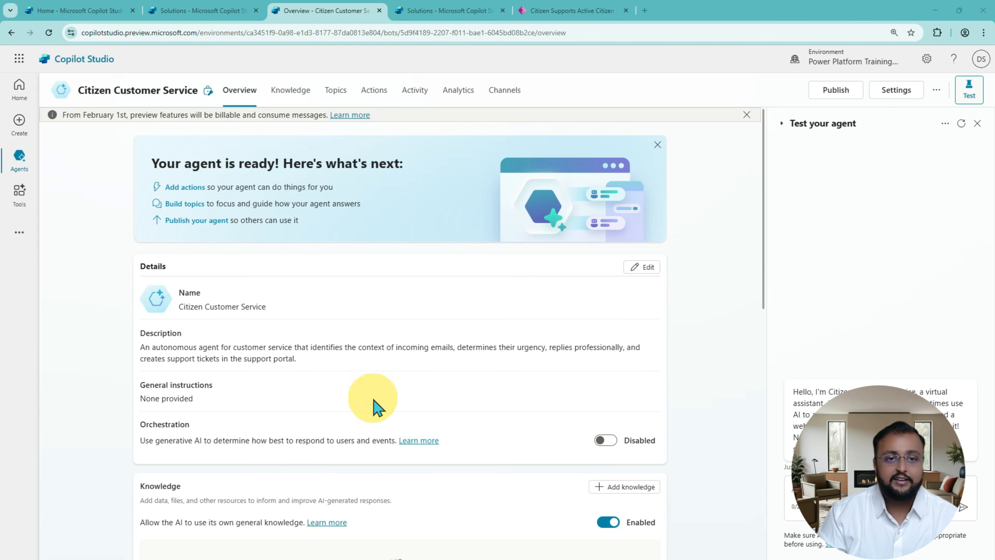
scroll(447, 321, down, 1)
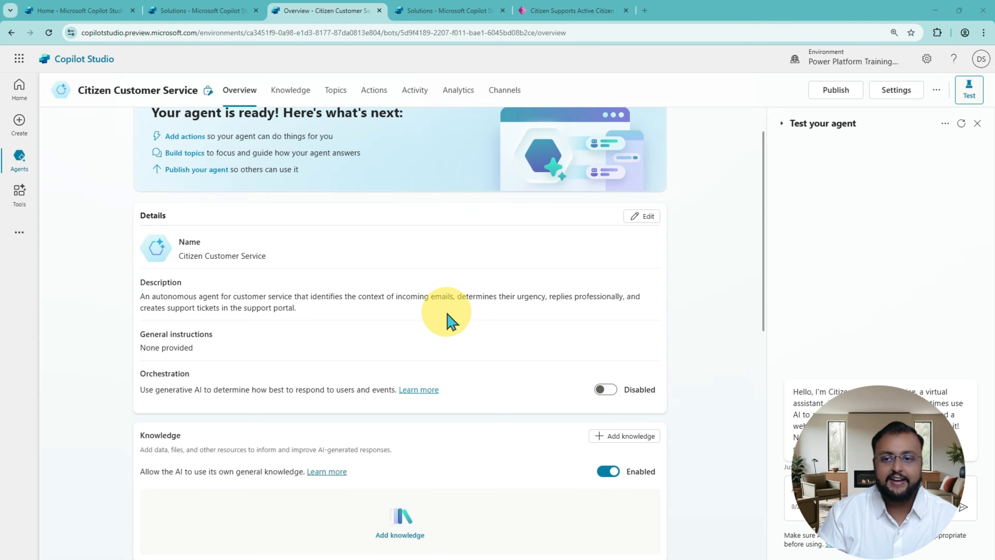
scroll(449, 321, down, 5)
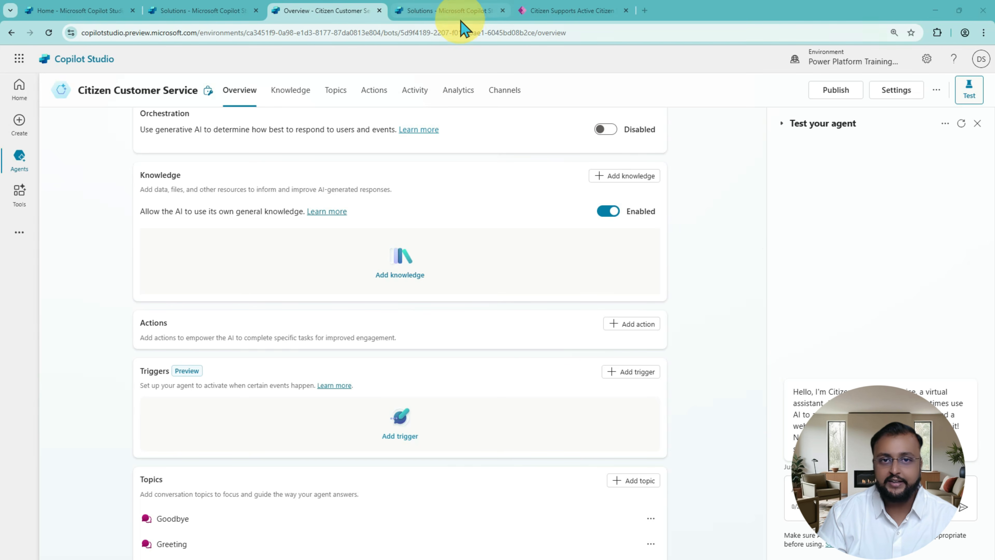
Go back to the Citizen Support table's column list in the solution and examine which table holds the tickets
click(462, 12)
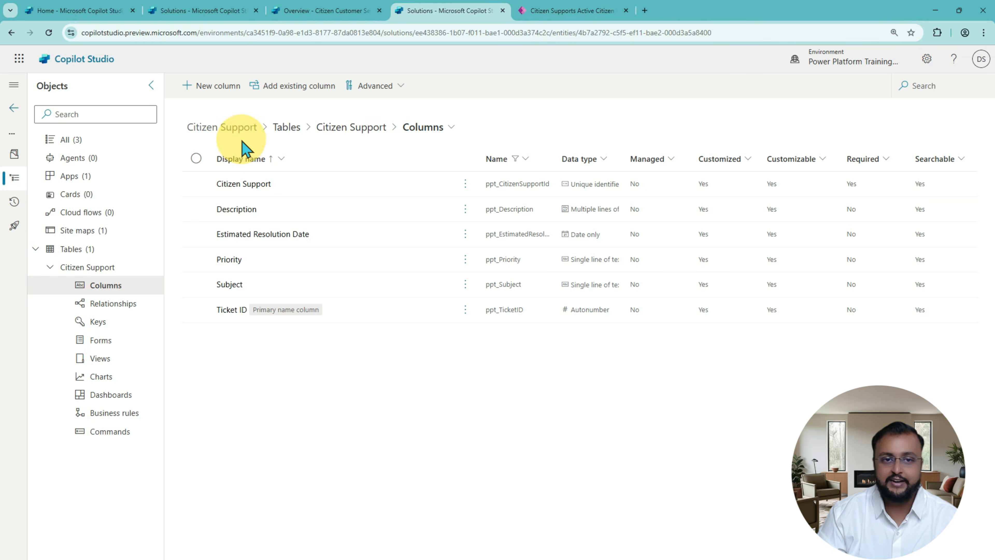
mouse_move(320, 140)
mouse_down()
mouse_move(382, 139)
mouse_move(319, 125)
mouse_move(362, 145)
mouse_up()
mouse_move(312, 186)
mouse_down()
mouse_move(397, 155)
mouse_move(394, 182)
mouse_up()
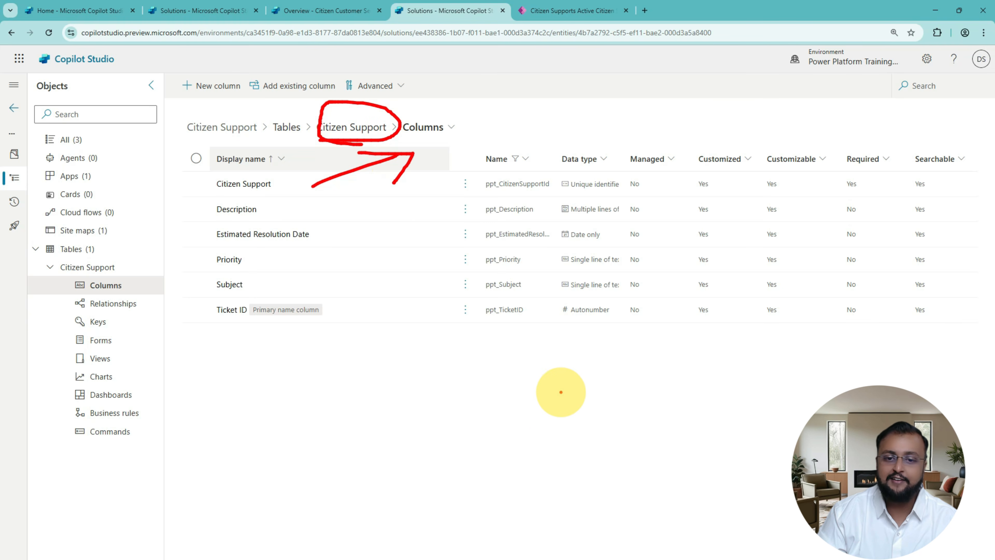
Return to the Citizen Customer Service agent and start adding its first action
mouse_move(560, 414)
mouse_down()
mouse_move(395, 382)
mouse_move(331, 342)
mouse_up()
drag(319, 372, 347, 321)
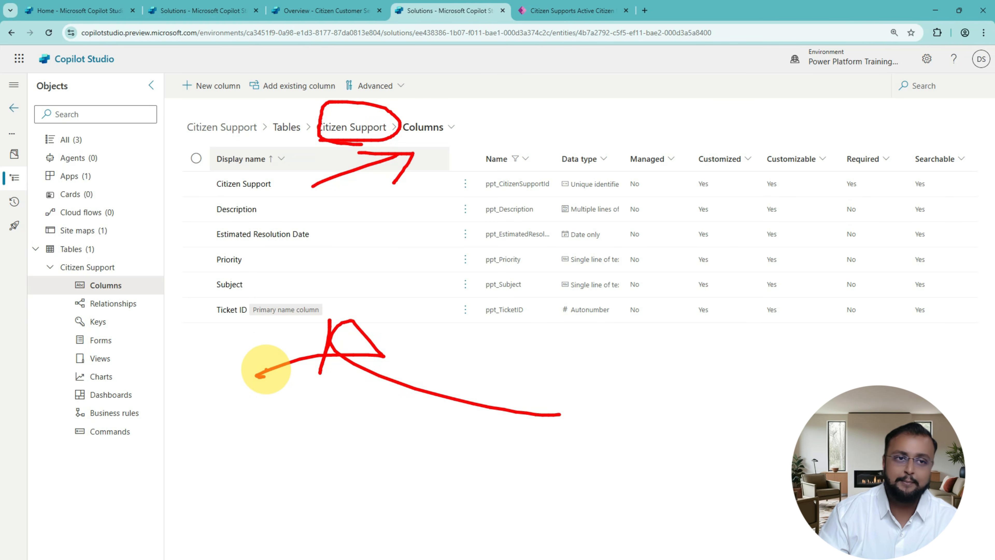
click(210, 16)
click(300, 14)
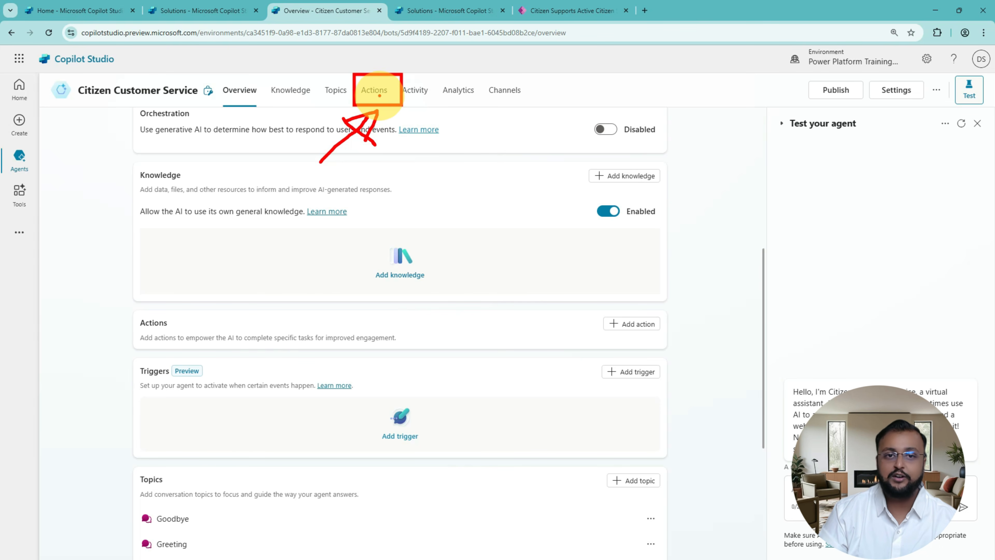
click(379, 97)
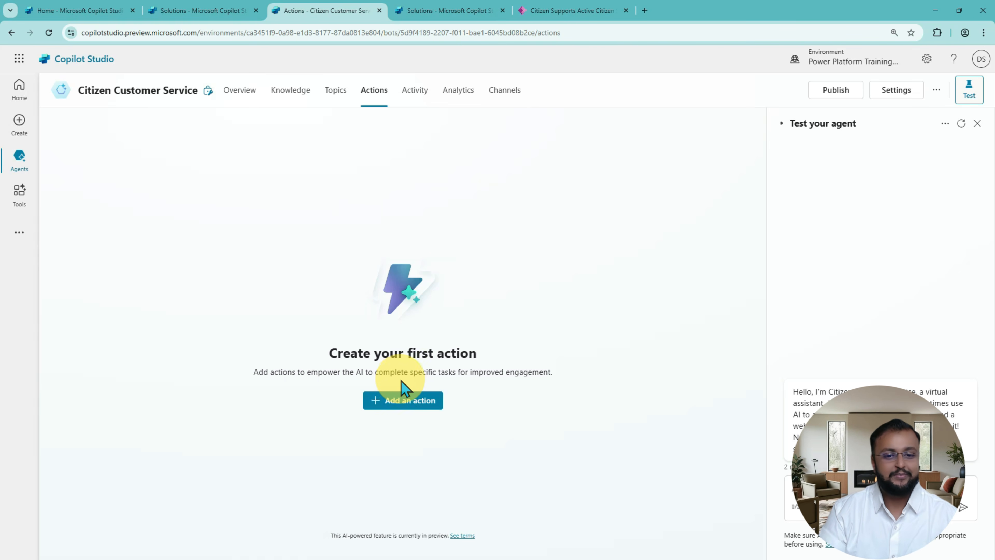
click(403, 406)
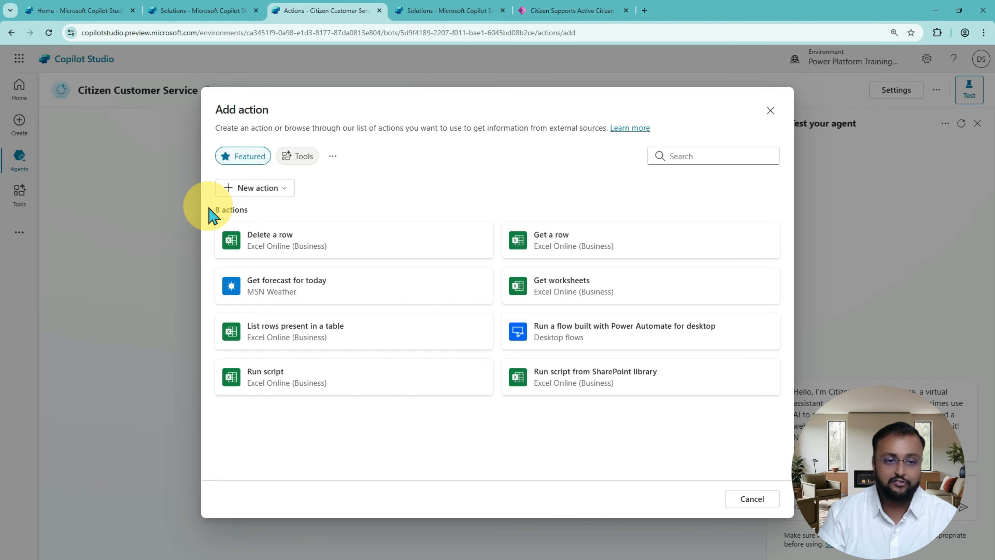
drag(208, 199, 777, 475)
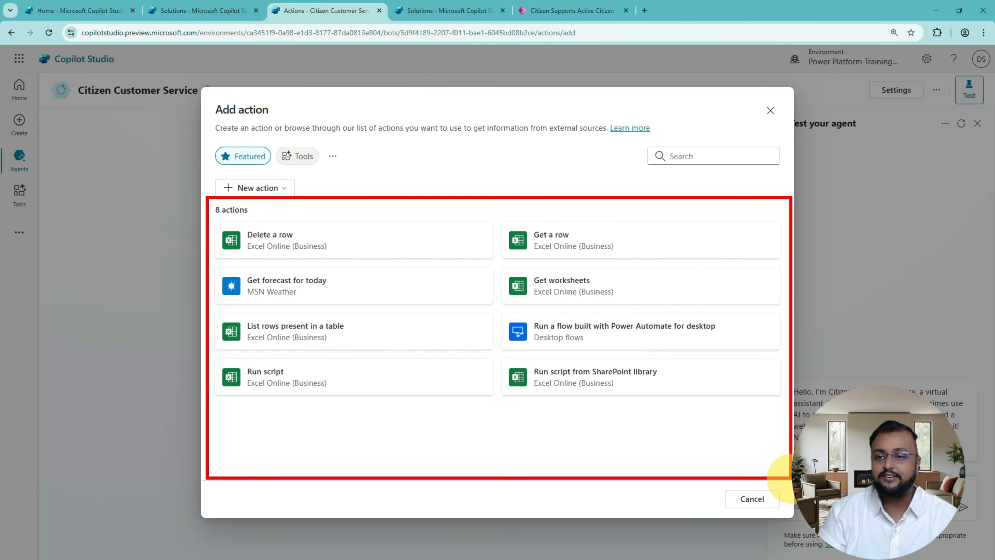
Search the available actions for "dataverse" and look through the Microsoft Dataverse actions
click(687, 156)
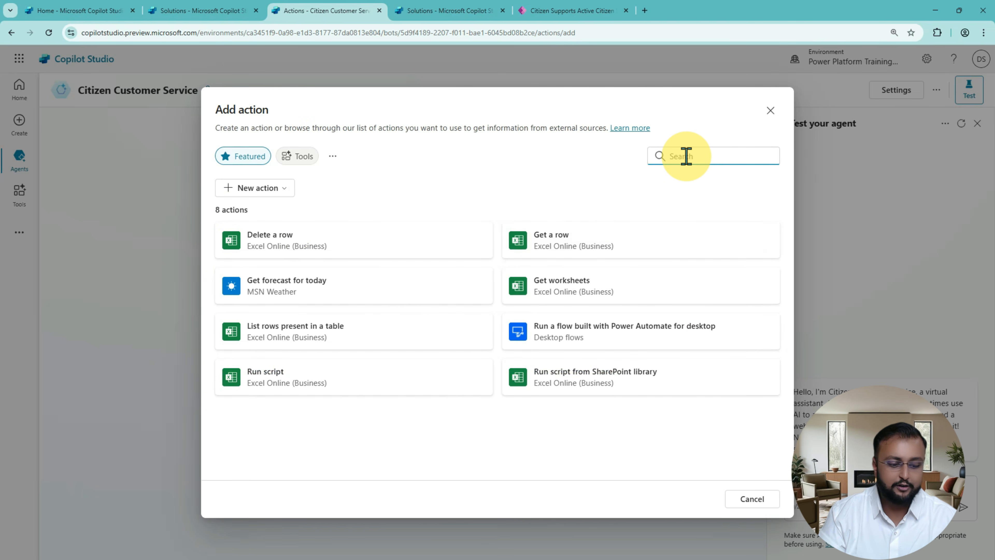
text(dataver)
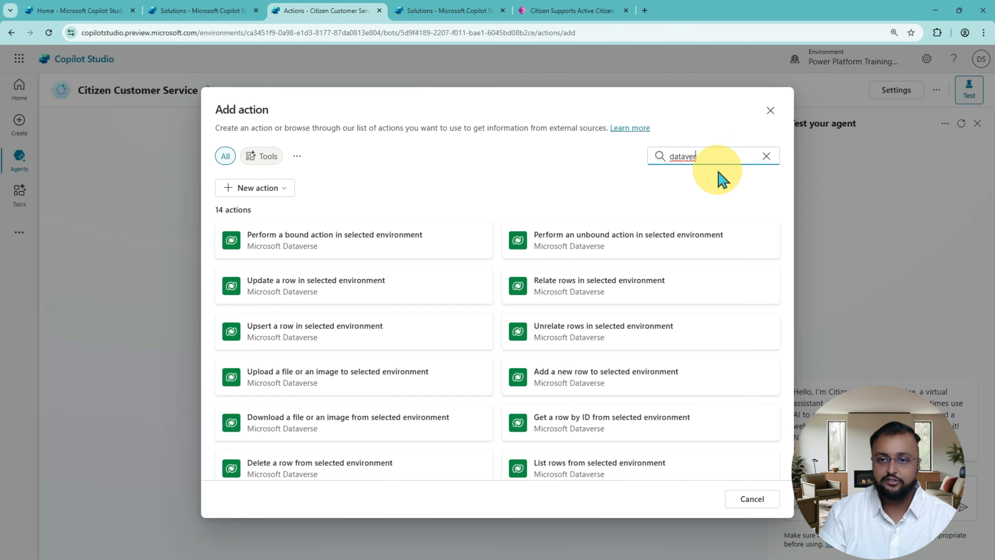
text(se)
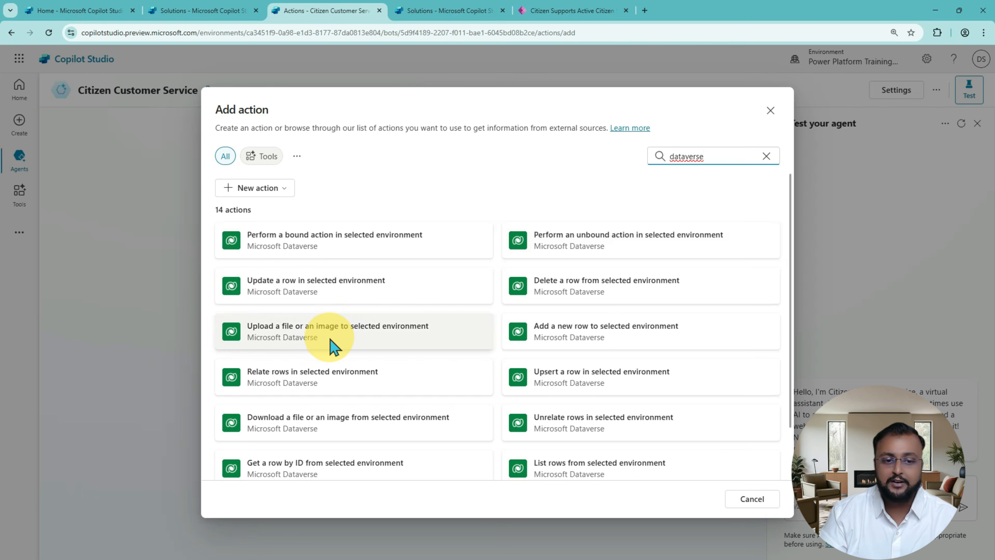
scroll(452, 426, down, 2)
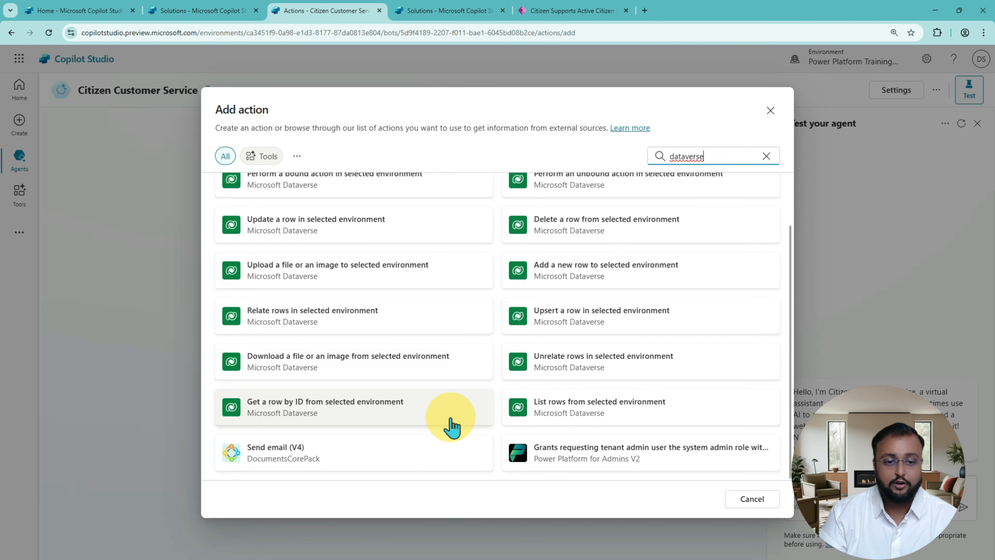
scroll(452, 425, up, 2)
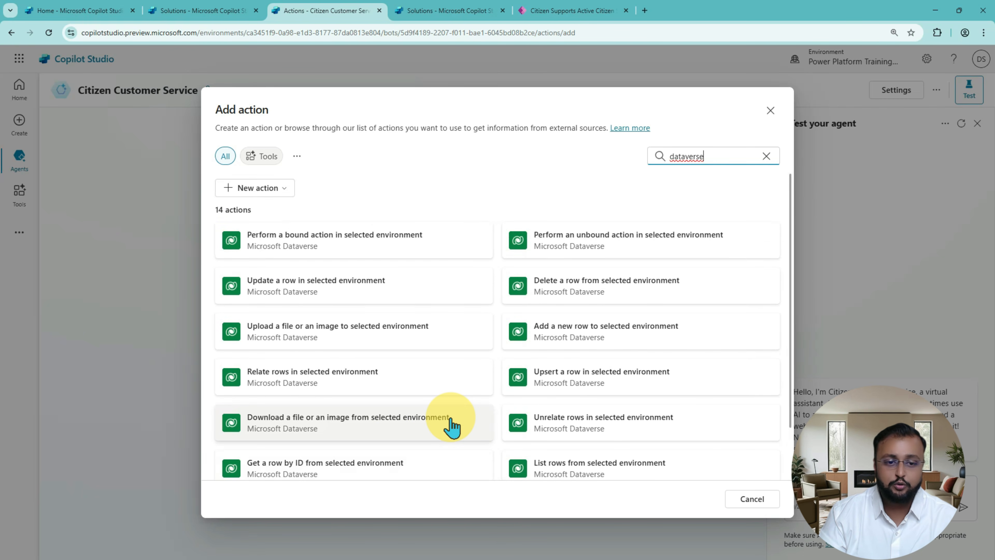
scroll(452, 425, down, 2)
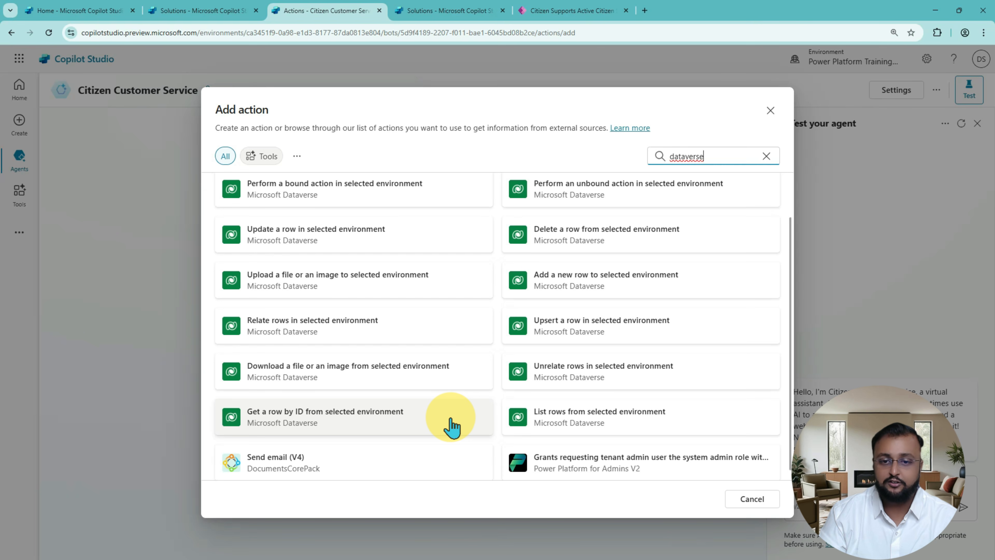
scroll(451, 424, up, 2)
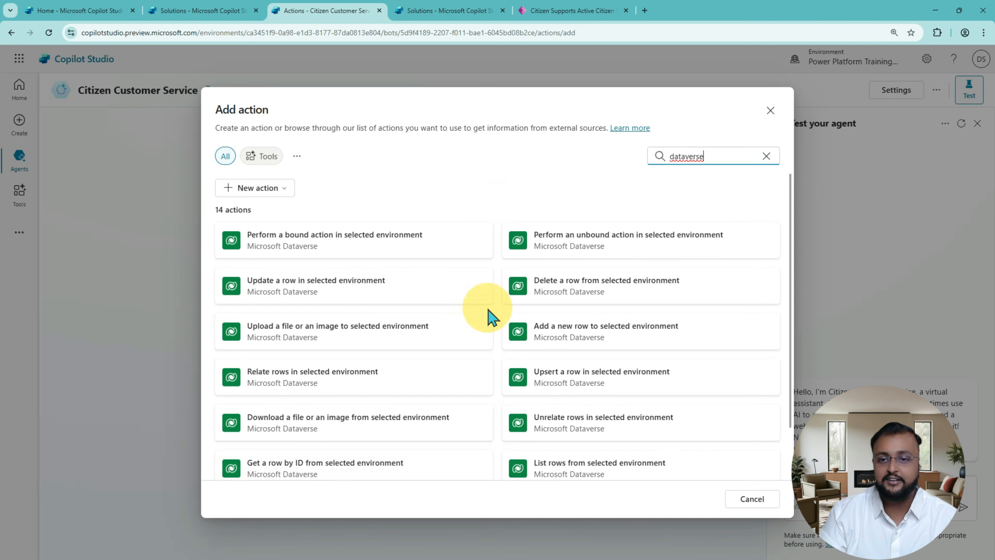
Search the actions for "add row" and look through them for one that adds a Dataverse row
double_click(731, 154)
text(a)
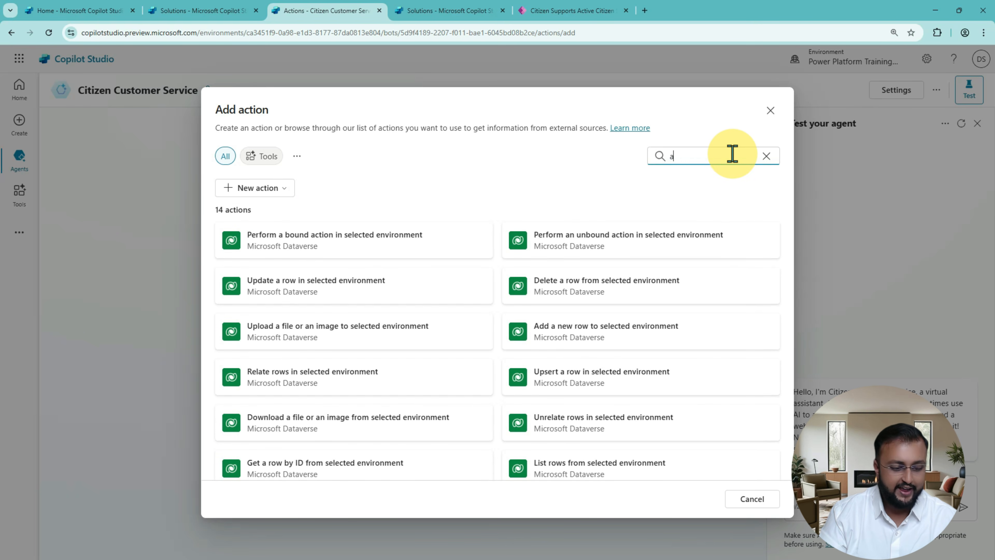
text(dd row)
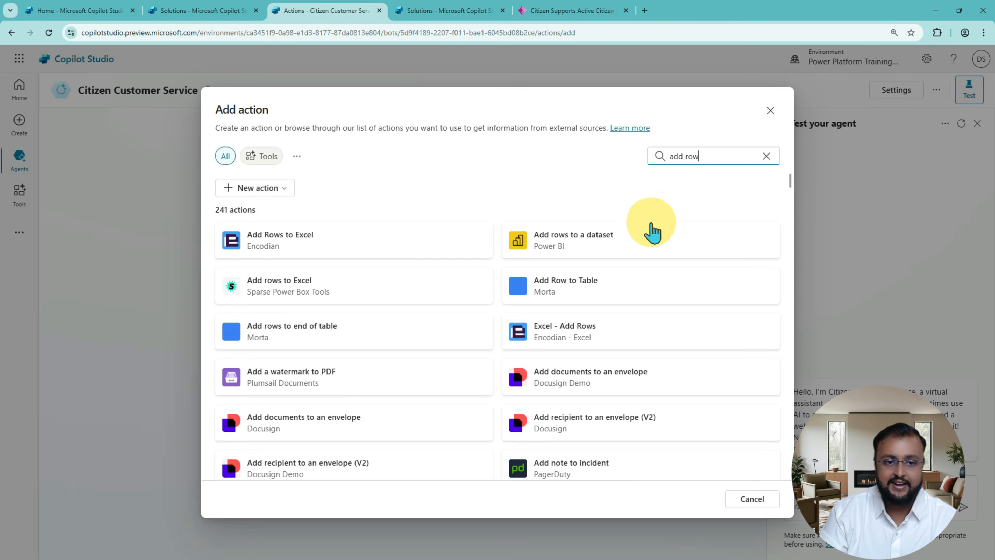
scroll(430, 357, down, 5)
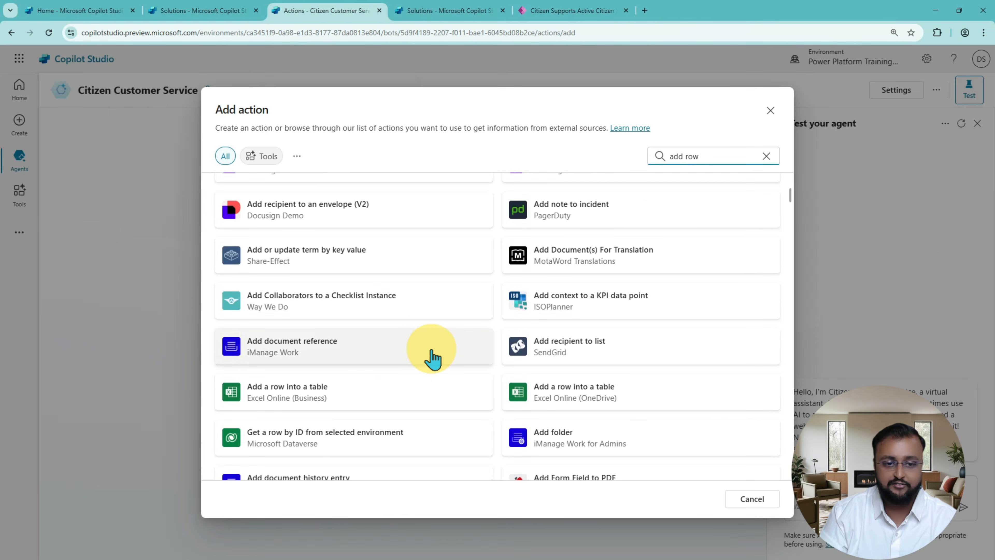
scroll(432, 357, down, 2)
scroll(438, 352, down, 4)
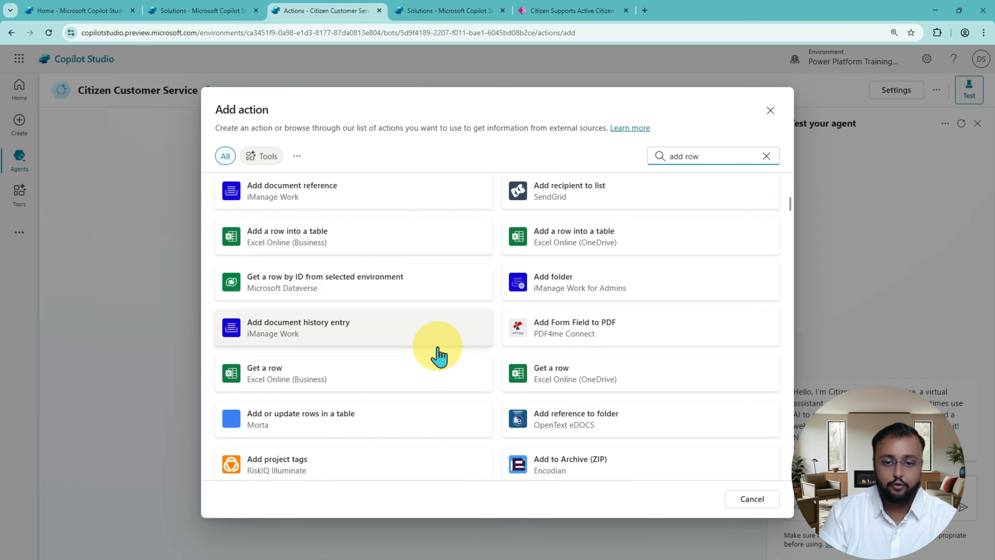
scroll(438, 355, down, 4)
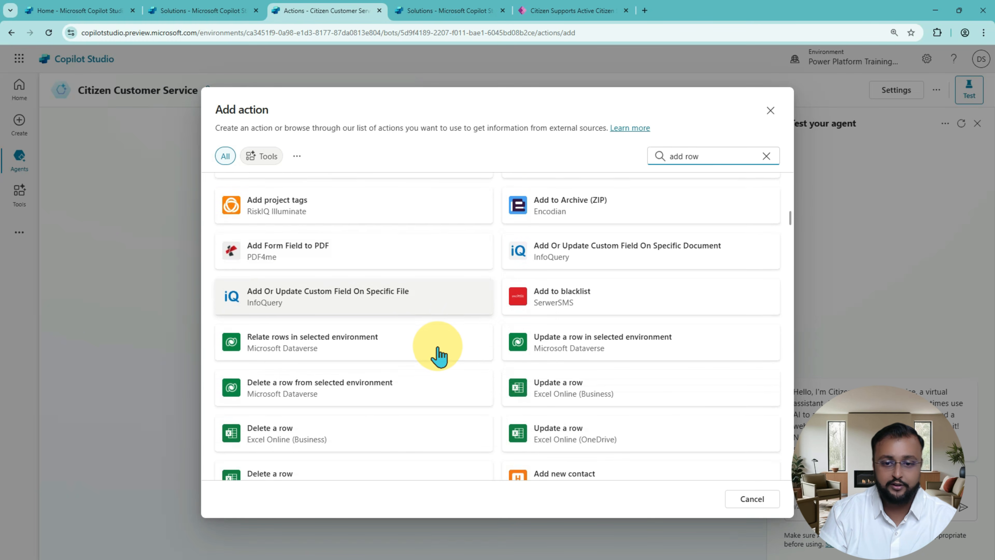
scroll(439, 354, down, 8)
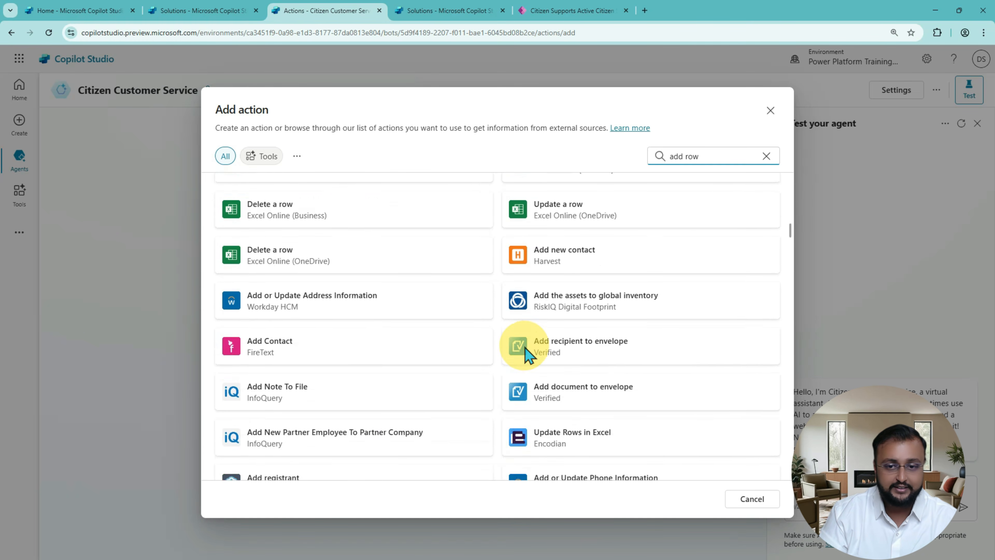
scroll(533, 355, down, 1)
scroll(539, 357, down, 4)
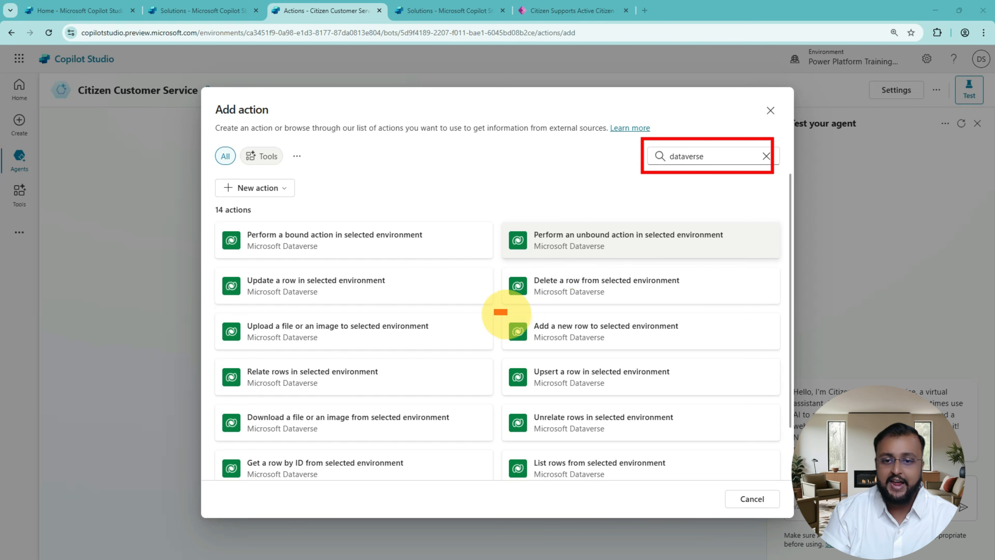
Choose the Microsoft Dataverse action "Add a new row to selected environment" and continue with its Dataverse connection
drag(773, 352, 782, 350)
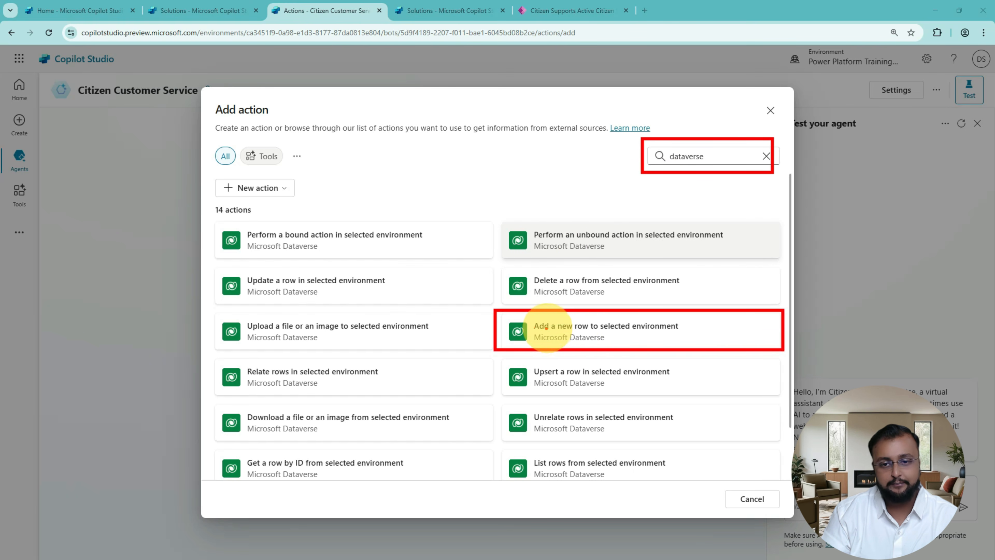
drag(539, 330, 616, 328)
key(Escape)
click(638, 337)
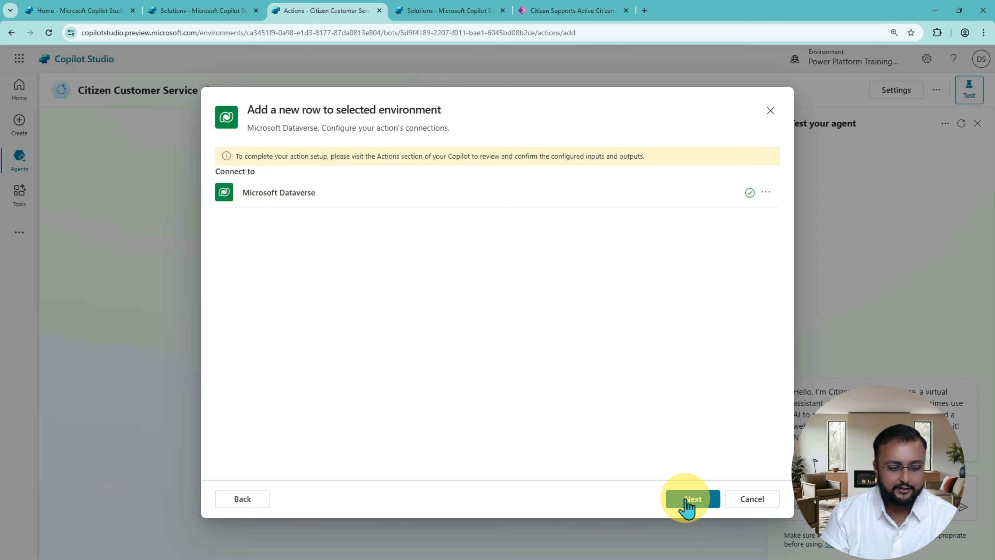
click(698, 502)
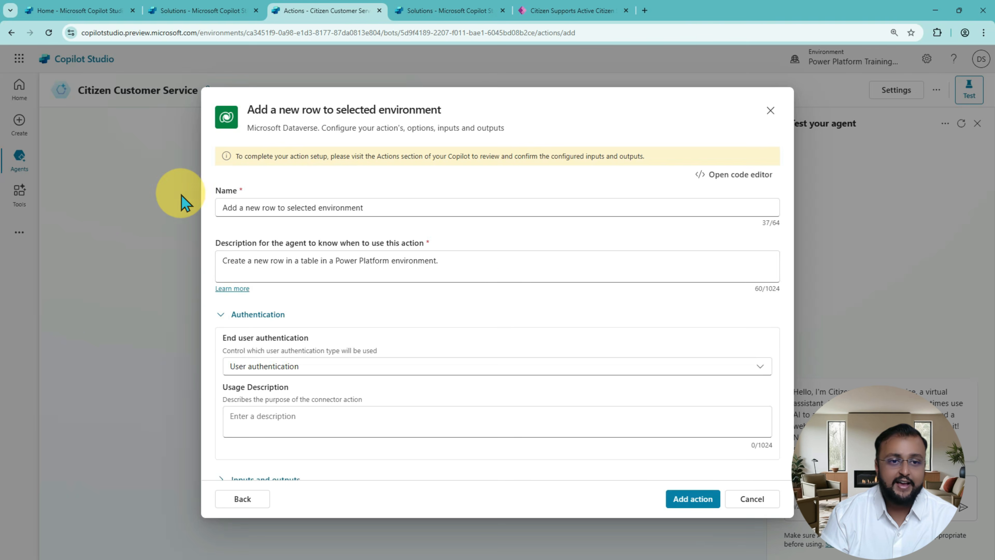
Name the action Create Support Ticket and set its description to "Create a new row in a Support ticket table."
click(316, 204)
triple_click(434, 214)
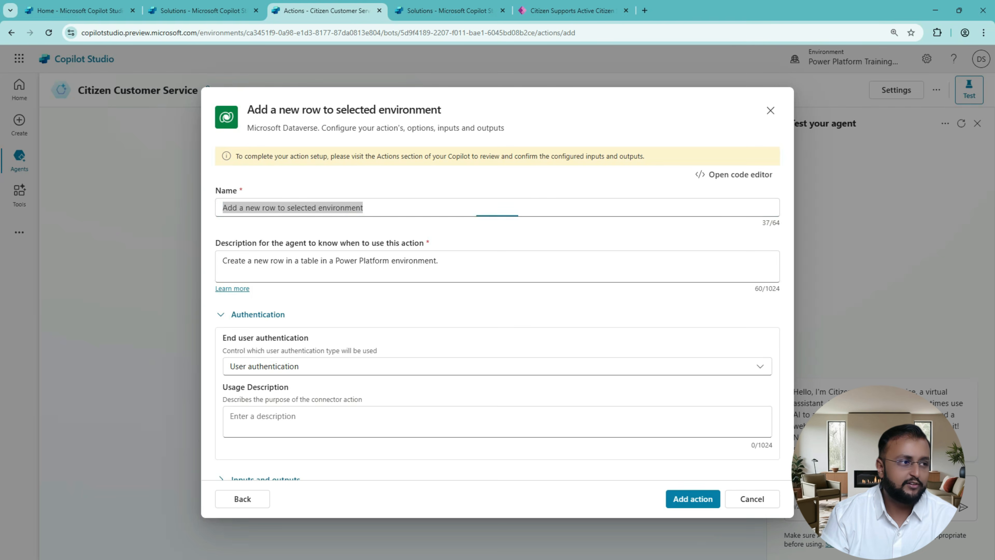
click(384, 209)
text(Create Support Ticket)
click(273, 264)
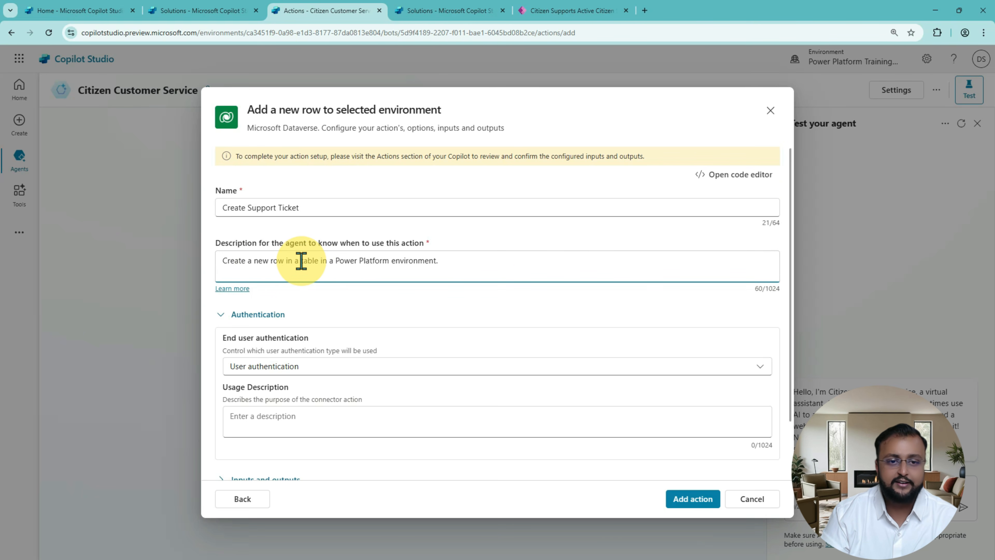
drag(301, 261, 581, 264)
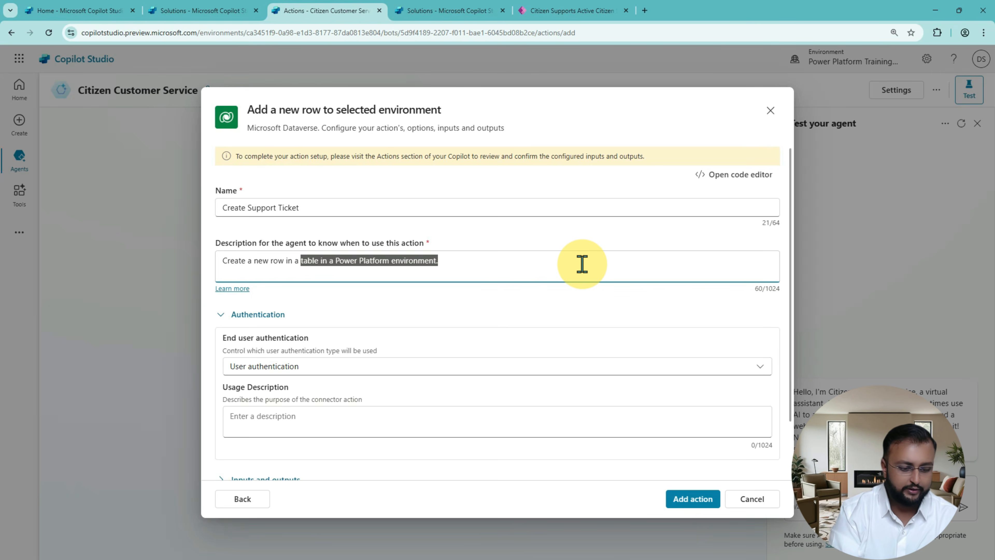
text(Suppo)
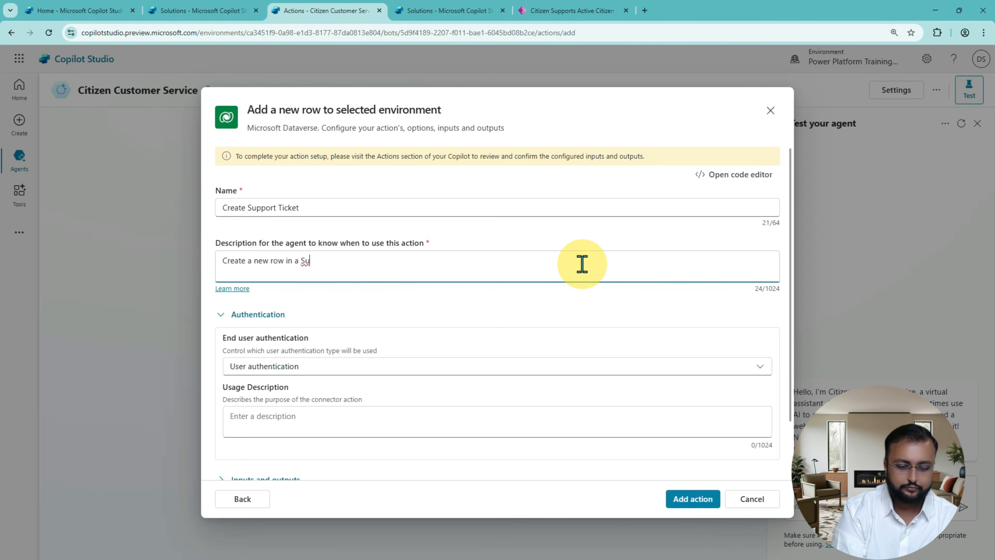
text(rt ticke)
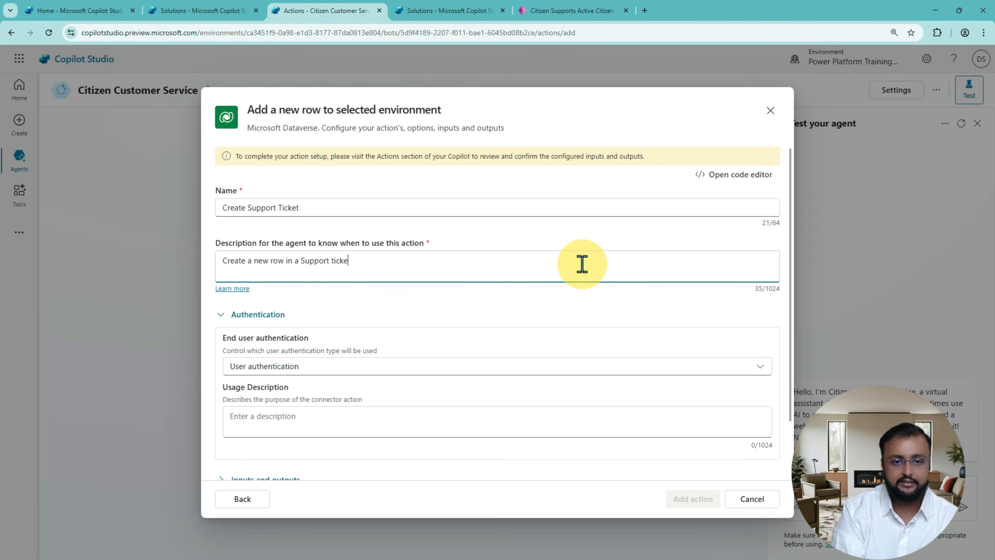
text(t table.)
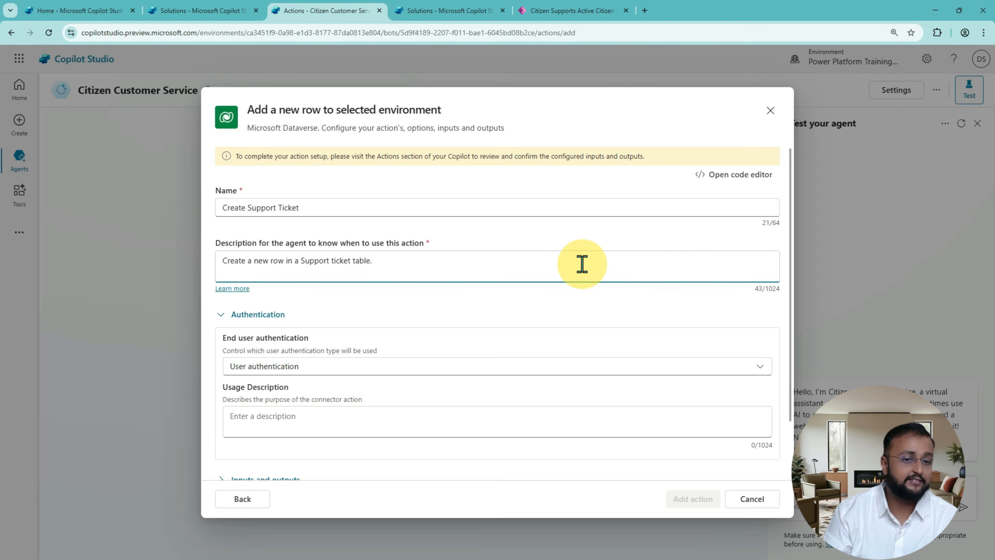
Set the action's end user authentication to Copilot author authentication and review its inputs and outputs
scroll(451, 288, down, 2)
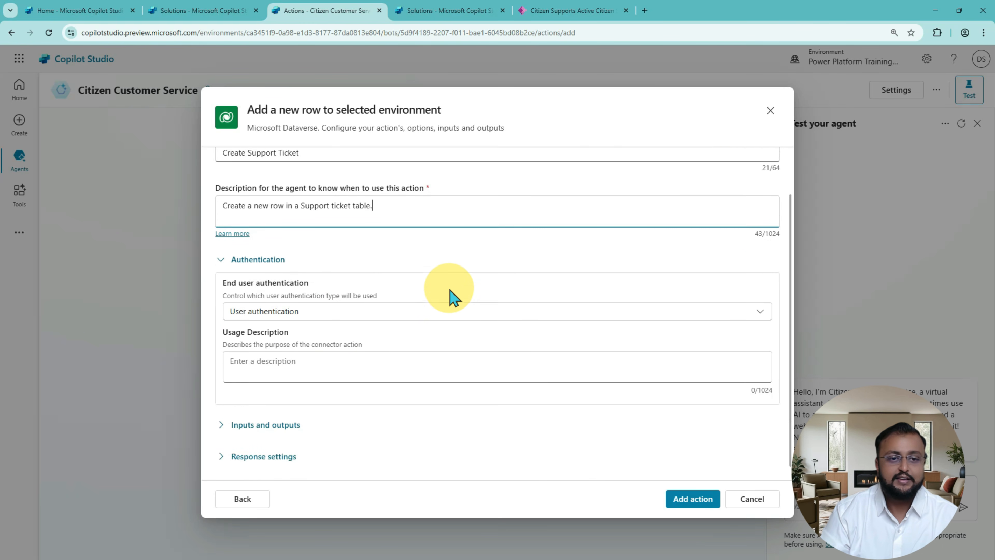
mouse_move(204, 234)
mouse_down()
mouse_move(425, 312)
mouse_move(787, 405)
mouse_up()
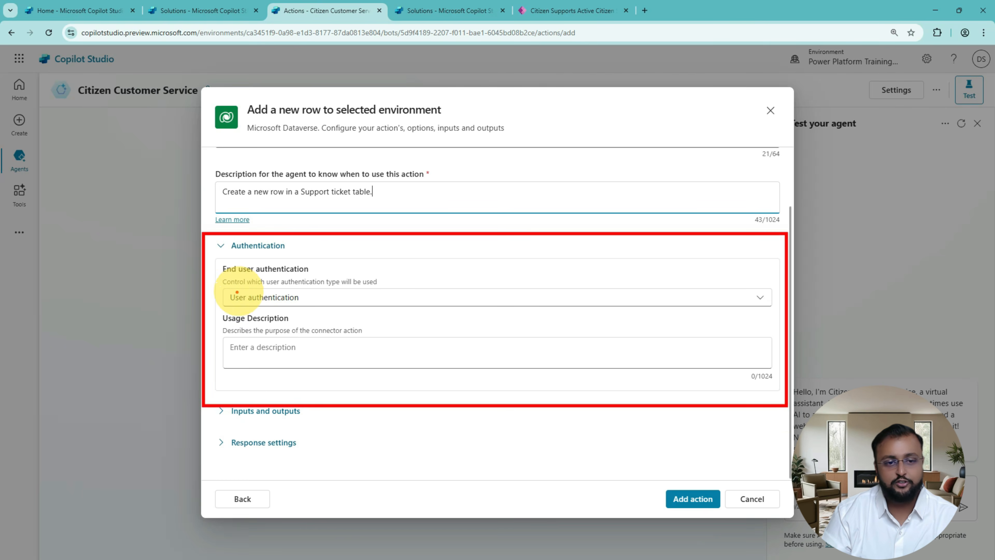
mouse_move(313, 295)
mouse_down()
mouse_move(229, 284)
mouse_move(239, 310)
mouse_move(313, 300)
mouse_move(318, 312)
mouse_move(322, 295)
mouse_up()
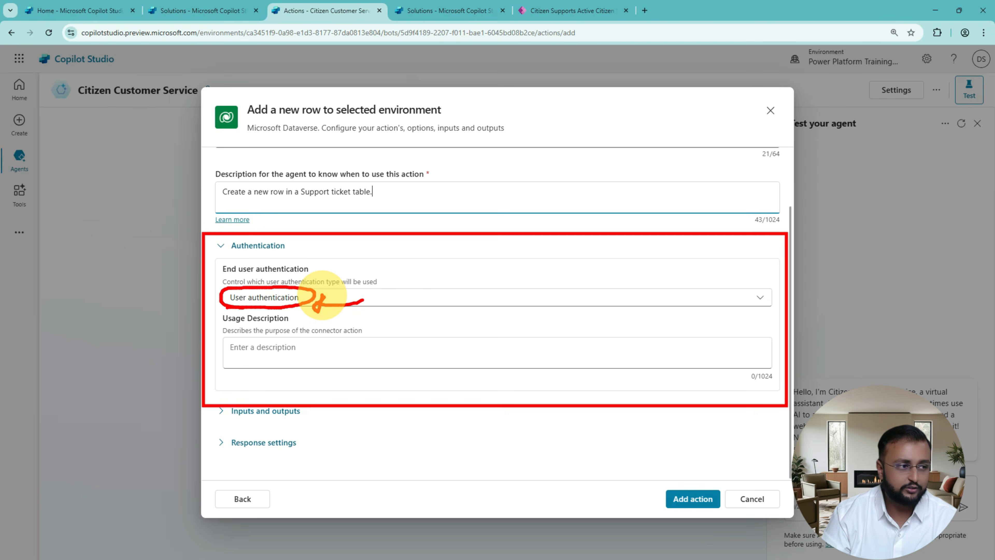
key(Escape)
click(333, 304)
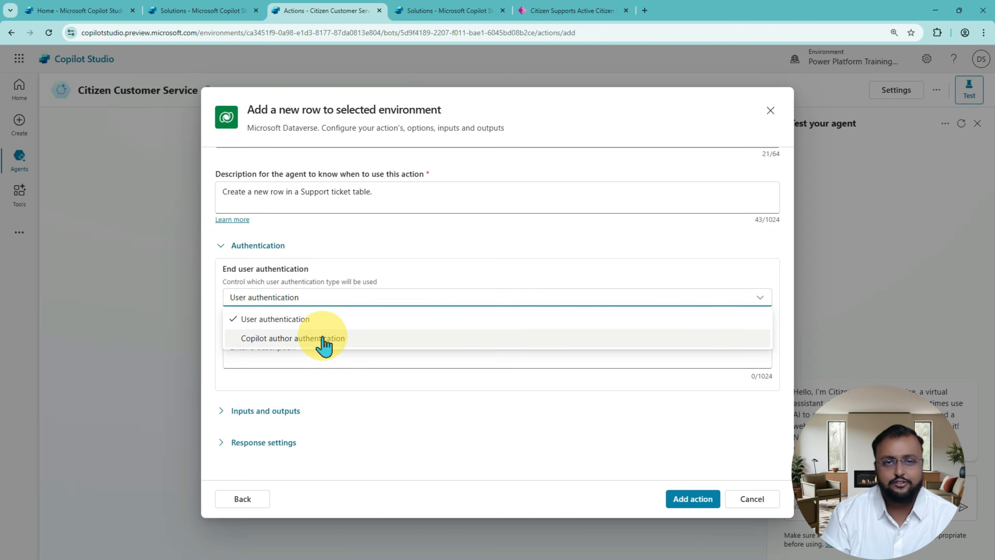
click(335, 343)
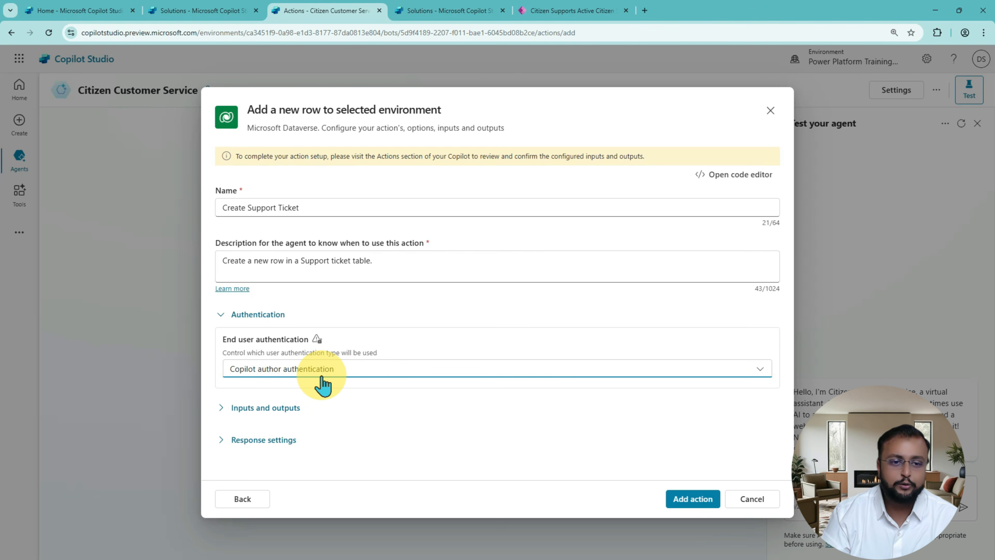
click(224, 408)
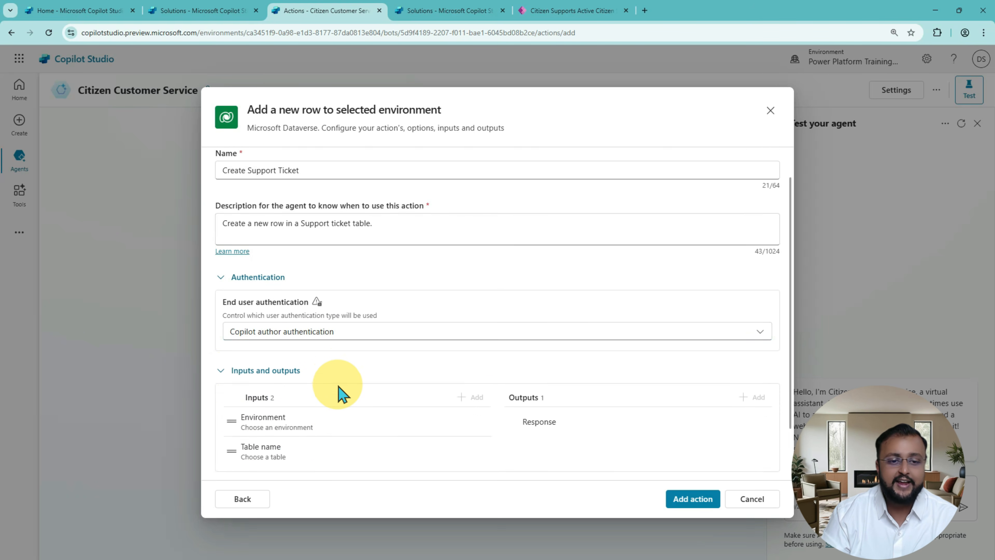
scroll(337, 393, down, 2)
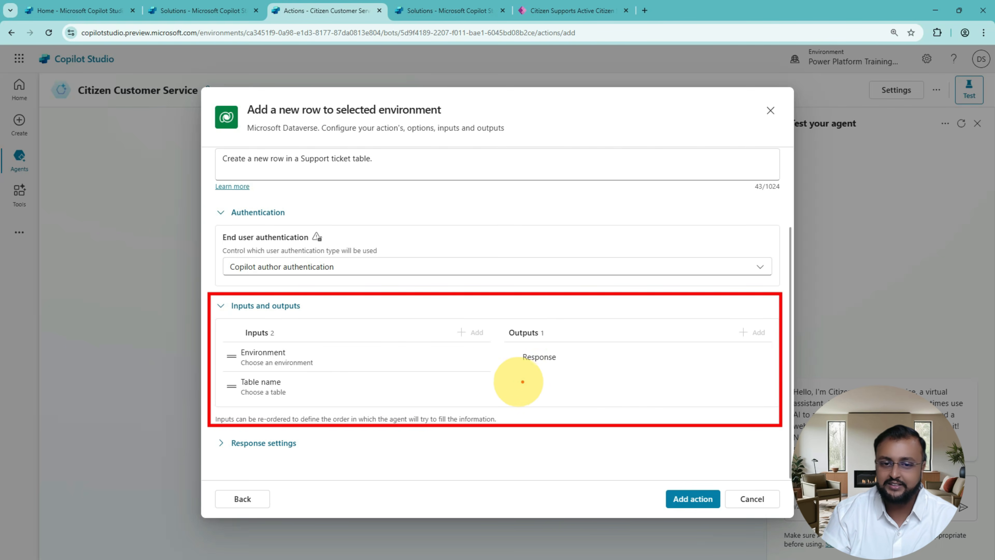
Add the configured Dataverse action to the agent and open the inputs of Create Support Ticket
mouse_move(542, 385)
mouse_down()
mouse_move(473, 383)
mouse_move(423, 357)
mouse_move(431, 370)
mouse_up()
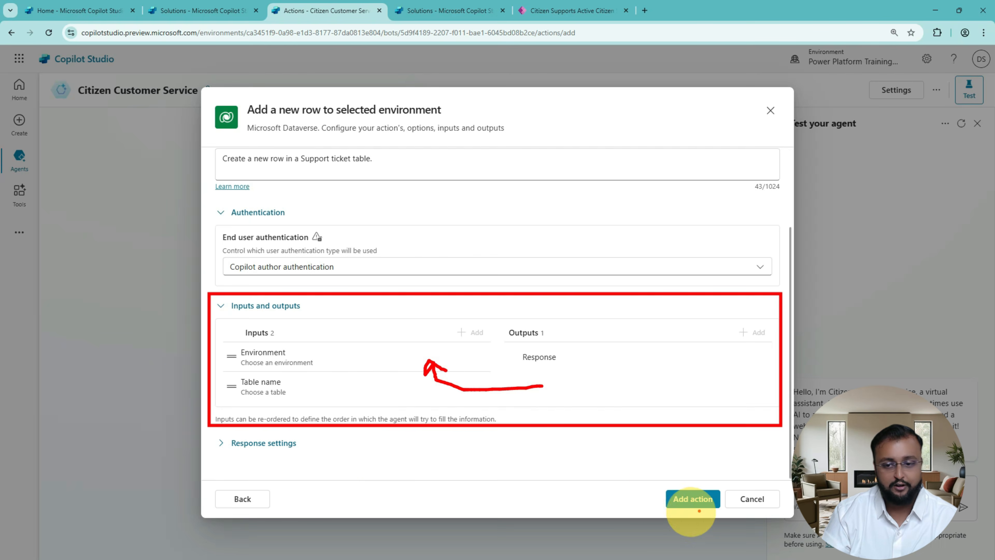
key(Escape)
click(698, 500)
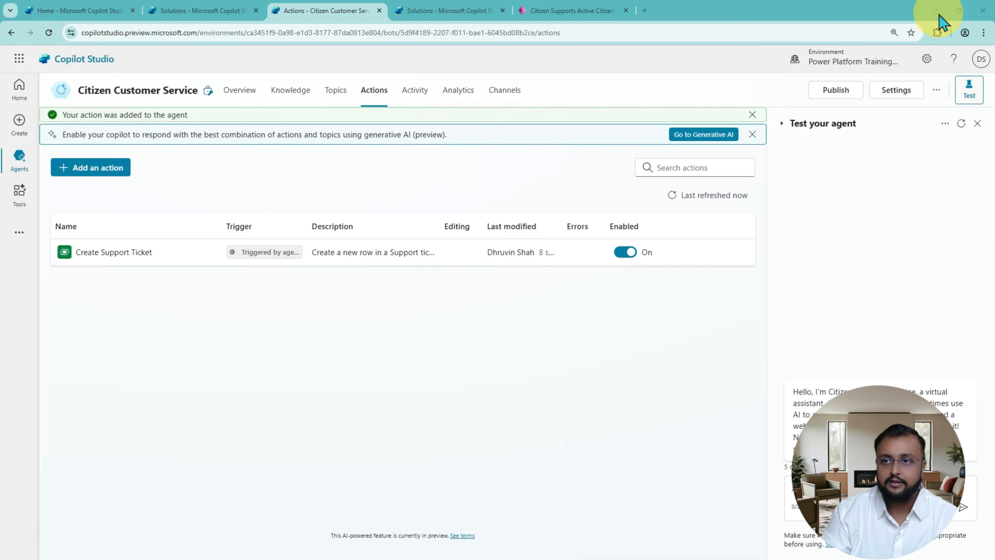
click(124, 255)
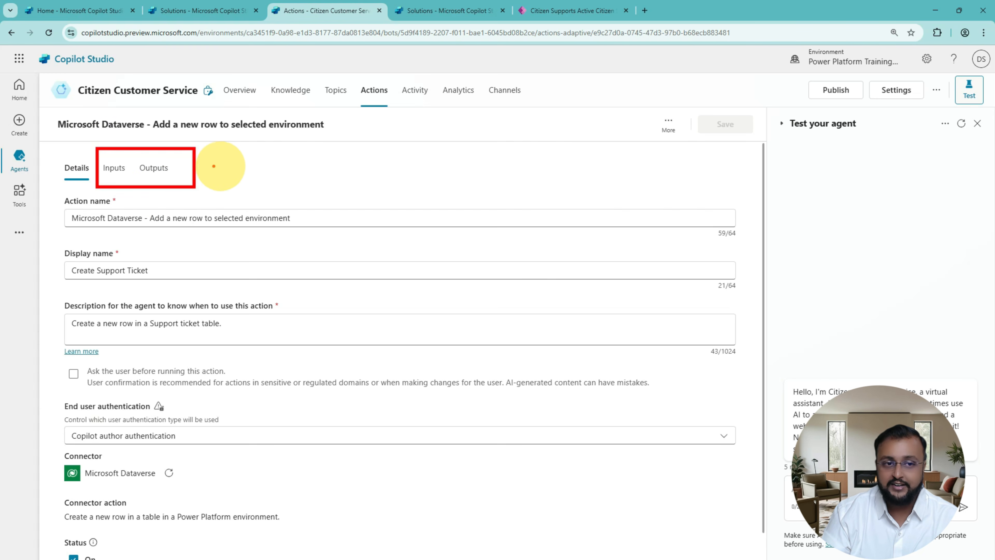
mouse_move(204, 165)
mouse_down()
mouse_move(265, 165)
mouse_move(213, 159)
mouse_move(211, 173)
mouse_move(222, 153)
mouse_move(219, 176)
mouse_up()
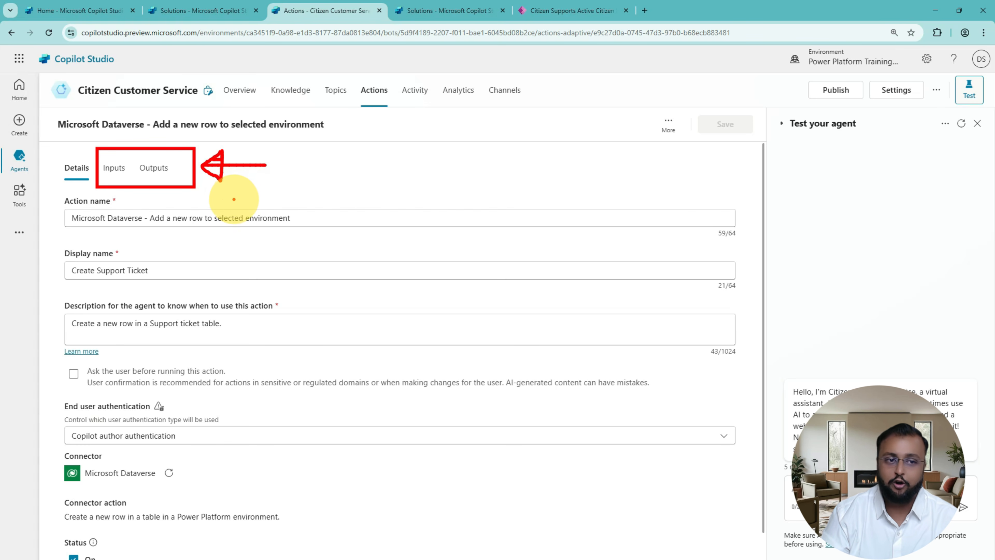
click(115, 176)
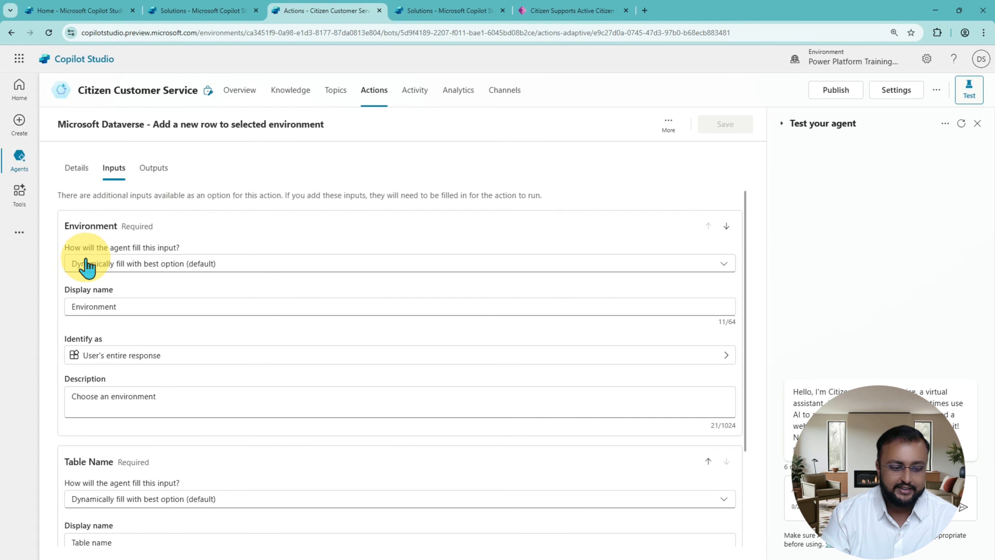
Change the Environment input to Set as a value and choose Power Platform Trainings - PROD
mouse_move(56, 207)
mouse_down()
mouse_move(196, 278)
mouse_move(478, 318)
mouse_move(744, 335)
mouse_up()
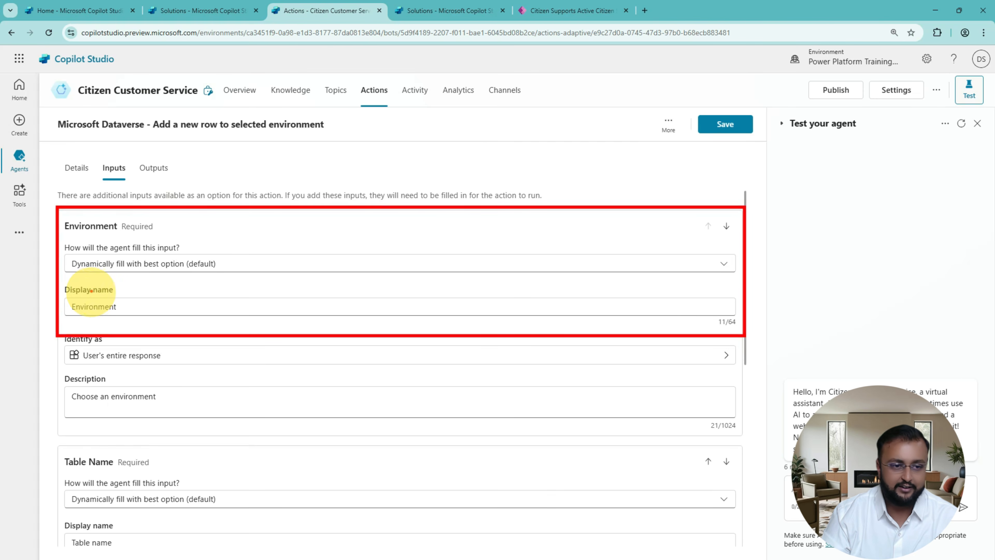
drag(72, 277, 175, 277)
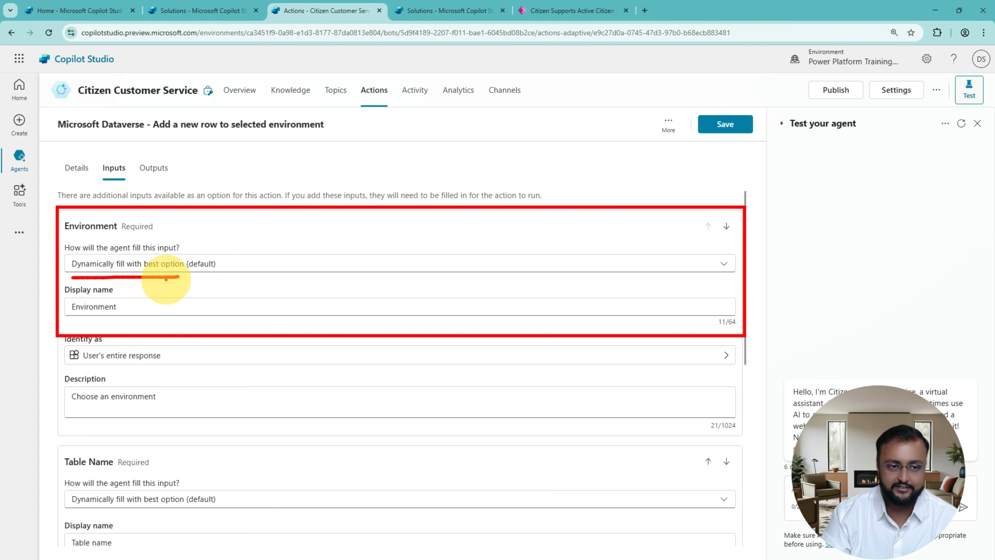
key(Escape)
click(167, 269)
click(142, 306)
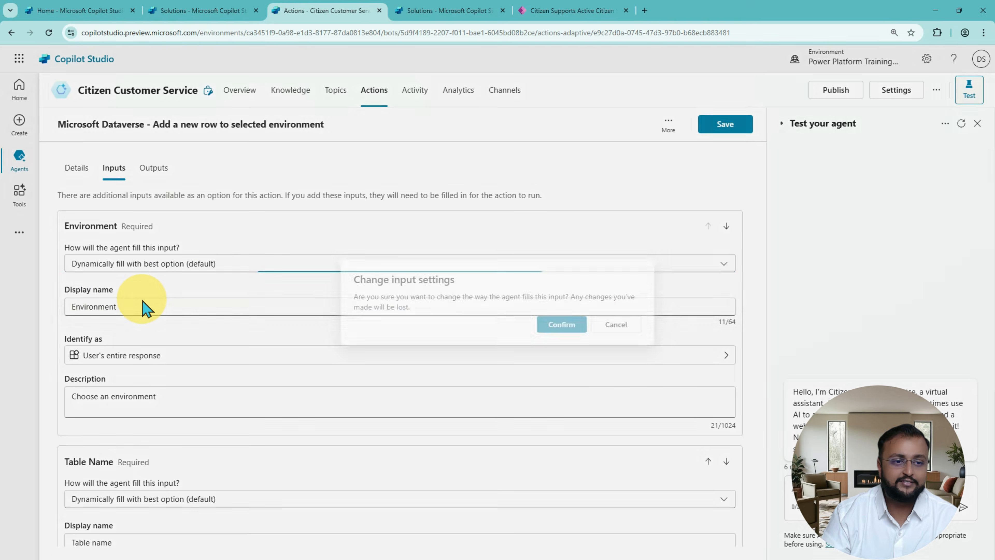
click(564, 325)
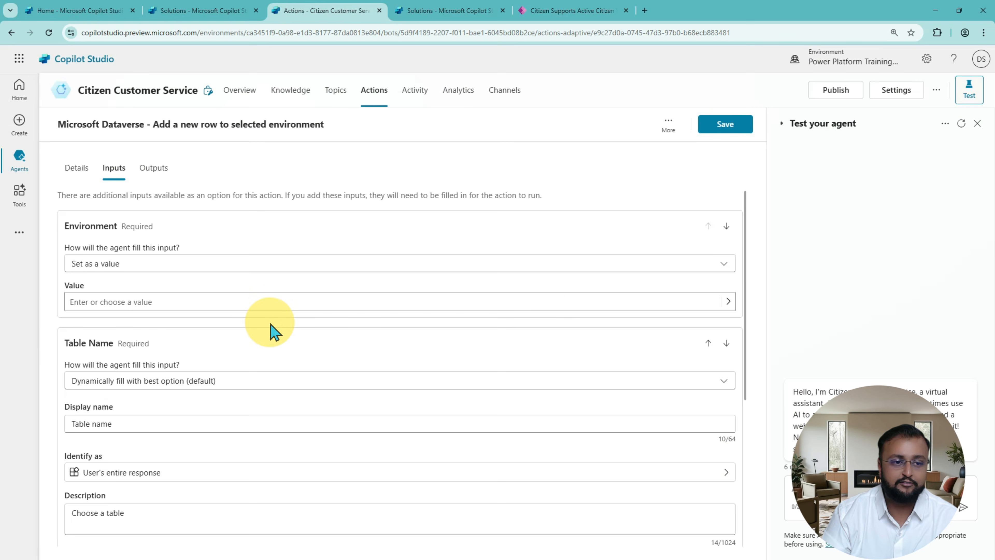
click(333, 304)
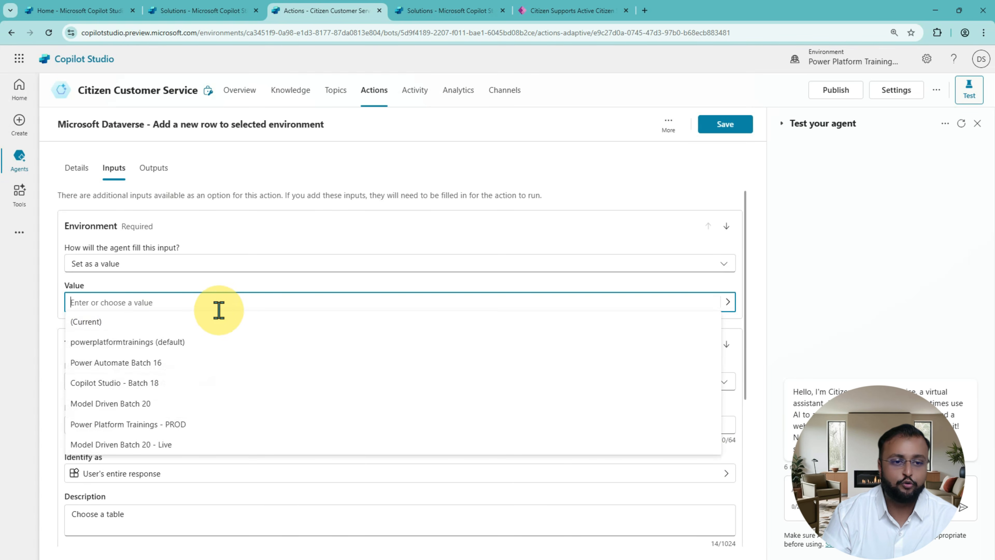
click(204, 424)
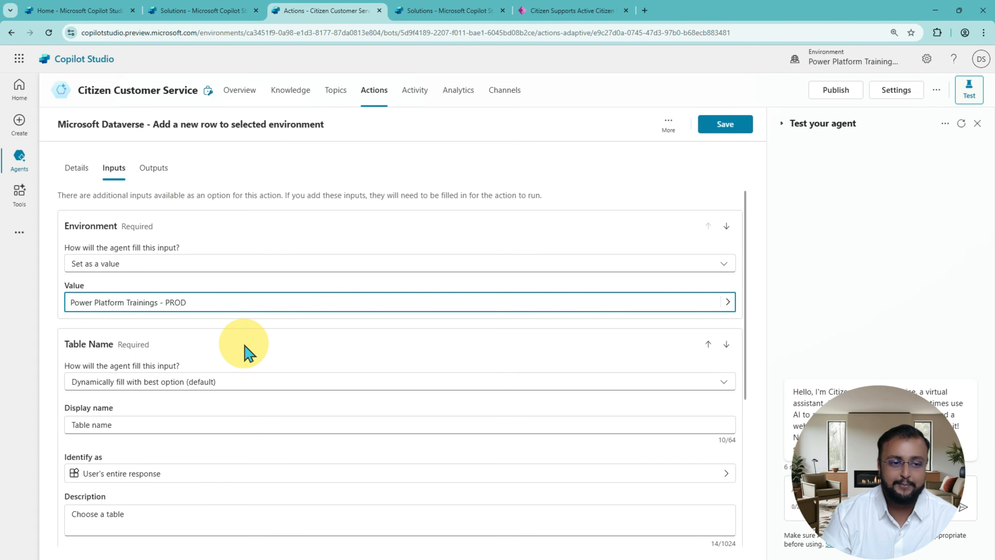
Switch how the agent fills the Table Name input to Set as a value and confirm the change
click(222, 386)
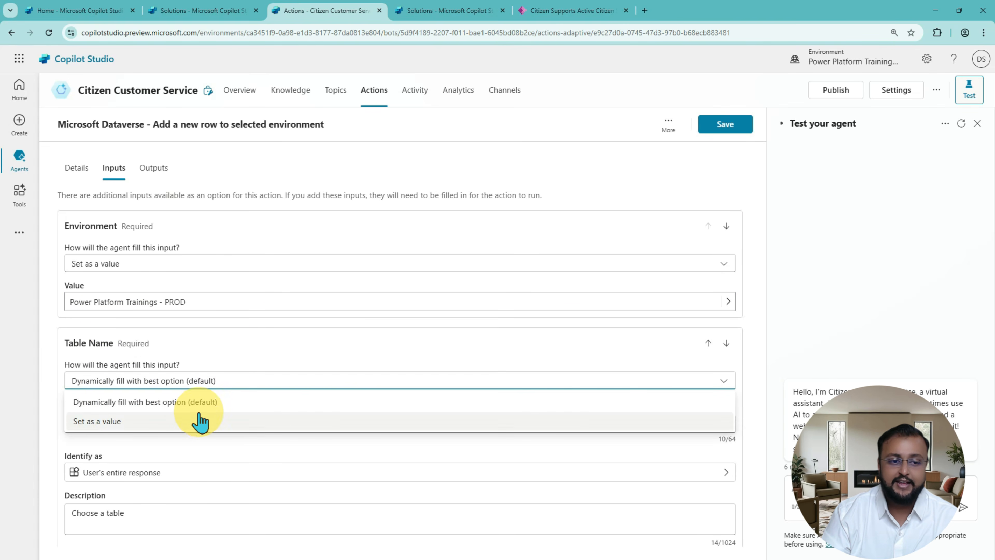
key(ctrl+2)
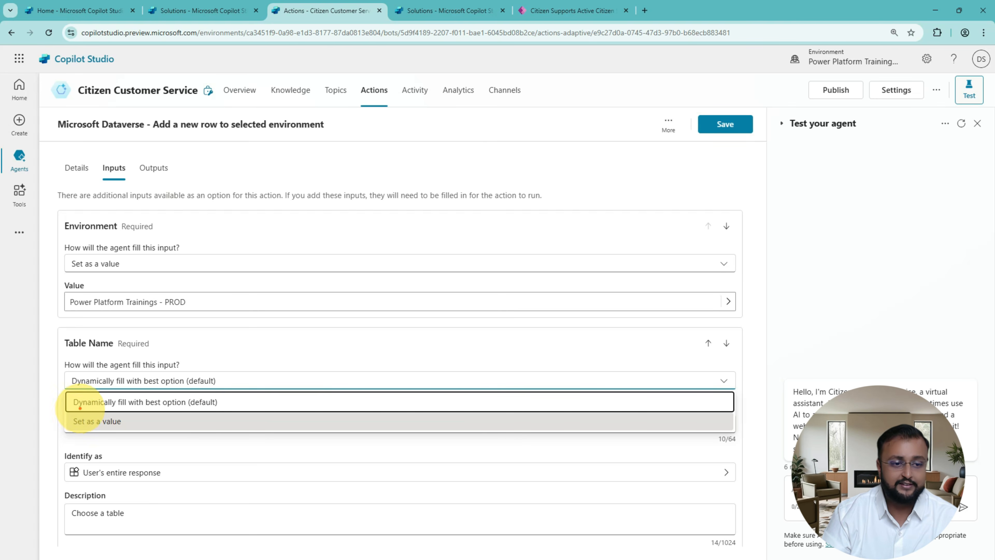
drag(70, 409, 142, 432)
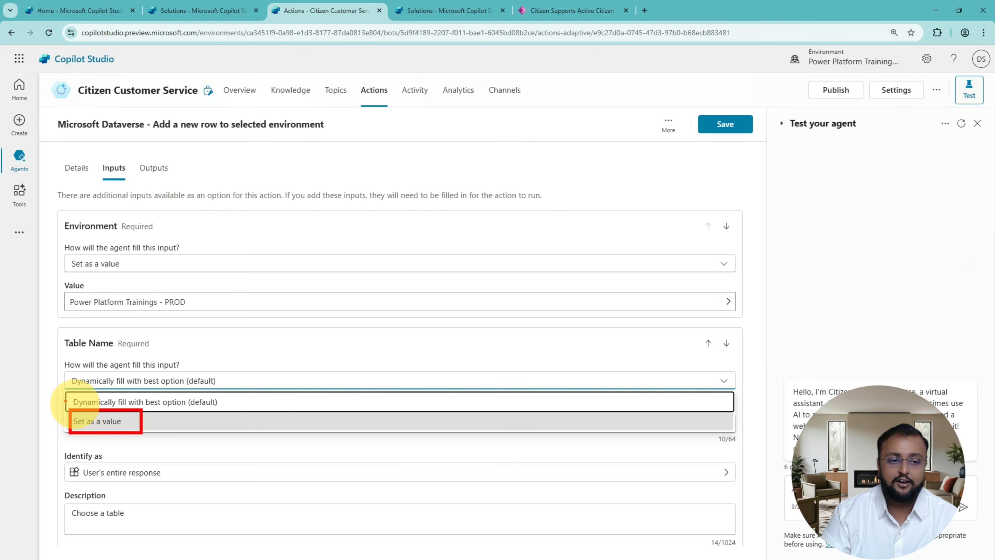
mouse_move(41, 403)
mouse_down()
mouse_move(76, 397)
mouse_move(61, 413)
mouse_up()
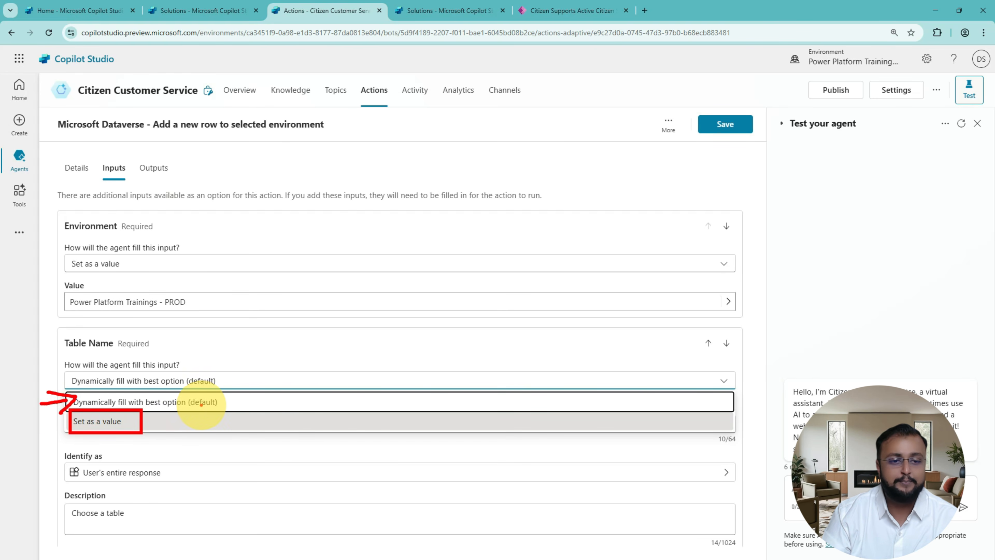
drag(201, 404, 269, 405)
key(Escape)
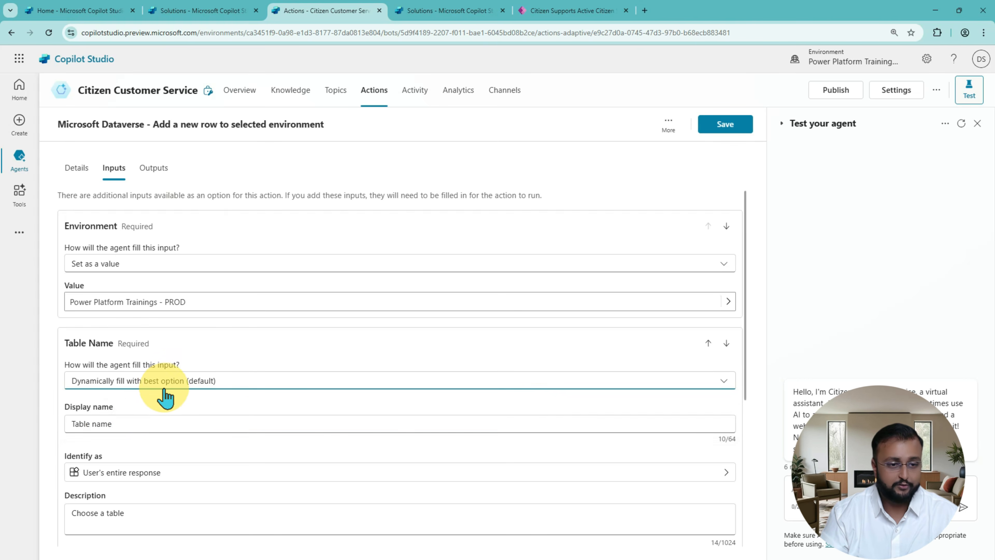
click(161, 382)
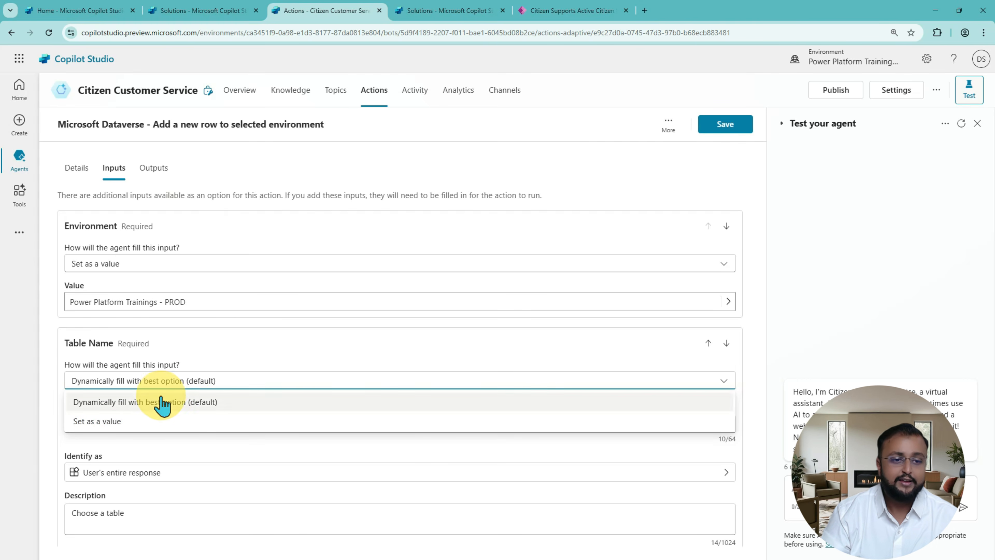
click(152, 422)
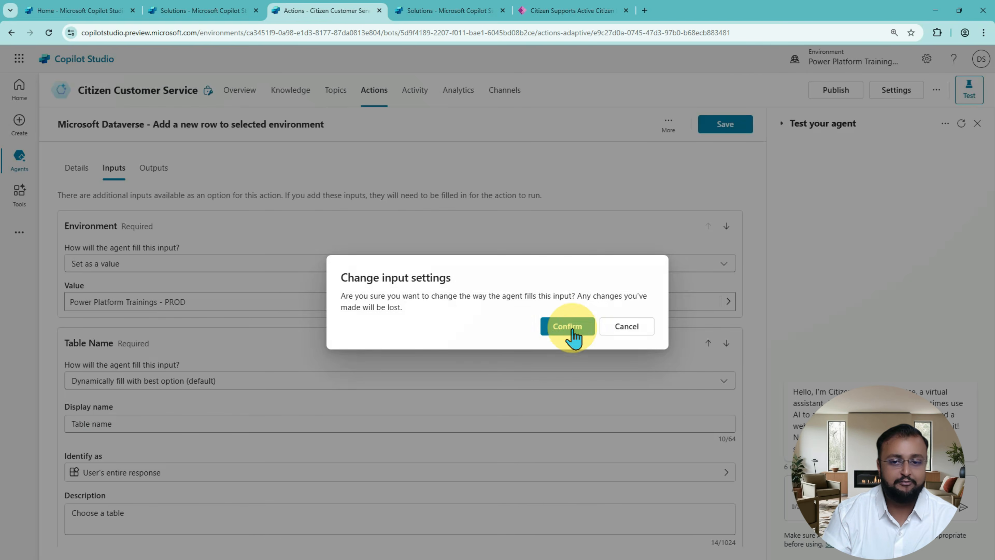
click(573, 333)
click(145, 419)
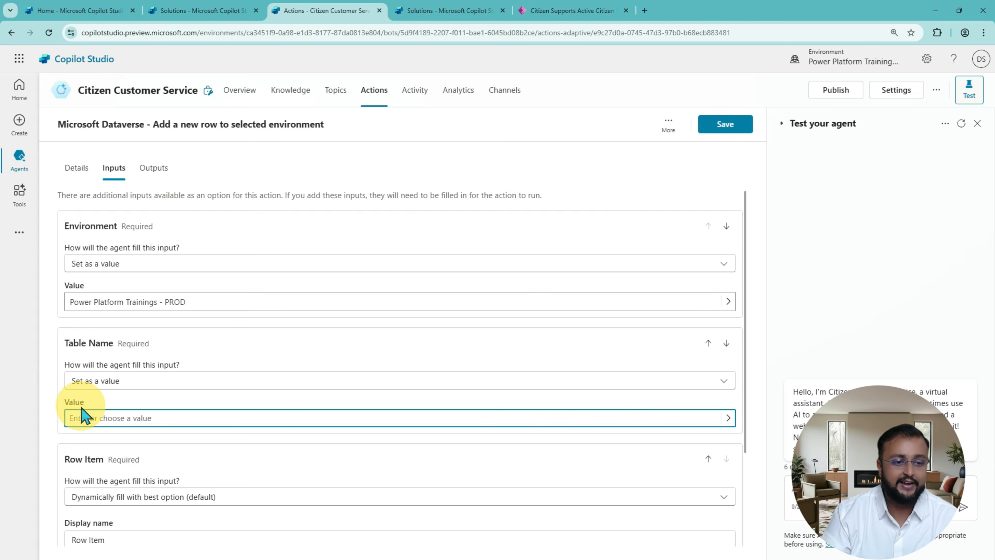
Choose Citizen Supports as the value of the Table Name input
click(118, 419)
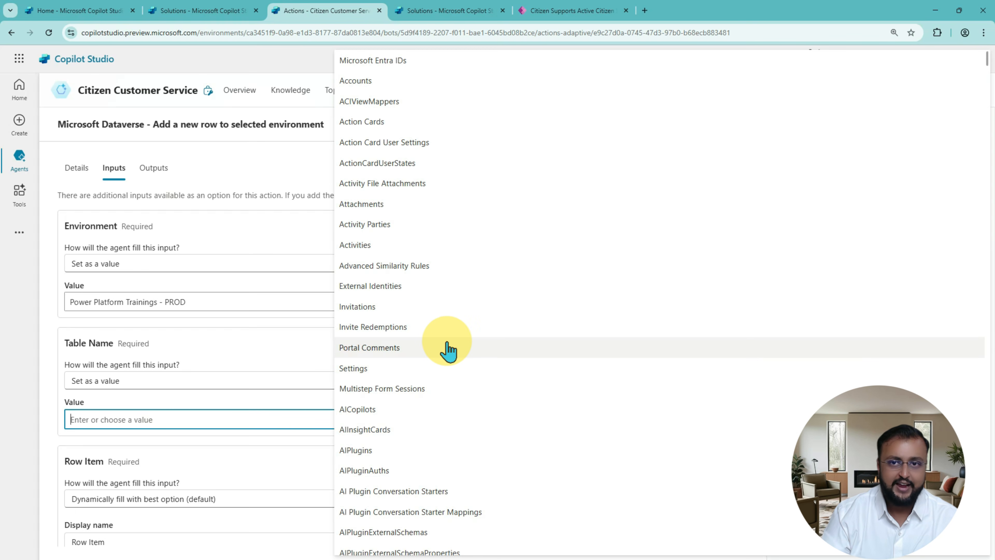
text(C)
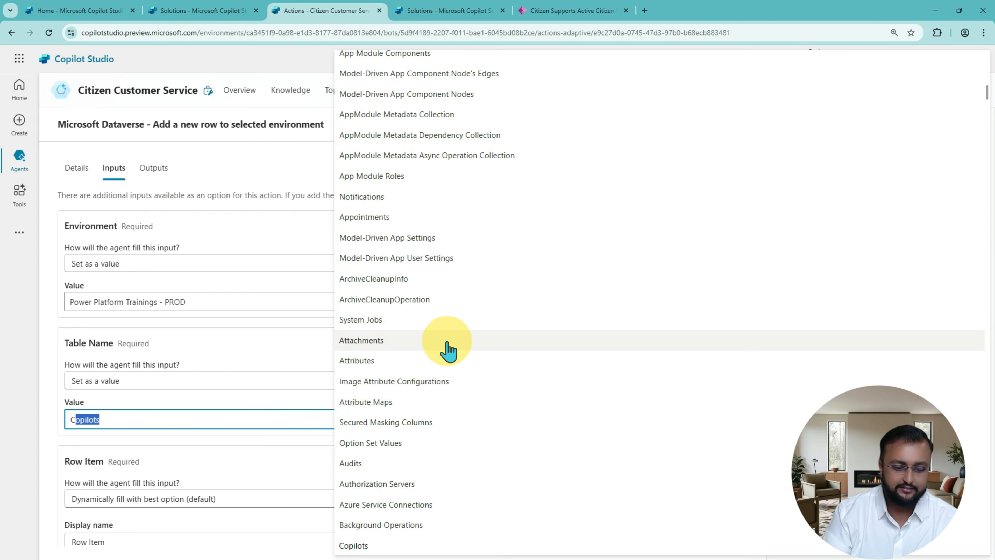
text(itizen Suppor)
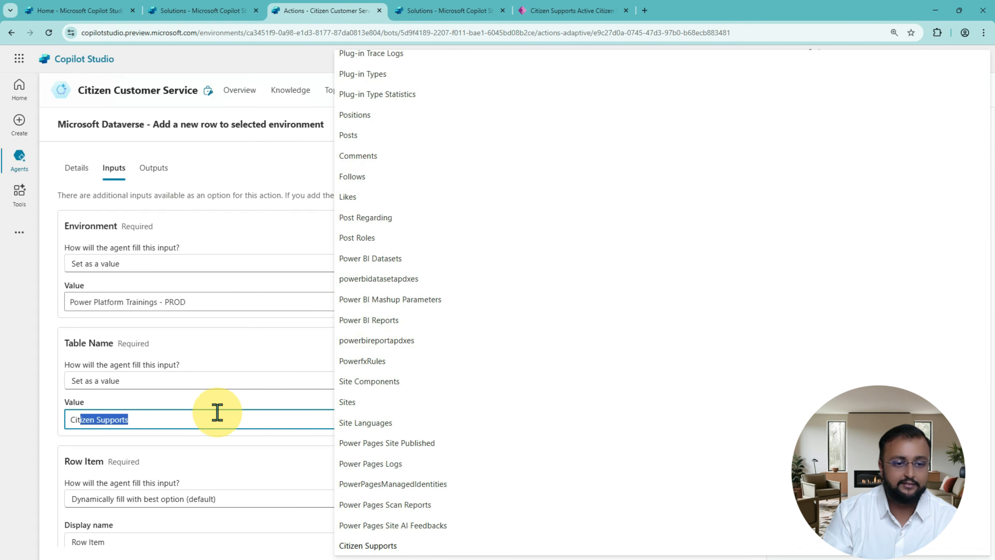
click(208, 442)
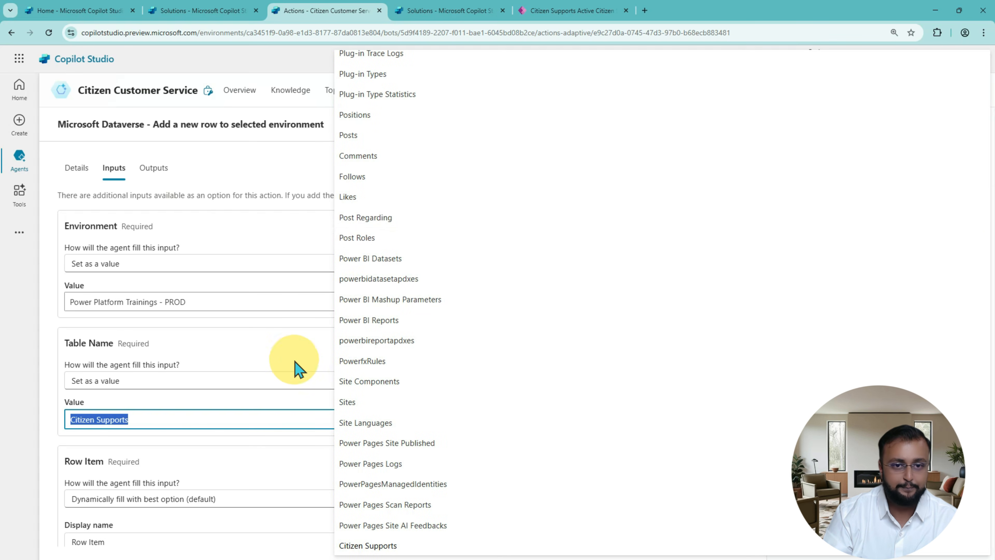
click(172, 424)
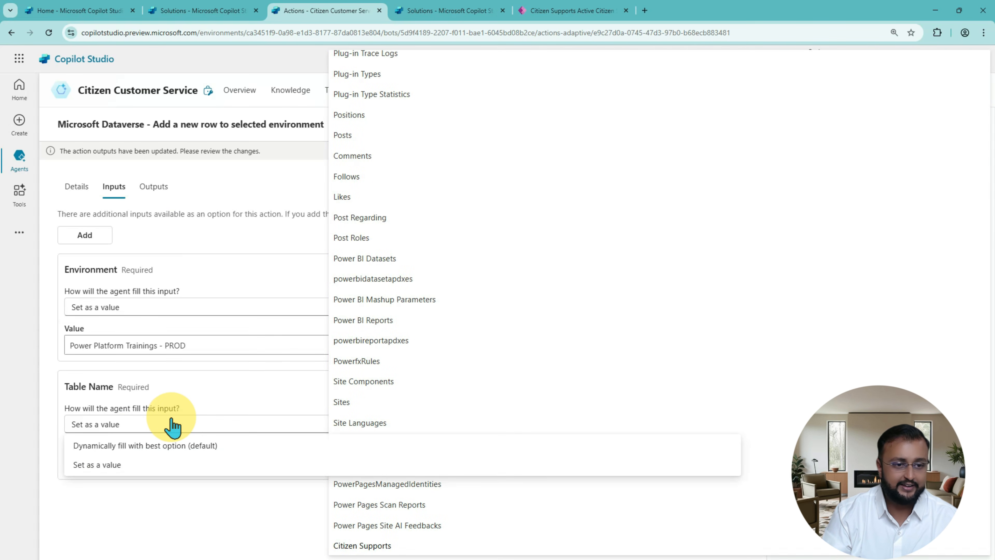
click(160, 428)
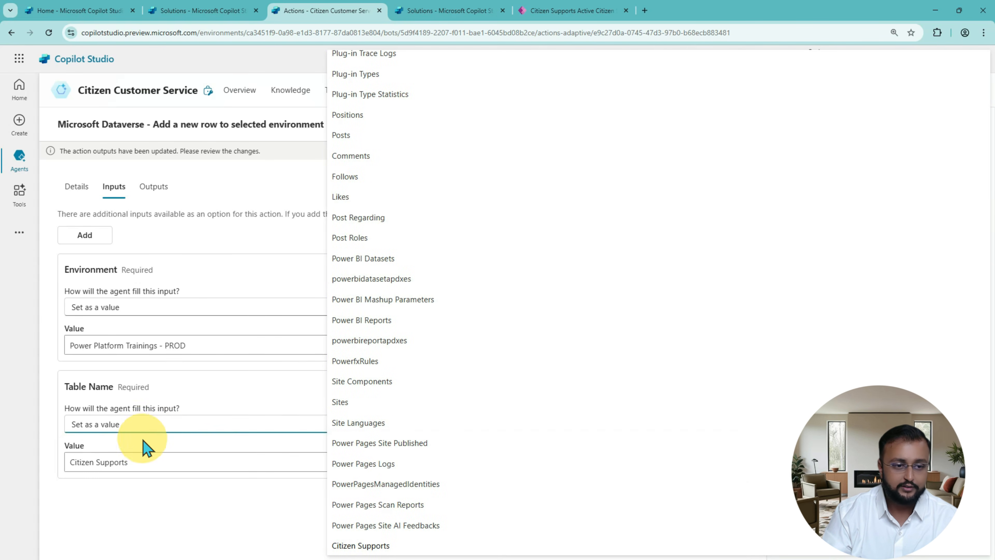
click(145, 428)
click(127, 466)
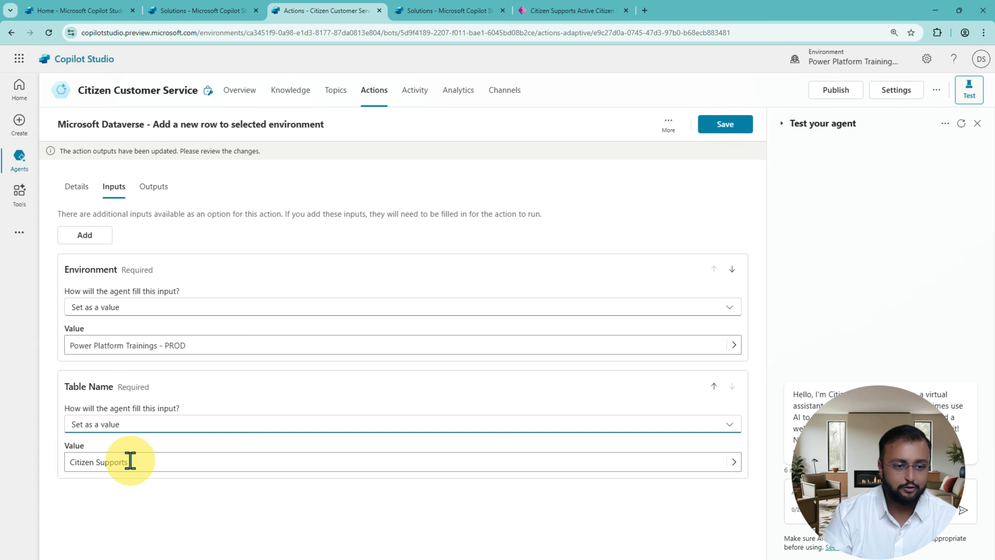
click(130, 461)
click(186, 498)
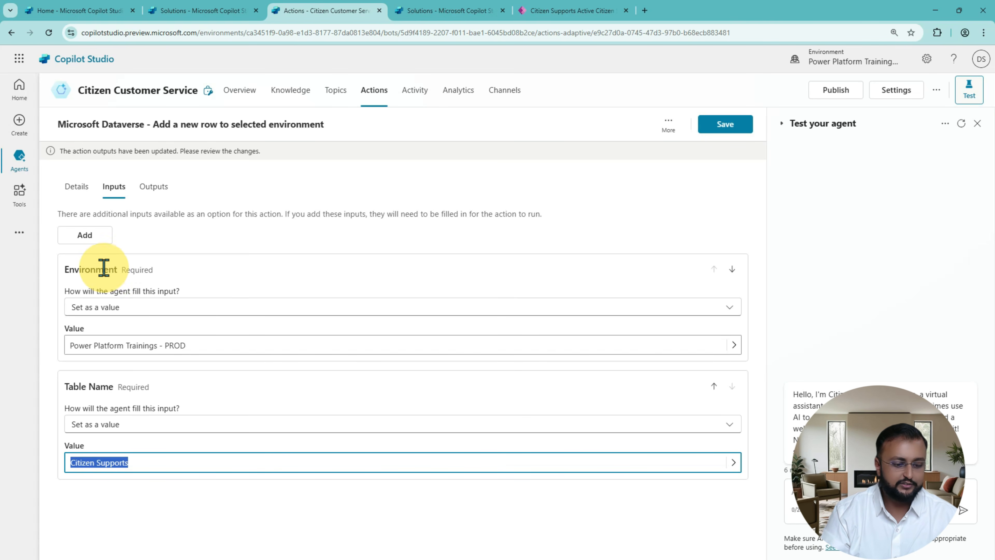
key(ctrl+2)
mouse_move(54, 253)
mouse_down()
mouse_move(410, 404)
mouse_move(739, 506)
mouse_move(763, 502)
mouse_up()
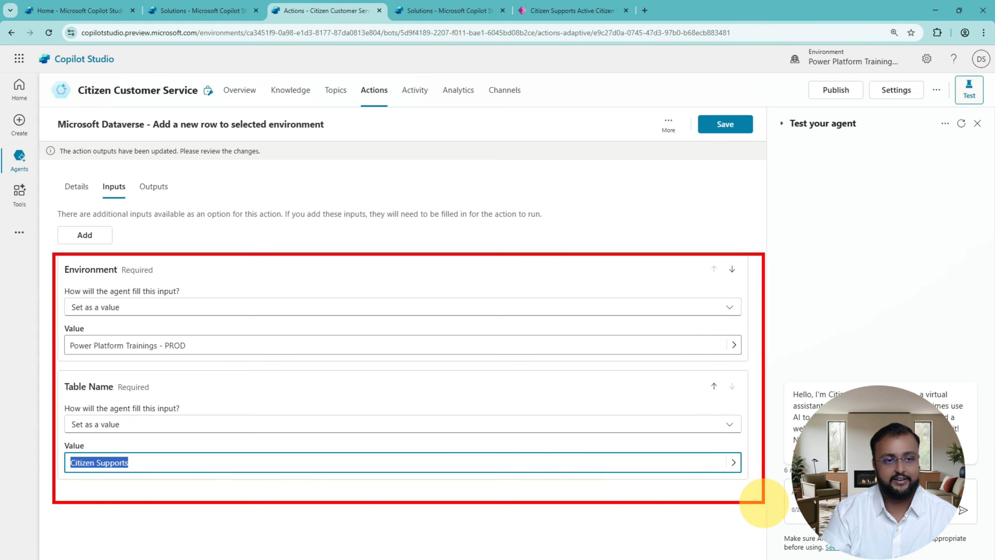
drag(123, 232, 220, 233)
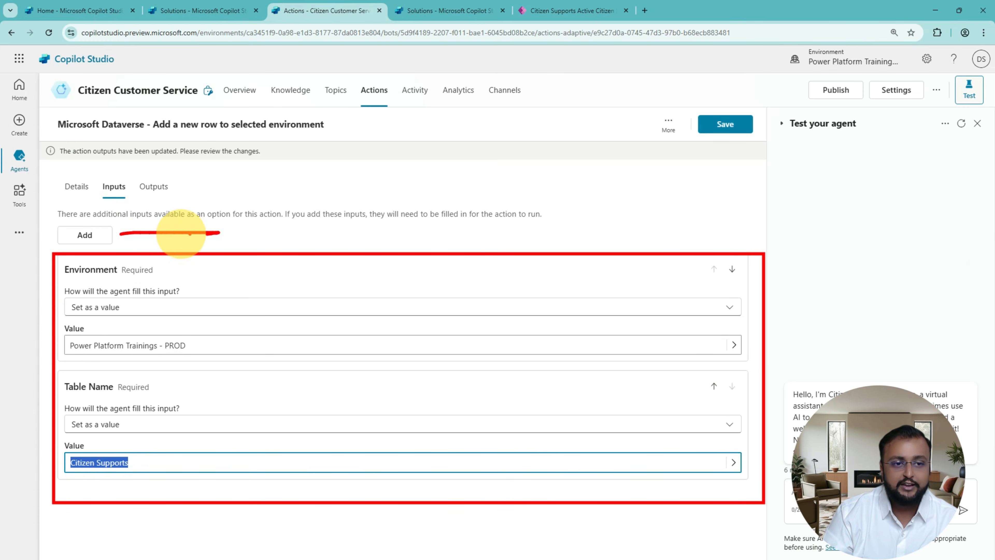
drag(151, 223, 131, 241)
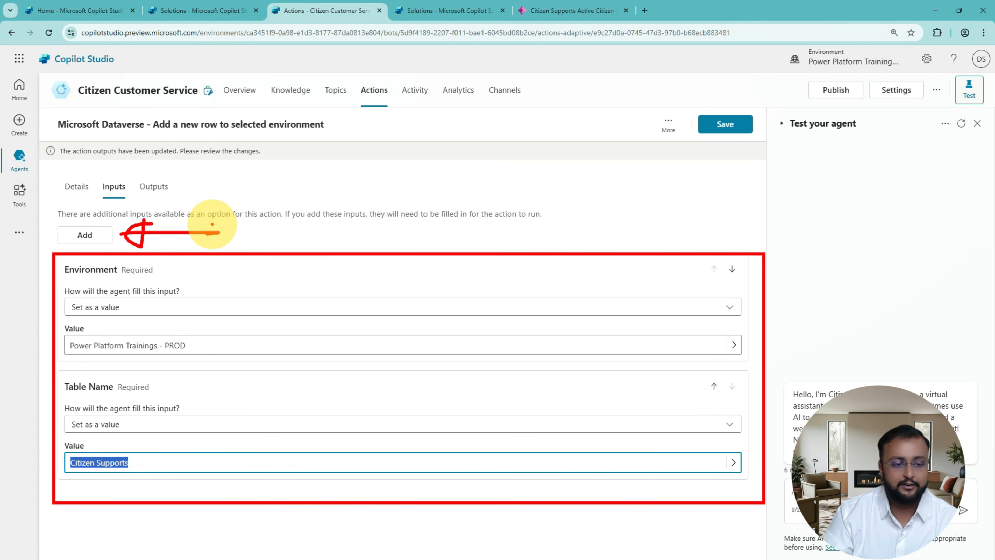
key(Escape)
Switch to the Citizen Customer Service app in Power Apps and review the columns of the Active Citizen Supports view
click(571, 12)
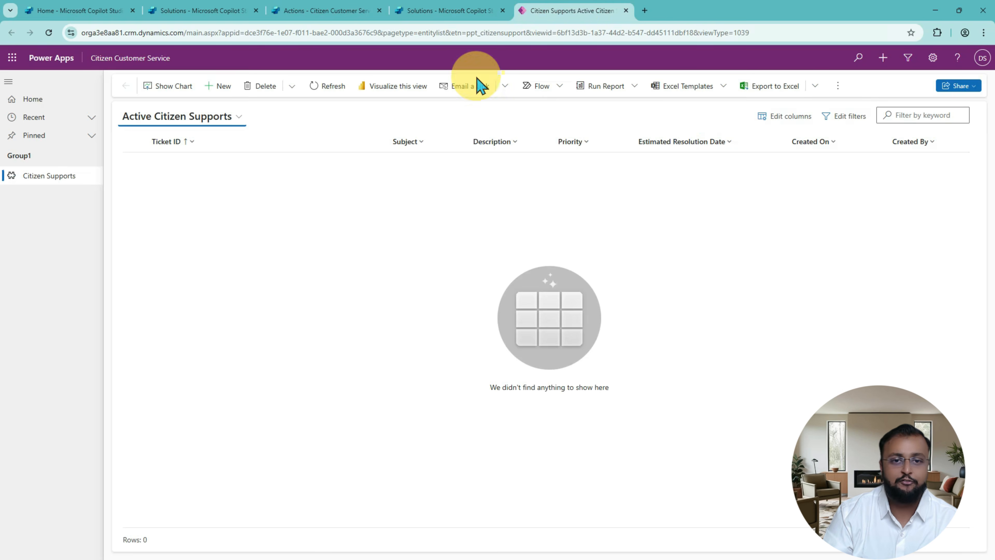
mouse_move(379, 155)
mouse_down()
mouse_move(384, 166)
mouse_move(424, 143)
mouse_move(536, 138)
mouse_move(582, 156)
mouse_move(600, 139)
mouse_move(701, 142)
mouse_up()
drag(412, 183, 799, 209)
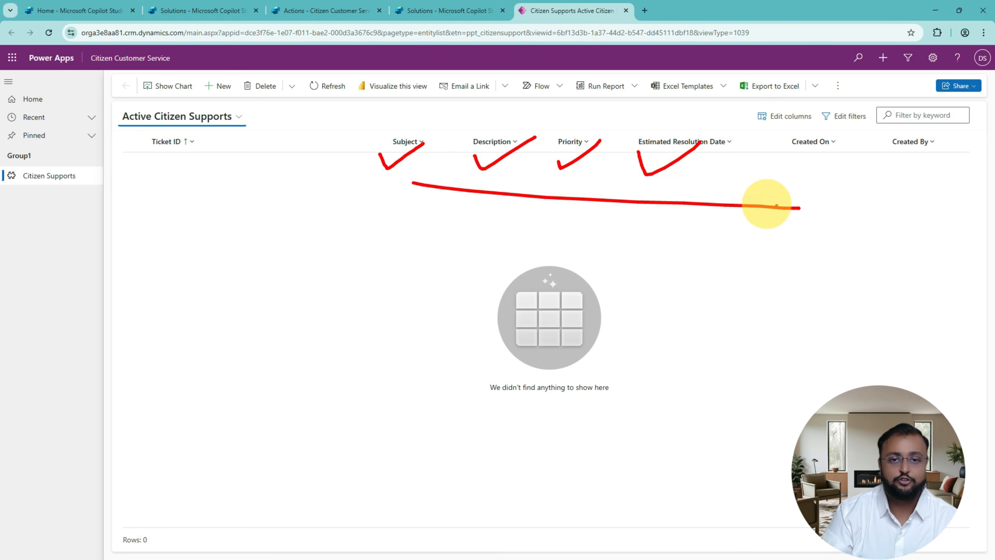
key(Escape)
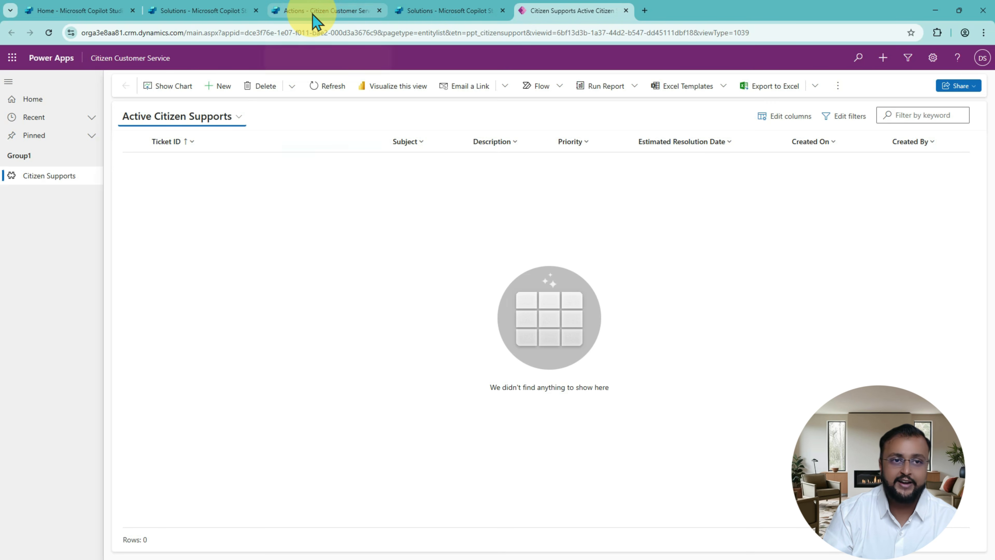
Switch back to the Dataverse action in Copilot Studio, review the additional inputs it offers, and save the action
click(313, 14)
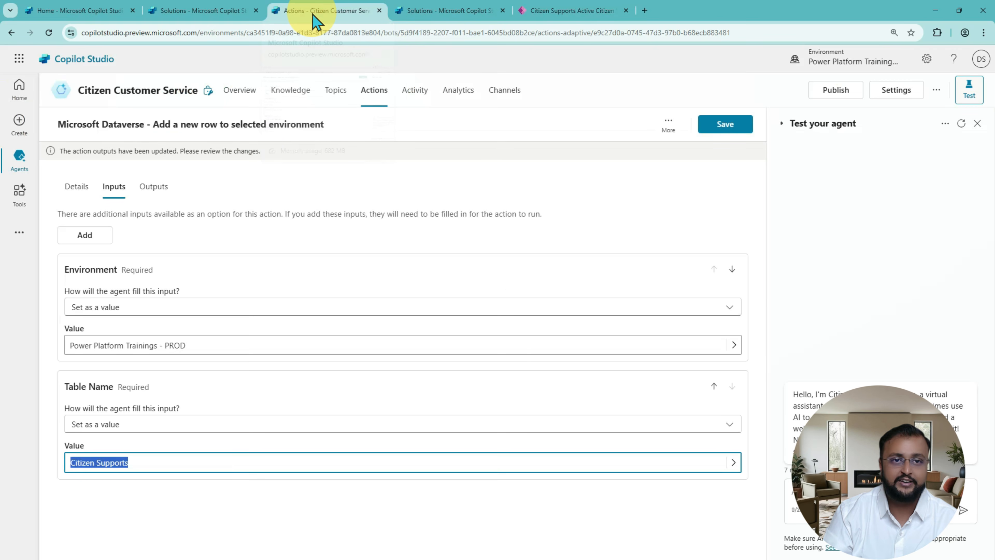
click(87, 237)
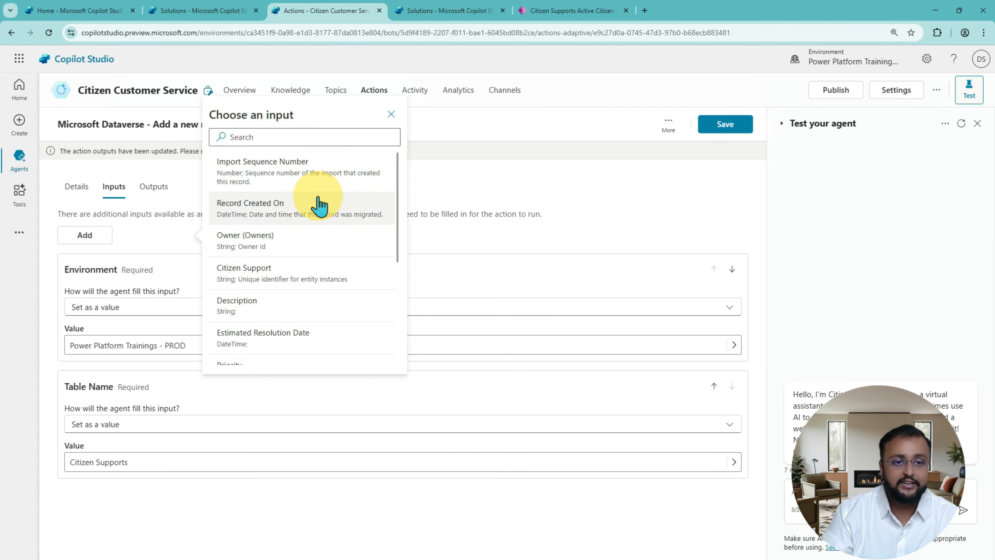
scroll(318, 235, down, 4)
scroll(317, 345, down, 1)
scroll(318, 351, up, 2)
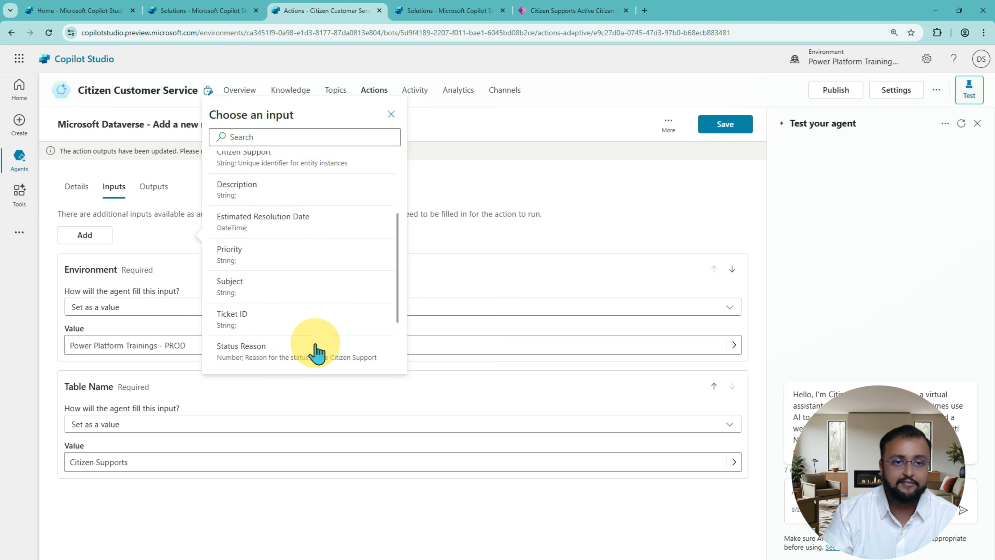
scroll(318, 351, up, 3)
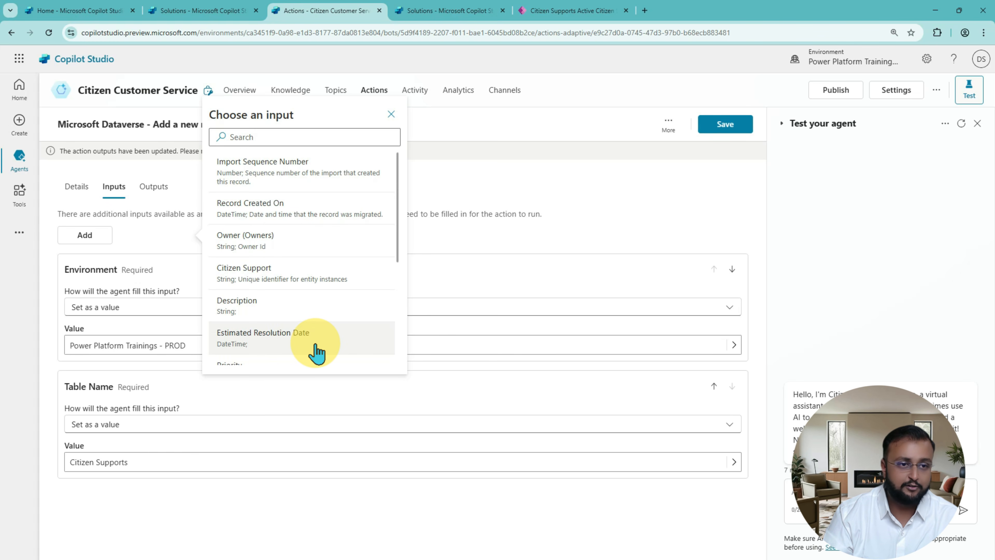
click(729, 125)
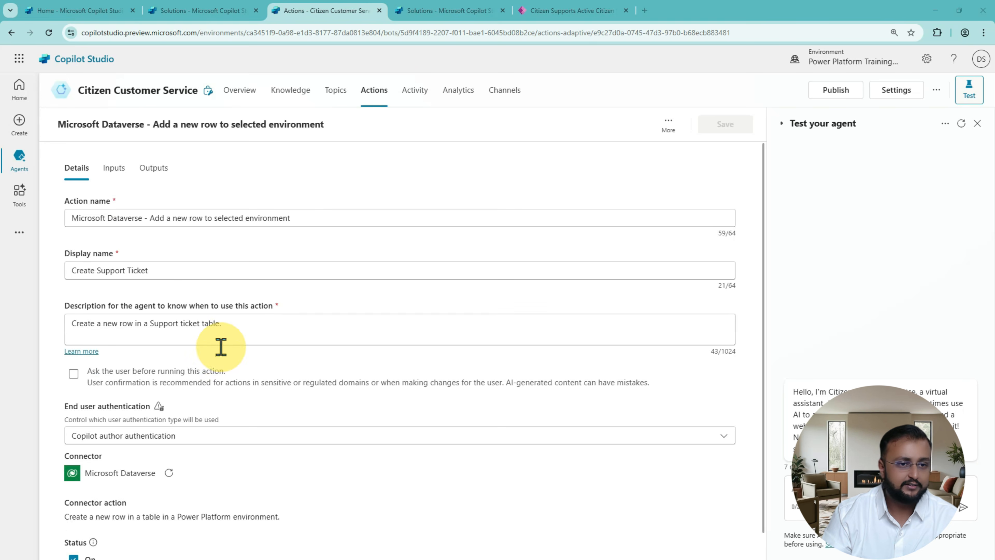
Return to the action's inputs and add the Subject column as an additional input
click(113, 170)
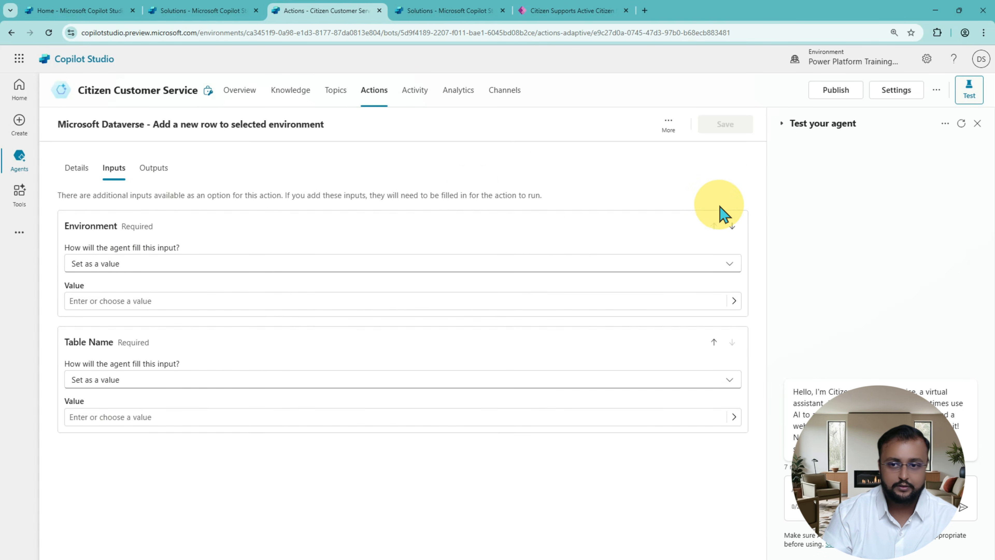
click(76, 221)
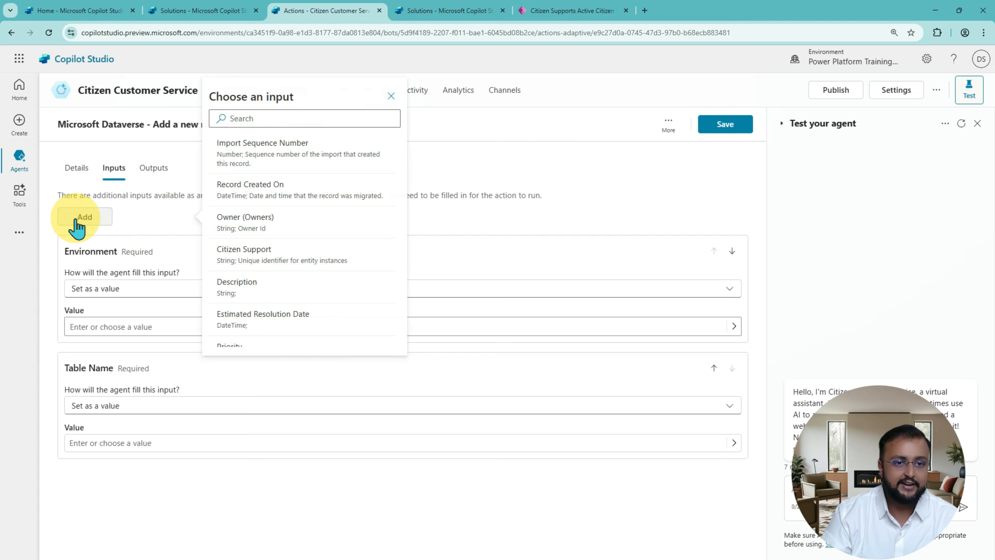
click(292, 118)
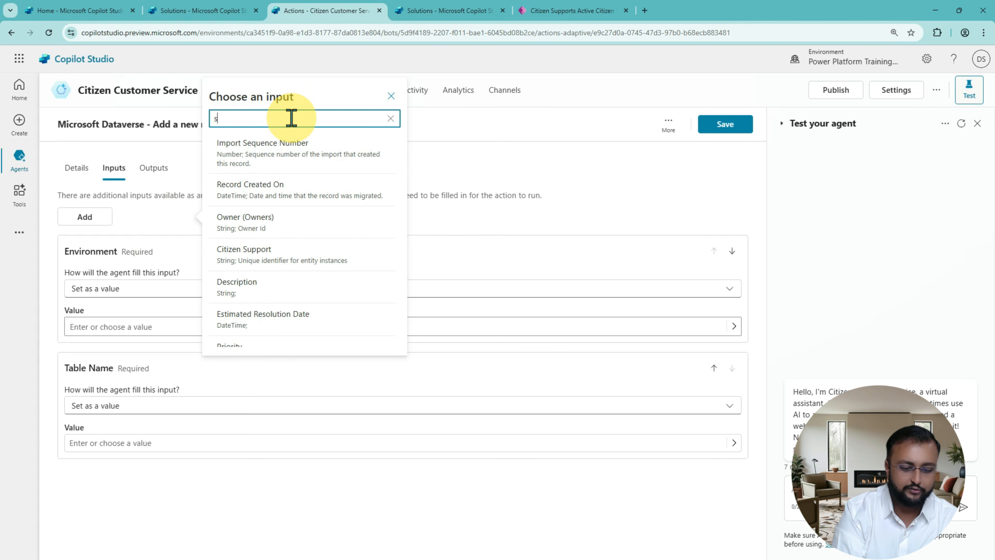
text(sub)
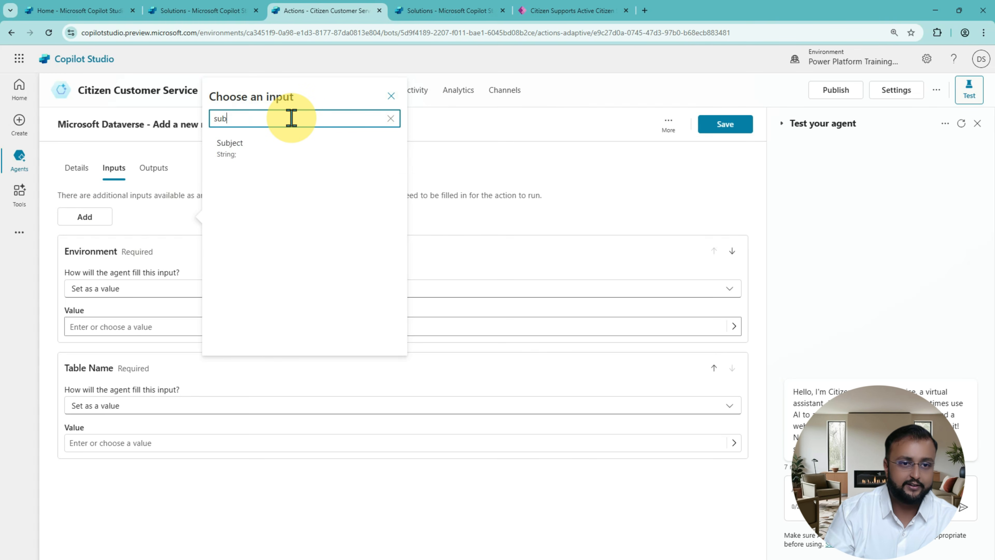
click(295, 160)
scroll(255, 366, down, 4)
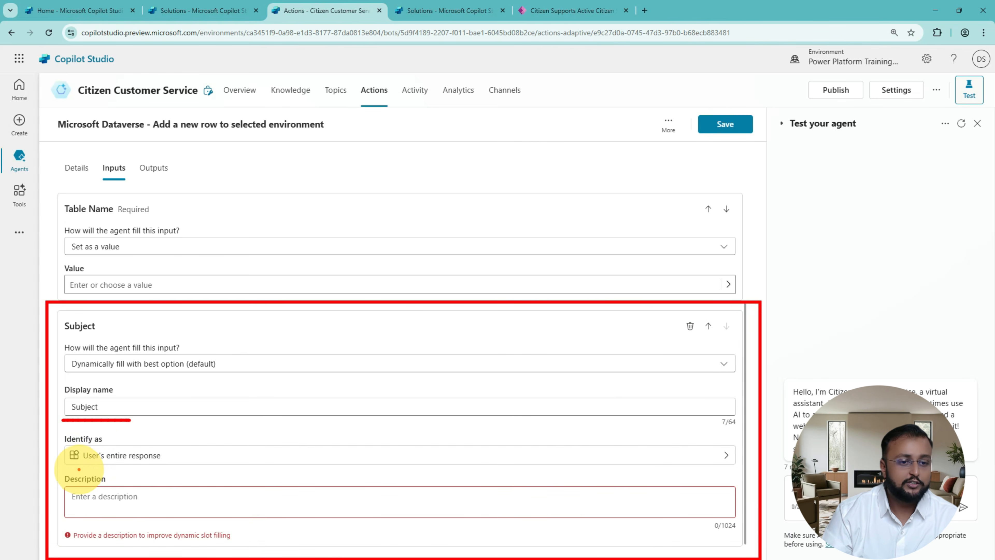
Check the Identify as options of the Subject input and set its description to "Subject for the overall ticket"
click(148, 457)
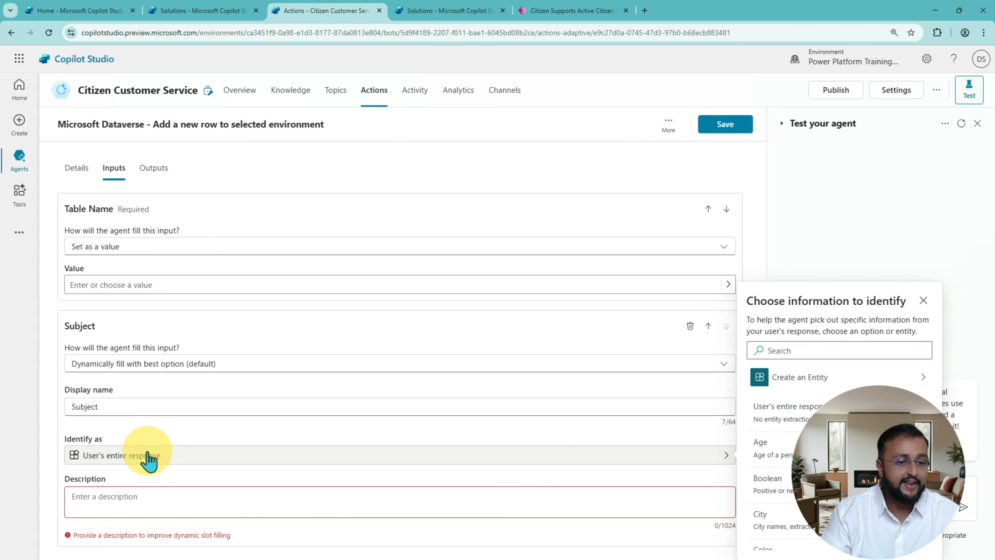
click(180, 425)
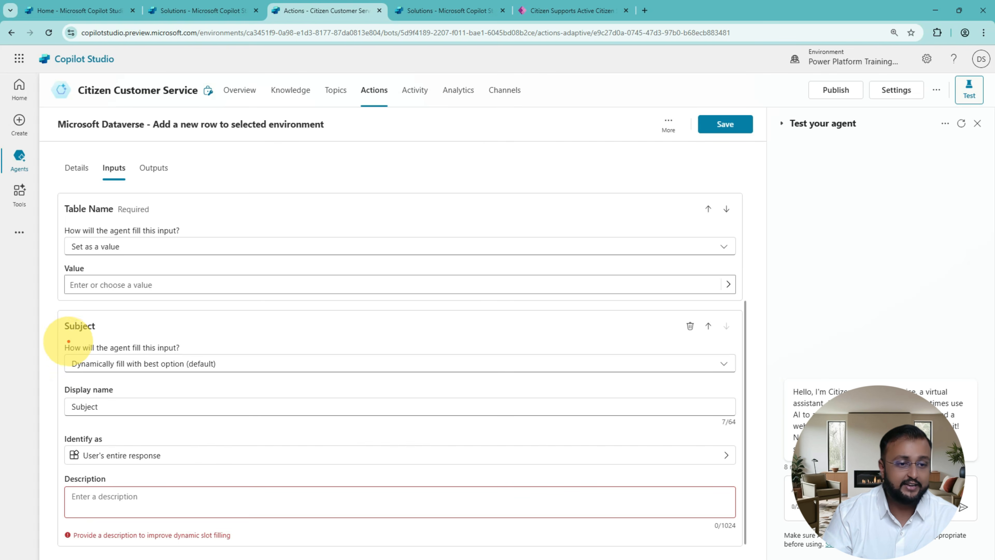
drag(131, 379, 192, 376)
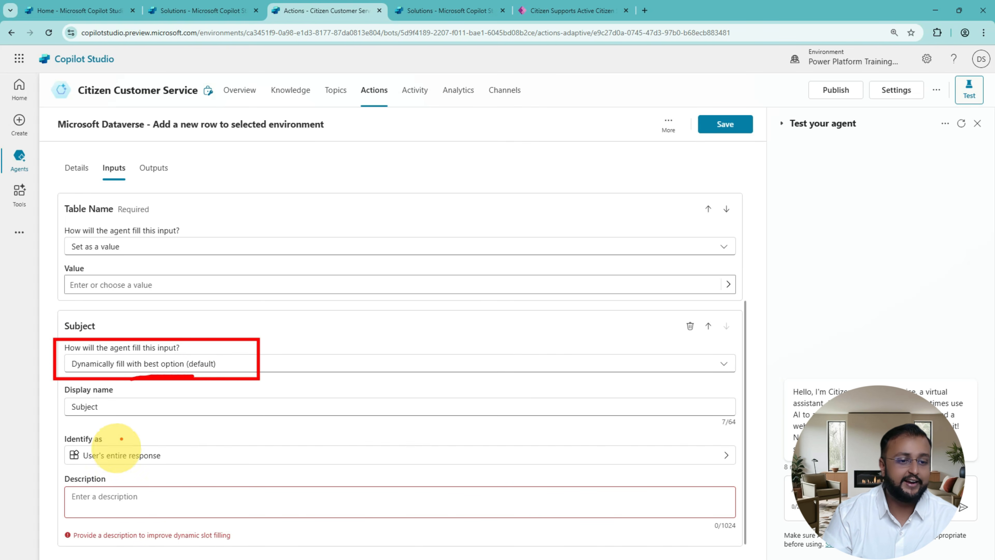
click(126, 497)
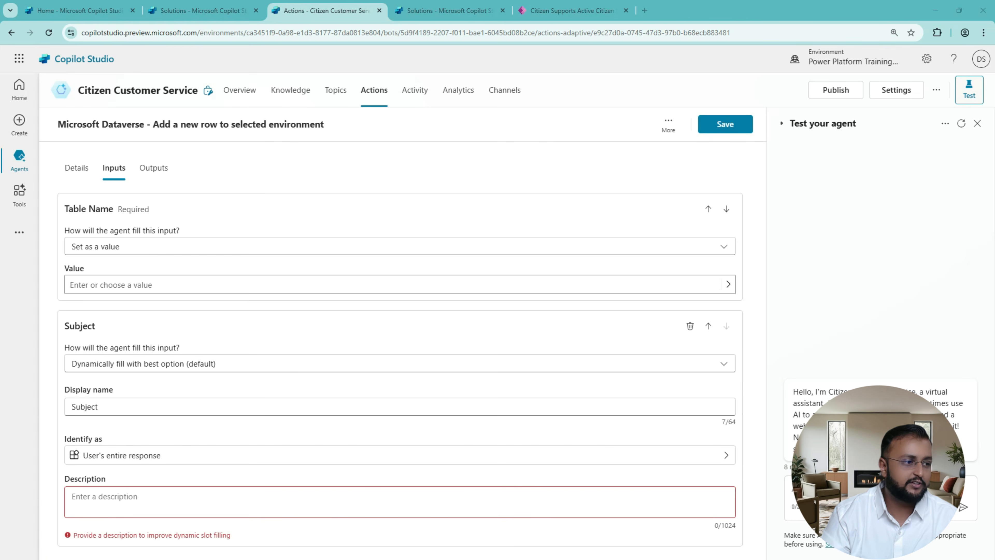
click(151, 505)
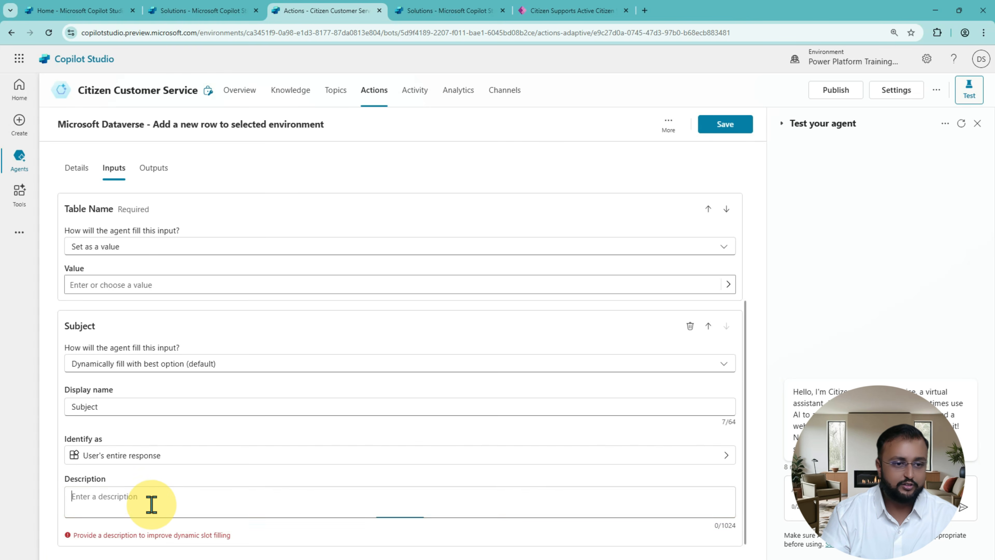
text(Subject for the overall ticket)
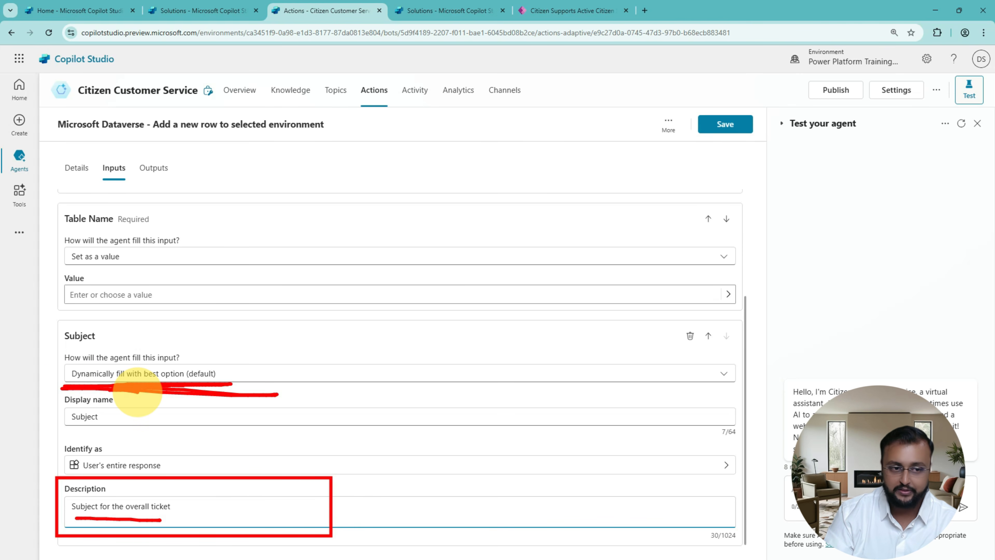
Add the Priority column as another input of the Dataverse action
scroll(203, 251, up, 2)
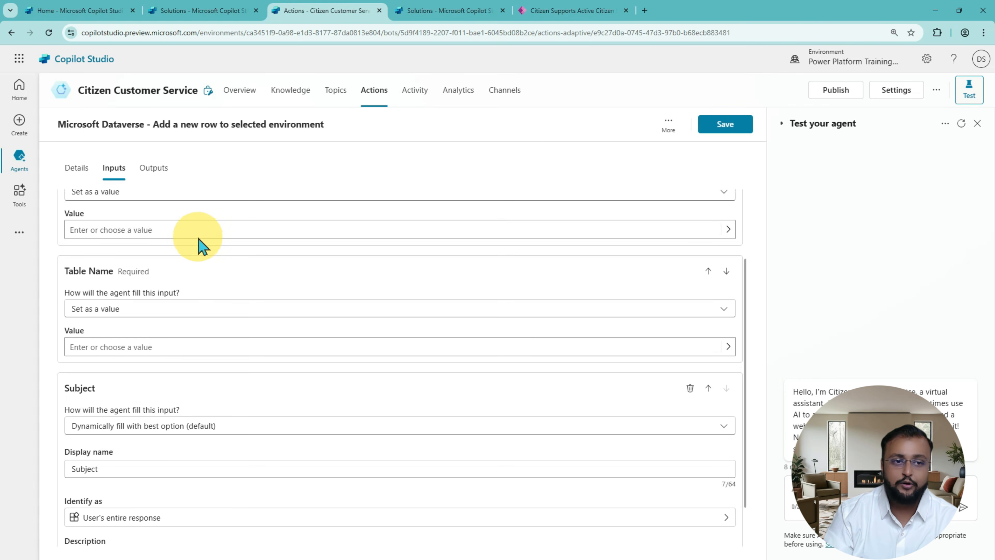
scroll(197, 243, up, 2)
click(104, 219)
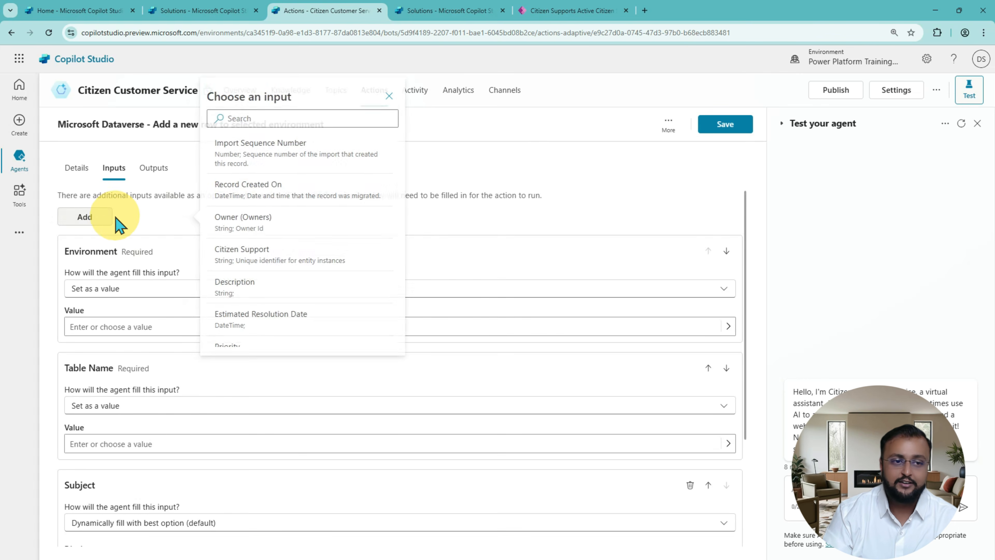
click(289, 118)
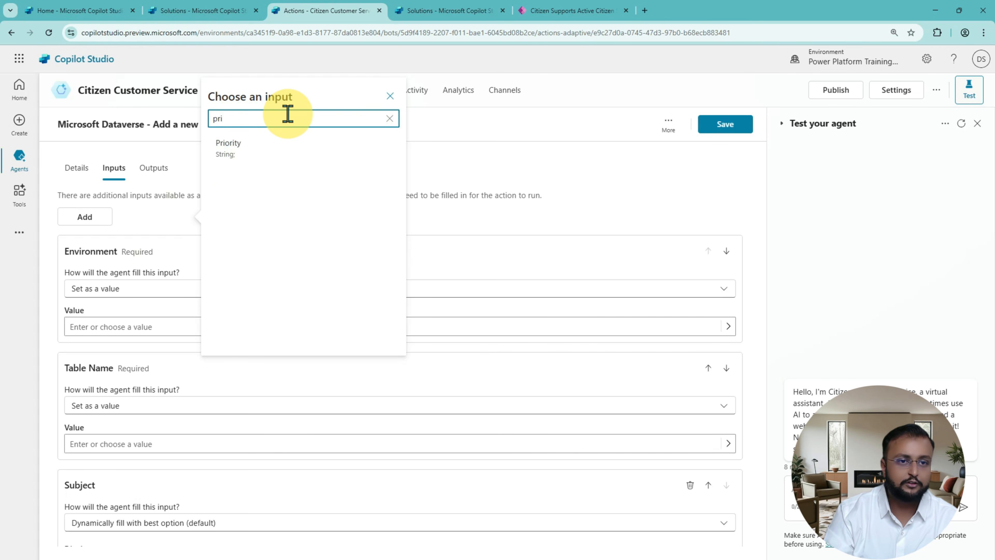
click(276, 158)
scroll(242, 321, down, 10)
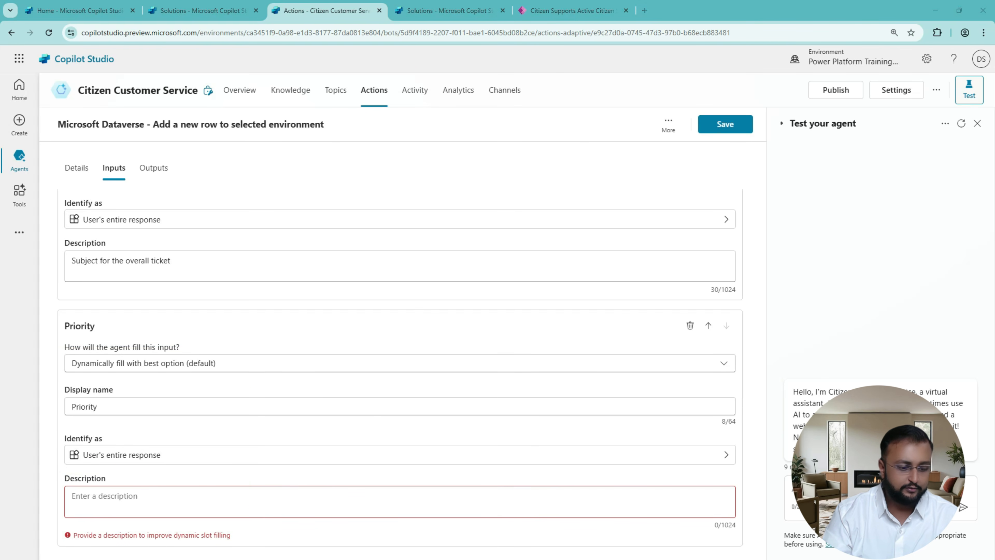
Set the Priority input's description to "Importance of the ticket. Categorize ticket based on their urgency. Categorize in High, Medium and Low Priority."
click(103, 495)
text(Importance of the ticket. Categorize ticket based on their urgency. Categorize in High, Medium and Low Priority.)
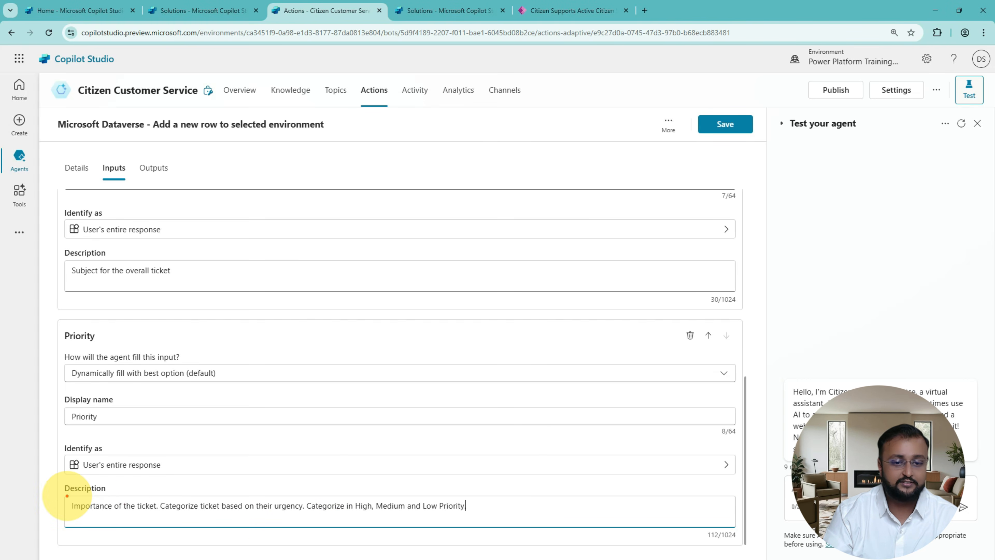
drag(67, 496, 496, 518)
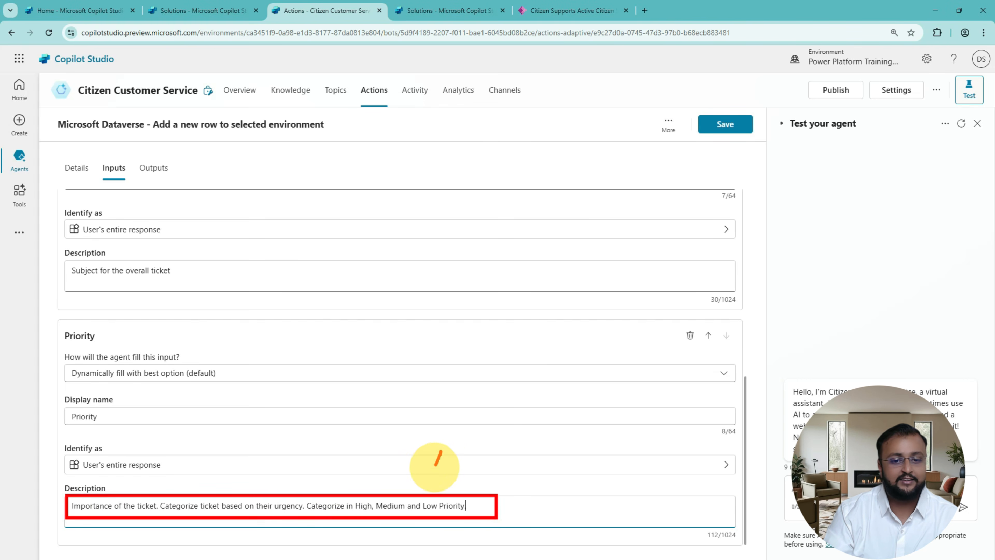
mouse_move(434, 466)
mouse_down()
mouse_move(429, 480)
mouse_move(448, 475)
mouse_up()
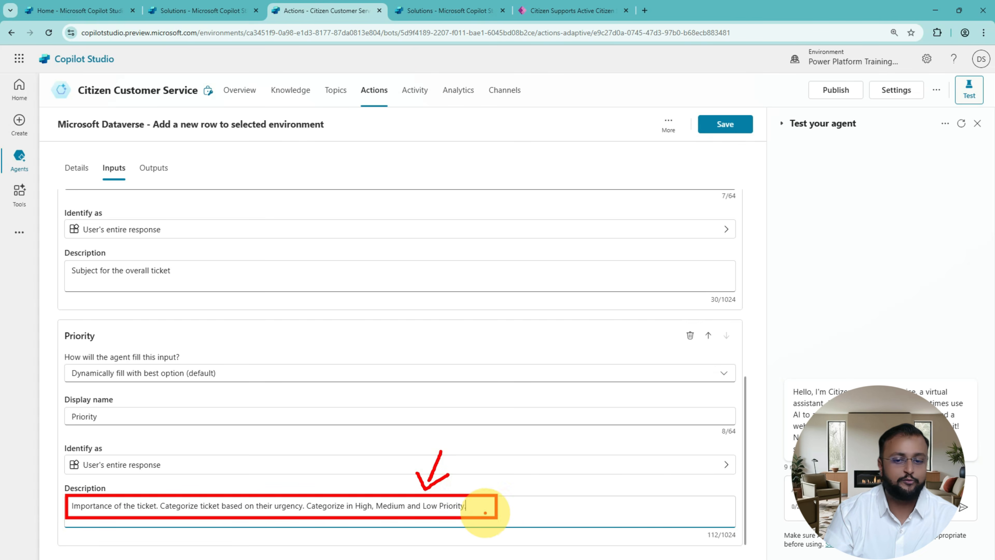
drag(34, 493, 68, 499)
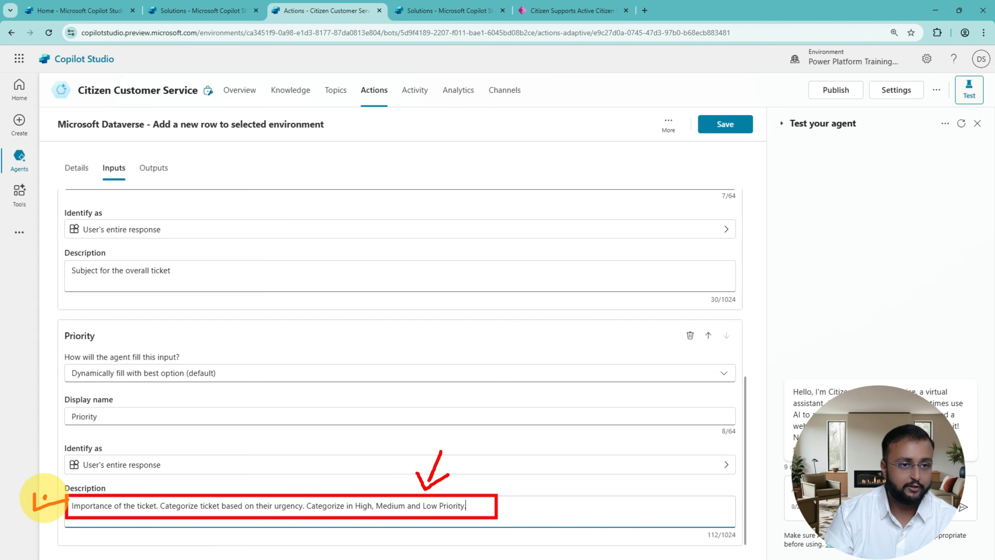
Add the Estimated Resolution Date column as another input of the Dataverse action
scroll(238, 223, up, 10)
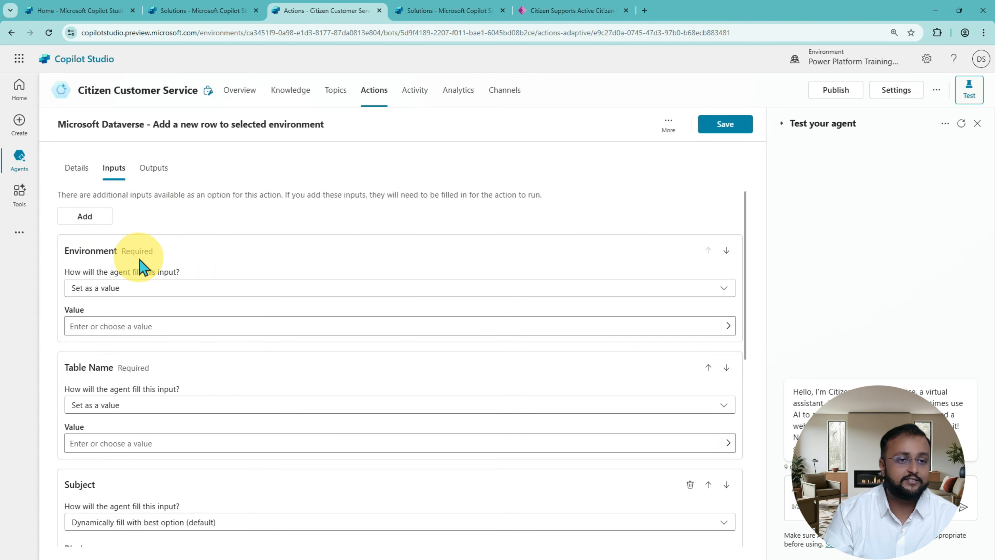
click(88, 218)
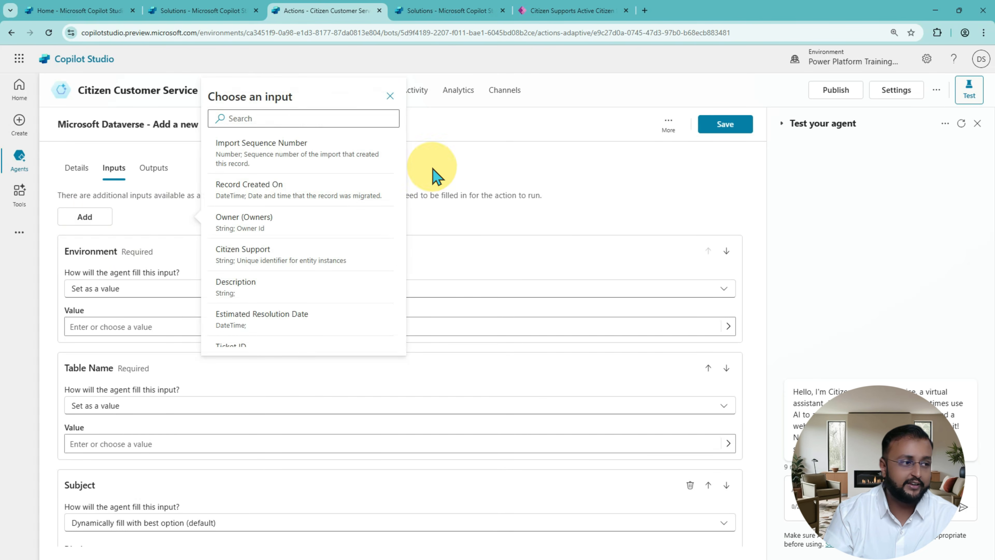
click(303, 118)
text(es)
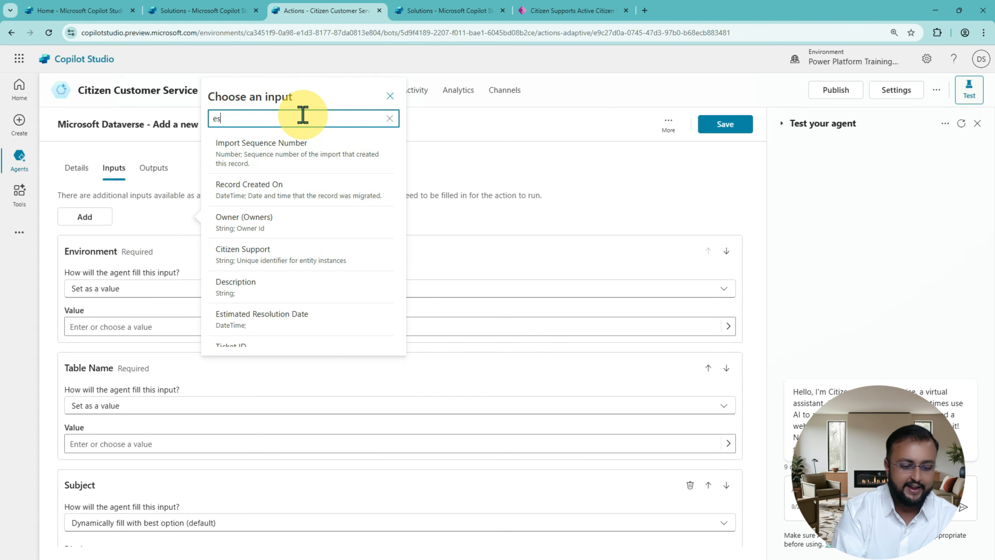
text(t)
click(316, 149)
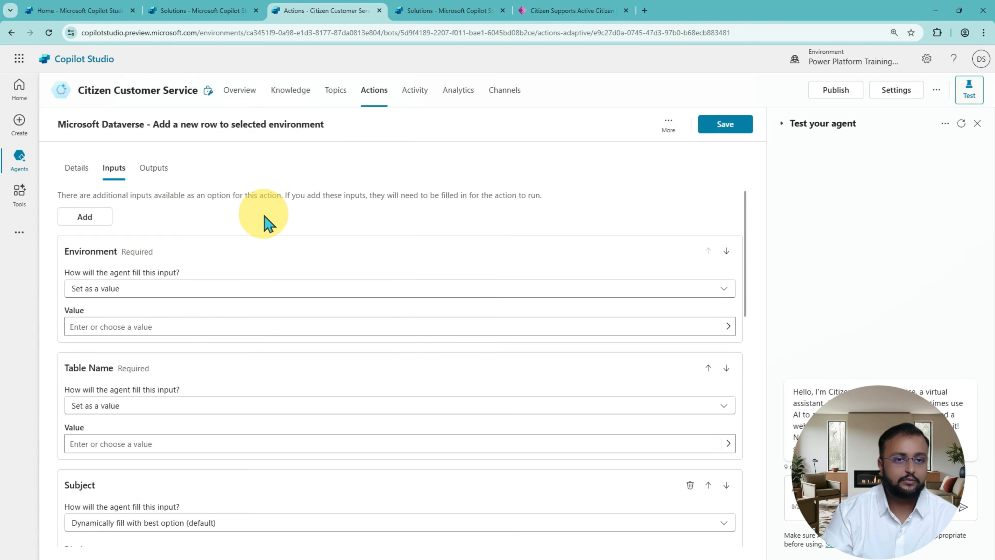
scroll(180, 341, down, 6)
scroll(182, 343, down, 8)
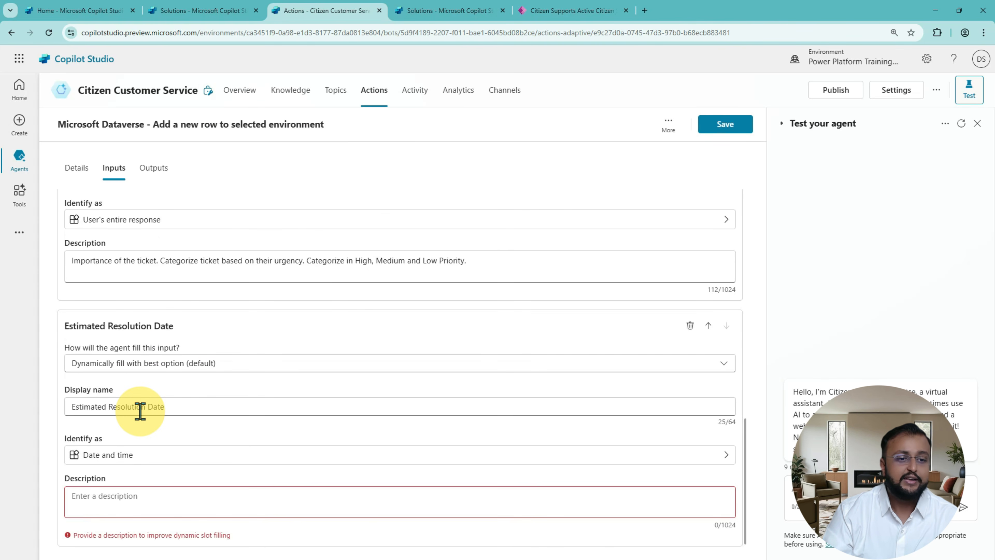
Describe the Estimated Resolution Date input as adding 24 hours to the current time for High Priority tickets, 48 hours for Medium and 72 for low
click(122, 495)
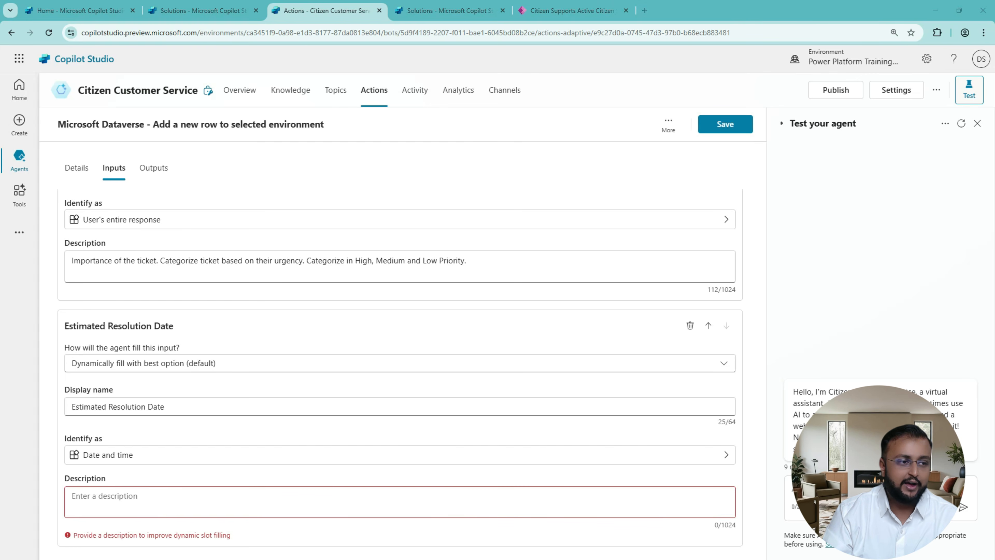
click(155, 497)
text(Add 24 hours in the current time if it is High Priority ticket. For Medium add 48 hours and for low add 72 hours in current date.)
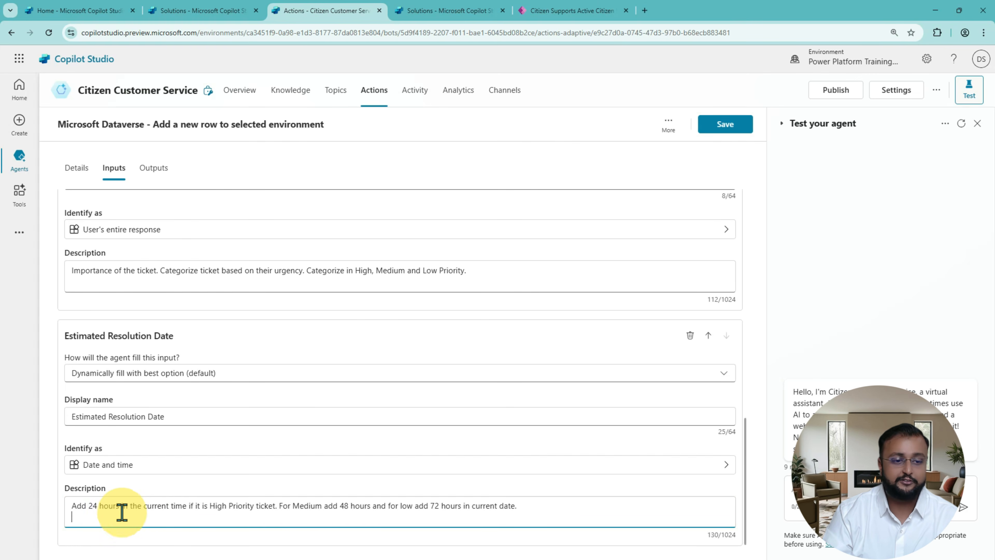
drag(62, 493, 558, 519)
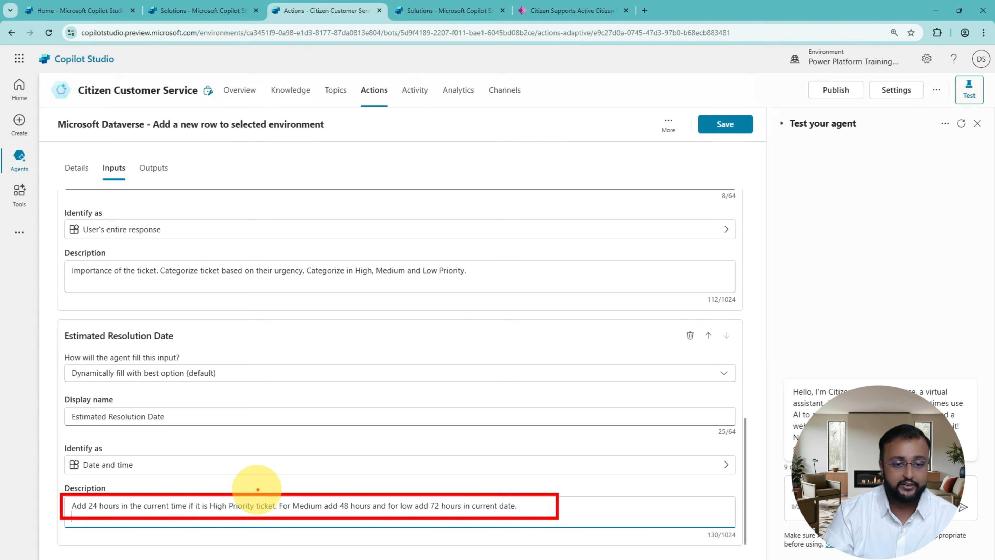
mouse_move(249, 486)
mouse_down()
mouse_move(270, 481)
mouse_move(318, 509)
mouse_move(460, 514)
mouse_up()
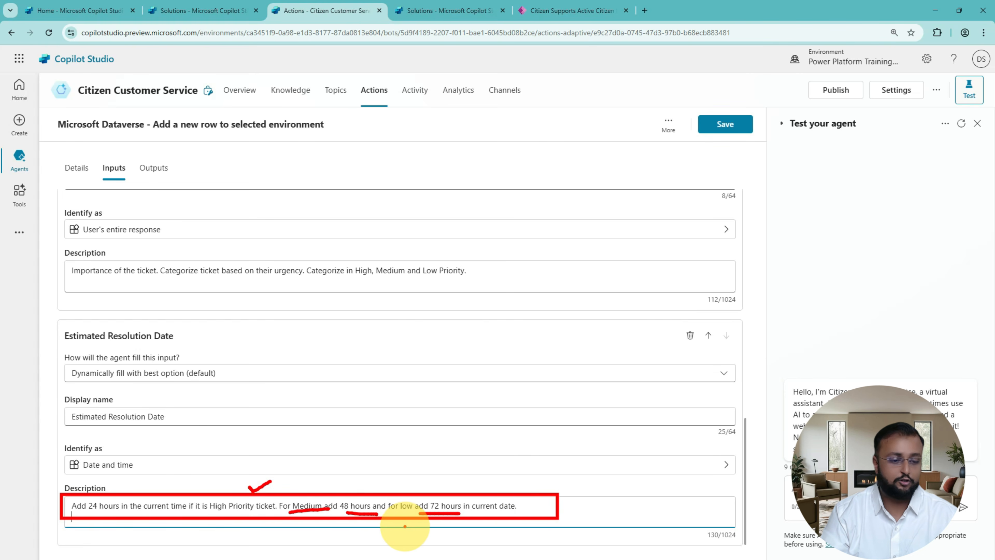
key(Escape)
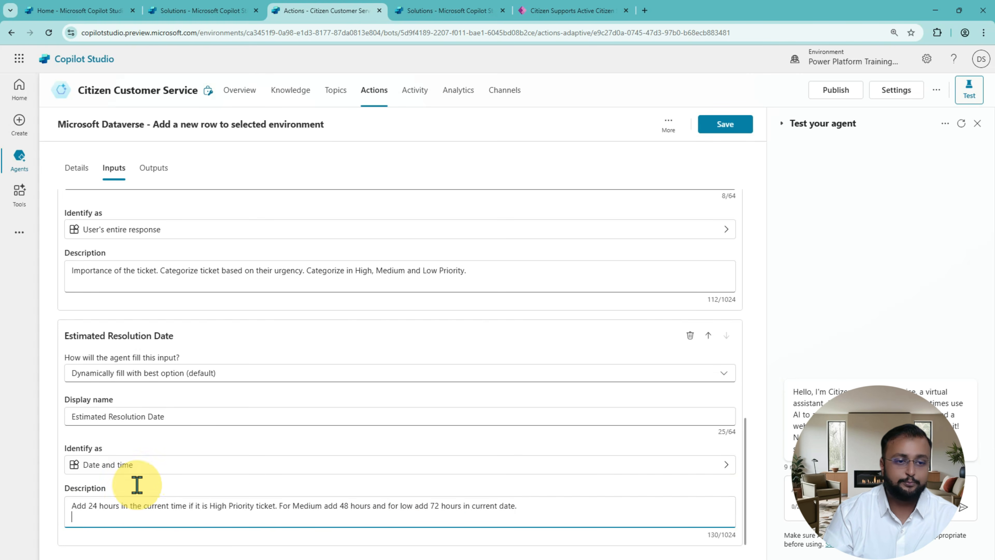
scroll(248, 334, up, 4)
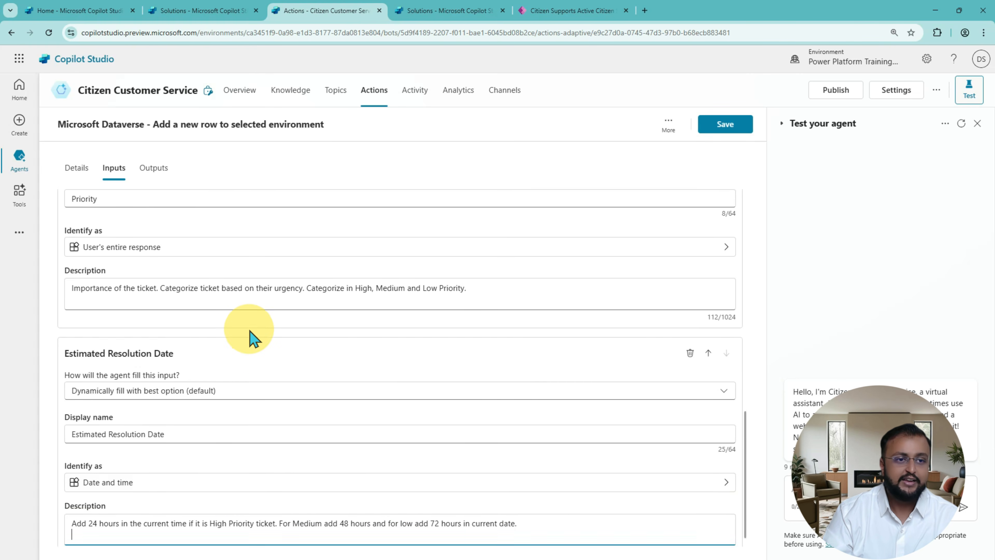
Add the Description column as another input of the Dataverse action
scroll(249, 329, down, 4)
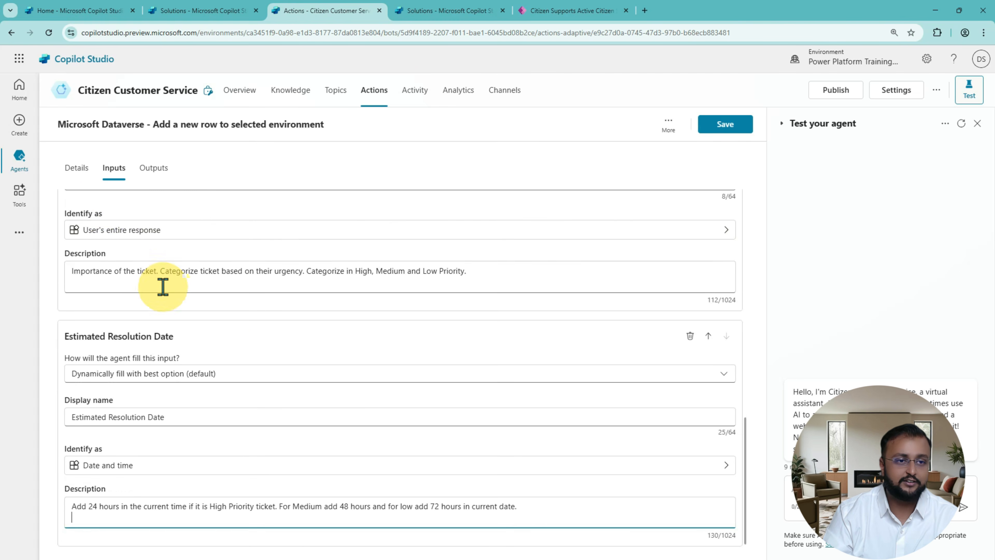
scroll(162, 285, up, 4)
scroll(120, 226, up, 10)
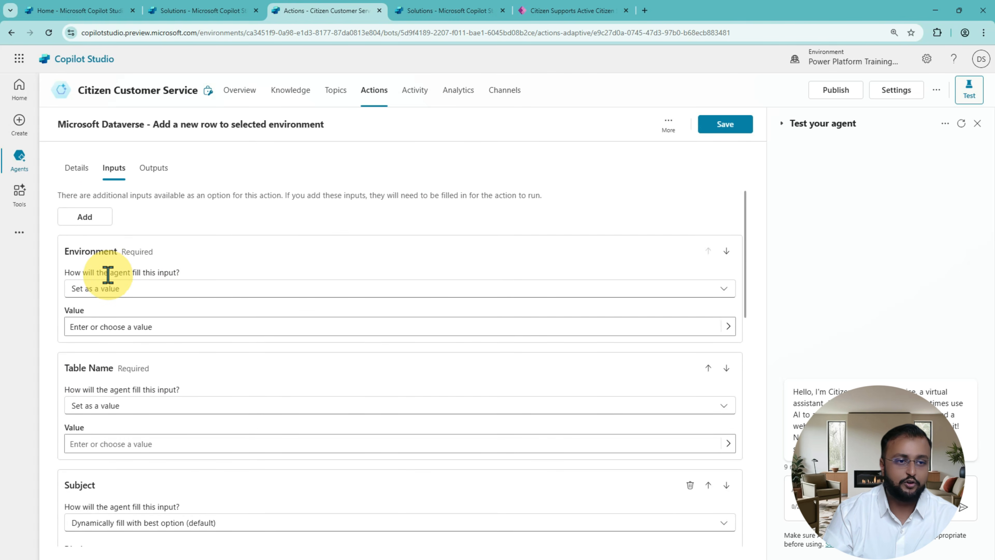
click(101, 219)
click(296, 118)
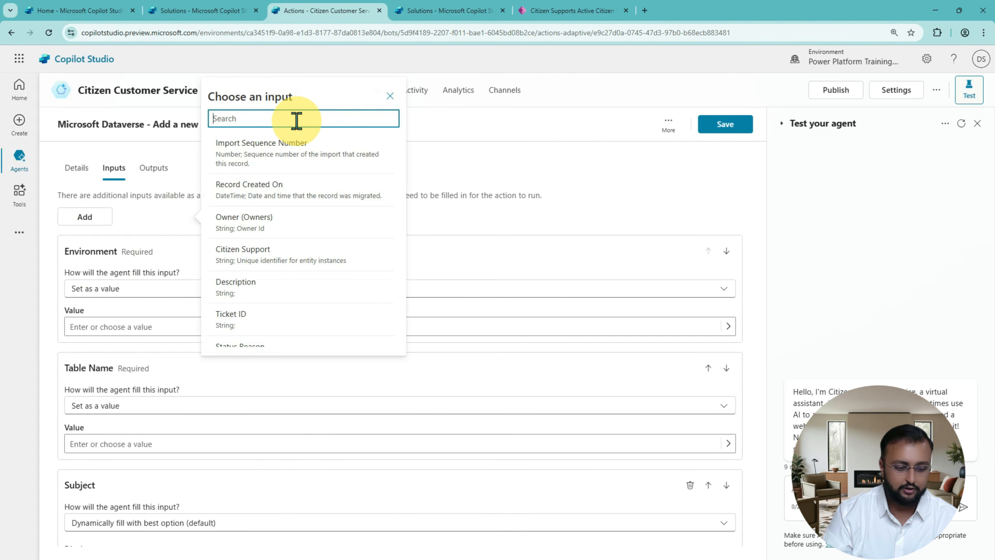
text(des)
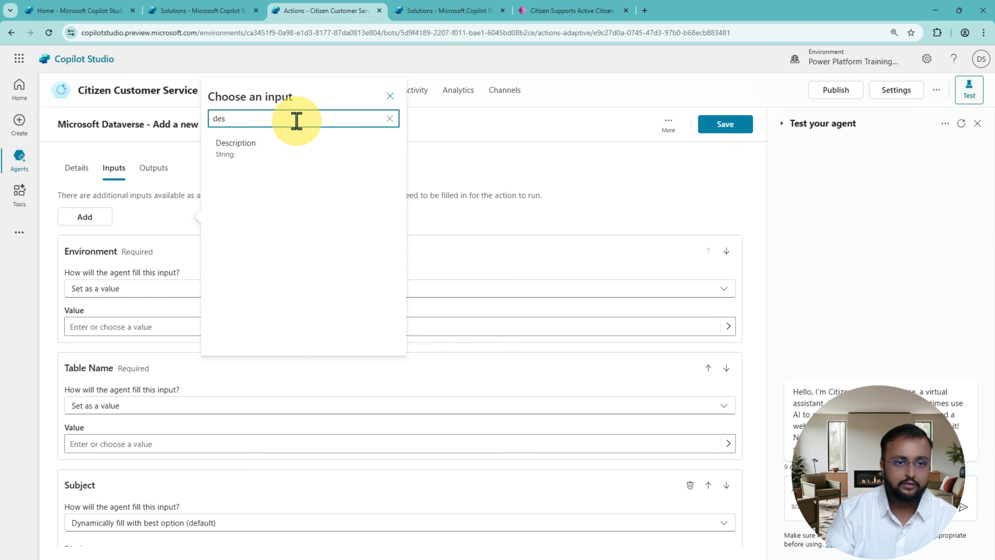
click(288, 155)
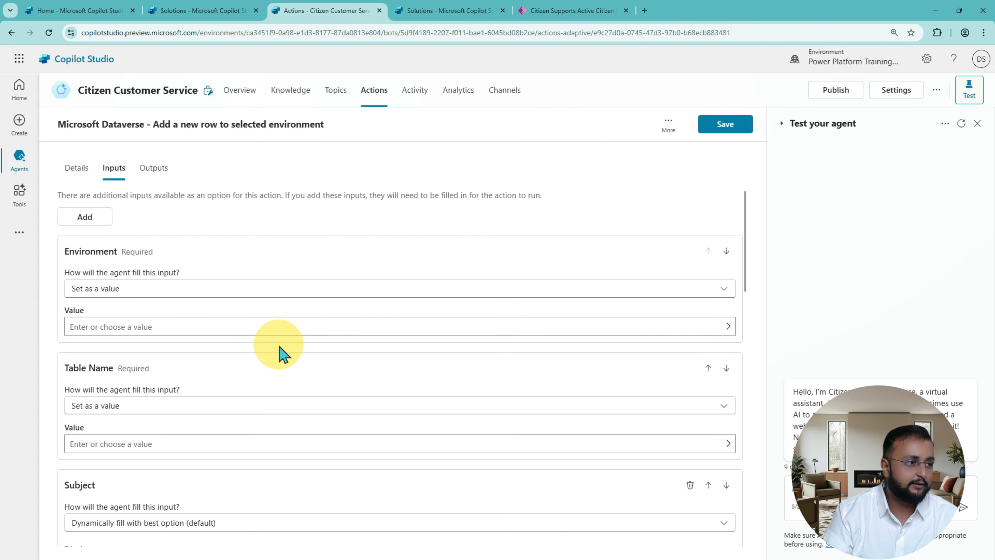
Set the Description input's description to "Description of the email as summary" and save the action
scroll(279, 347, down, 5)
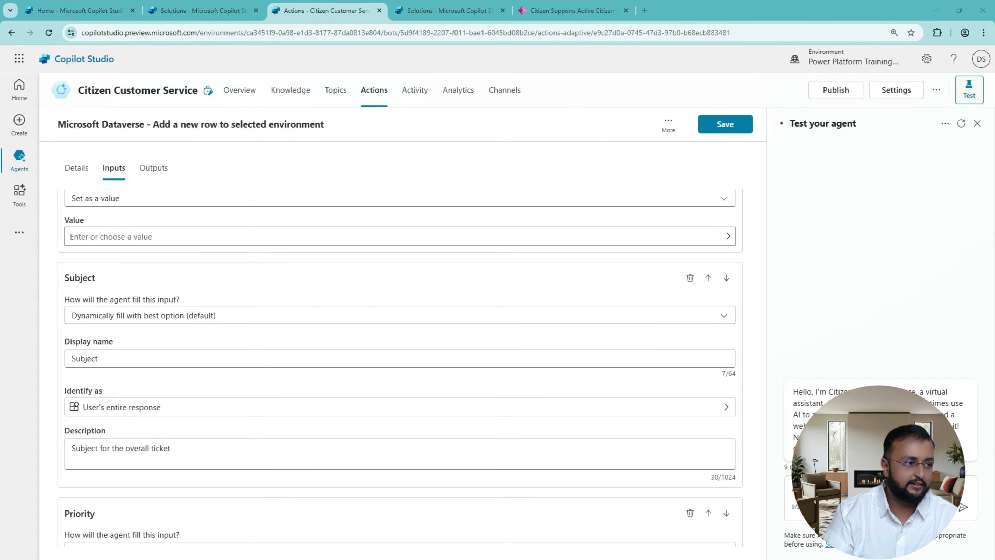
scroll(200, 443, down, 15)
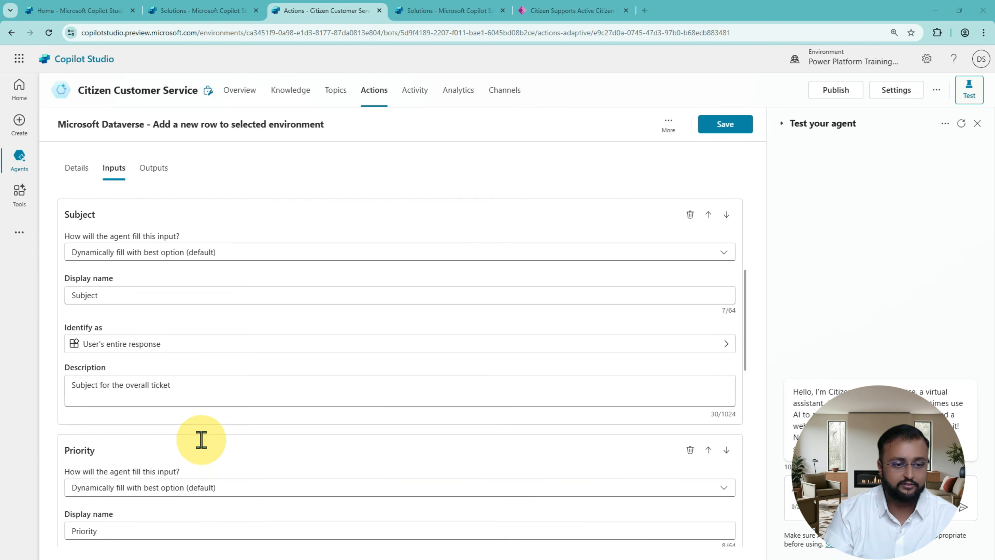
click(133, 504)
text(Description of the email as summary)
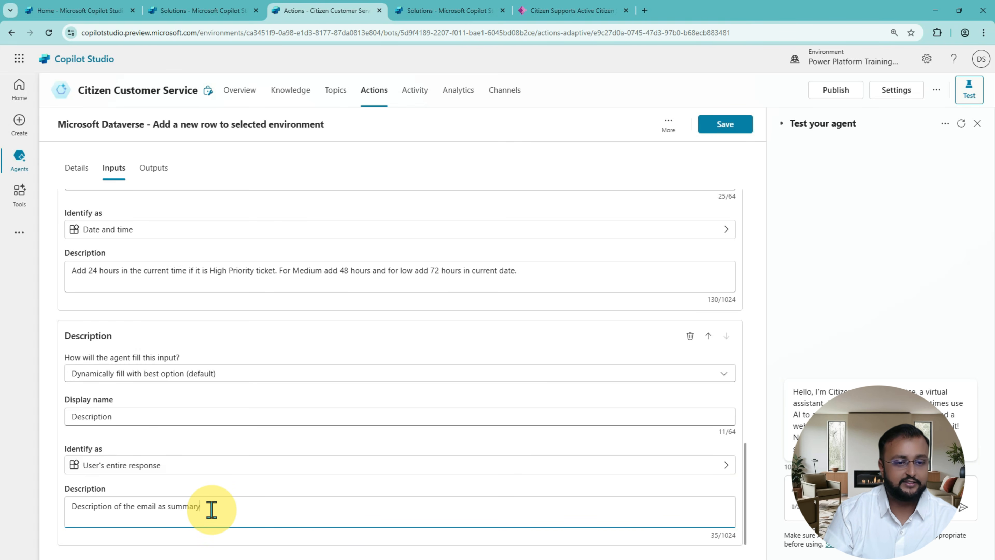
scroll(238, 329, up, 10)
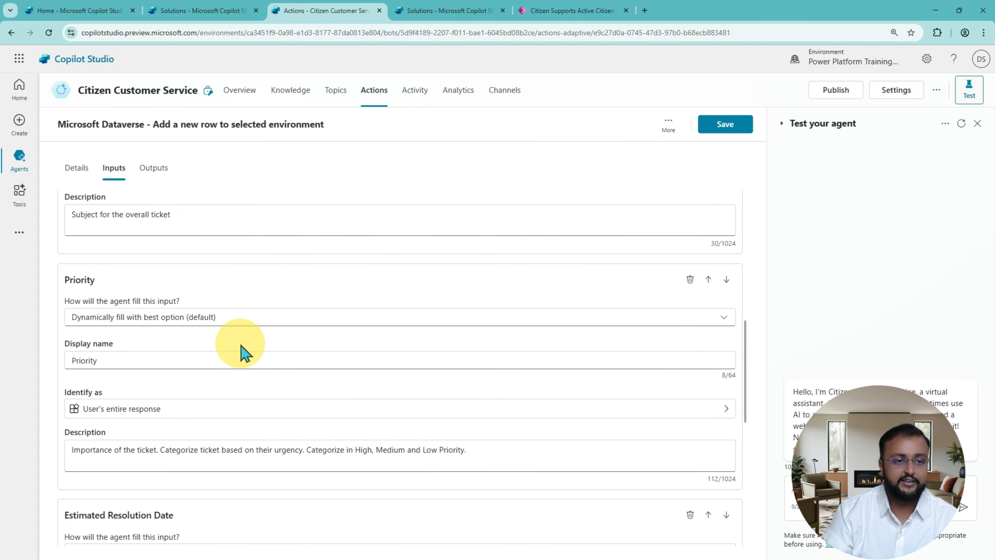
scroll(241, 351, up, 10)
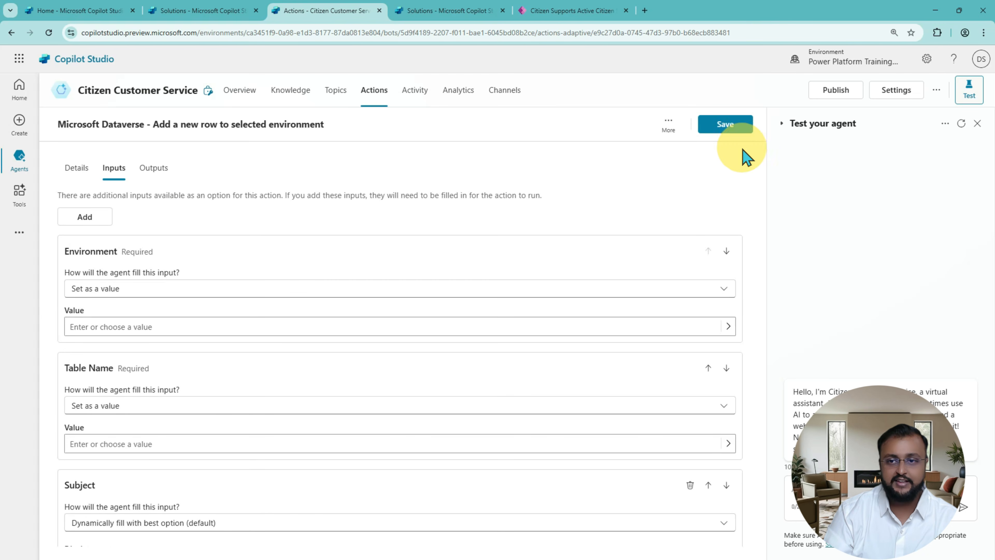
click(739, 129)
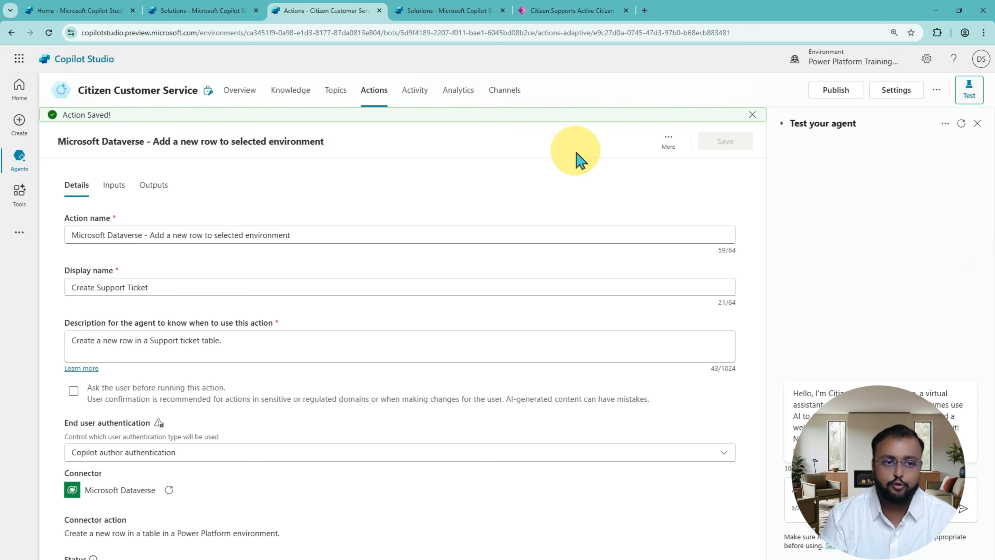
Find the Ticket ID field among the action's outputs and set its description to "Ticket Number"
click(156, 191)
scroll(285, 298, down, 15)
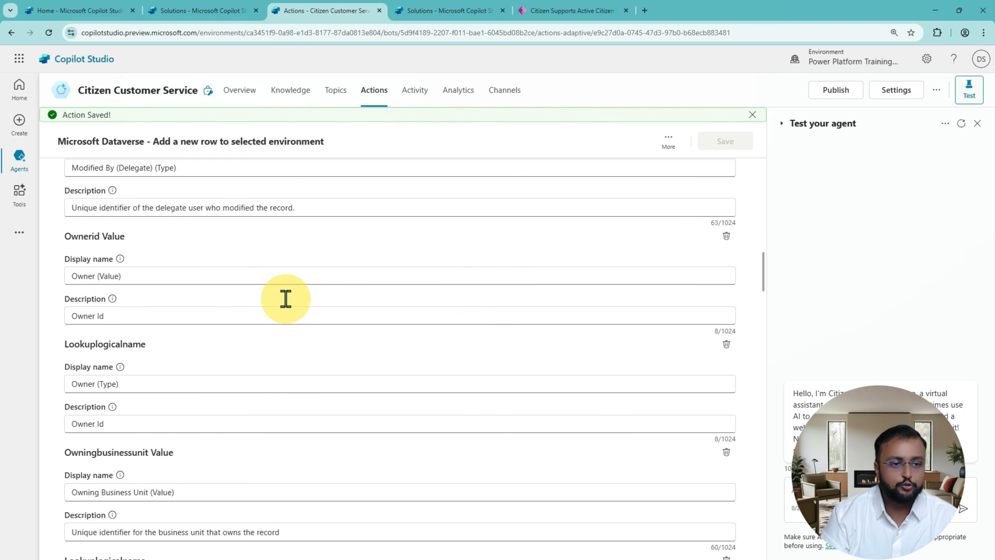
scroll(285, 299, down, 20)
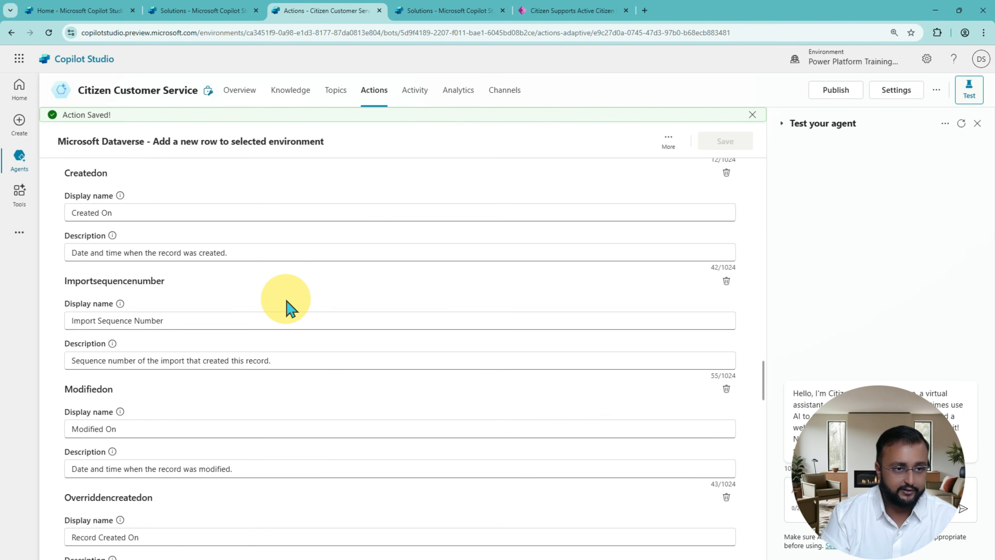
scroll(286, 308, up, 4)
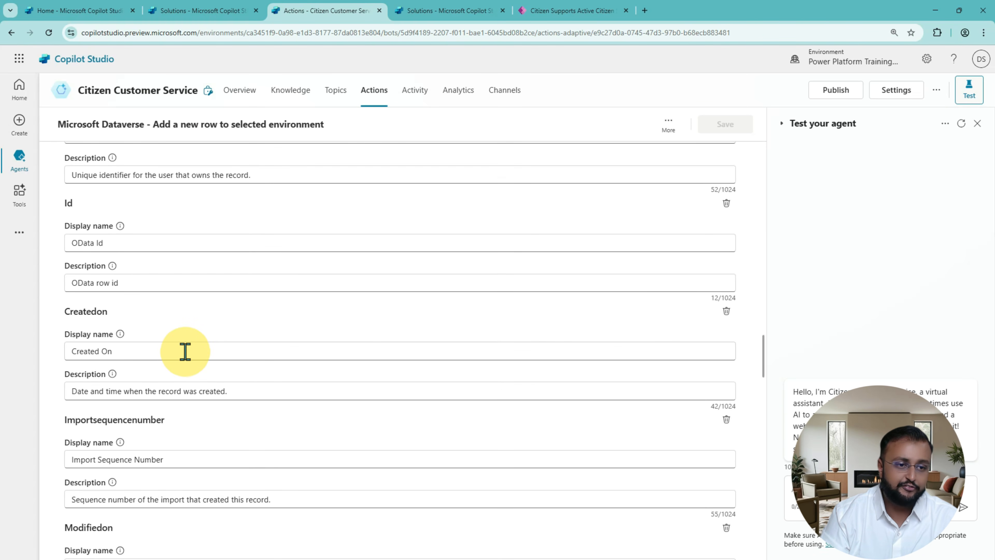
scroll(185, 351, up, 8)
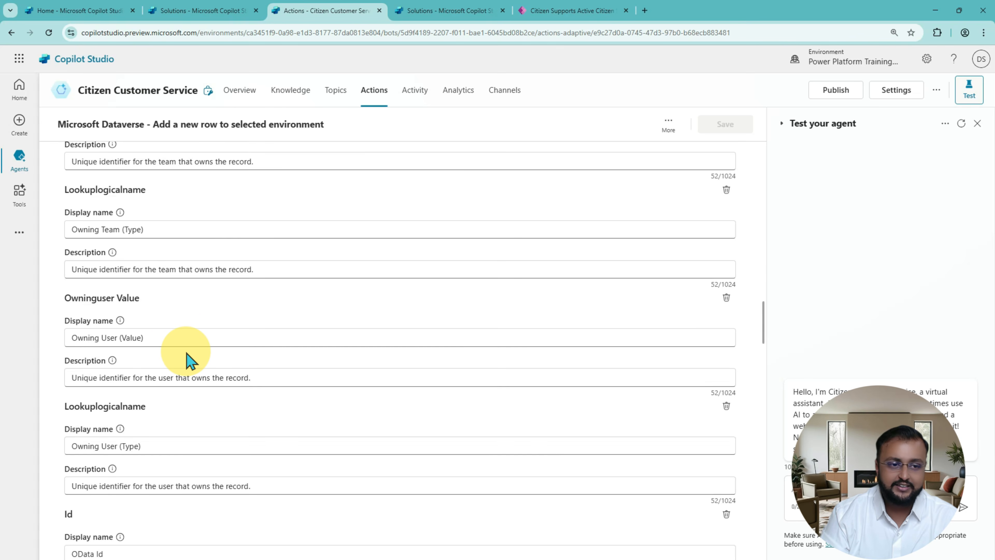
scroll(186, 359, up, 5)
scroll(186, 354, up, 6)
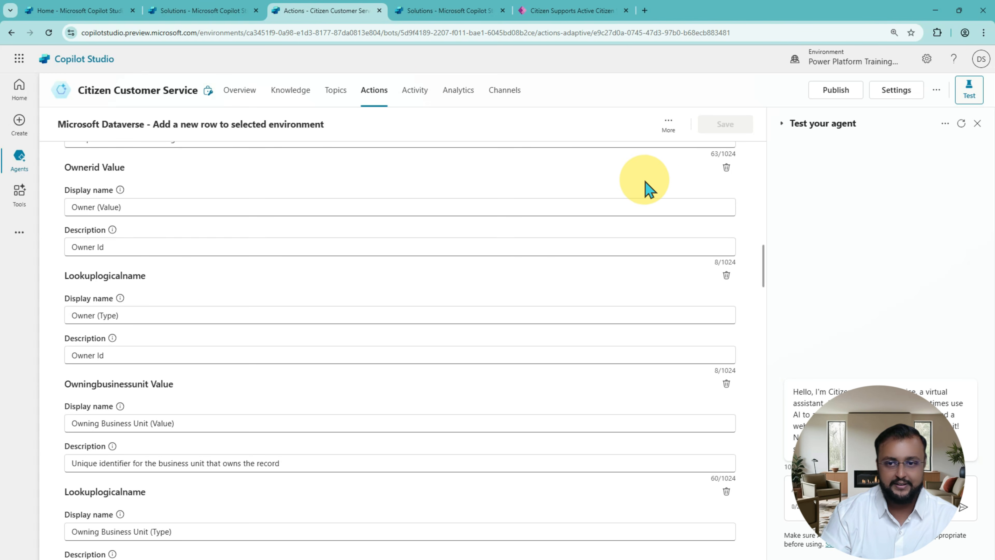
key(ctrl+f)
text(tic)
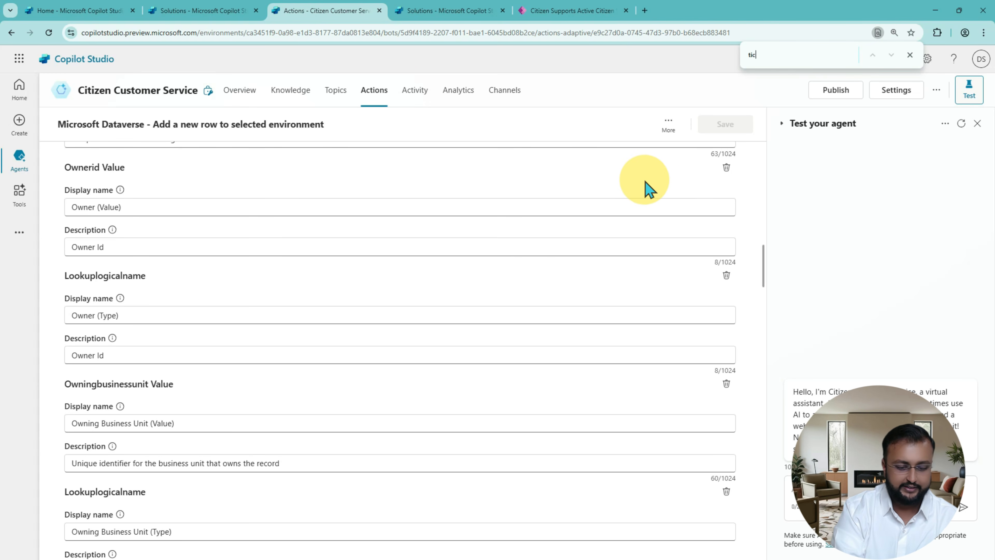
text(ket)
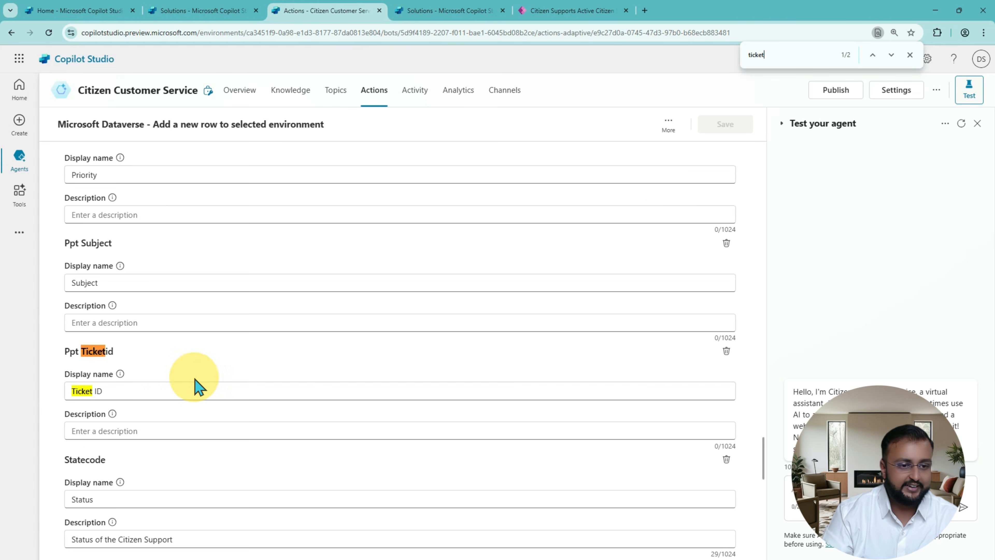
scroll(165, 411, down, 3)
click(140, 329)
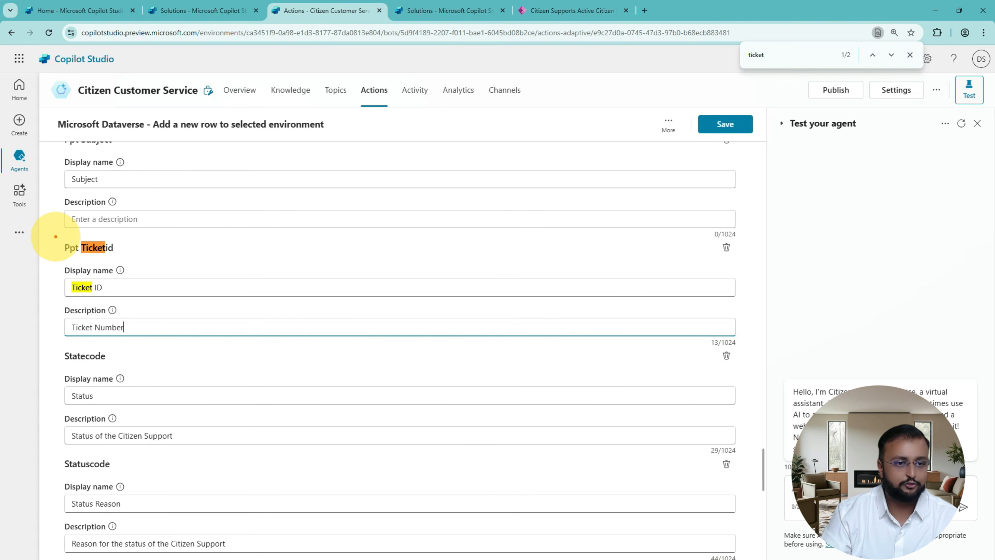
mouse_move(54, 235)
mouse_down()
mouse_move(335, 347)
mouse_move(767, 354)
mouse_up()
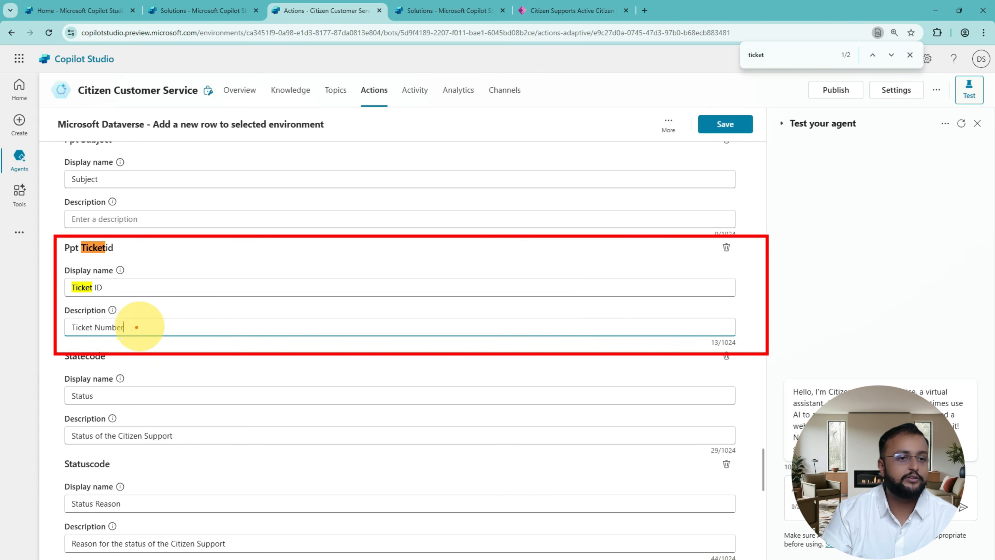
drag(68, 341, 139, 341)
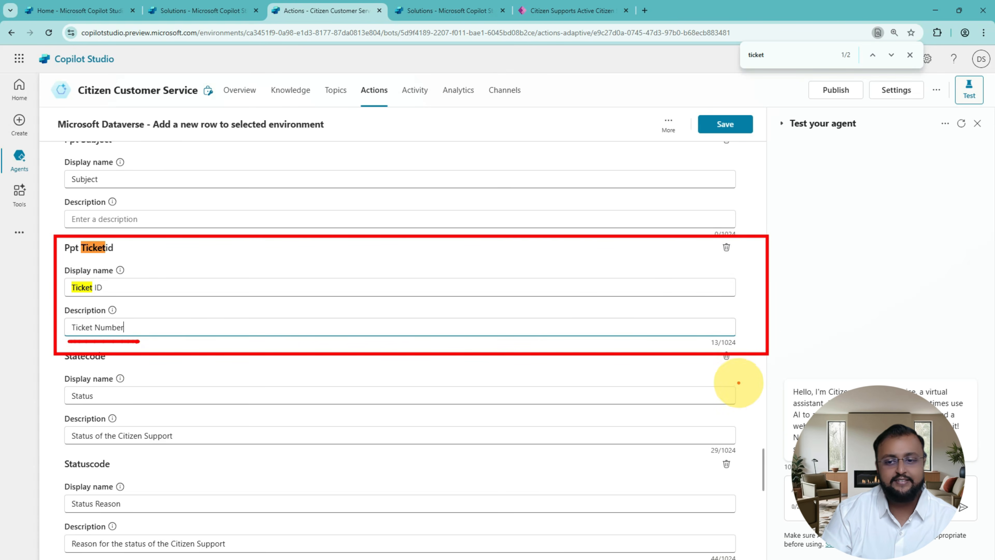
drag(722, 454, 719, 457)
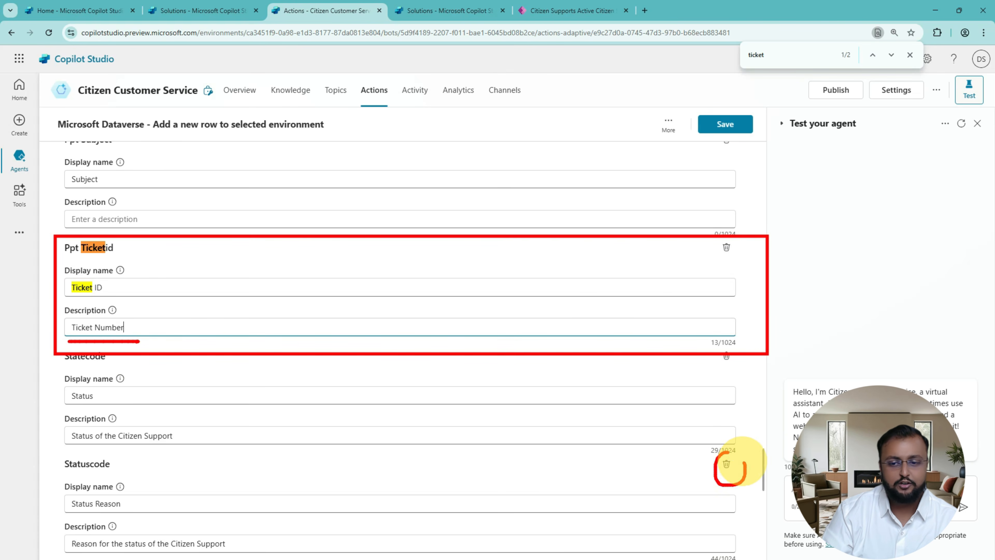
mouse_move(659, 473)
mouse_down()
mouse_move(700, 467)
mouse_move(693, 477)
mouse_up()
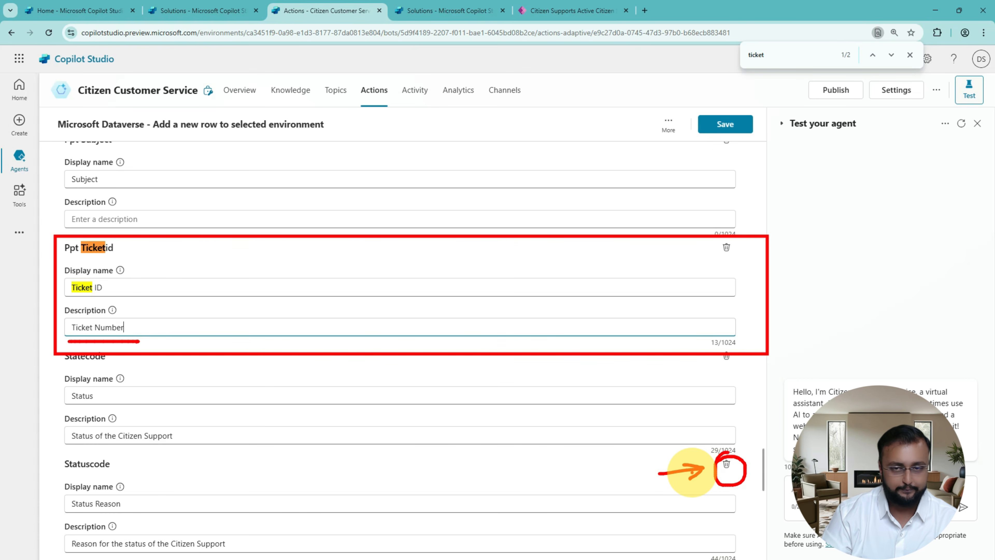
key(Escape)
Save the Dataverse action and return to the agent's list of actions
click(720, 125)
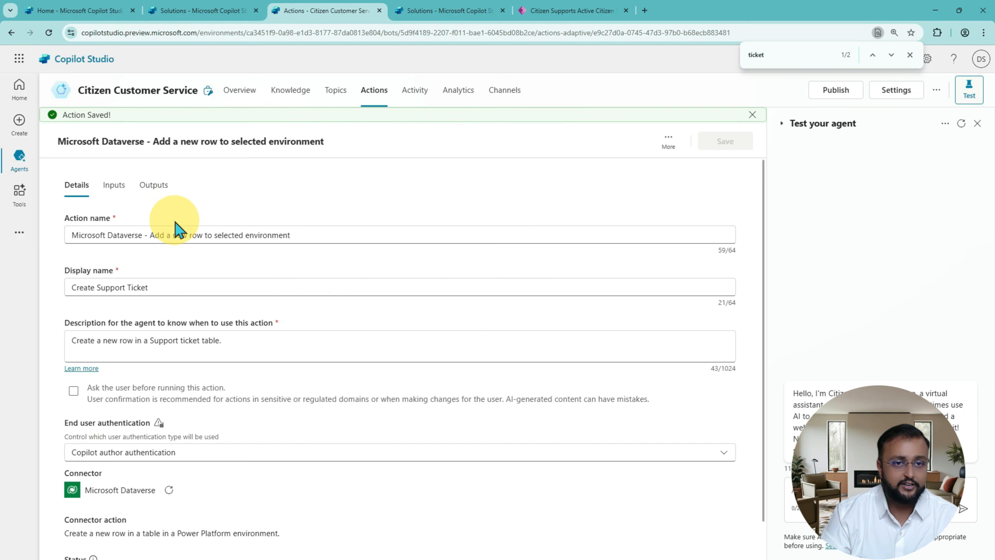
click(370, 101)
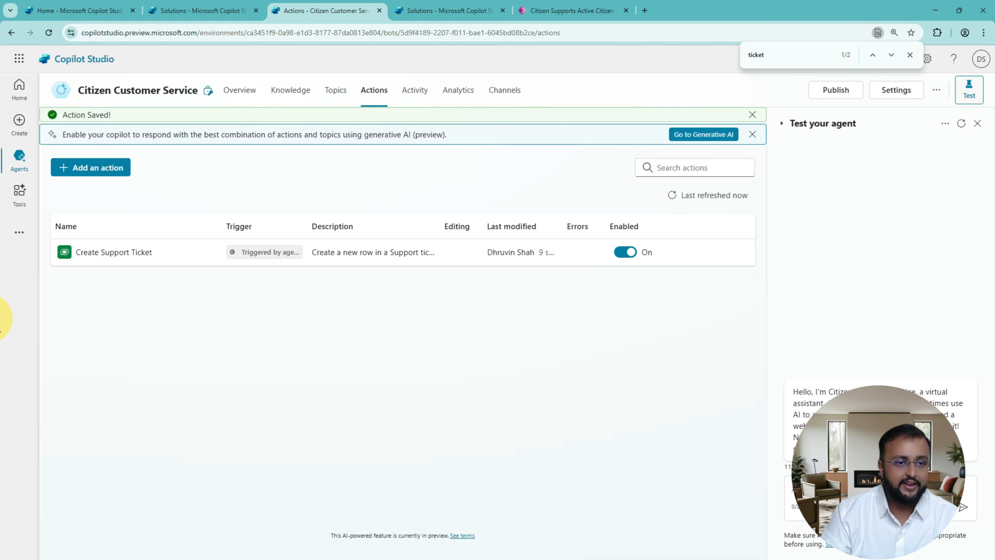
mouse_move(43, 212)
mouse_down()
mouse_move(211, 244)
mouse_move(694, 281)
mouse_up()
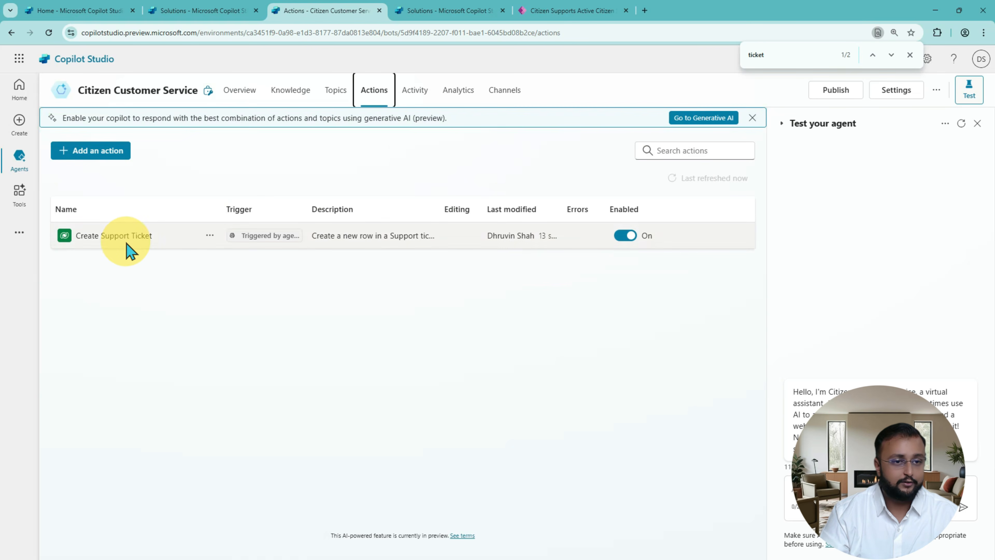
Change the Dataverse action's name to "Create Support Ticket", matching its display name, and save it before returning to the agent's actions
click(126, 251)
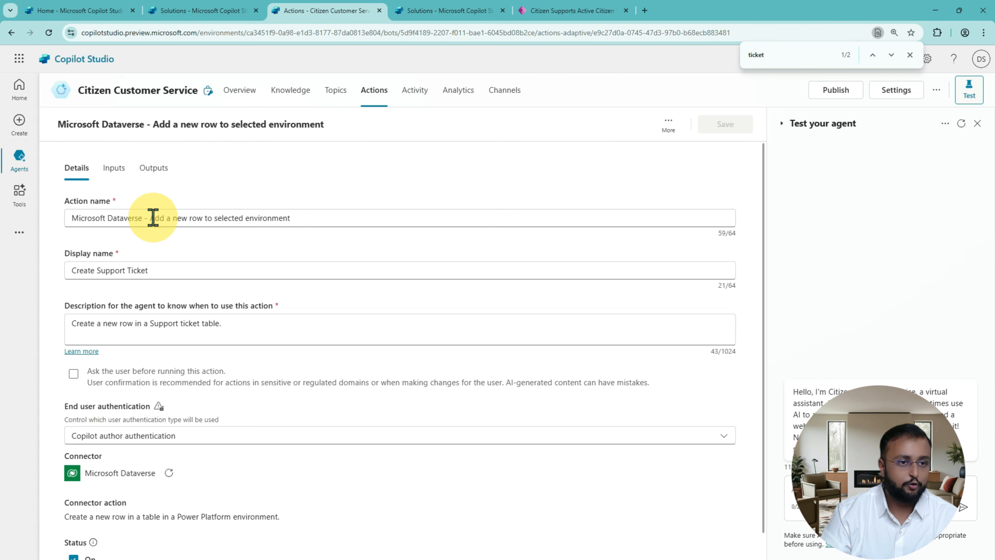
triple_click(151, 218)
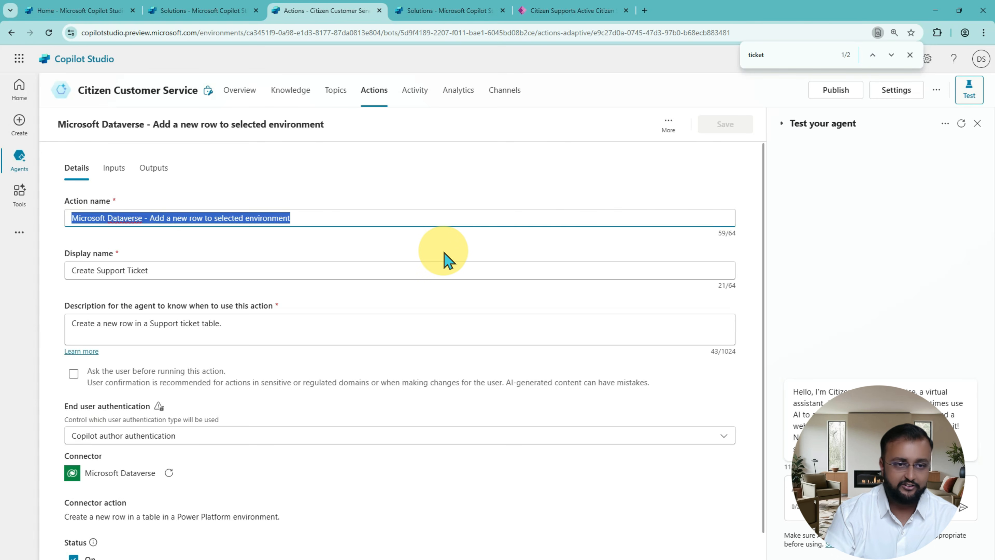
triple_click(313, 271)
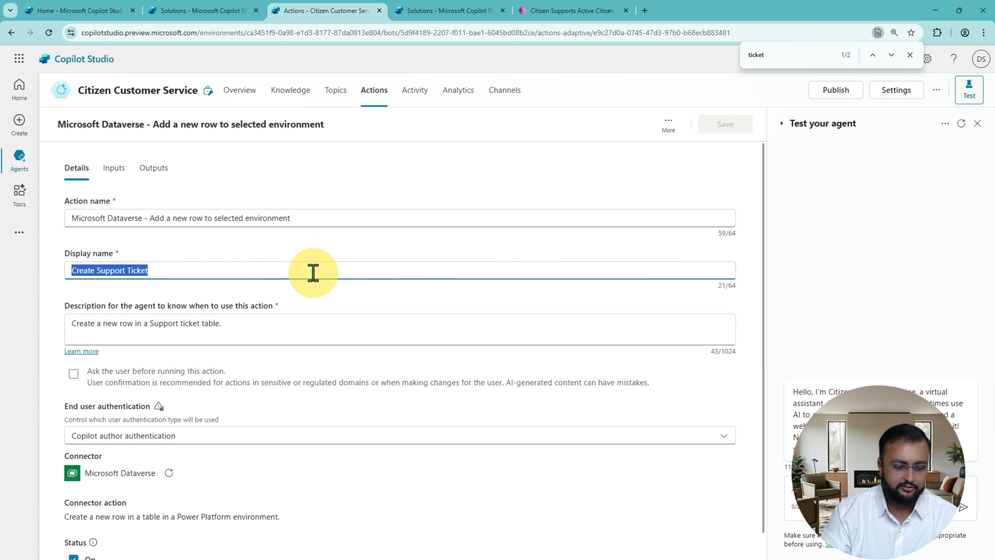
key(ctrl+c)
triple_click(307, 218)
key(ctrl+v)
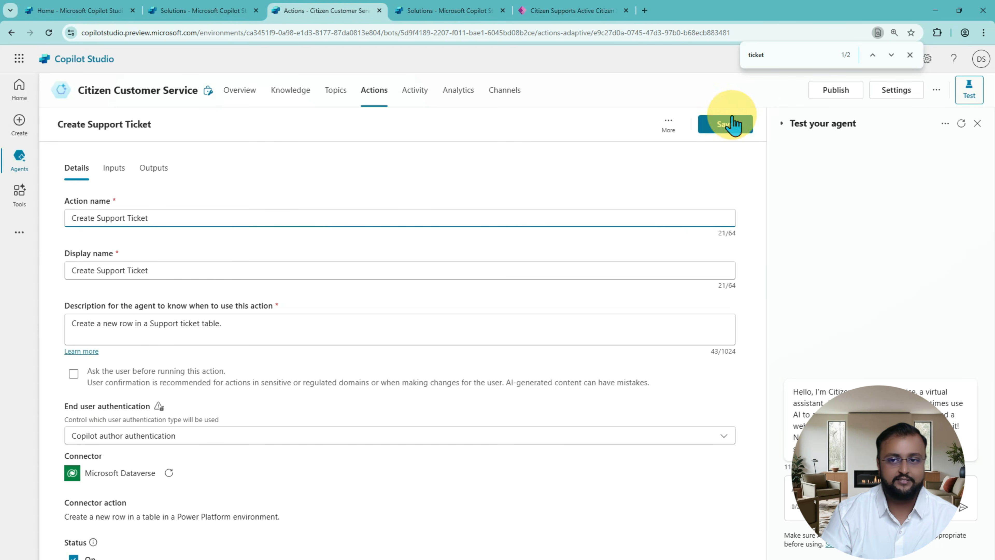
click(724, 124)
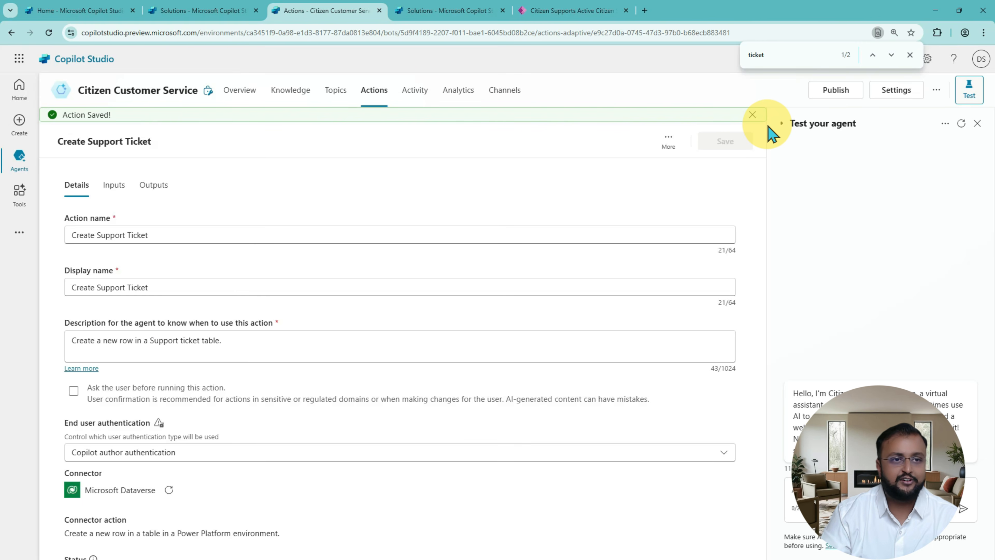
click(382, 101)
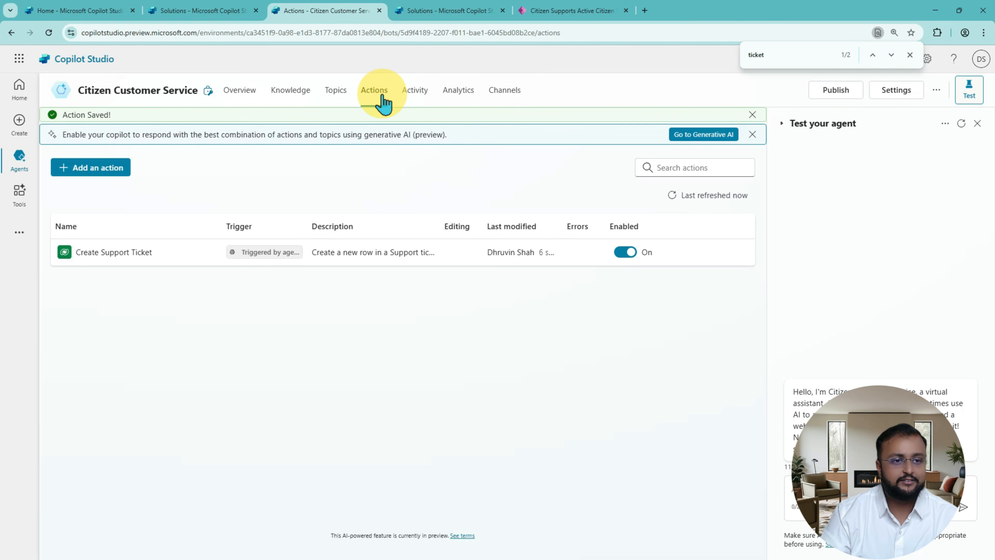
drag(57, 238, 688, 269)
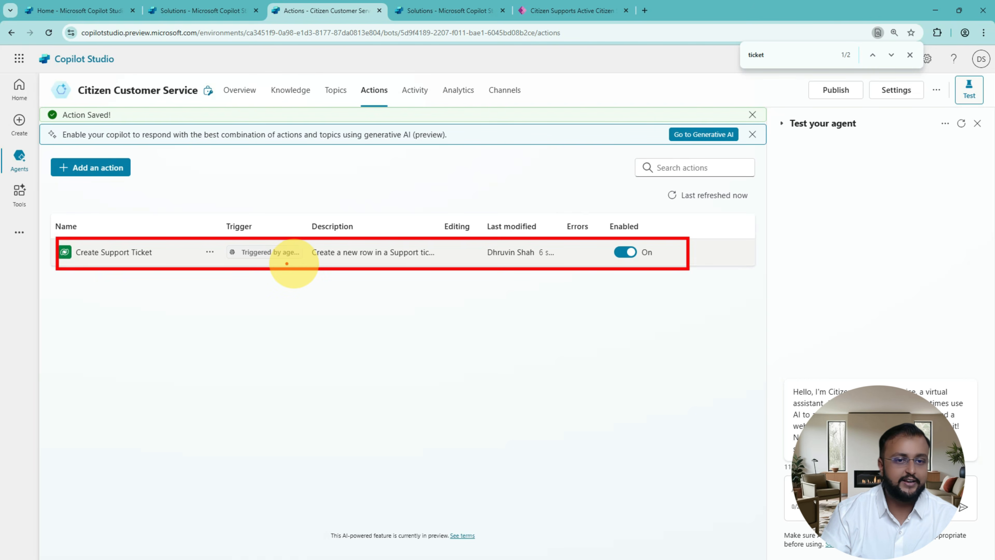
drag(260, 259, 360, 265)
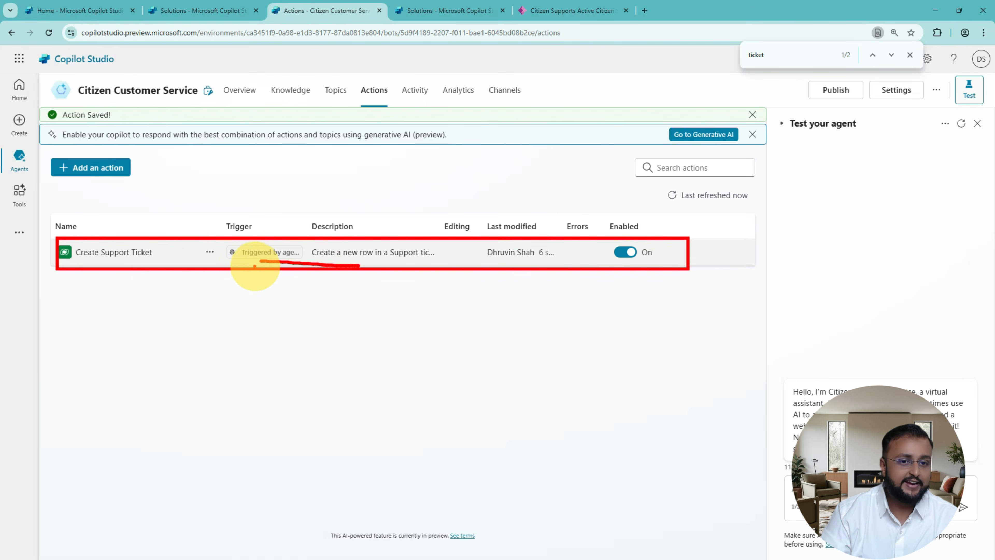
drag(220, 279, 253, 268)
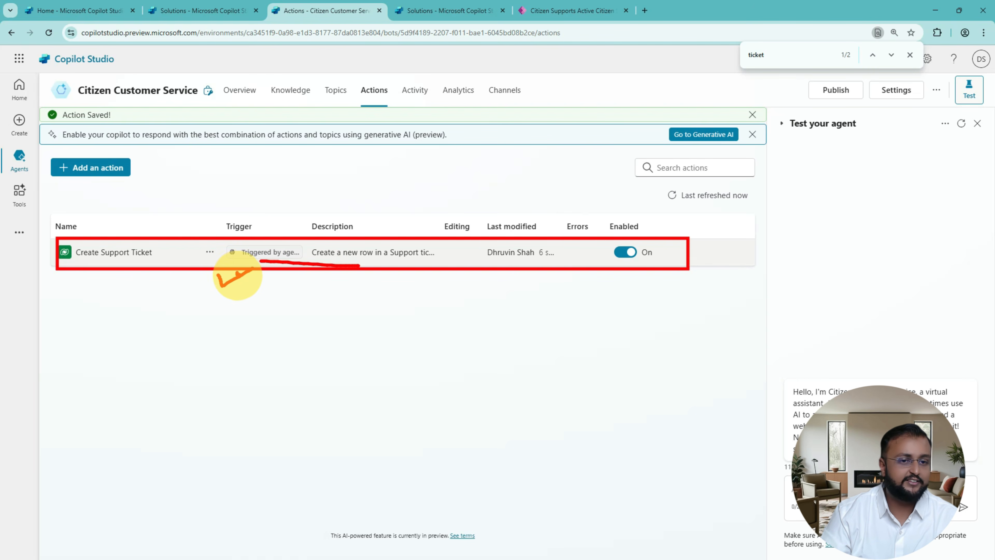
drag(283, 198, 277, 231)
drag(273, 225, 289, 221)
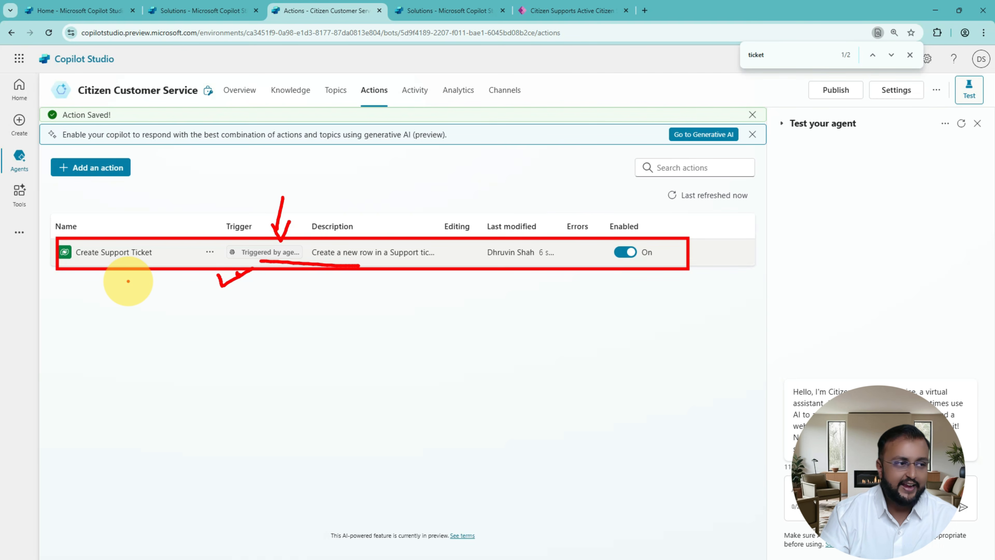
key(Escape)
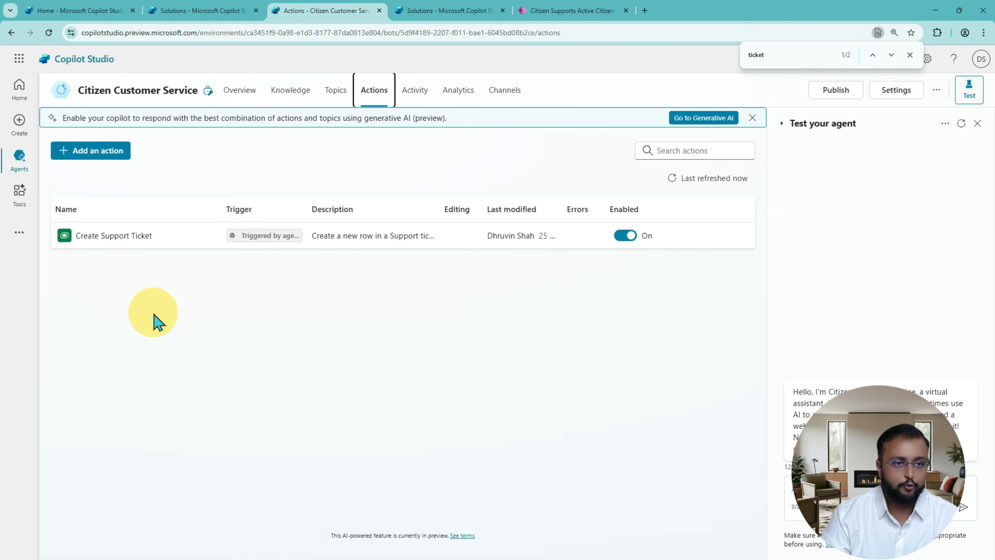
Start adding an action, search for "send an email" and choose Office 365 Outlook's Send an email (V2) with its Office 365 Outlook connection
click(103, 153)
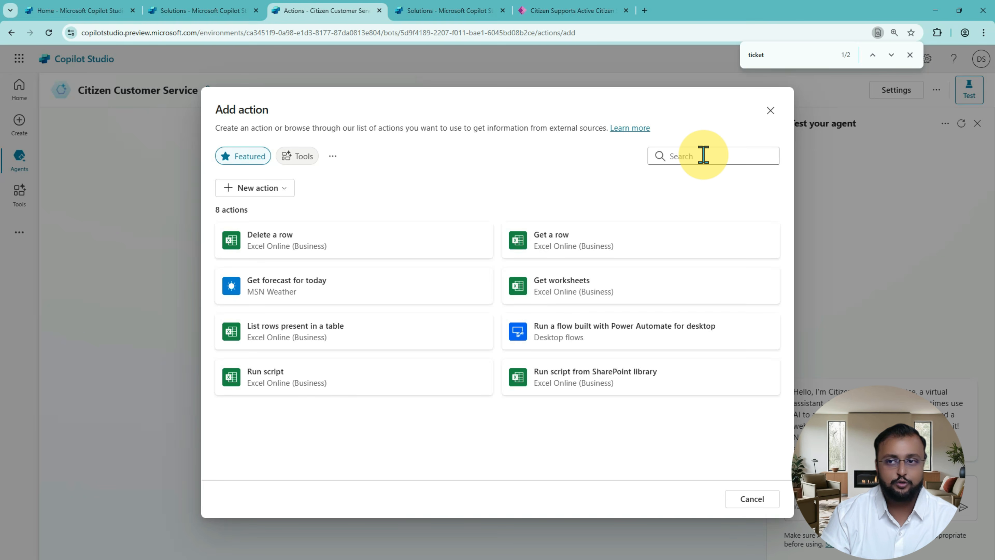
click(703, 155)
text(send an ema)
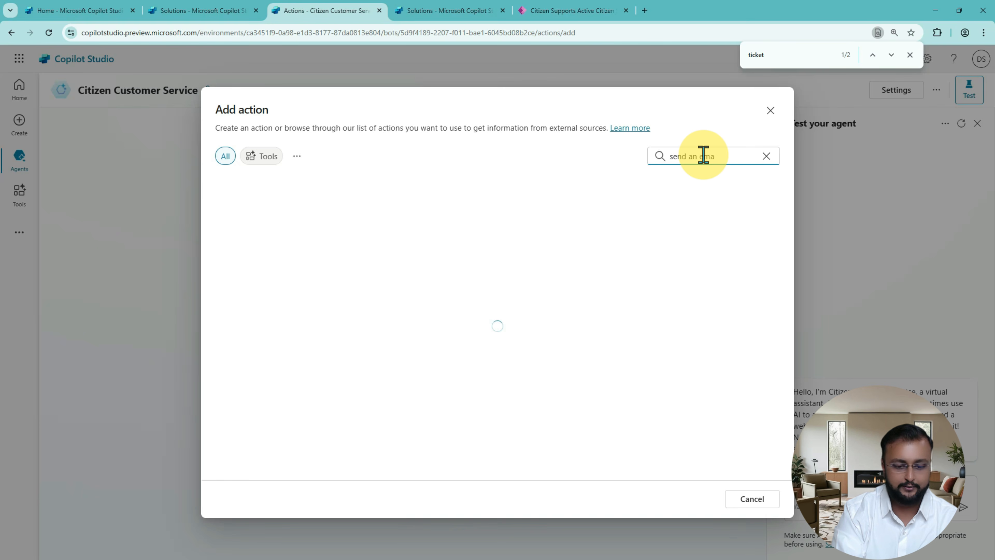
text(il)
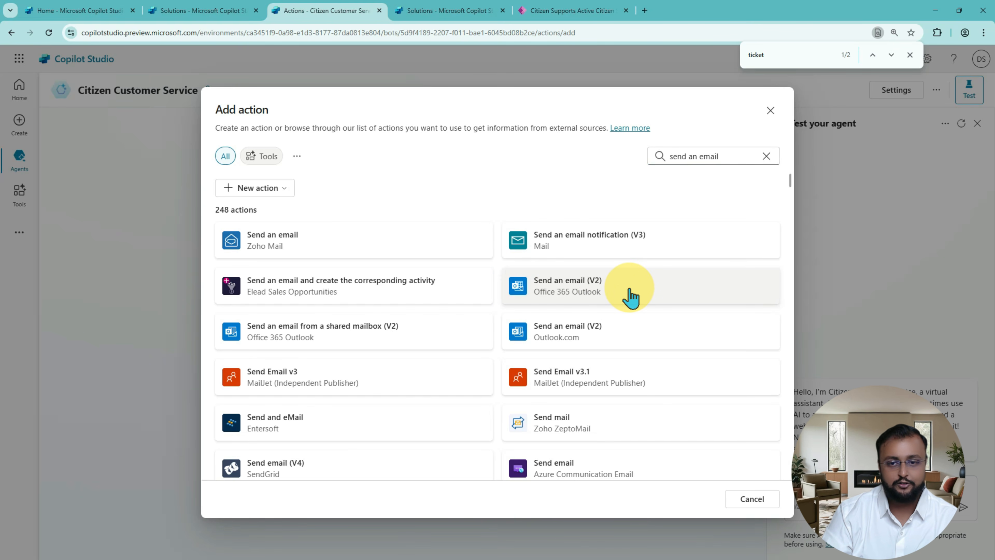
click(631, 299)
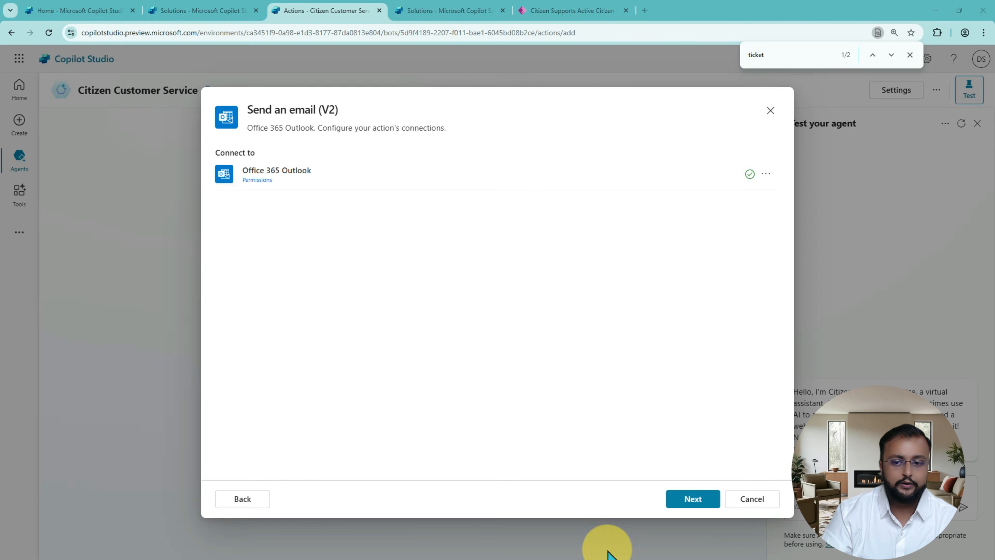
click(693, 501)
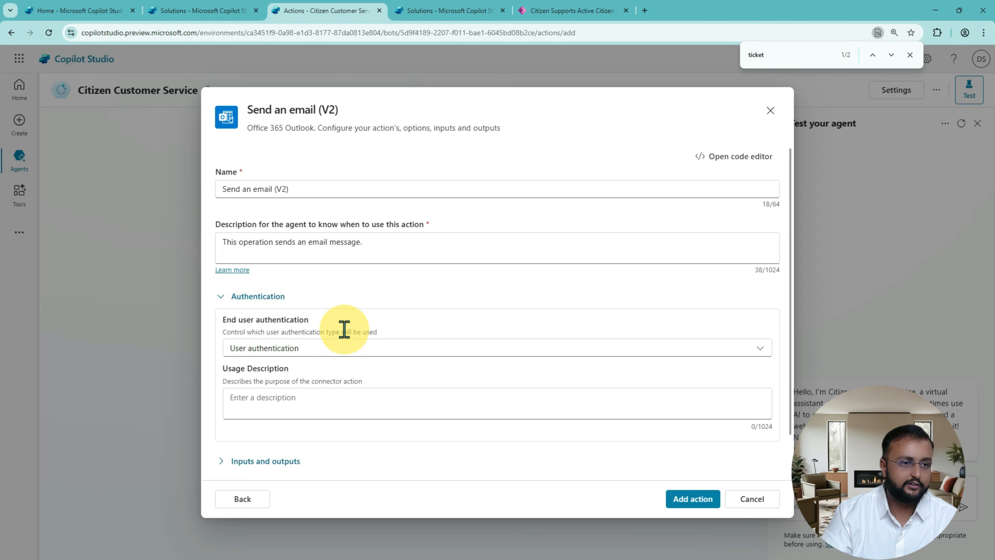
Set the email action's end user authentication to Copilot author authentication, check its inputs and outputs, and add the action to the agent
click(337, 191)
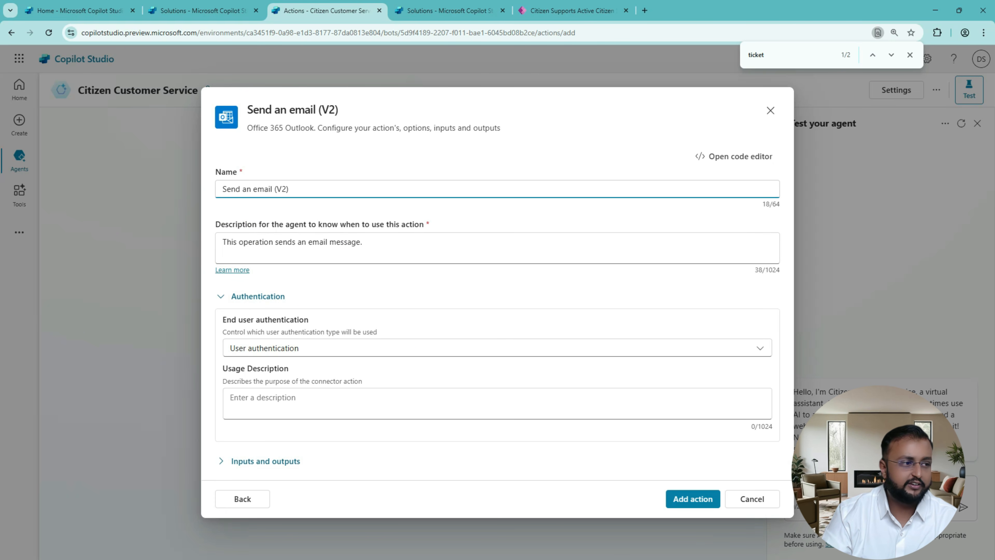
click(371, 353)
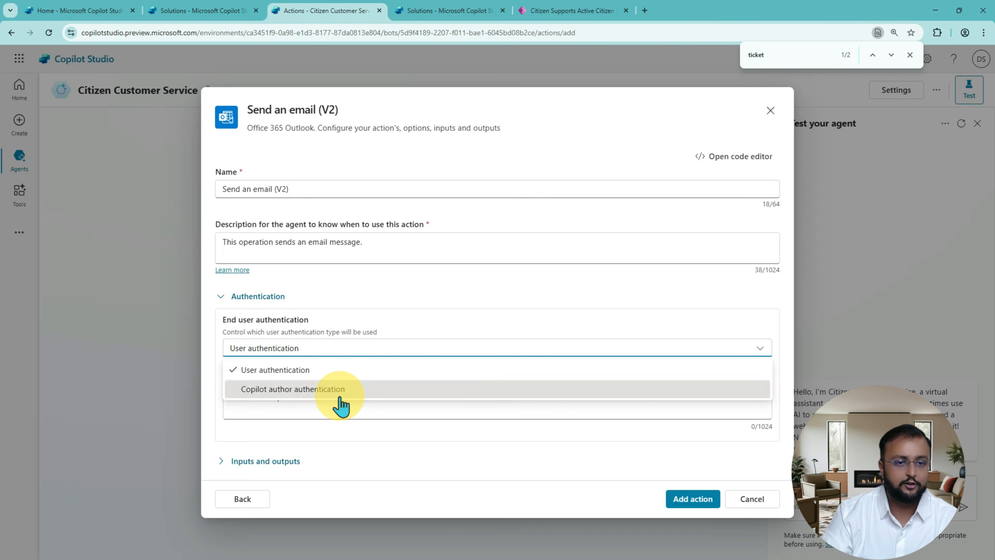
click(337, 394)
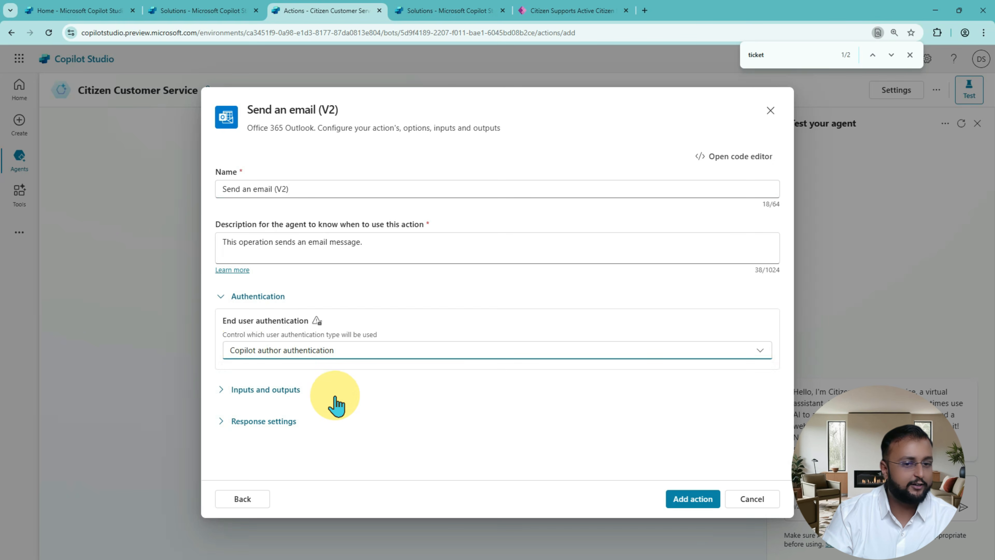
click(224, 390)
scroll(238, 345, down, 3)
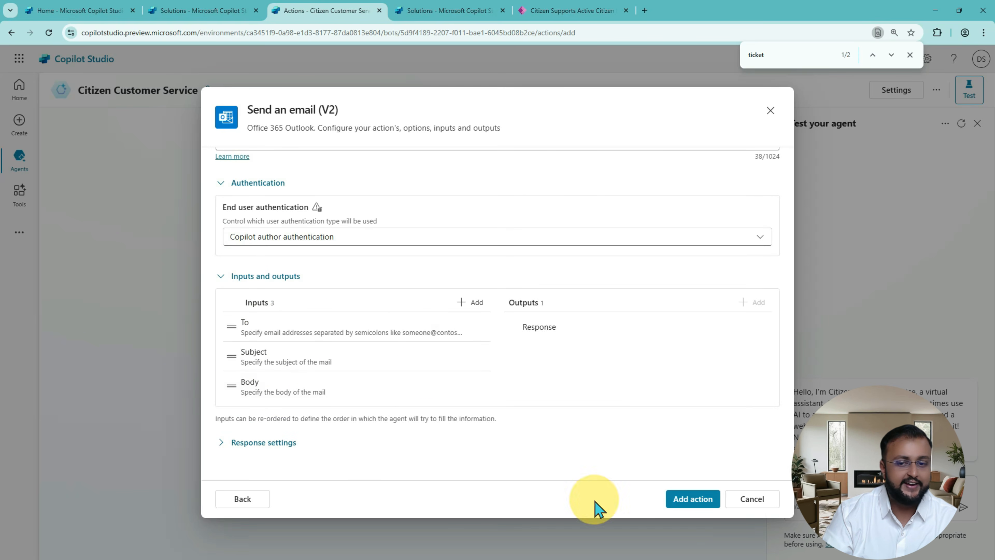
click(694, 499)
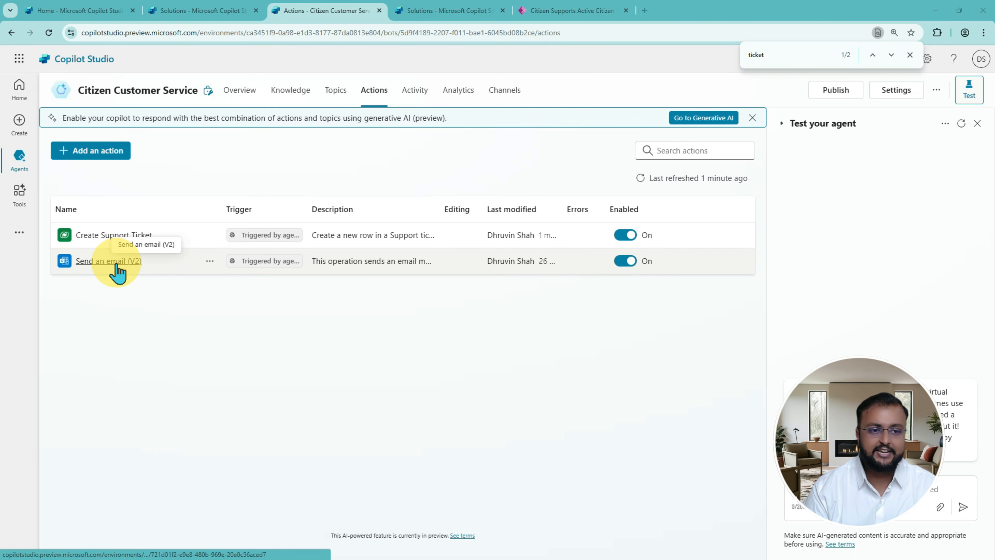
Open the Send an email (V2) action and review how its To, Subject and Body inputs are filled
drag(55, 247, 222, 275)
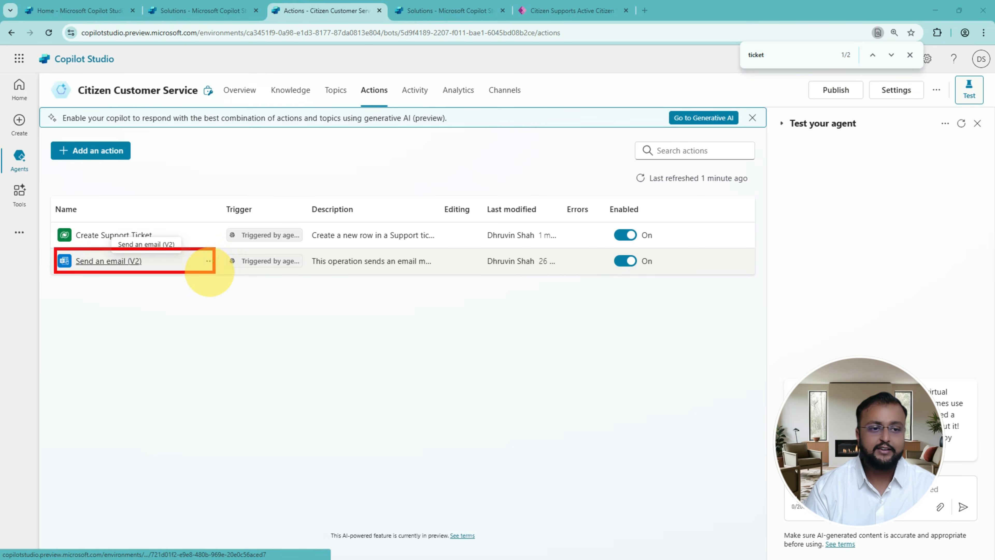
key(Escape)
click(106, 262)
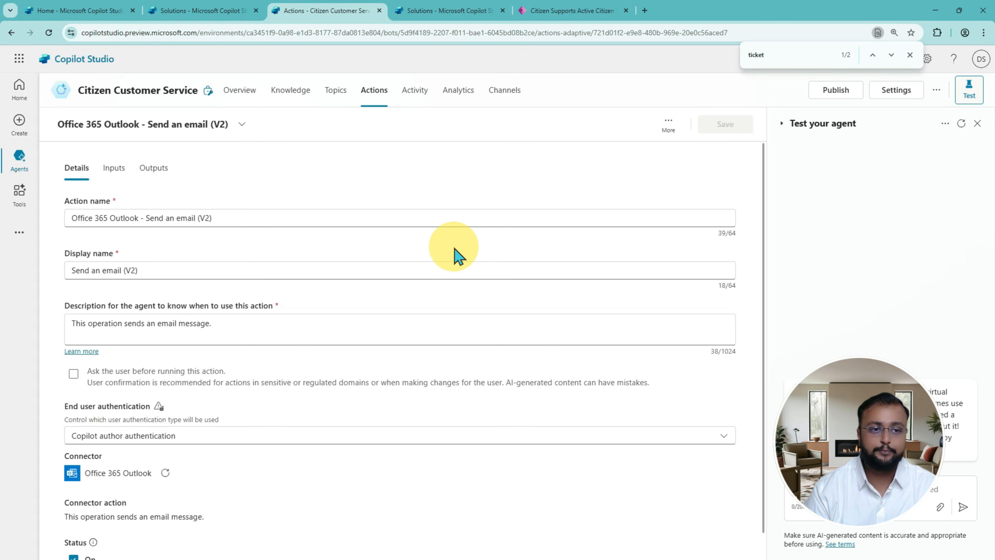
click(118, 172)
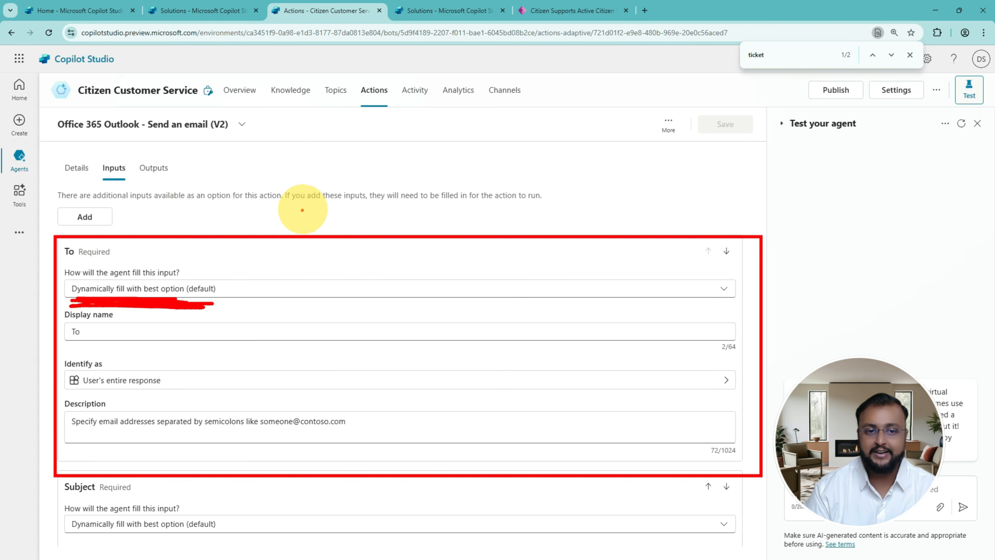
mouse_move(317, 170)
mouse_down()
mouse_move(318, 221)
mouse_move(332, 201)
mouse_up()
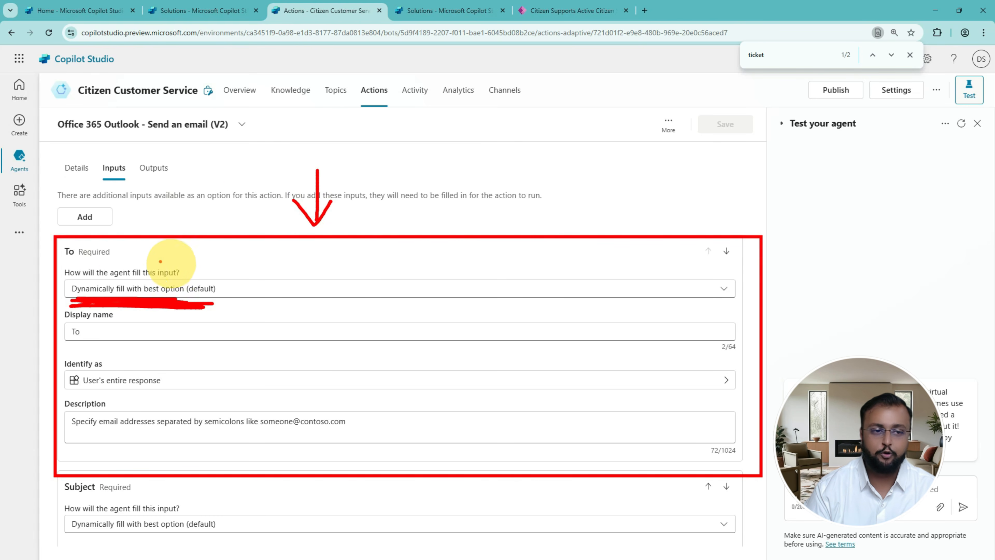
key(Escape)
scroll(166, 270, down, 5)
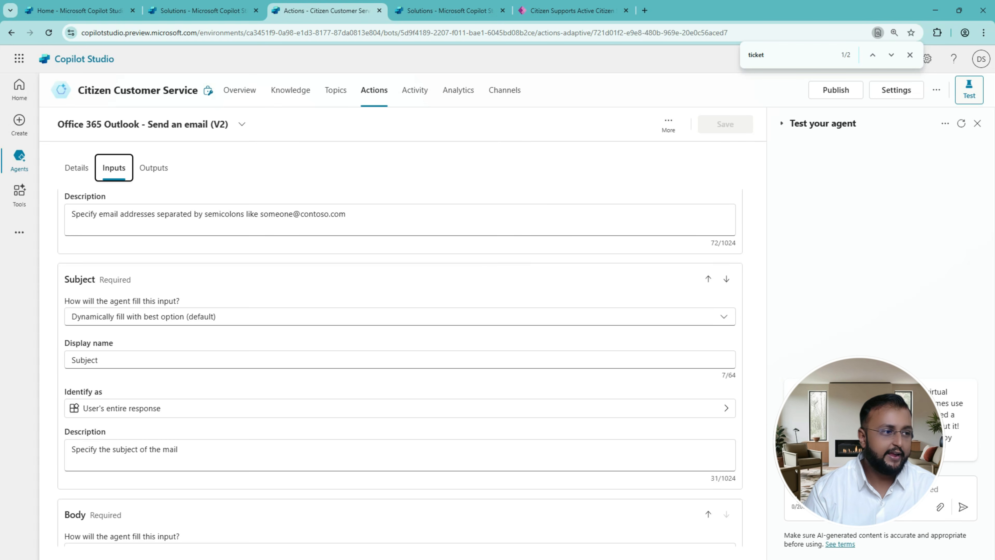
scroll(209, 453, down, 5)
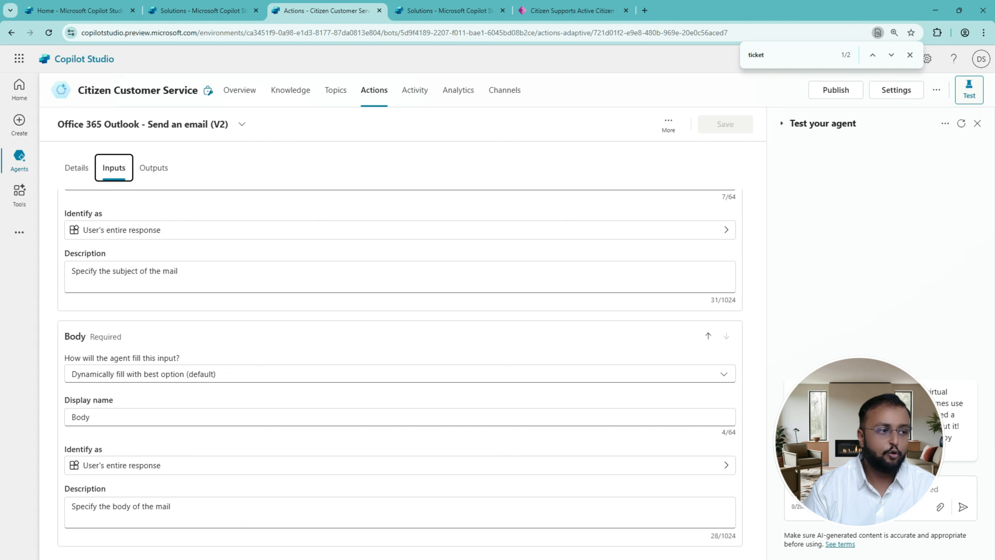
Replace the Body input's description with instructions for a professional HTML reply giving ticket number, priority, description and approximate resolution date, and save the action
click(159, 506)
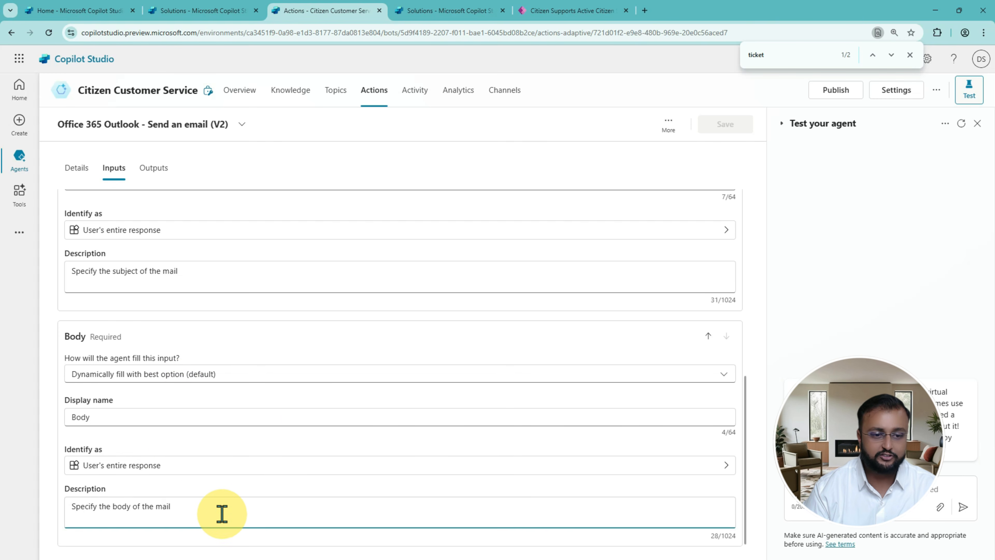
drag(222, 514, 10, 507)
text(Based on the received email, respond them, we're looking into your ticket and provide full details of the generated ticket in our system including Ticket Number, Priority,  Description and approximate date of resolution. Also use natural language to respond to the context of the ticket. Use Professional tone and proper HTML format to respond to email.)
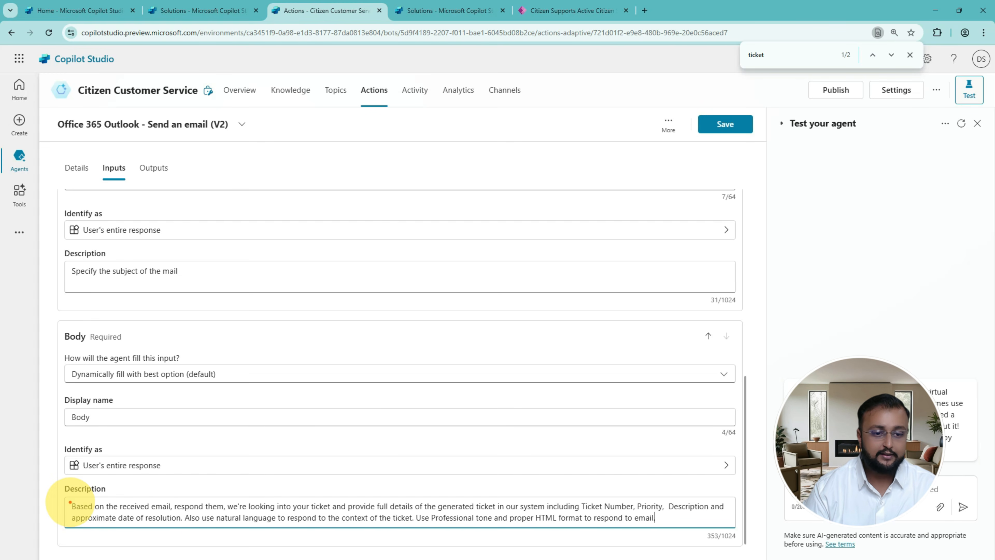
mouse_move(72, 492)
mouse_down()
mouse_move(267, 522)
mouse_move(744, 533)
mouse_up()
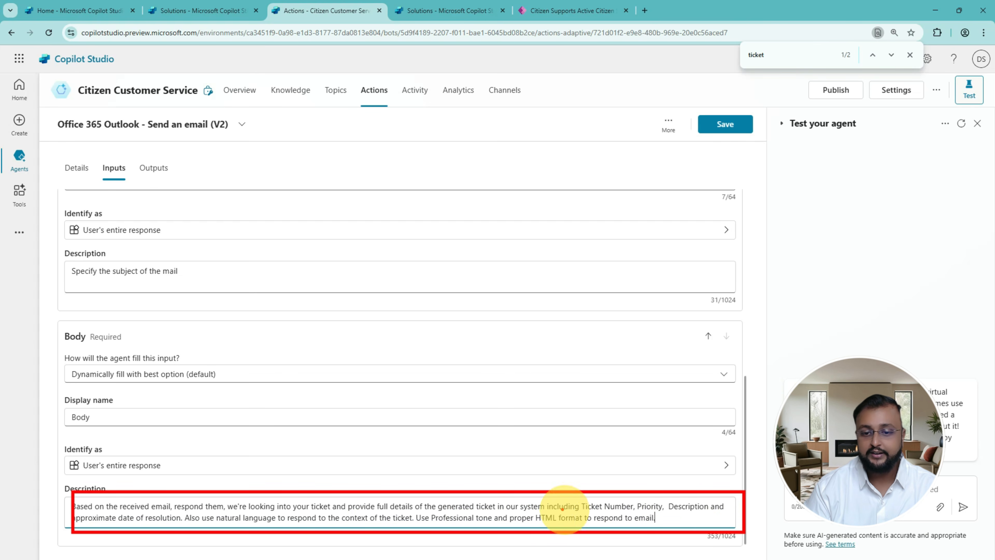
drag(670, 514, 701, 515)
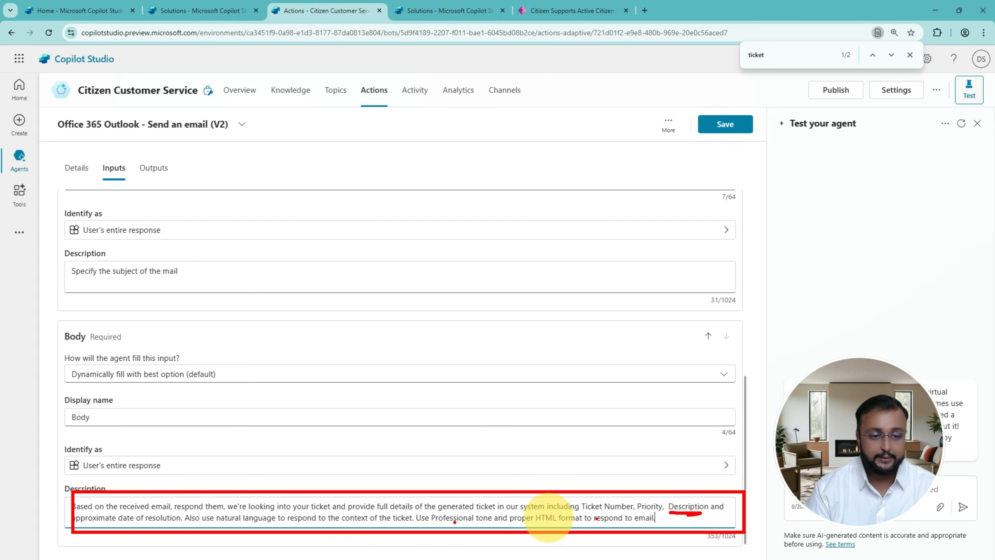
drag(89, 525, 649, 528)
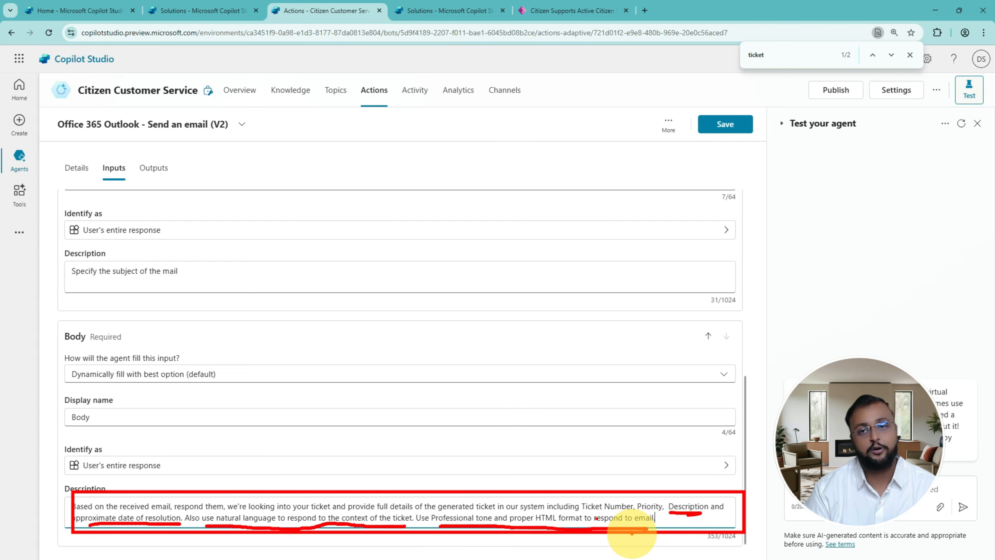
mouse_move(344, 408)
mouse_down()
mouse_move(335, 472)
mouse_move(343, 468)
mouse_up()
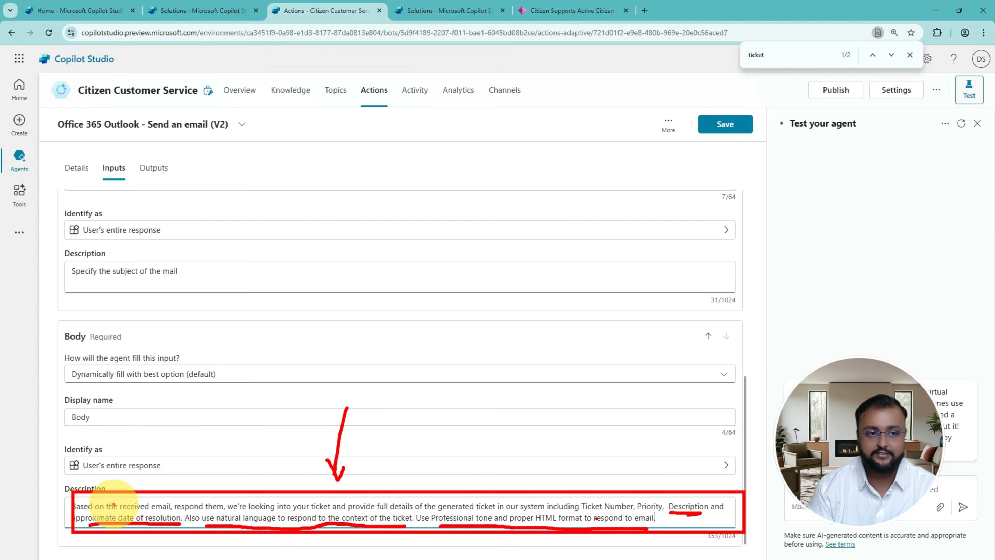
key(Escape)
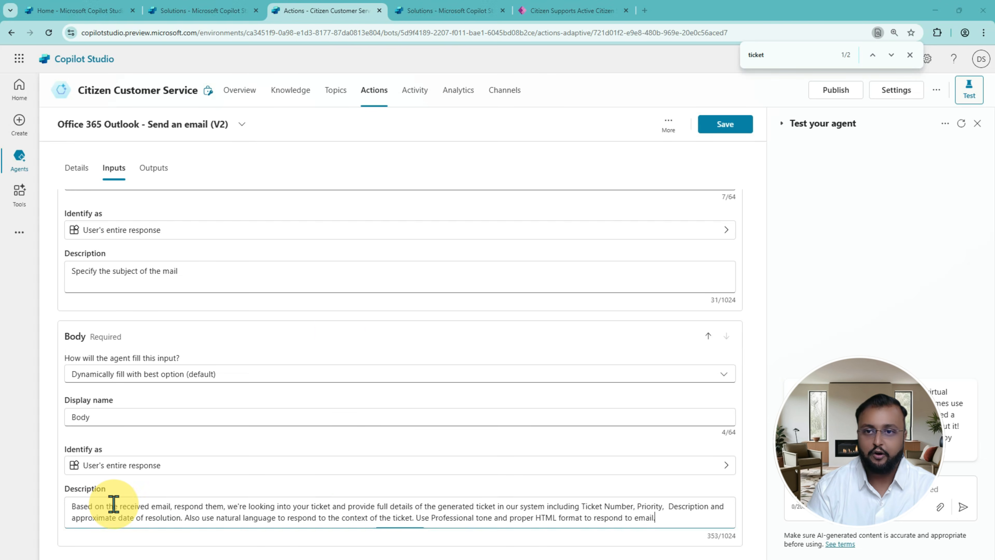
click(739, 125)
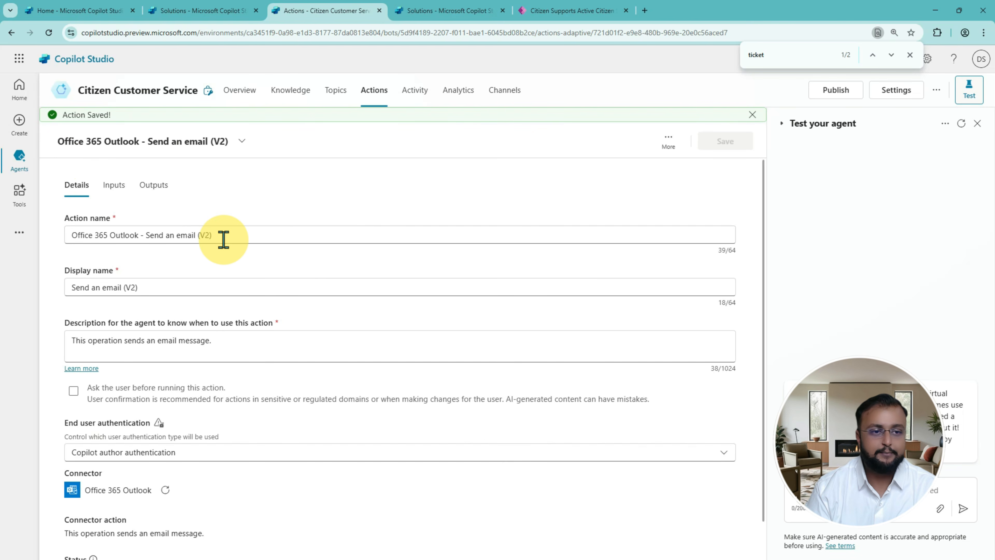
Rename the email action to "Send an Email" in both its heading and action name, save it and return to the agent's actions
click(173, 141)
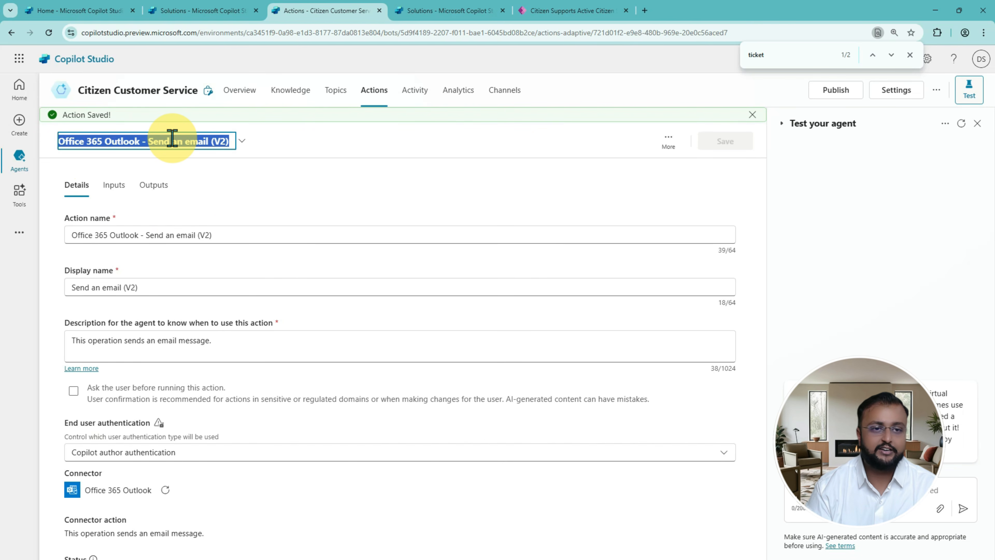
text(Send )
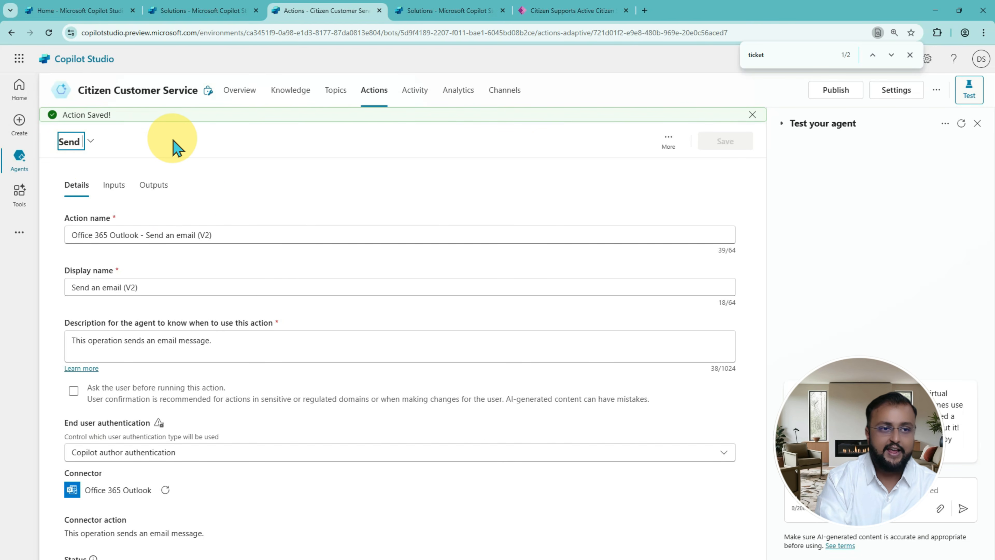
text(an Eam)
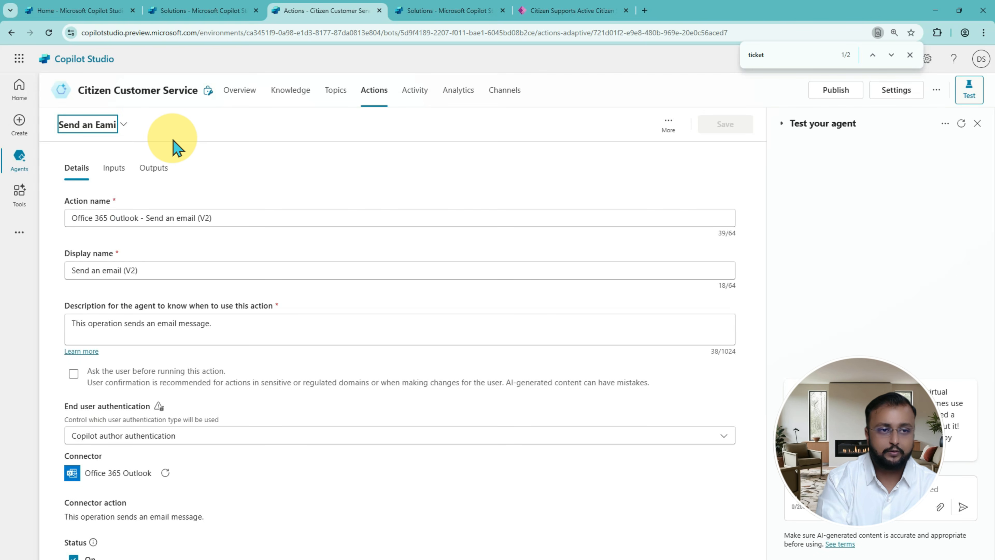
text(i)
key(BackSpace)
key(BackSpace)
key(BackSpace)
text(mail)
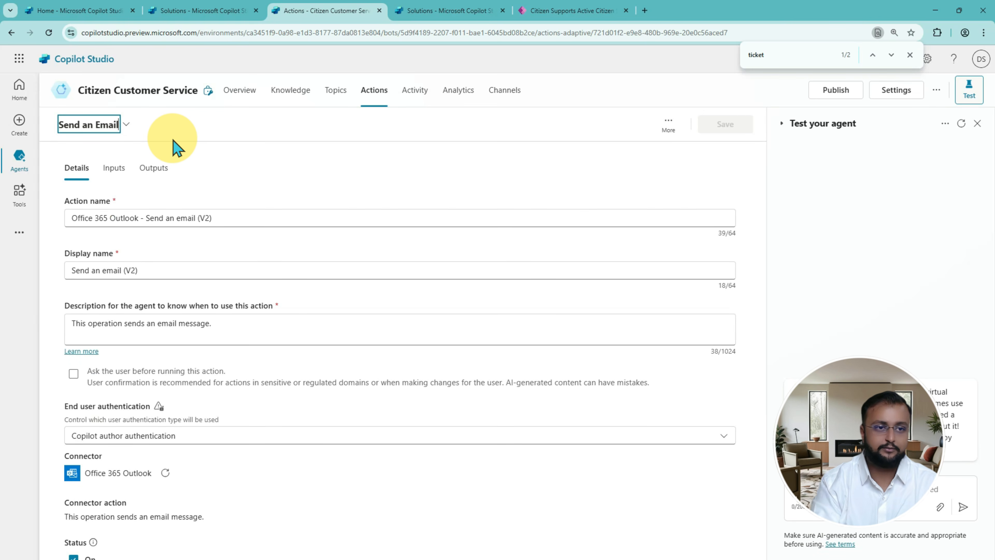
key(ctrl+a)
key(ctrl+c)
triple_click(169, 218)
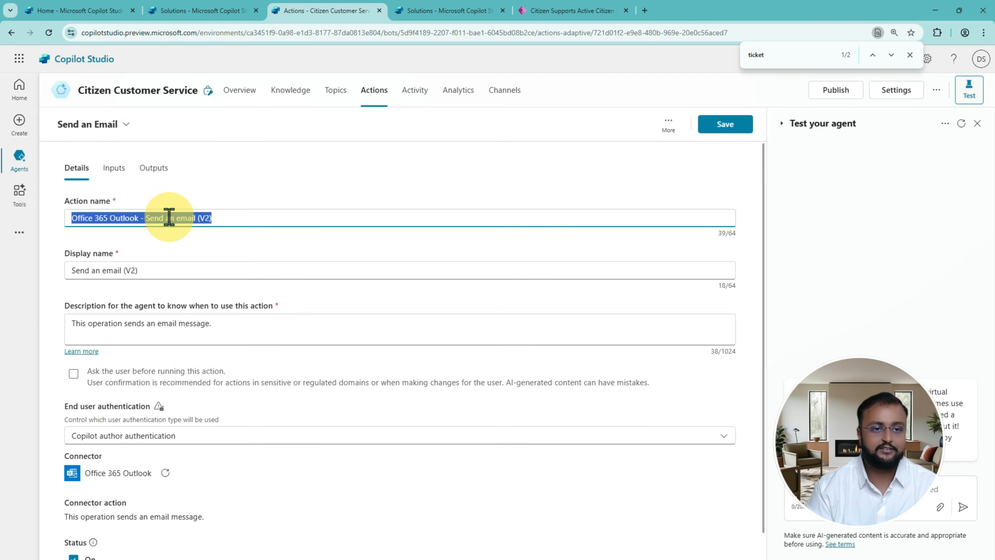
key(ctrl+v)
click(742, 129)
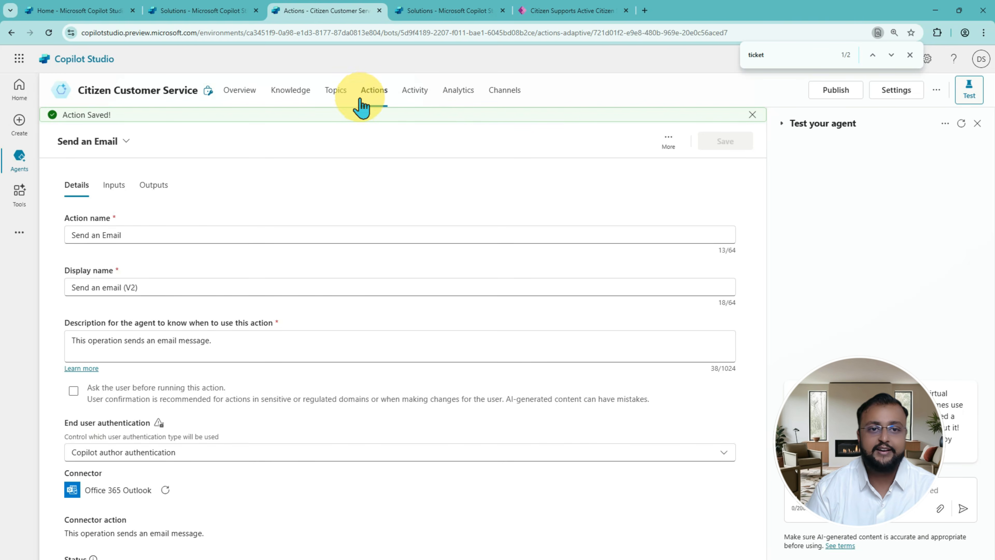
click(369, 97)
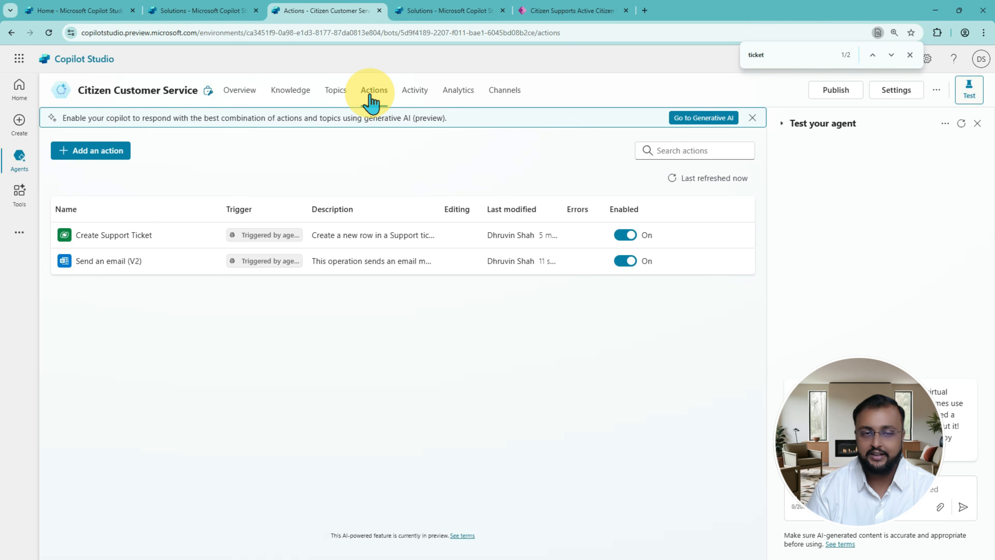
Open the Citizen Customer Service agent's overview and look through its sections to locate the Triggers section
click(238, 91)
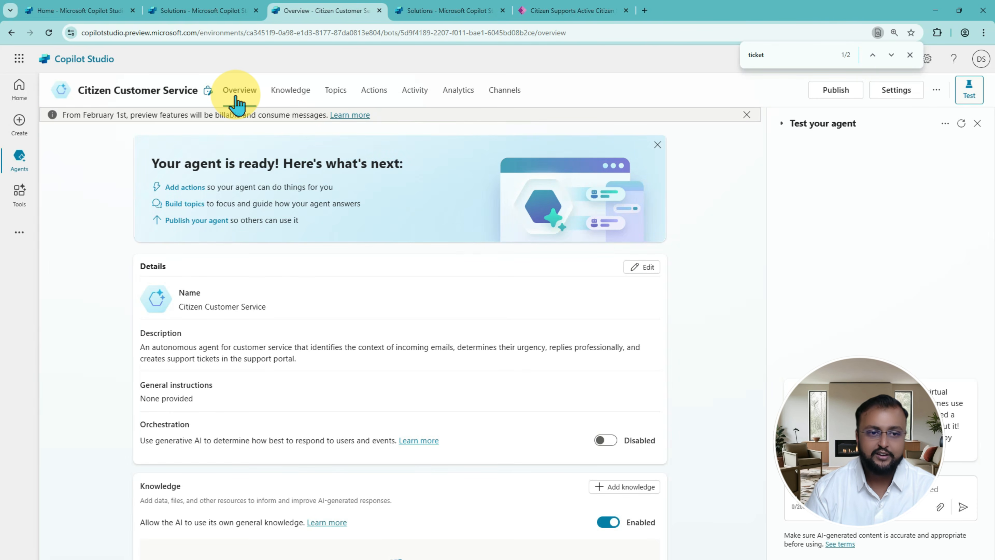
scroll(304, 311, down, 10)
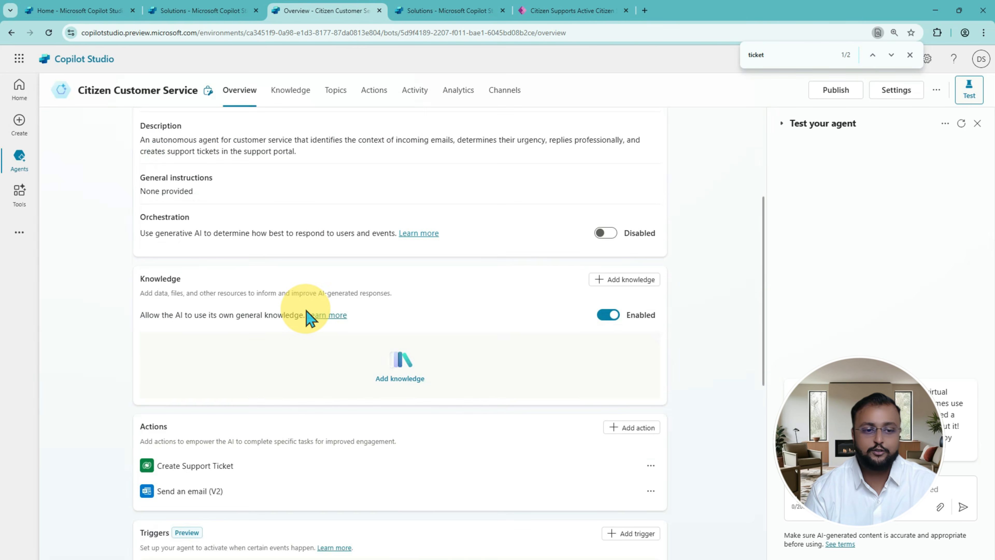
scroll(310, 317, down, 5)
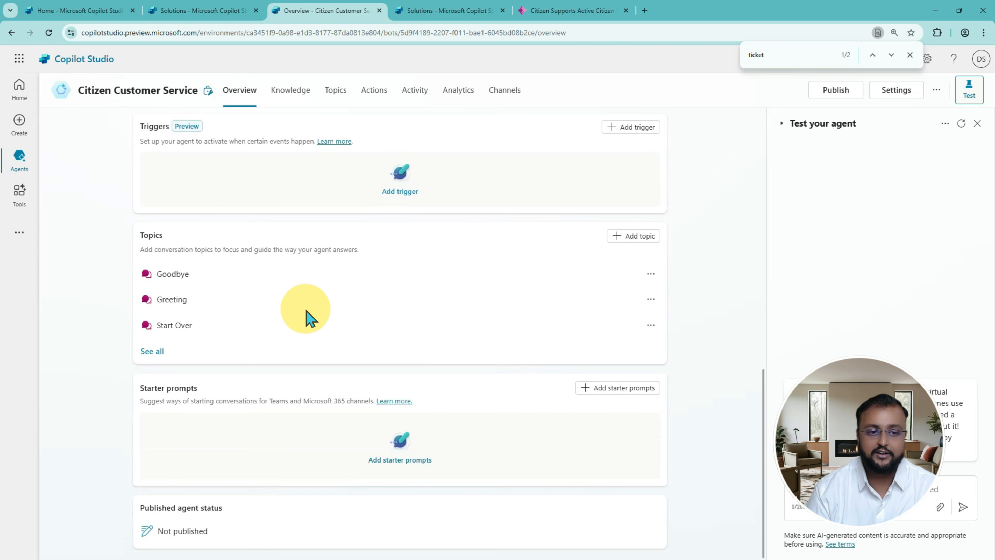
scroll(244, 296, up, 1)
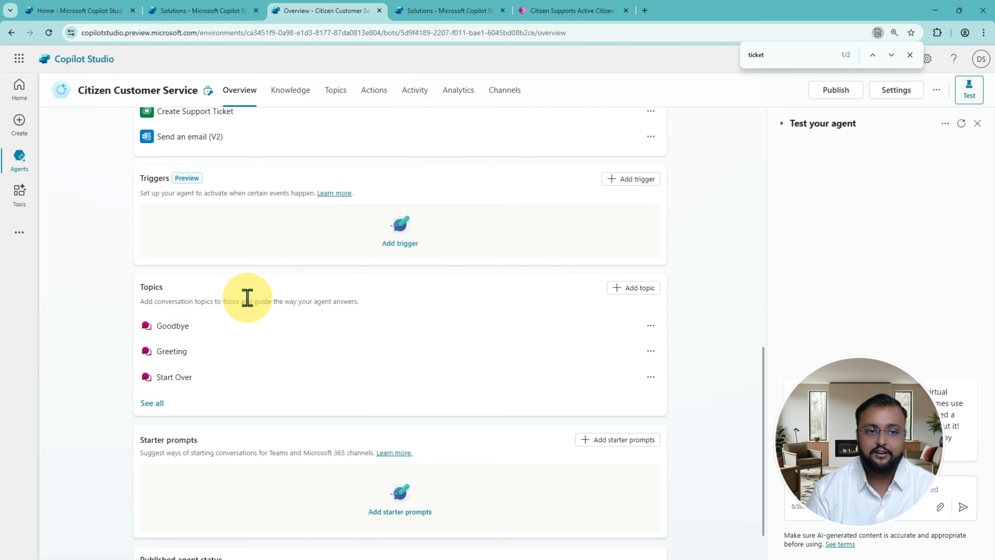
scroll(246, 308, down, 1)
scroll(212, 204, up, 1)
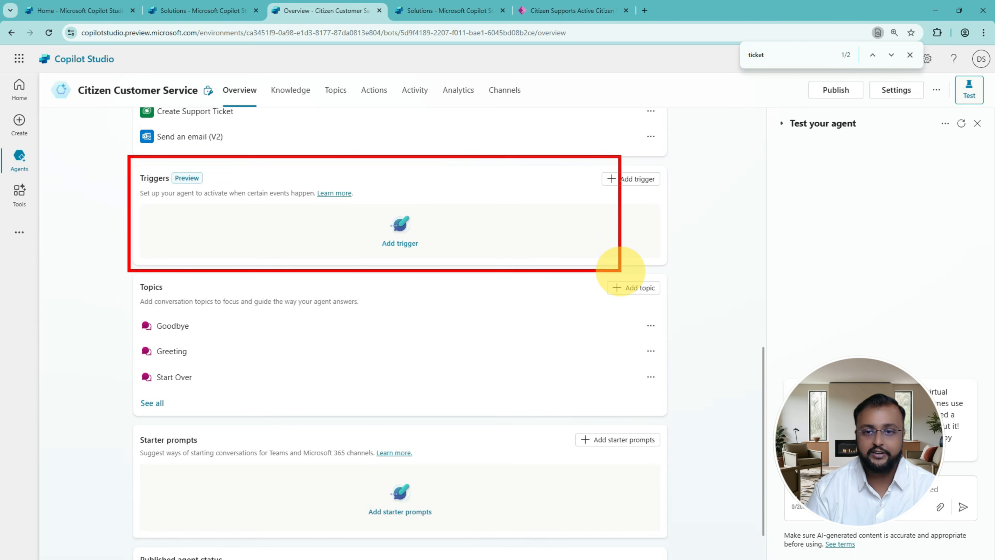
mouse_move(605, 191)
mouse_down()
mouse_move(632, 189)
mouse_move(612, 185)
mouse_move(600, 165)
mouse_move(637, 191)
mouse_move(606, 195)
mouse_up()
mouse_move(538, 191)
mouse_down()
mouse_move(581, 173)
mouse_move(567, 199)
mouse_up()
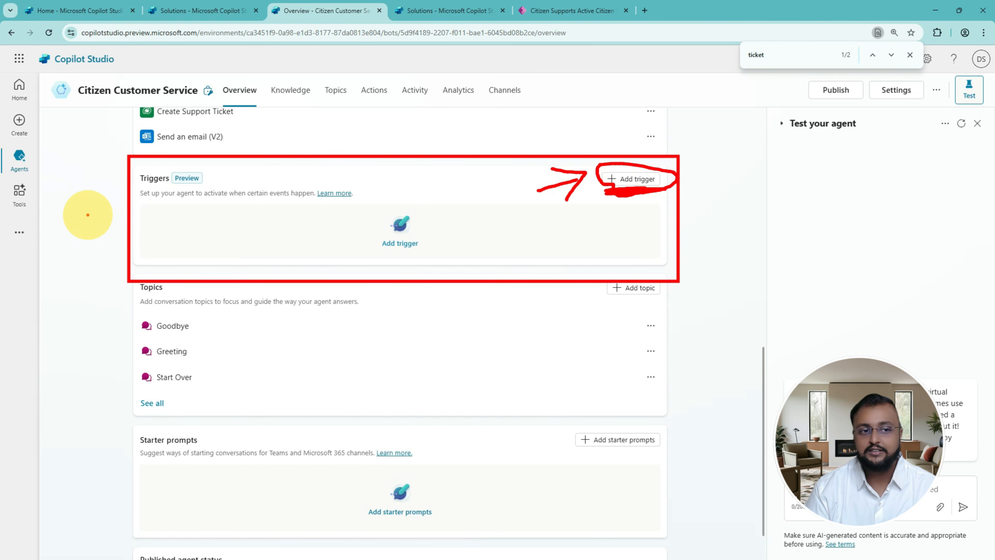
drag(84, 214, 111, 228)
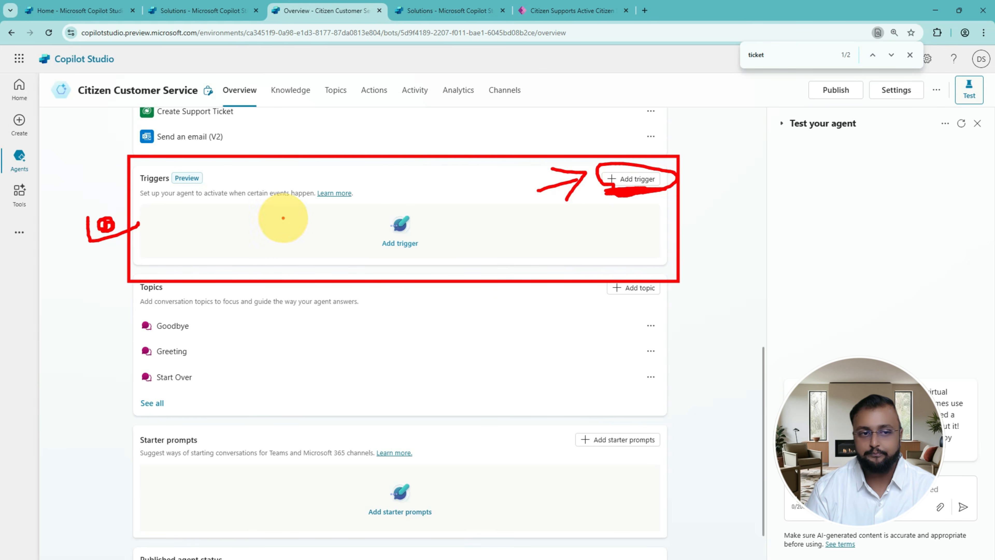
key(Escape)
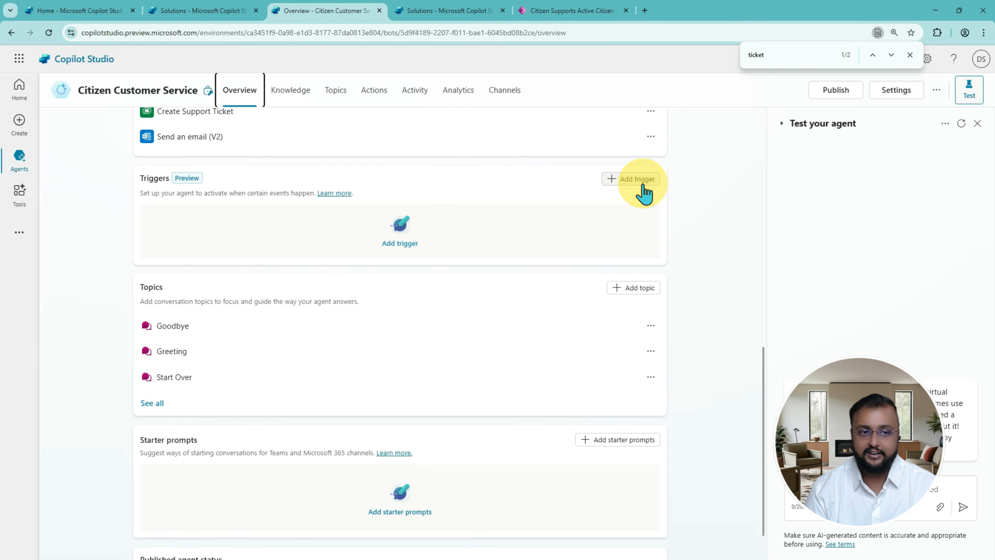
Start adding a trigger to the agent and turn on generative orchestration
click(644, 192)
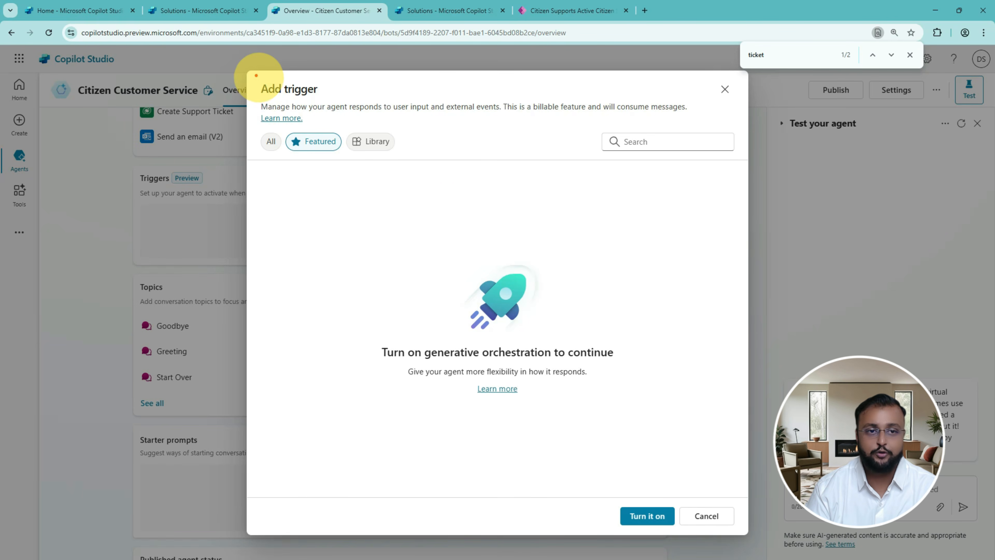
mouse_move(361, 175)
mouse_down()
mouse_move(739, 517)
mouse_move(743, 533)
mouse_up()
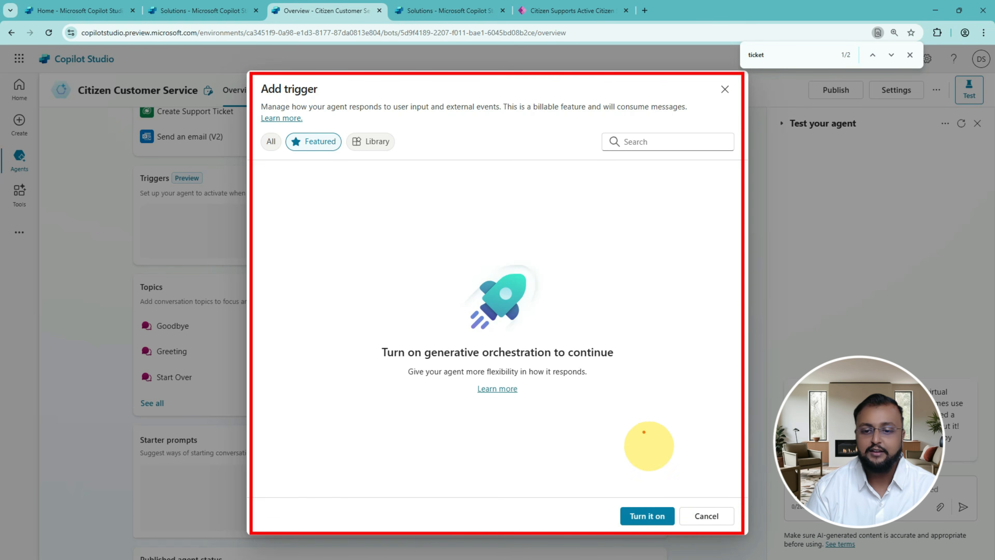
drag(656, 388, 644, 493)
drag(624, 479, 652, 476)
key(Escape)
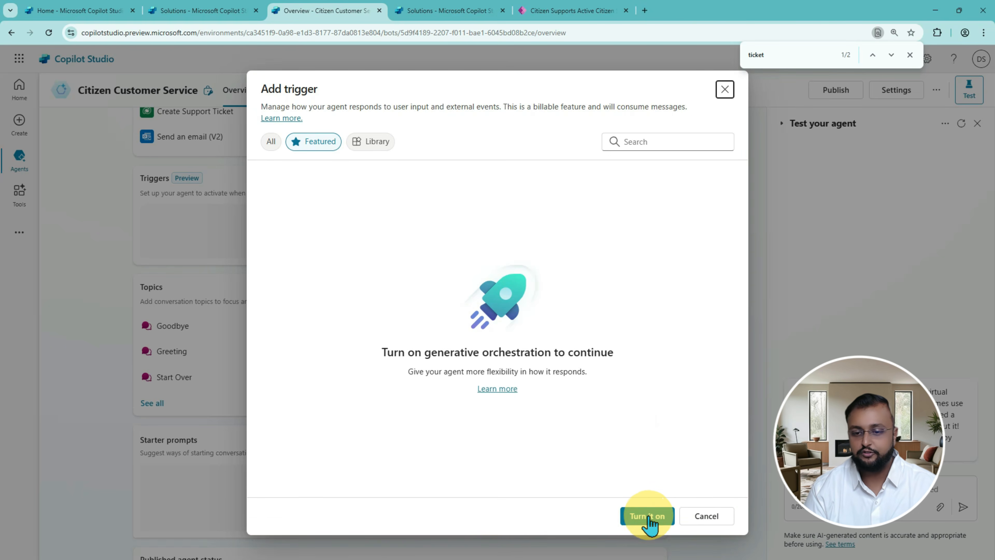
click(647, 517)
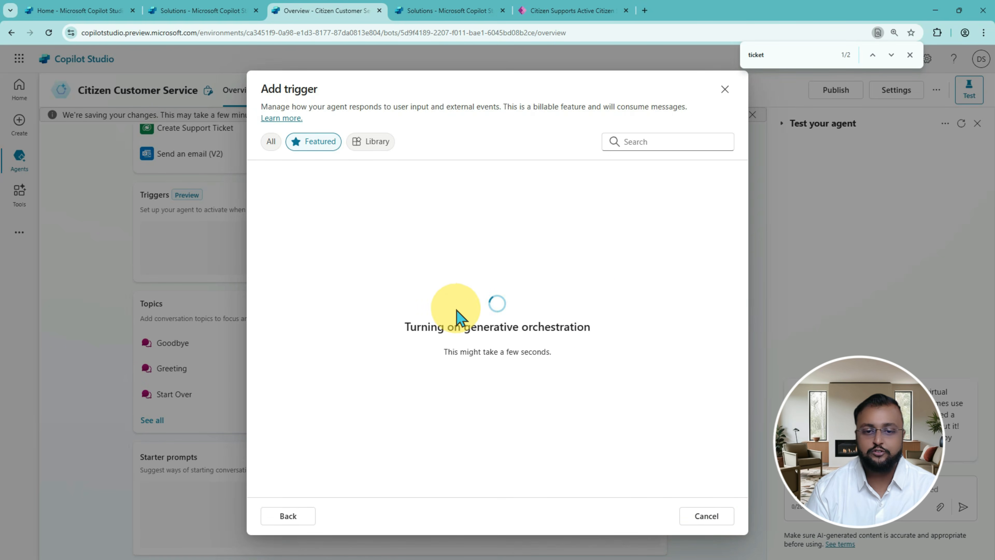
drag(378, 274, 628, 413)
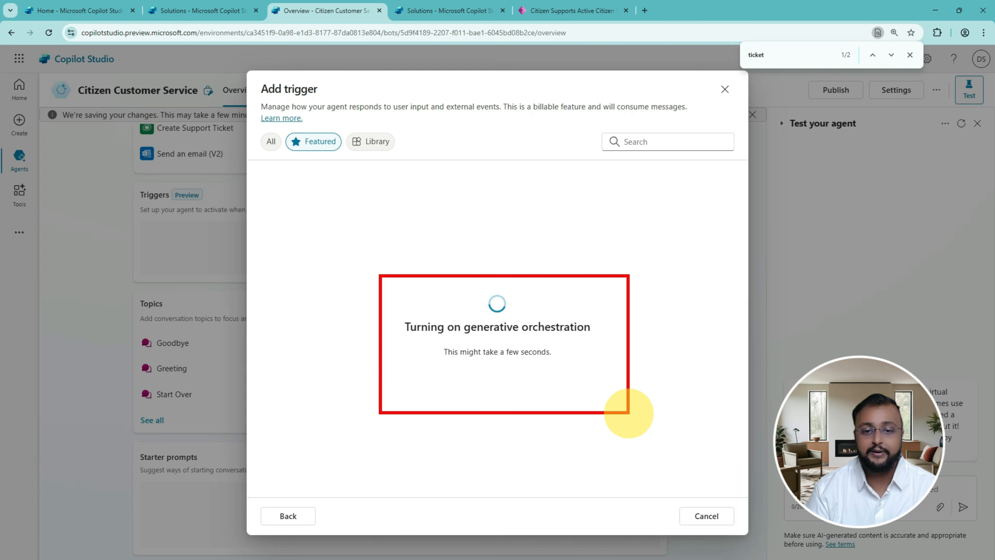
mouse_move(460, 338)
mouse_down()
mouse_move(529, 339)
mouse_move(490, 340)
mouse_move(517, 340)
mouse_up()
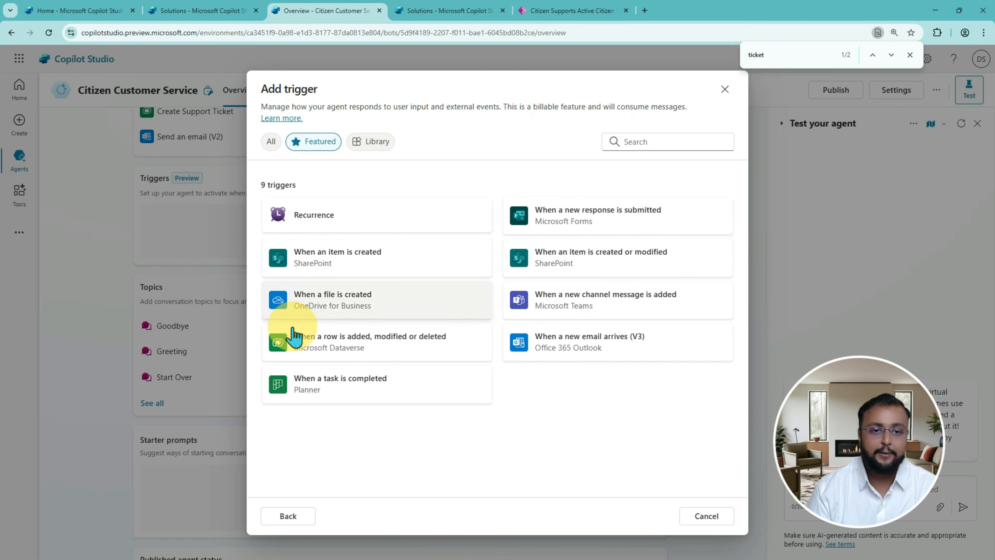
Choose the Office 365 Outlook trigger "When a new email arrives (V3)" from the featured triggers
click(651, 141)
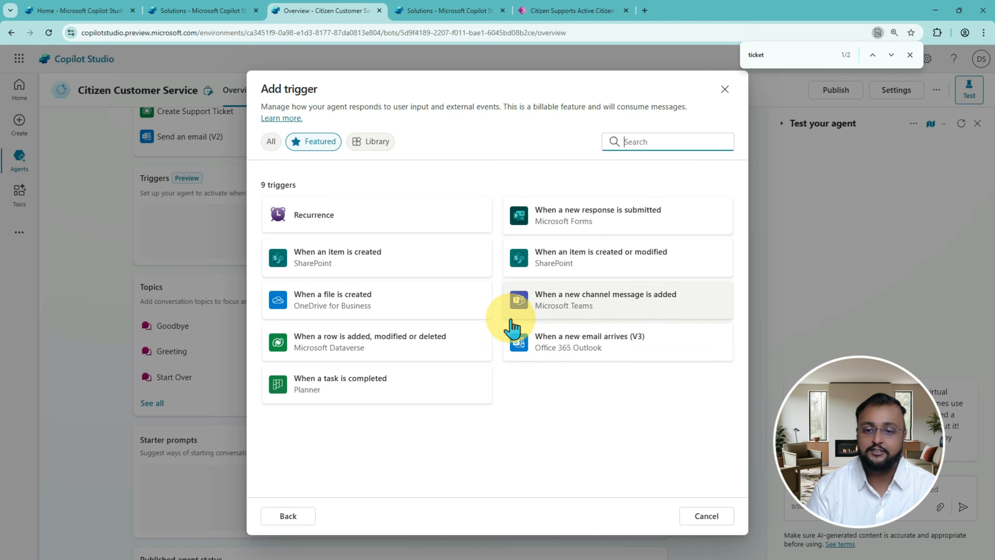
drag(500, 317, 739, 379)
drag(535, 362, 641, 365)
key(Escape)
click(576, 340)
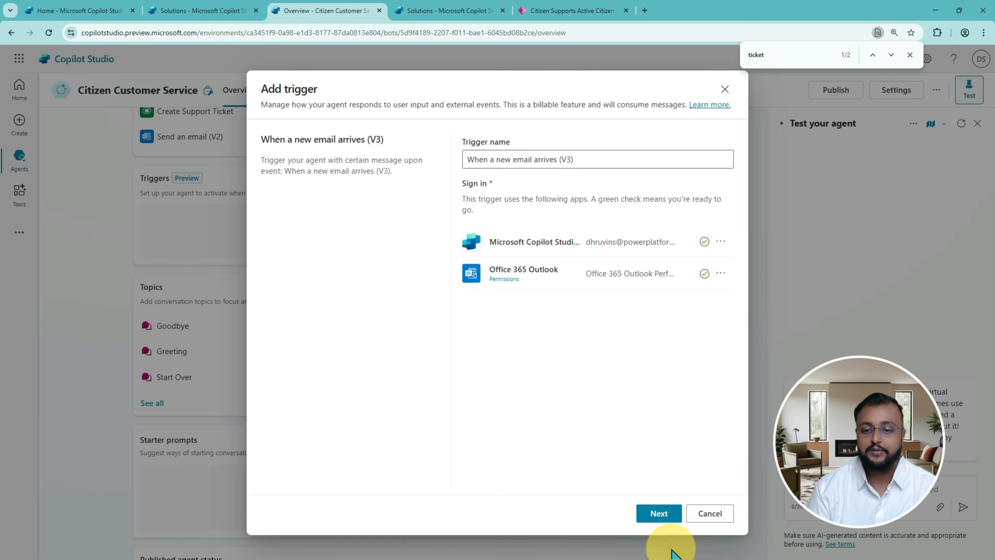
Keep the default trigger name and leave the optional email filters empty, create the trigger and close the dialog
triple_click(584, 160)
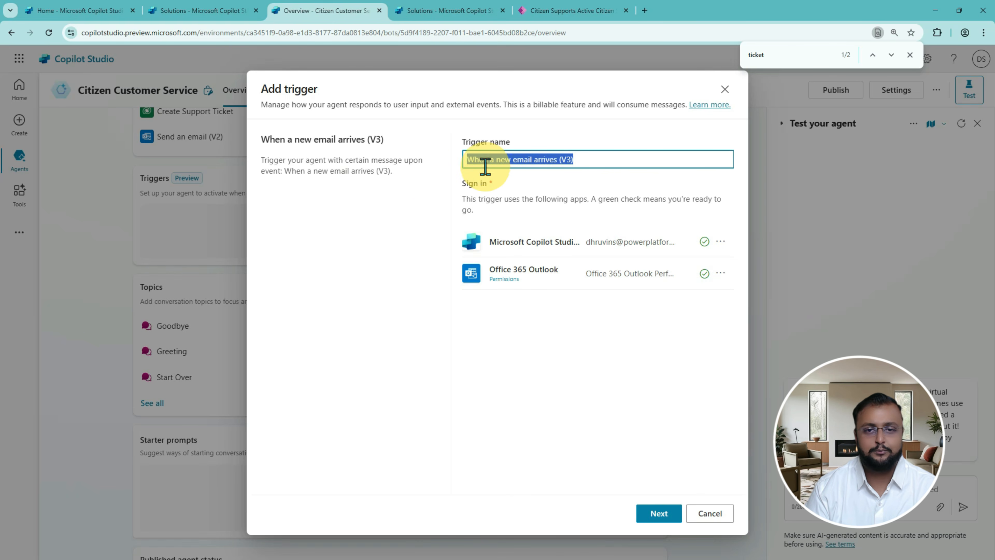
click(661, 516)
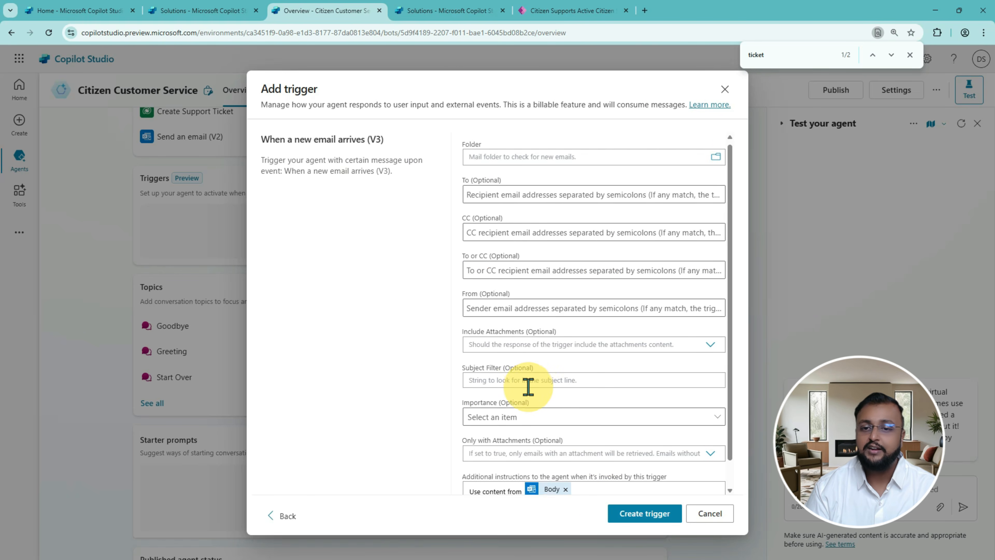
scroll(533, 392, down, 1)
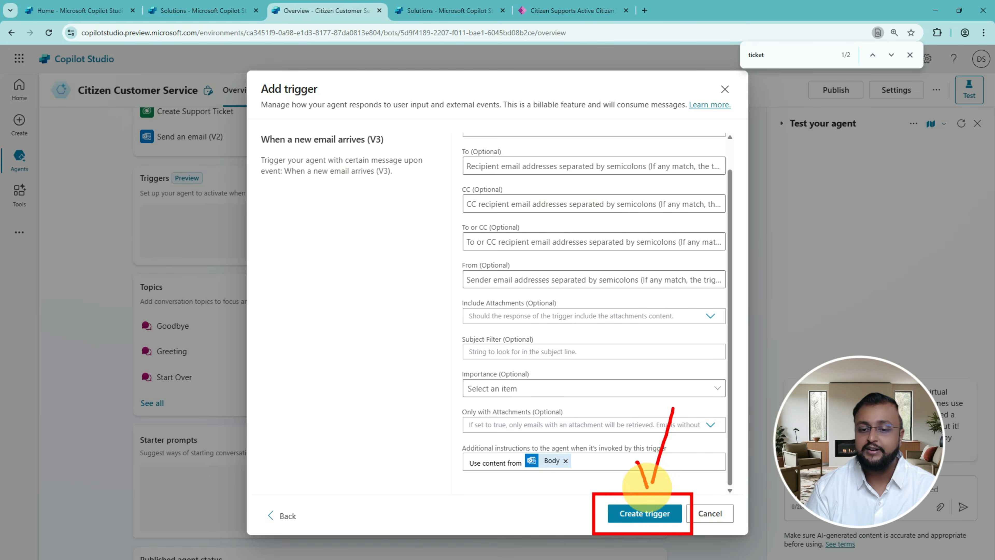
click(642, 516)
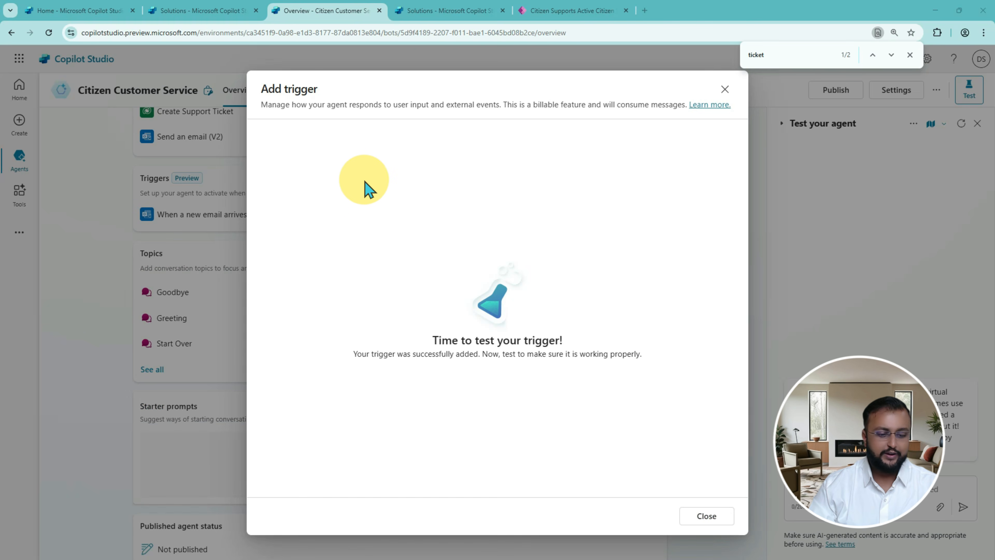
drag(372, 374, 592, 374)
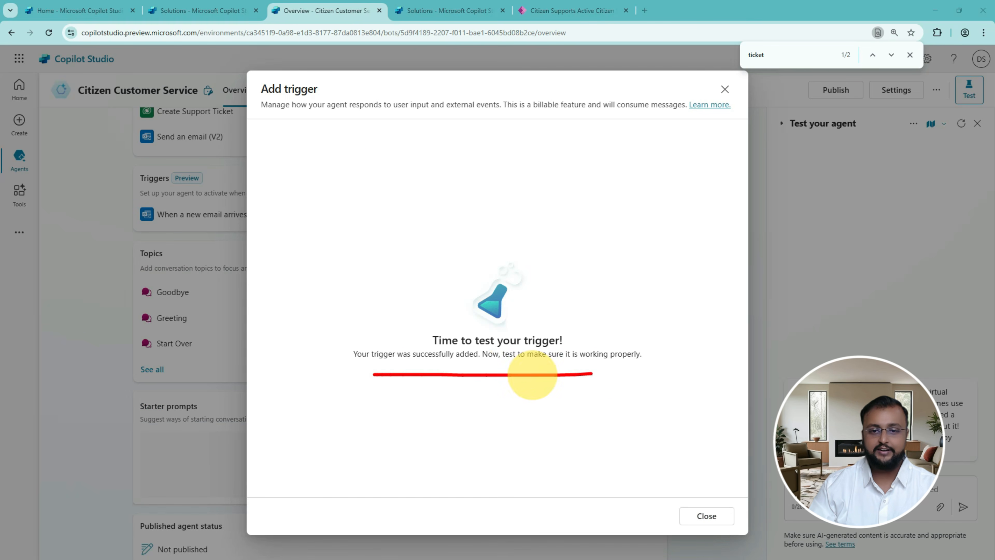
drag(532, 374, 617, 369)
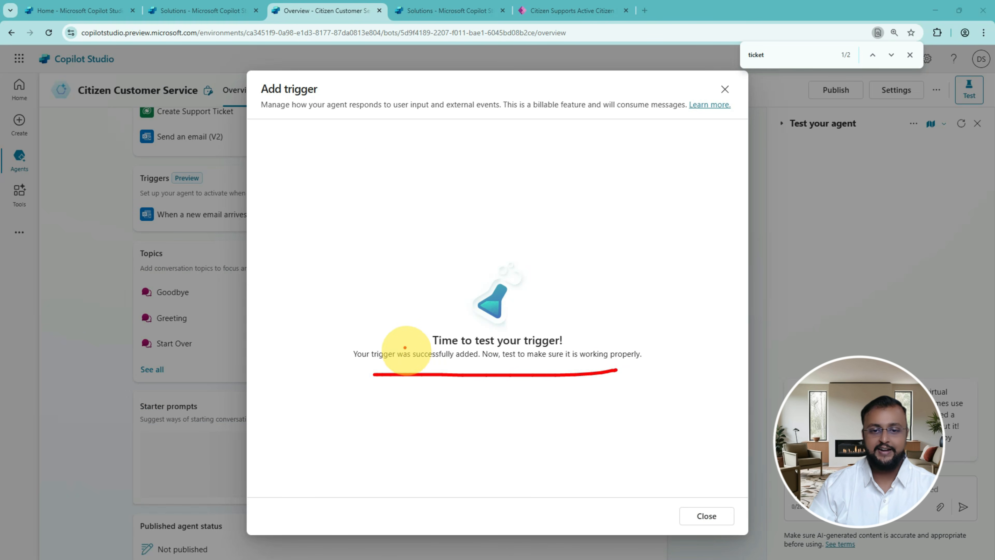
drag(398, 320, 468, 308)
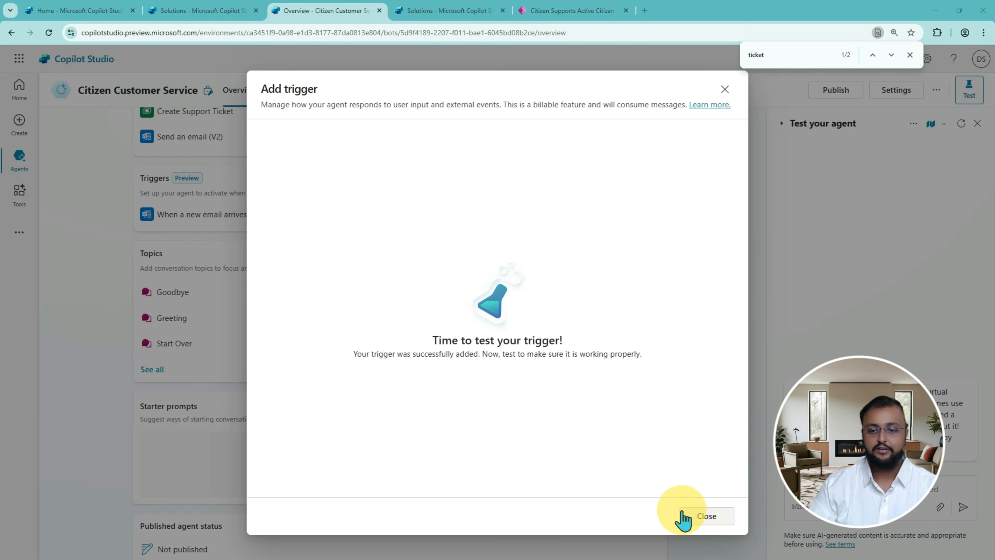
click(703, 516)
Review the agent's Actions and Triggers sections, including the new email trigger and the content it passes on
scroll(260, 268, up, 3)
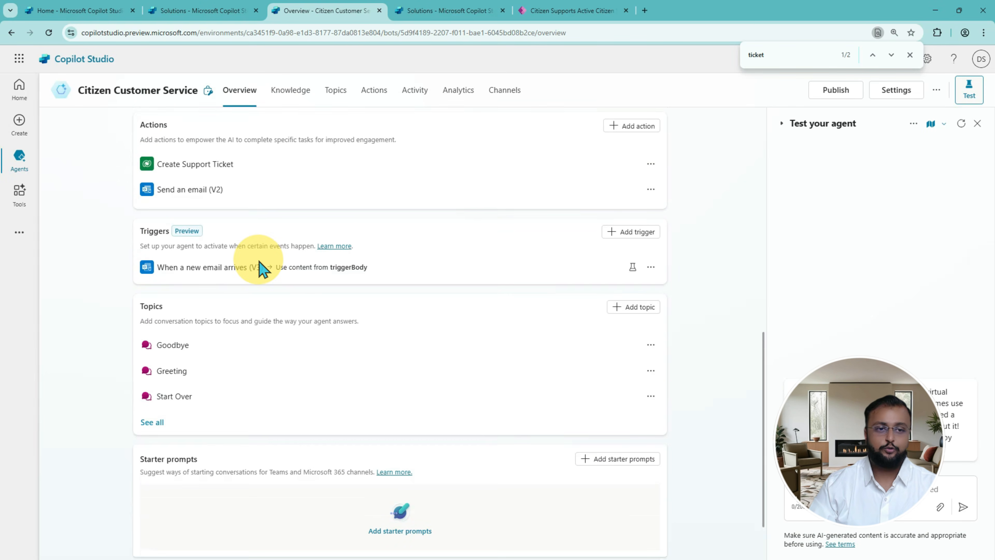
drag(126, 257, 677, 348)
drag(126, 156, 676, 260)
mouse_move(58, 178)
mouse_down()
mouse_move(111, 195)
mouse_move(94, 207)
mouse_up()
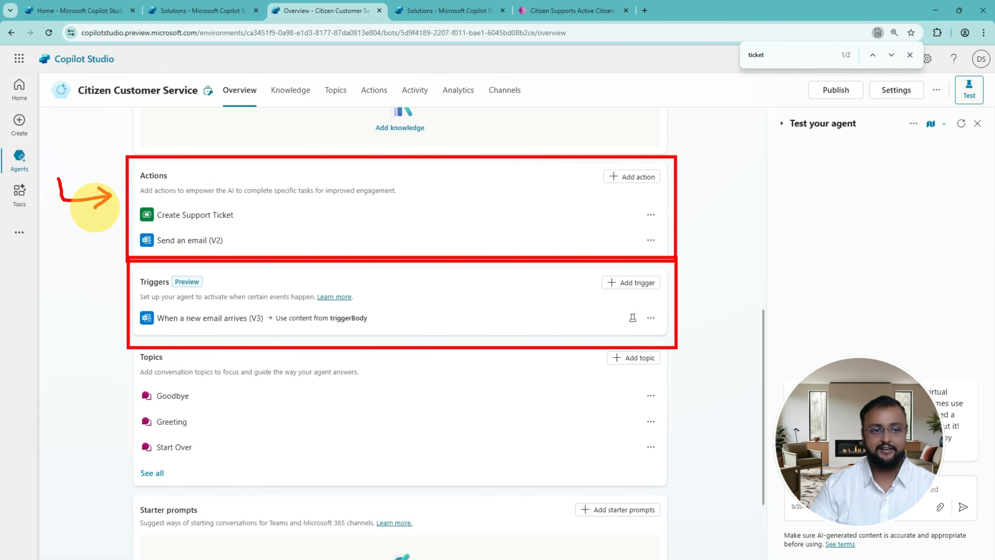
mouse_move(69, 284)
mouse_down()
mouse_move(73, 304)
mouse_move(117, 298)
mouse_move(98, 319)
mouse_up()
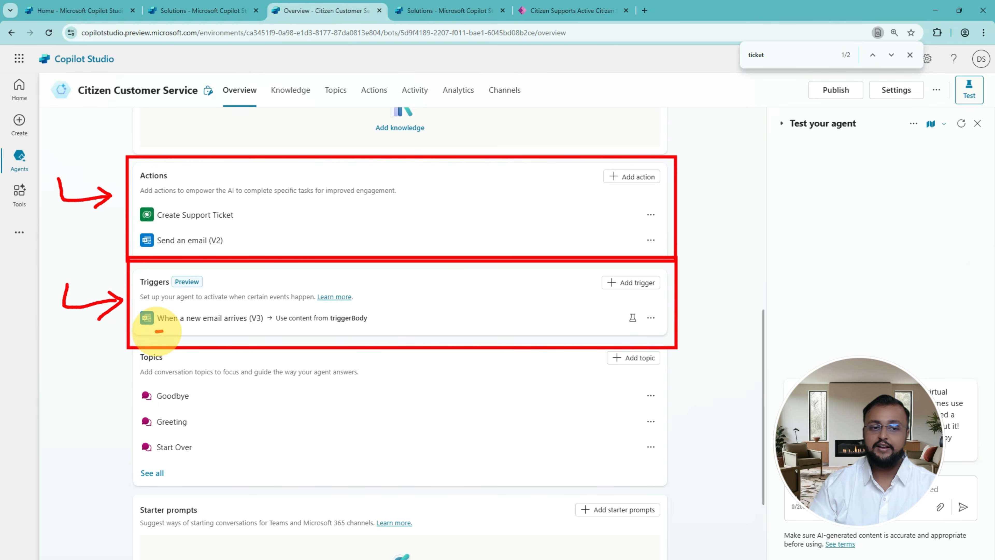
mouse_move(156, 331)
mouse_down()
mouse_move(392, 309)
mouse_move(119, 299)
mouse_move(214, 337)
mouse_up()
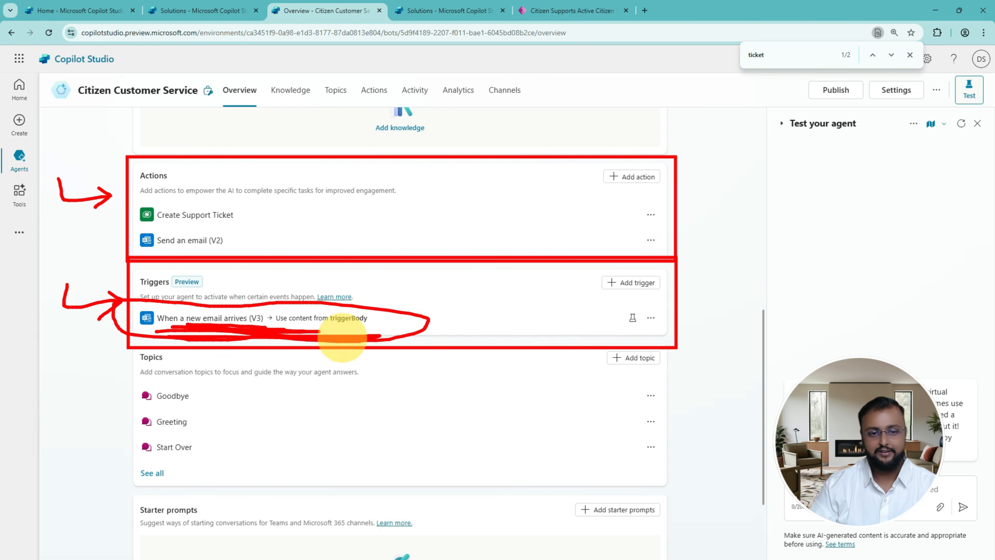
drag(479, 286, 444, 315)
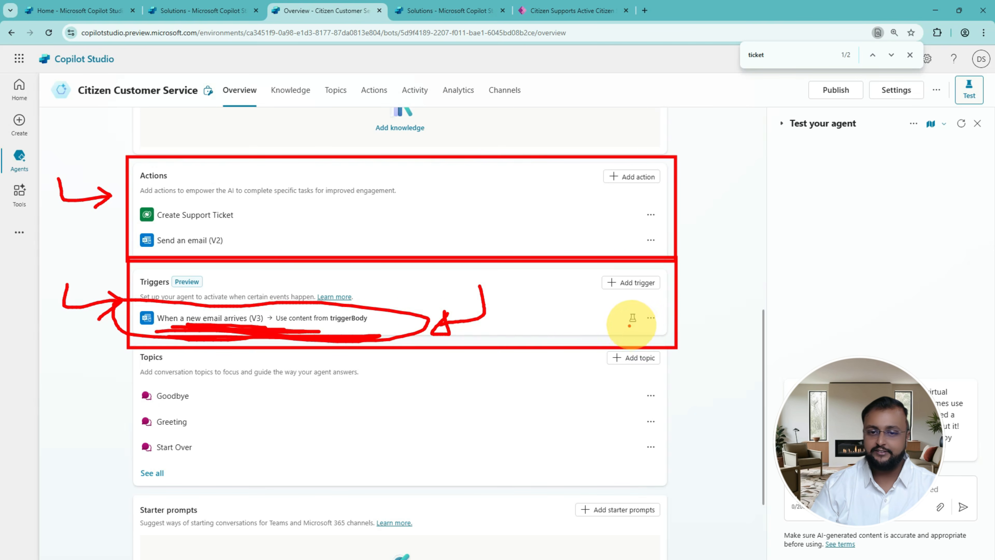
Switch to Power Automate to edit the new email trigger and open the parameters of its "When a new email arrives (V3)" card
click(651, 317)
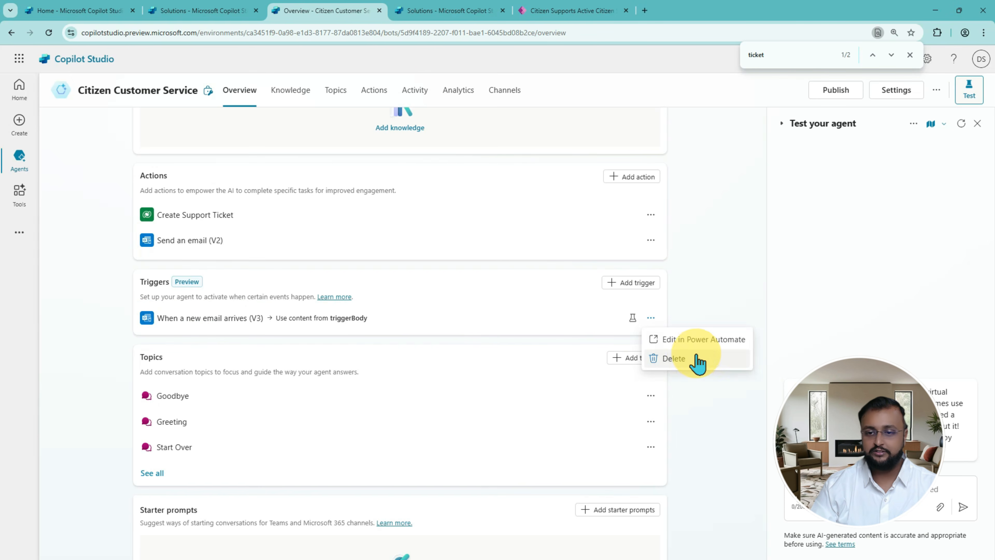
click(702, 341)
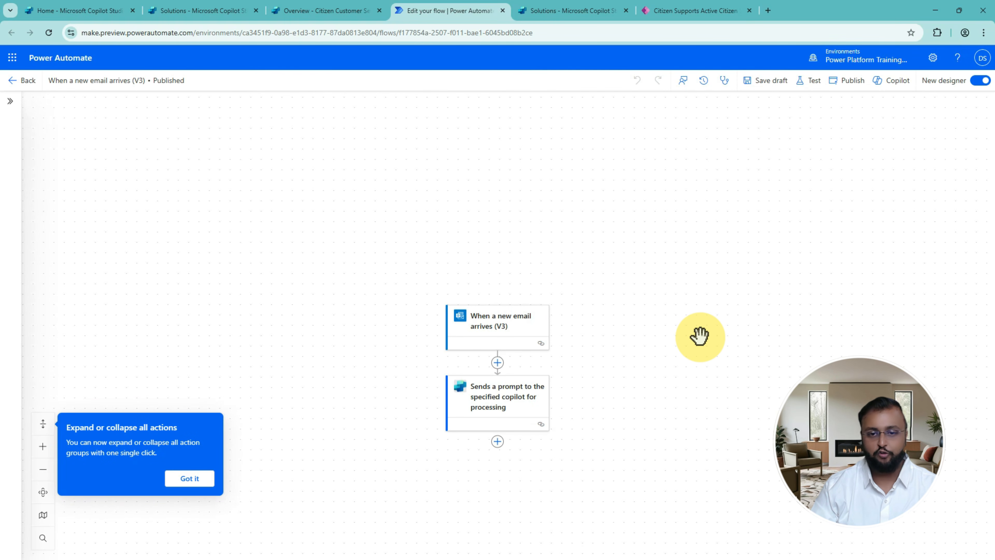
click(508, 332)
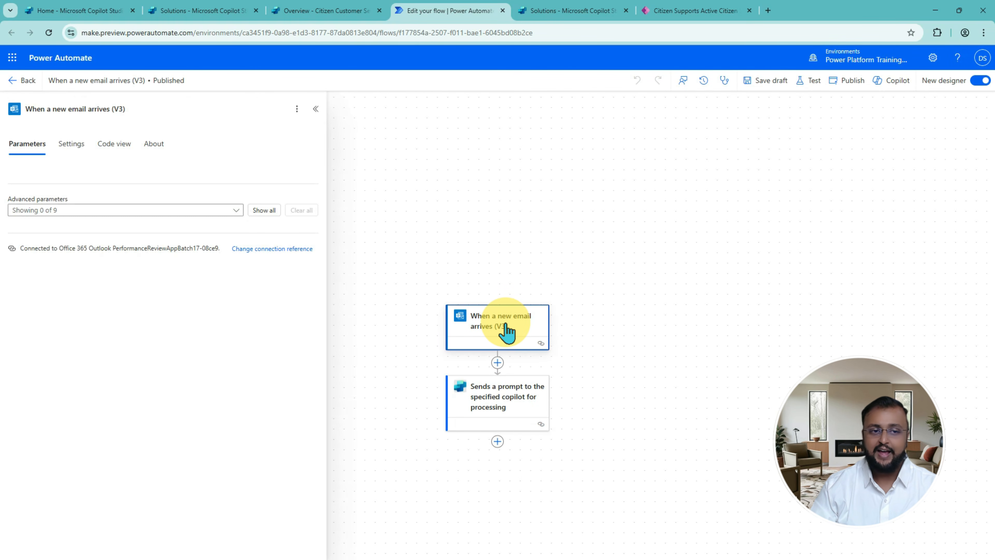
click(75, 147)
click(39, 148)
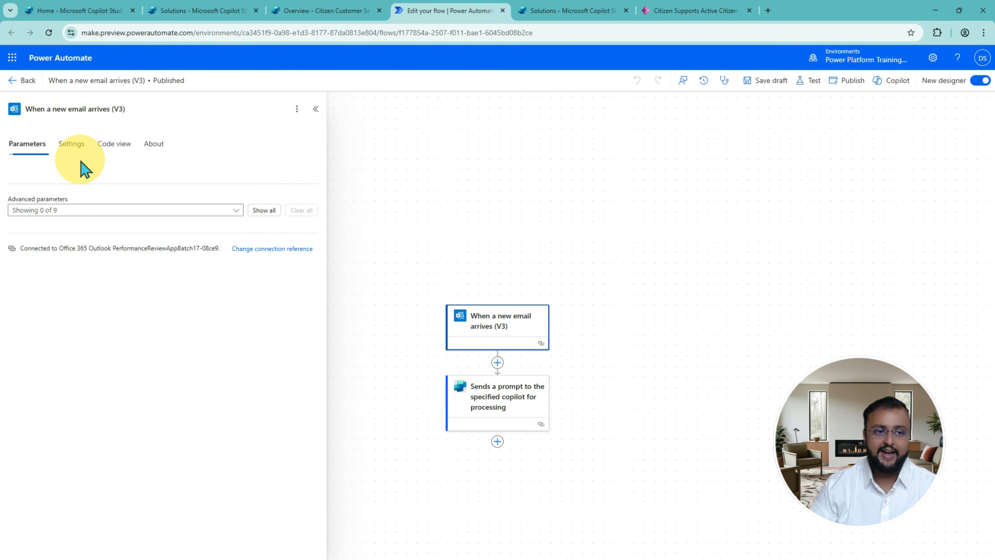
Show all advanced parameters of the email trigger and set its Subject Filter to "Support Ticket"
click(264, 210)
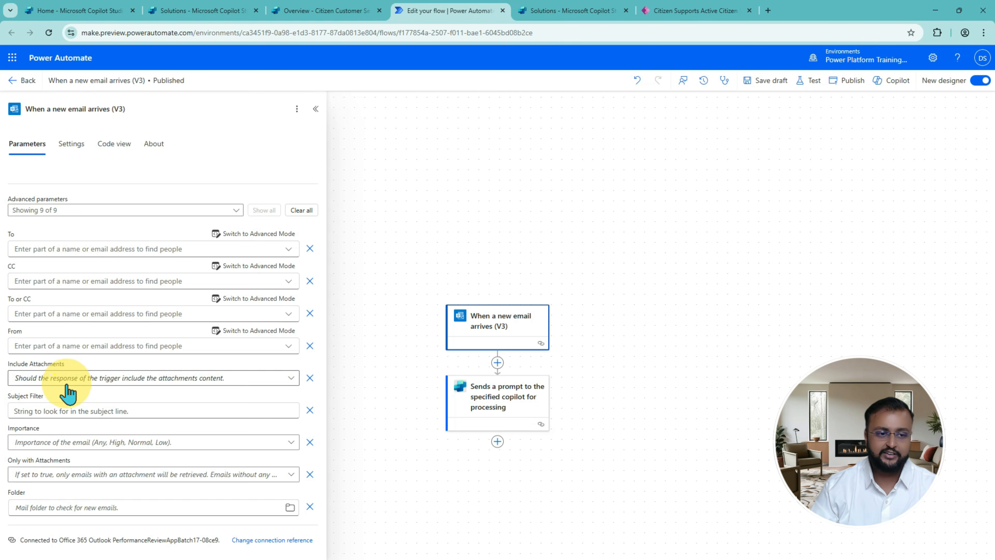
click(78, 411)
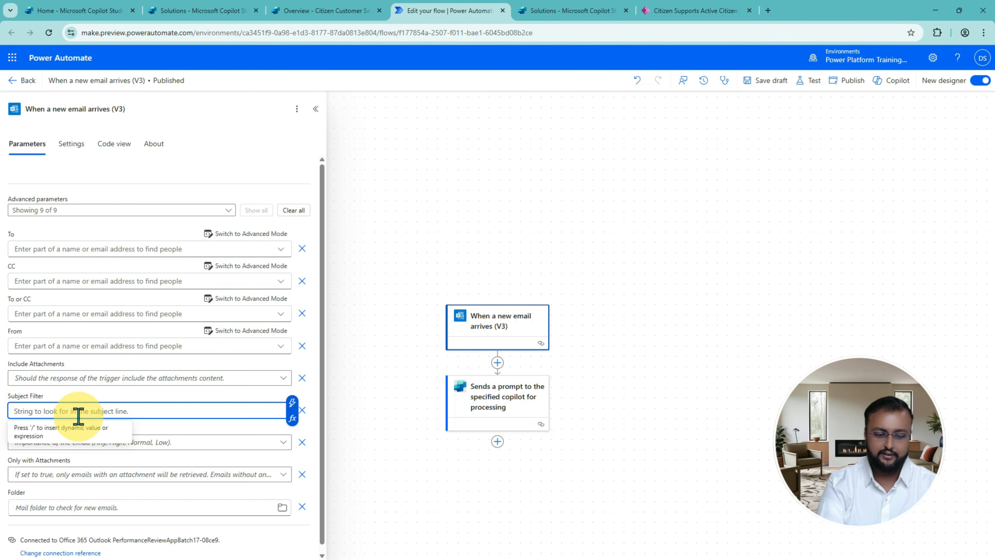
text(Support Ticket)
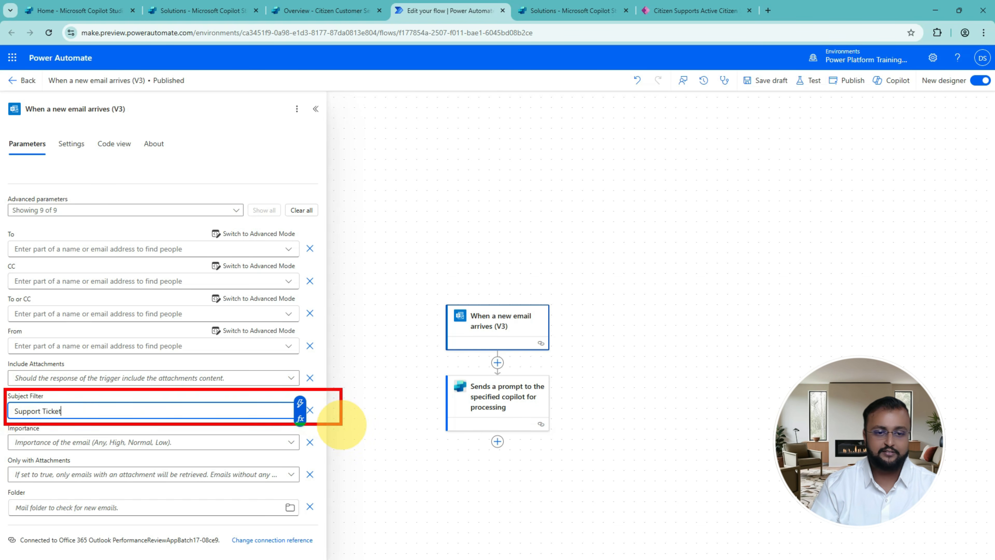
Publish the email trigger flow, check the parameters of its "Sends a prompt to the specified copilot for processing" card and publish it again
mouse_move(349, 403)
mouse_down()
mouse_move(406, 400)
mouse_move(342, 407)
mouse_move(364, 379)
mouse_up()
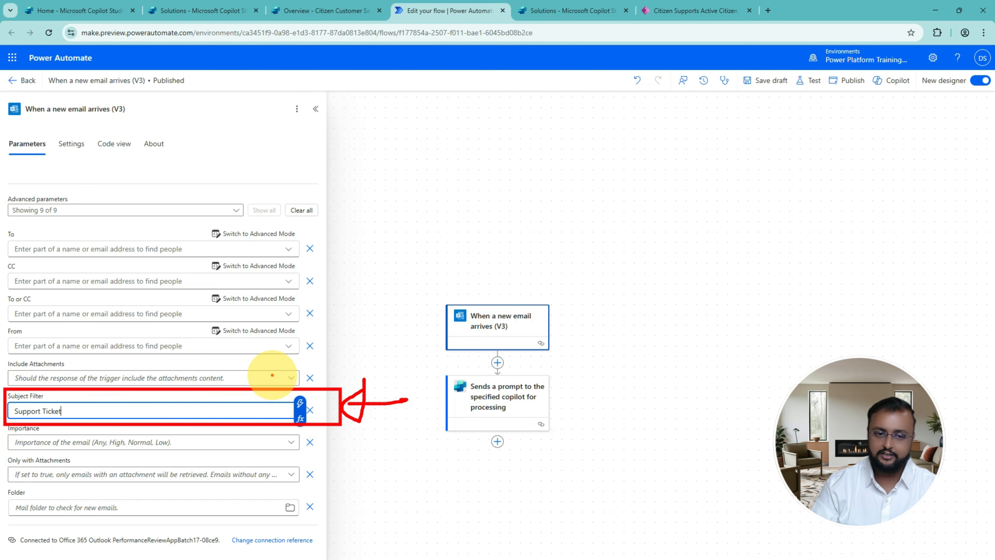
key(Escape)
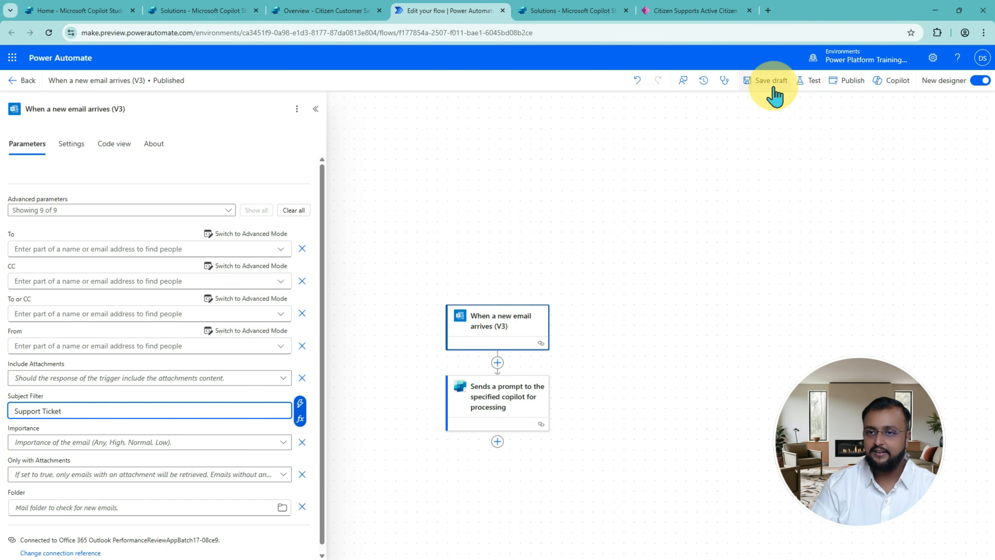
click(851, 83)
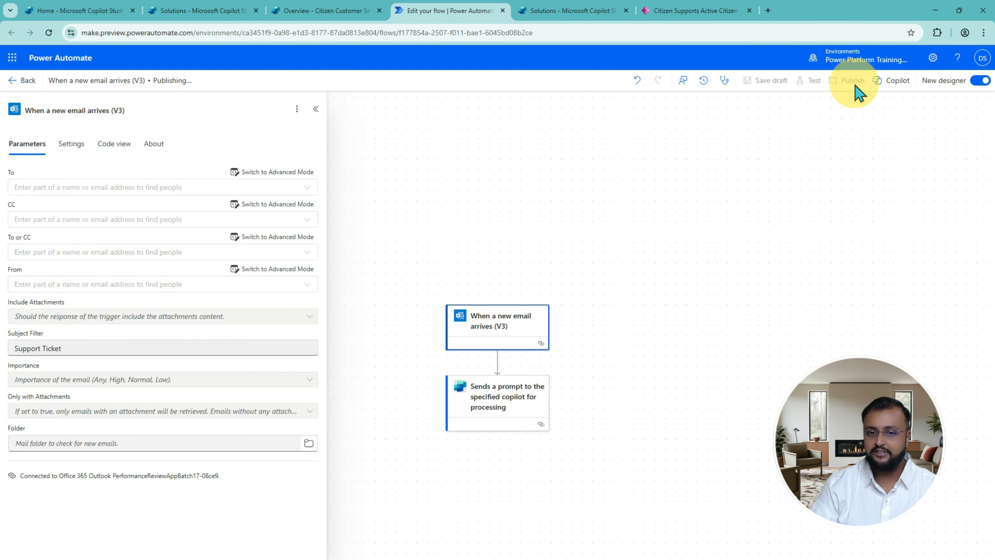
click(504, 411)
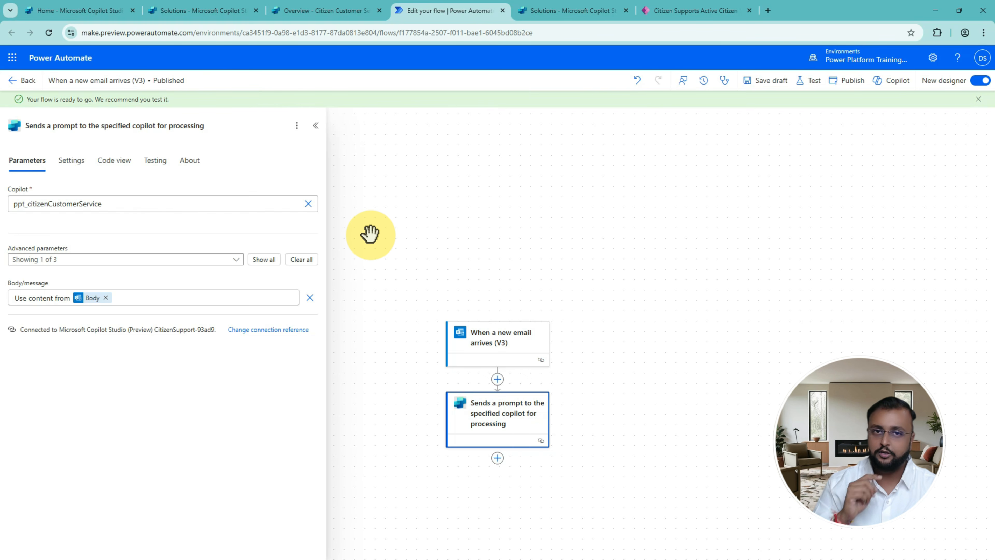
click(852, 80)
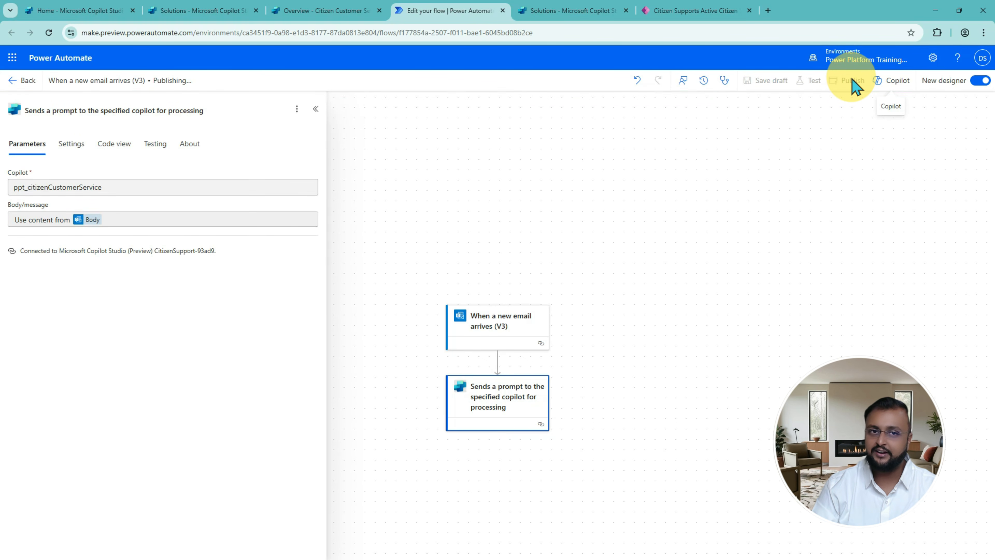
Switch back to Copilot Studio and review the agent's Details, Knowledge, Actions and Triggers sections on its Overview page
click(322, 11)
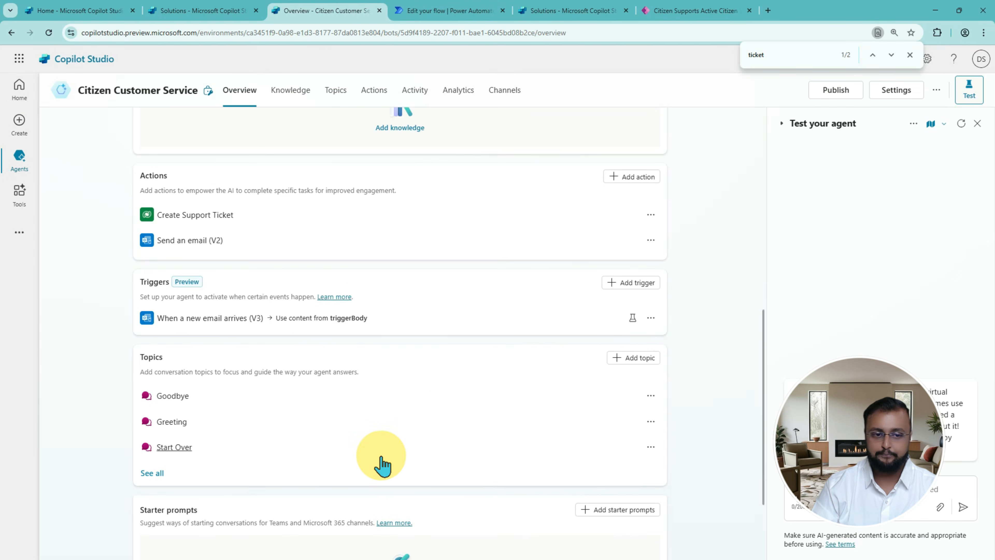
scroll(450, 389, up, 10)
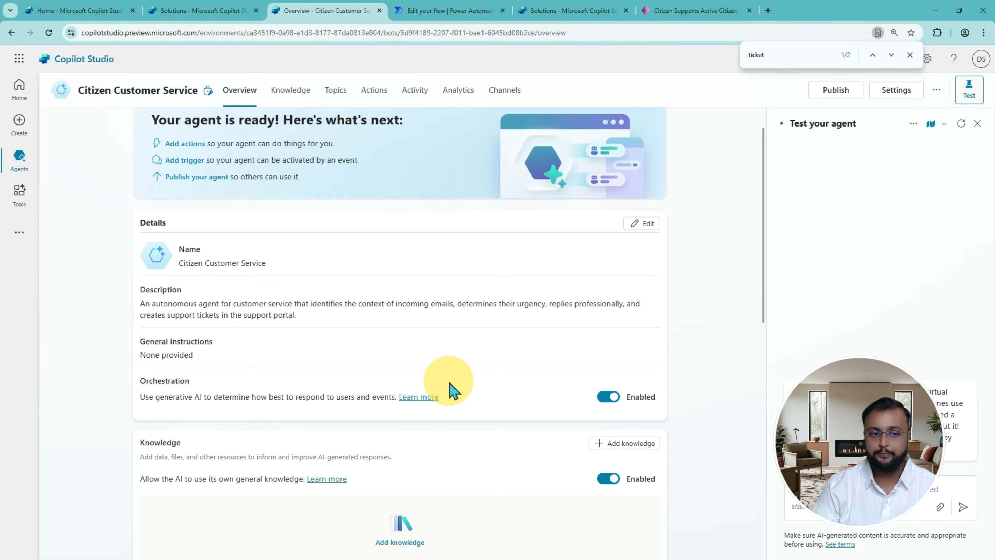
scroll(433, 360, down, 4)
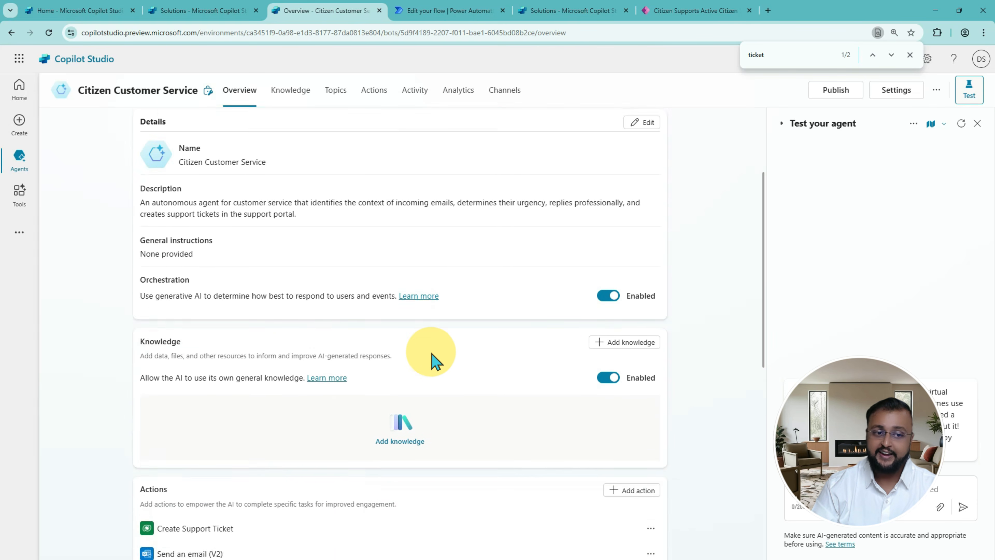
scroll(429, 360, up, 3)
scroll(429, 355, up, 2)
scroll(428, 351, down, 6)
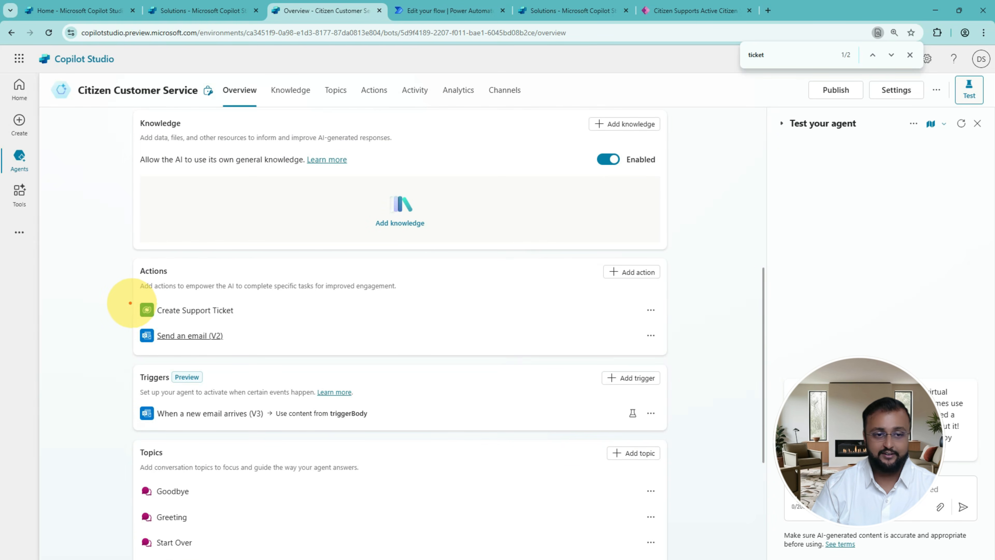
drag(105, 303, 133, 300)
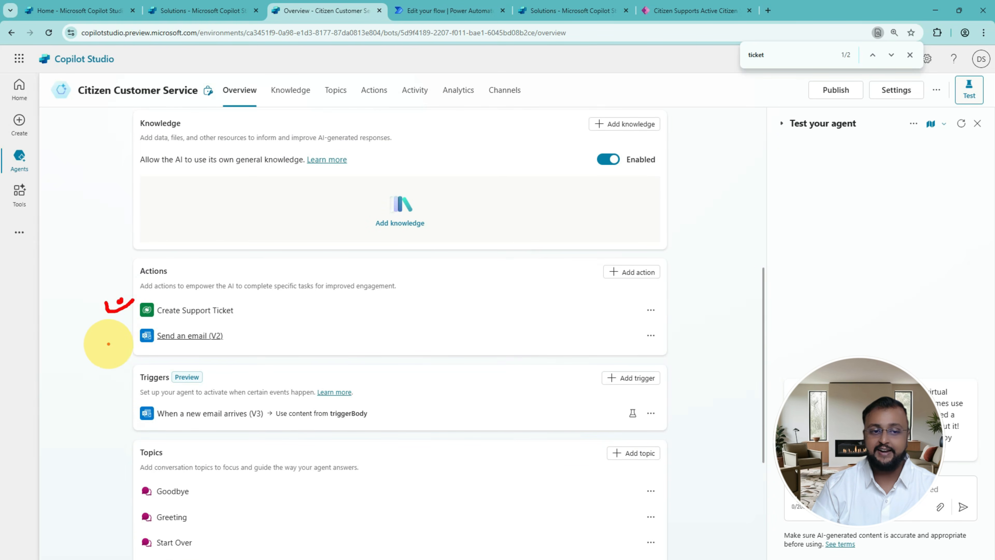
drag(111, 338, 136, 338)
mouse_move(108, 407)
mouse_down()
mouse_move(108, 418)
mouse_move(146, 405)
mouse_up()
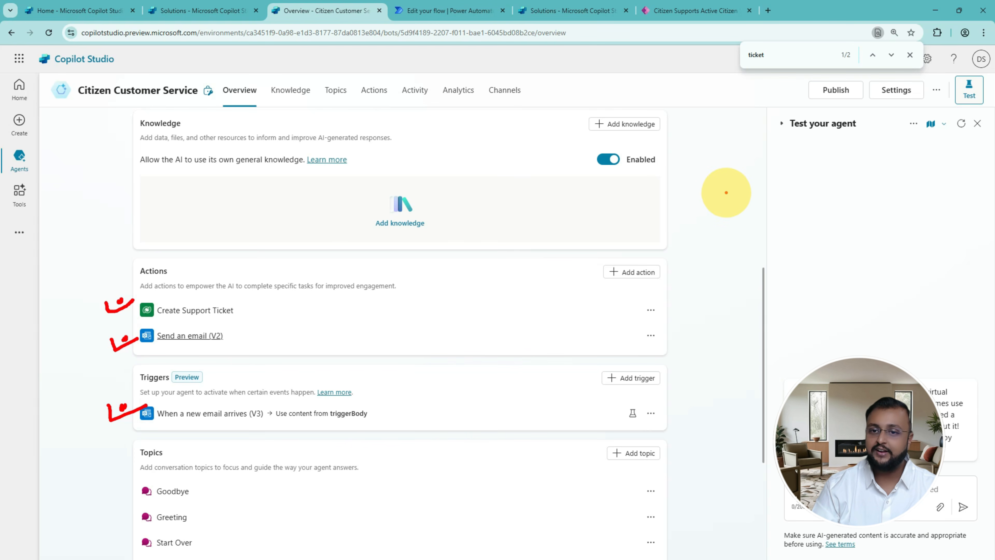
mouse_move(727, 192)
mouse_down()
mouse_move(673, 215)
mouse_move(684, 211)
mouse_move(677, 195)
mouse_move(678, 207)
mouse_up()
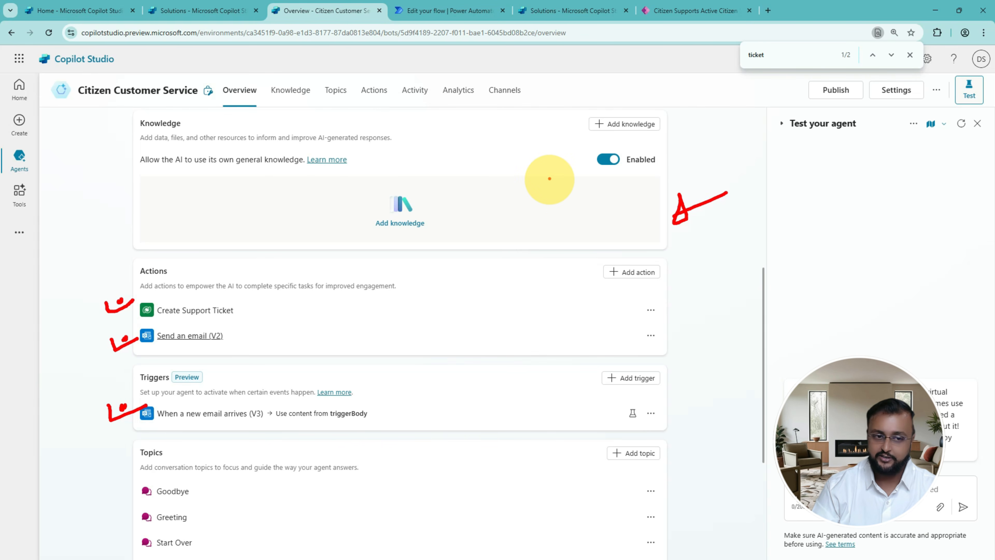
key(Escape)
Shorten the display name of the "Send an email (V2)" action to "Send an email" and save the action
click(204, 337)
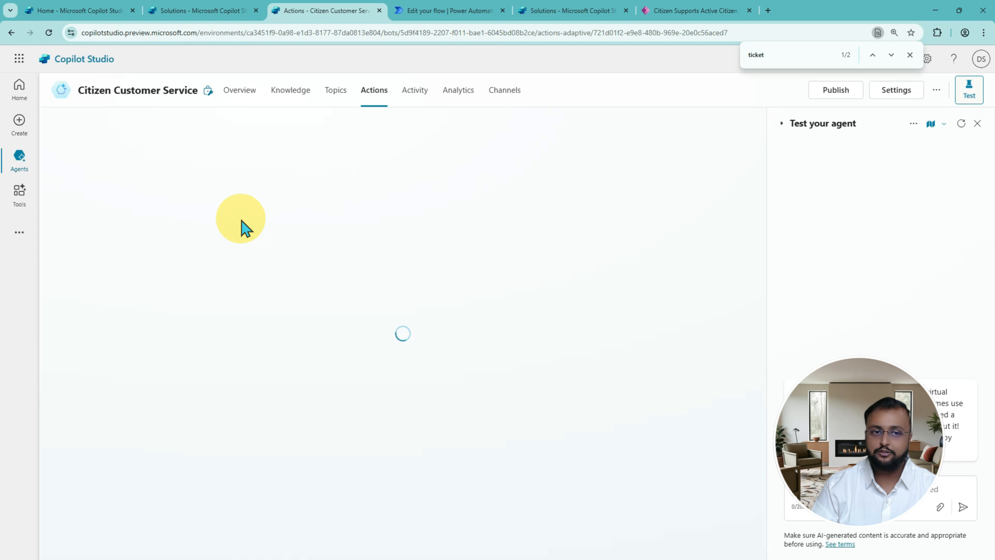
click(122, 270)
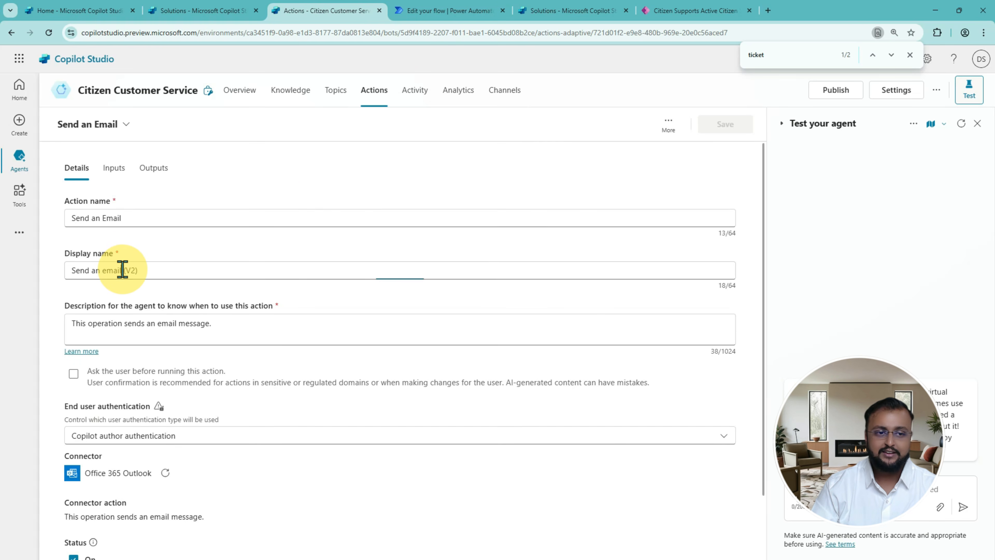
drag(123, 270, 144, 269)
key(BackSpace)
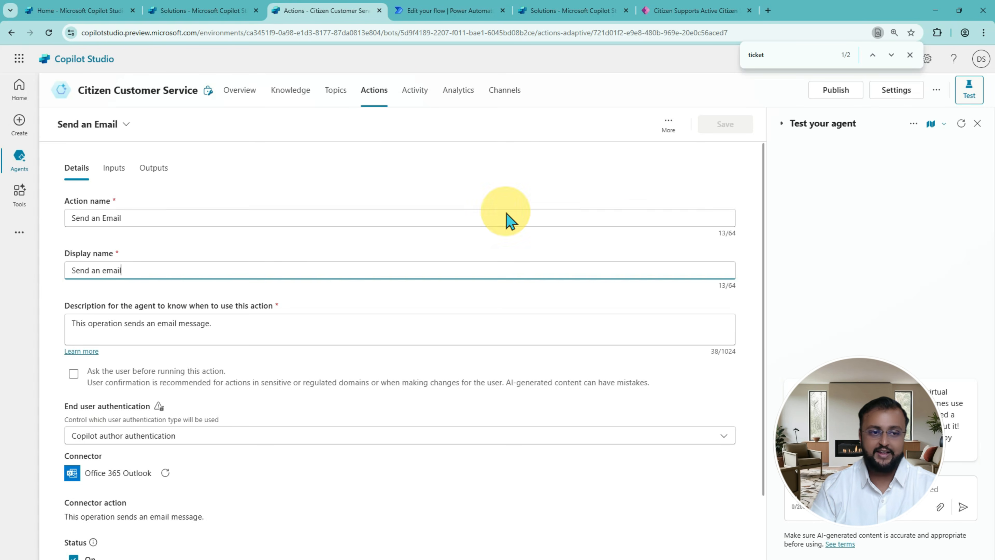
click(724, 124)
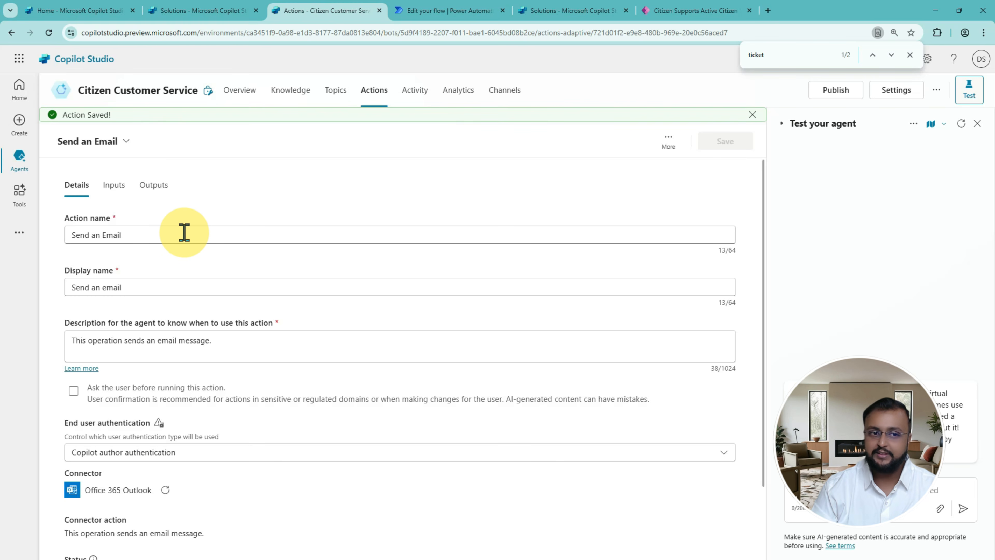
Return to the agent's Overview page and examine its Details section, especially the General instructions
click(247, 96)
scroll(317, 306, down, 4)
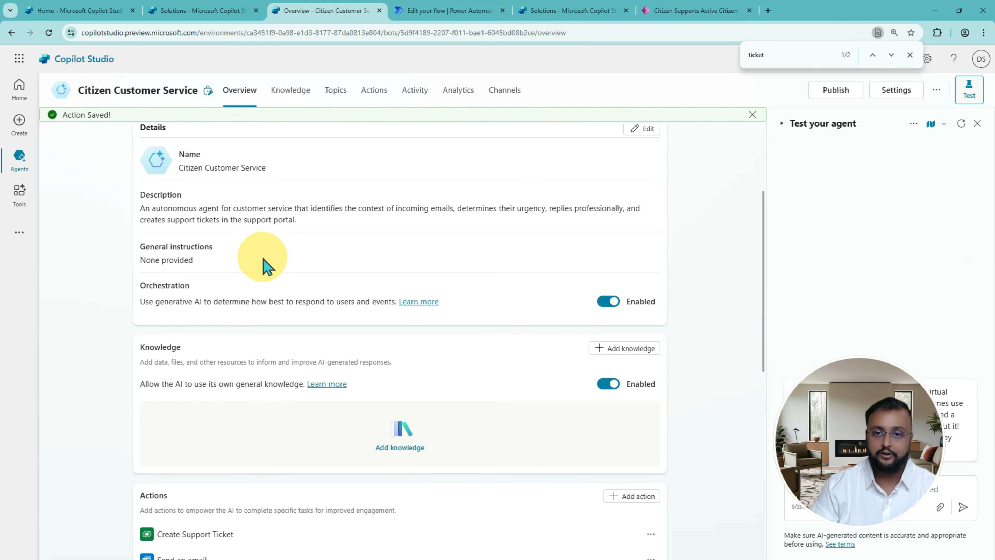
scroll(298, 264, down, 1)
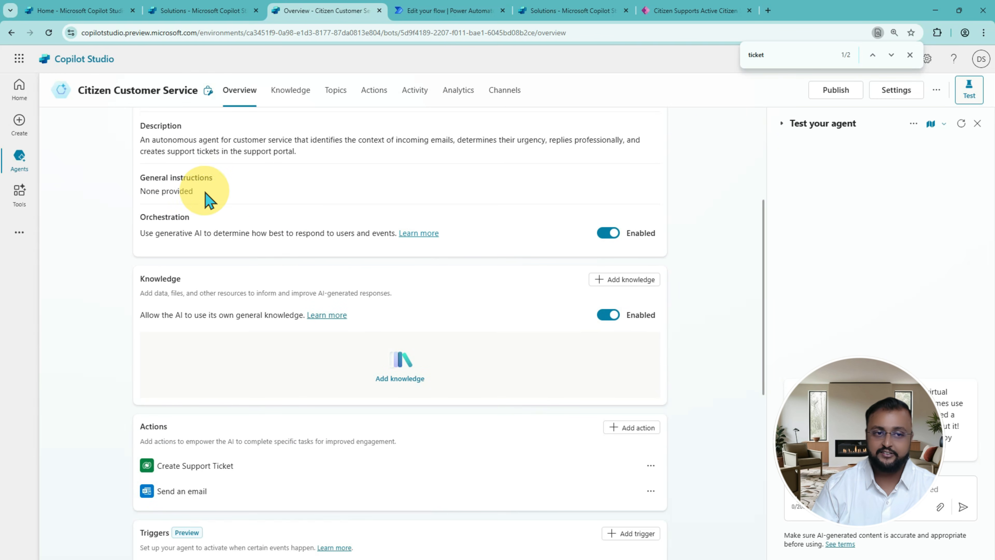
scroll(180, 205, up, 1)
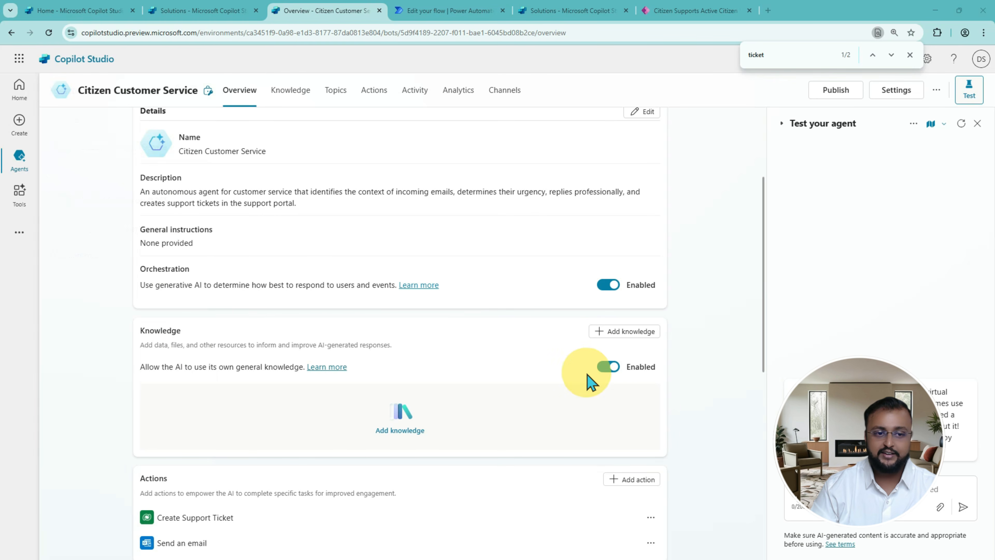
scroll(305, 307, up, 3)
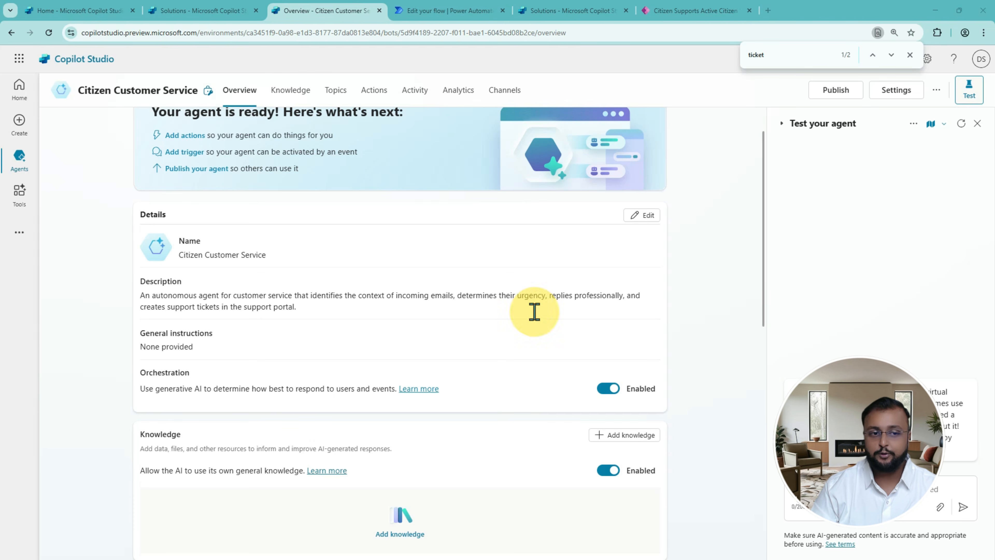
drag(129, 322, 657, 360)
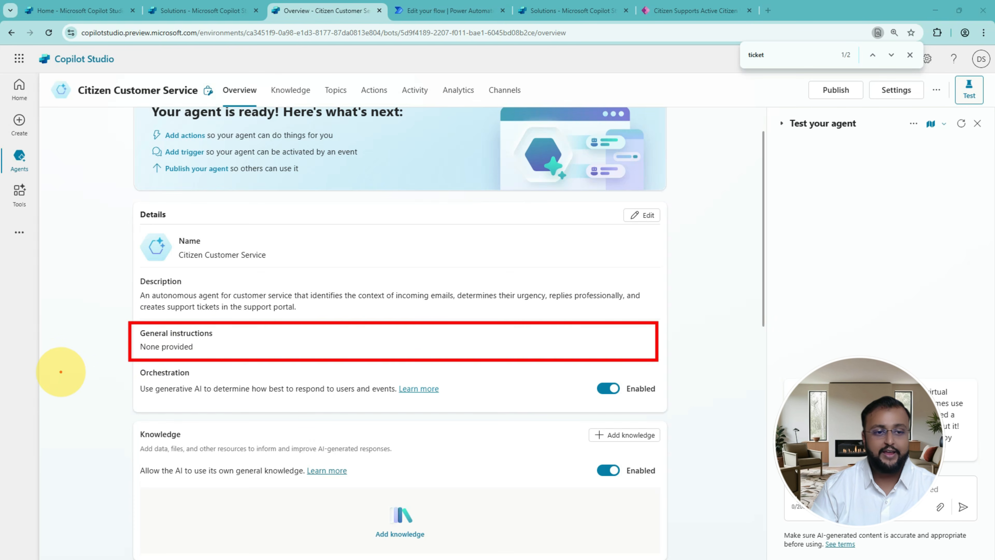
mouse_move(60, 372)
mouse_down()
mouse_move(108, 323)
mouse_move(114, 347)
mouse_up()
key(Escape)
Enter General instructions to automate support ticket email replies, categorize urgency as High, Medium or Low Priority, and call the actions below without any human interactions
click(631, 216)
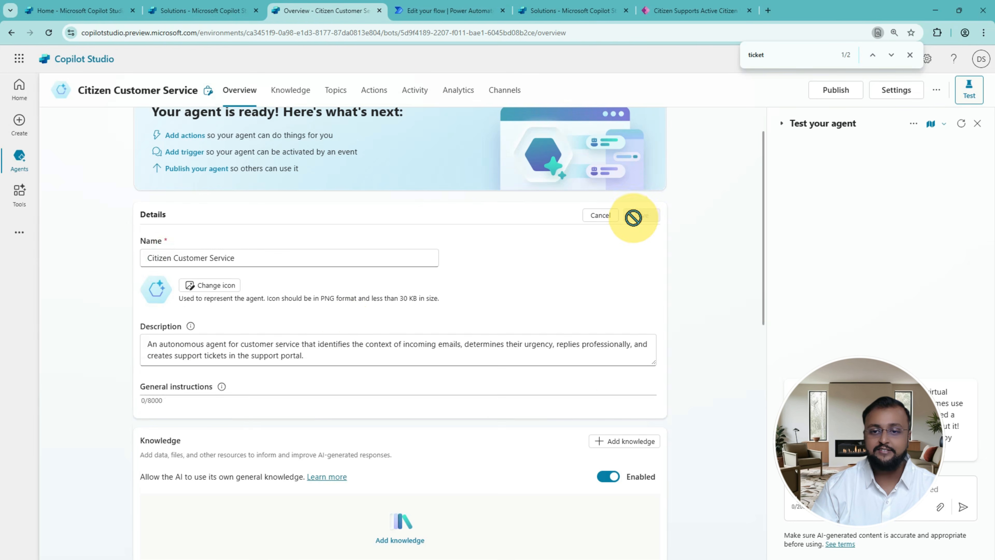
scroll(349, 333, down, 5)
click(201, 219)
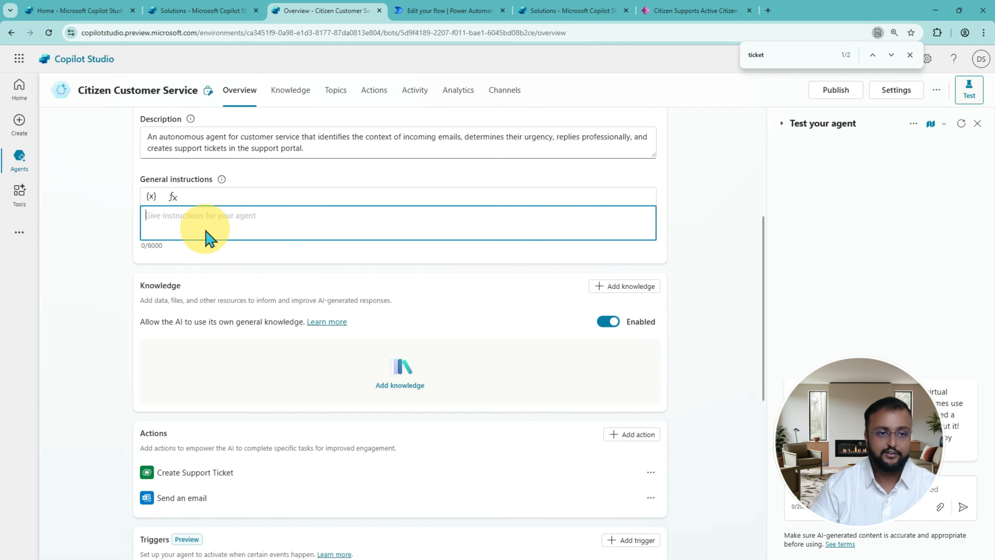
mouse_move(135, 169)
mouse_down()
mouse_move(386, 236)
mouse_move(686, 264)
mouse_up()
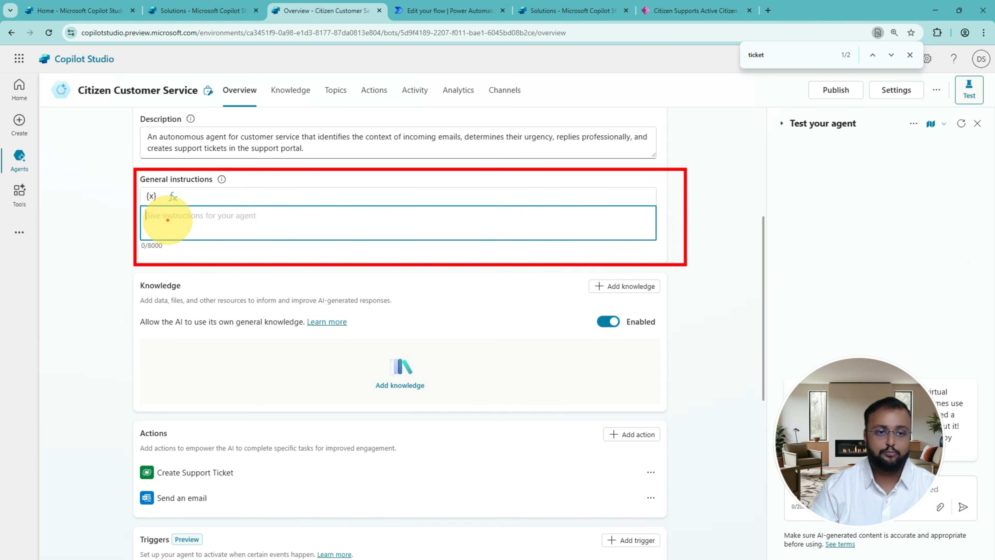
drag(162, 221, 323, 221)
key(alt+Tab)
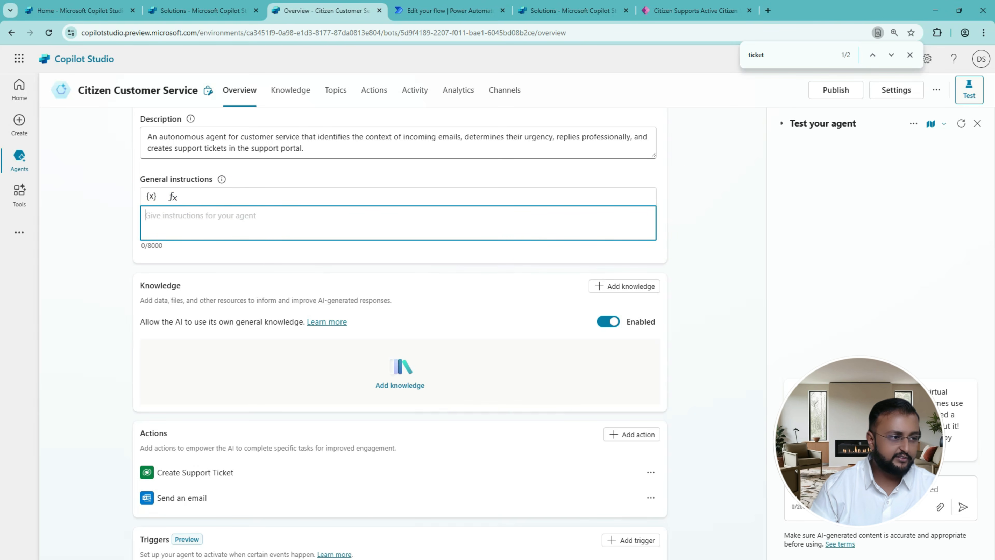
key(alt+Tab)
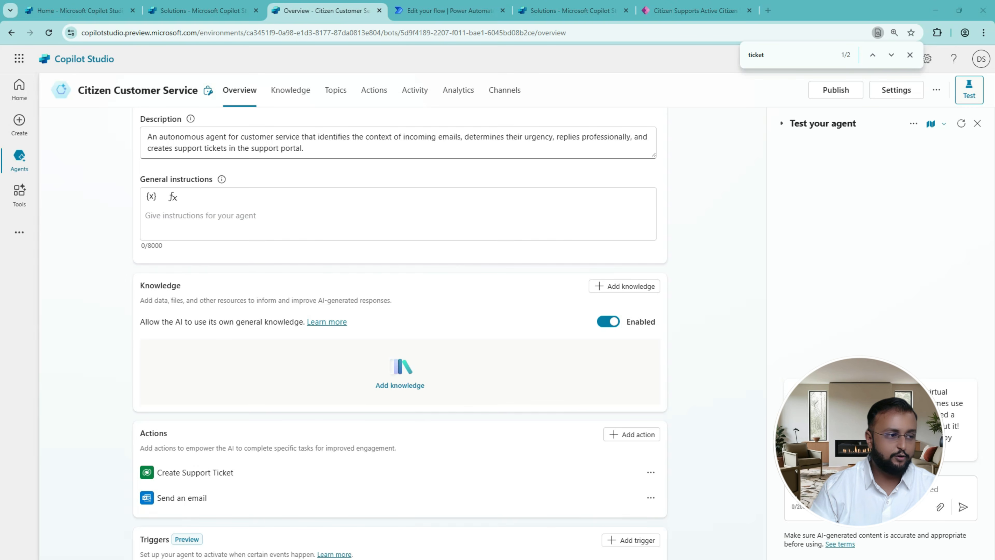
click(186, 218)
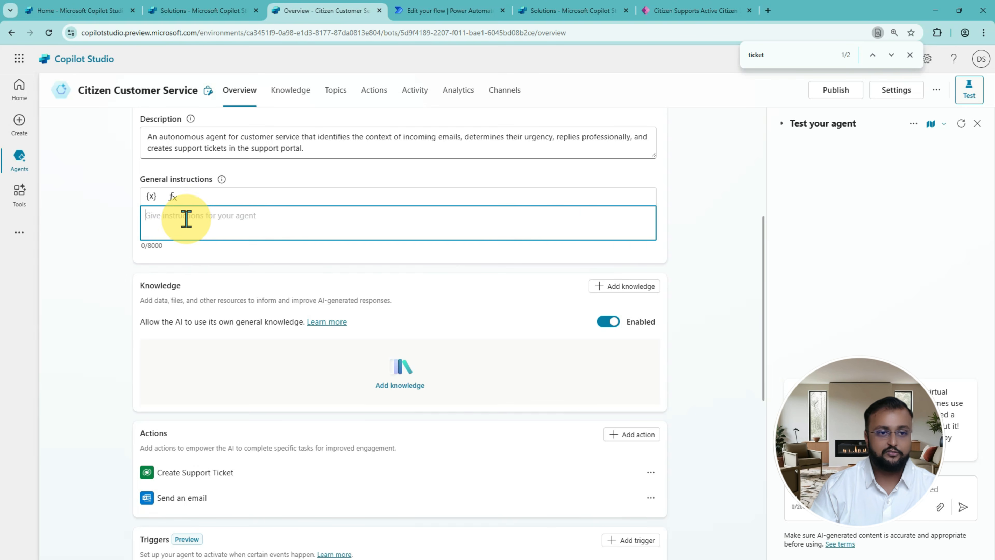
text(You need to completely automate the auto reply process for the any support ticket emails you're receiving. AS soon as any incoming emails arrive determine the urgency of the emails and categorize the email to High, Medium or Low Priority. After that you need to call below actions without any human interactions.)
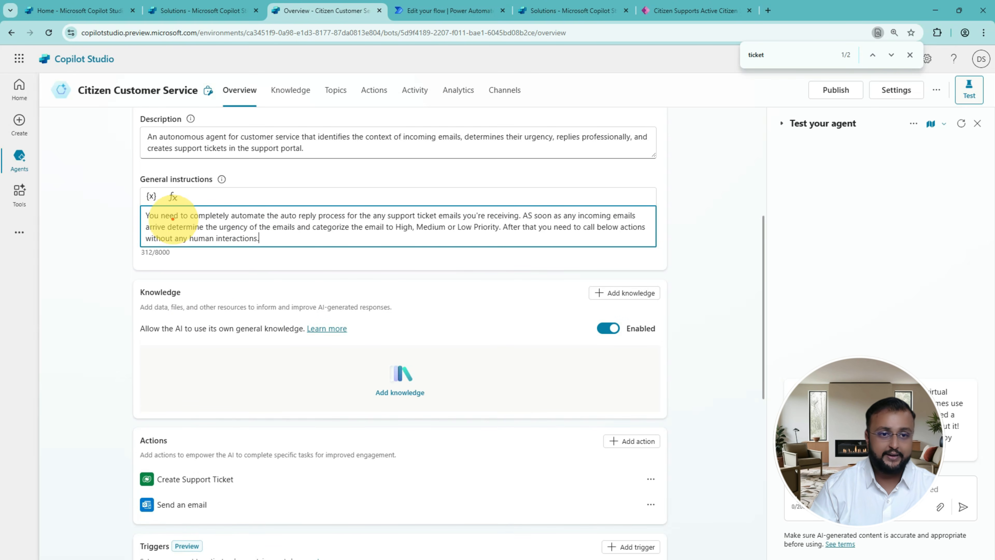
drag(248, 223, 606, 221)
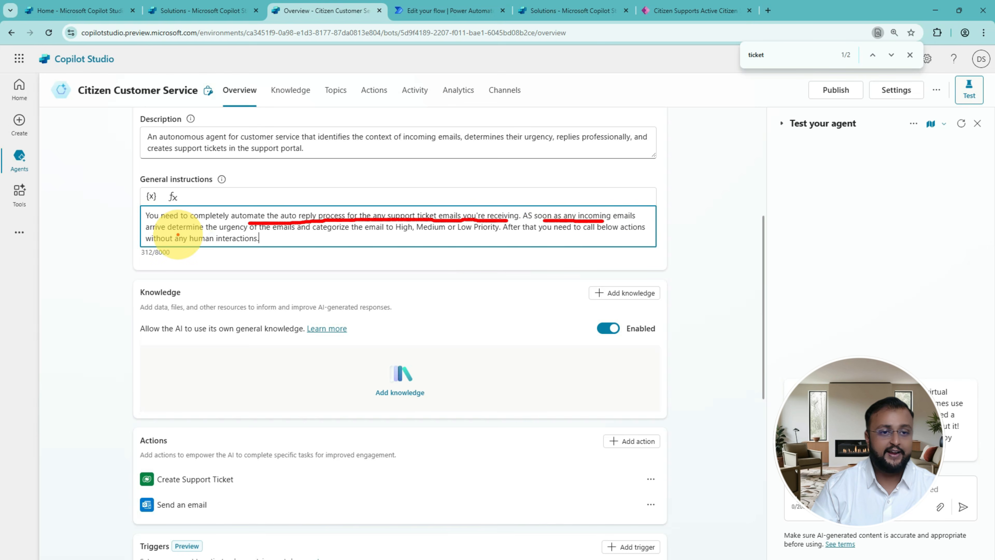
drag(177, 235, 399, 237)
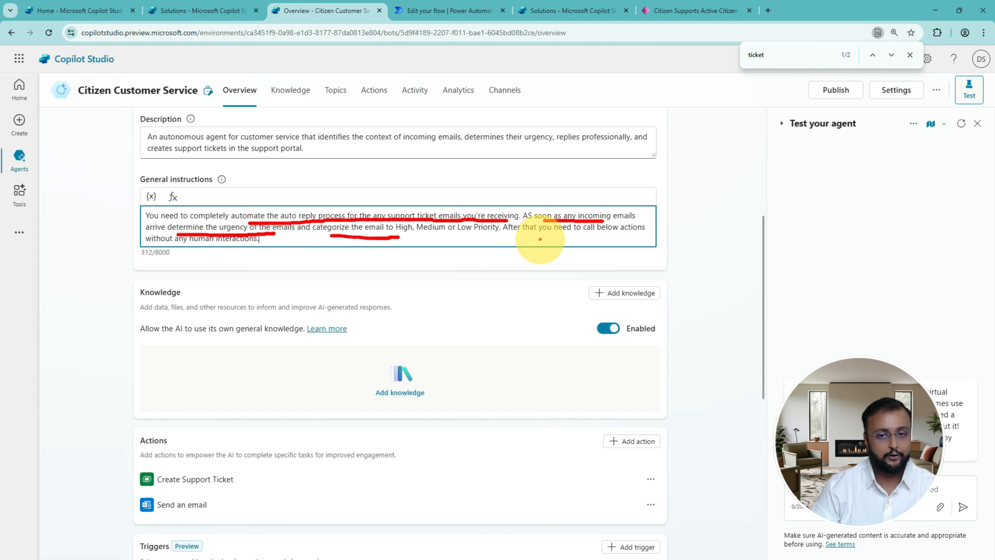
drag(506, 235, 633, 234)
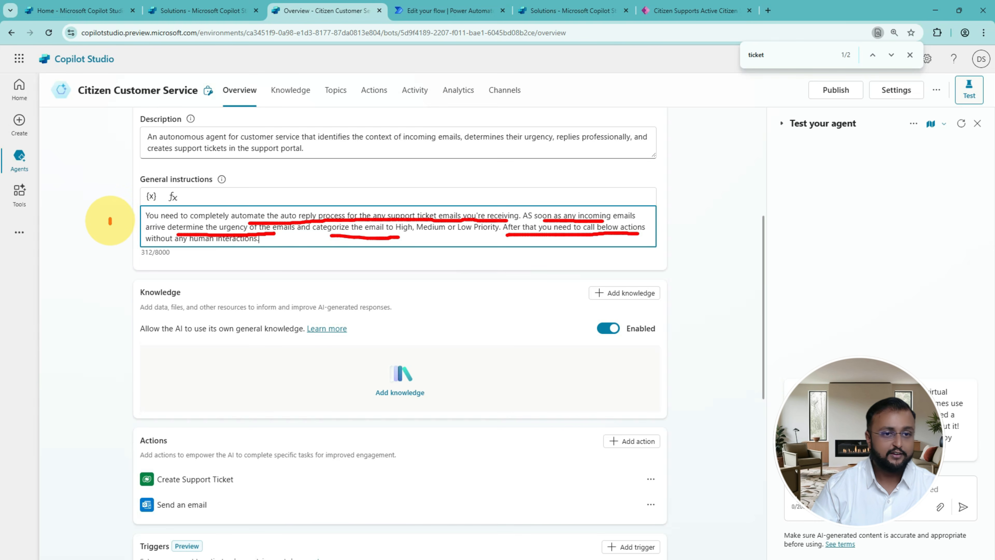
drag(110, 221, 137, 216)
key(Escape)
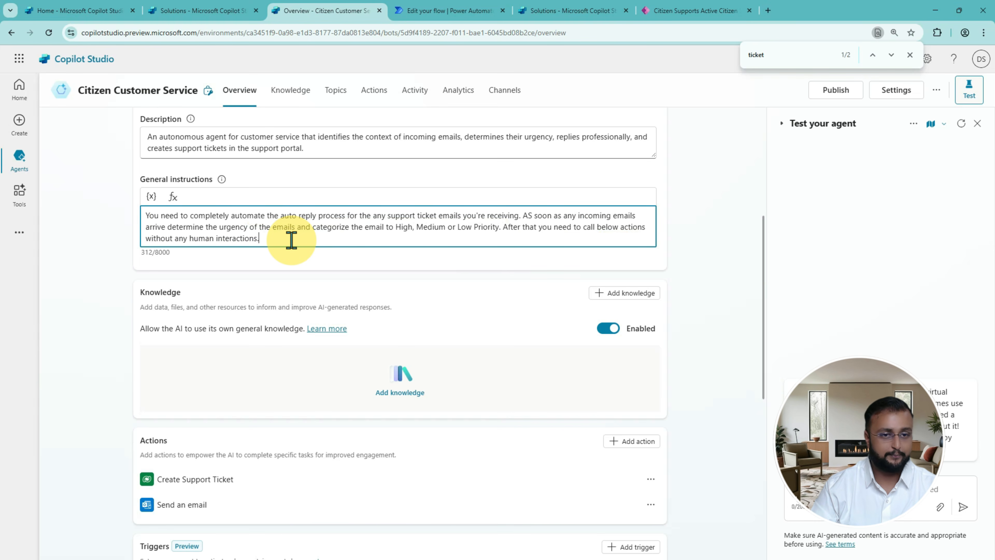
Add a dashed line to the General instructions reading "Create Support Ticket and this will created Ticket number in the result.", copying the action's name from Actions
key(Return)
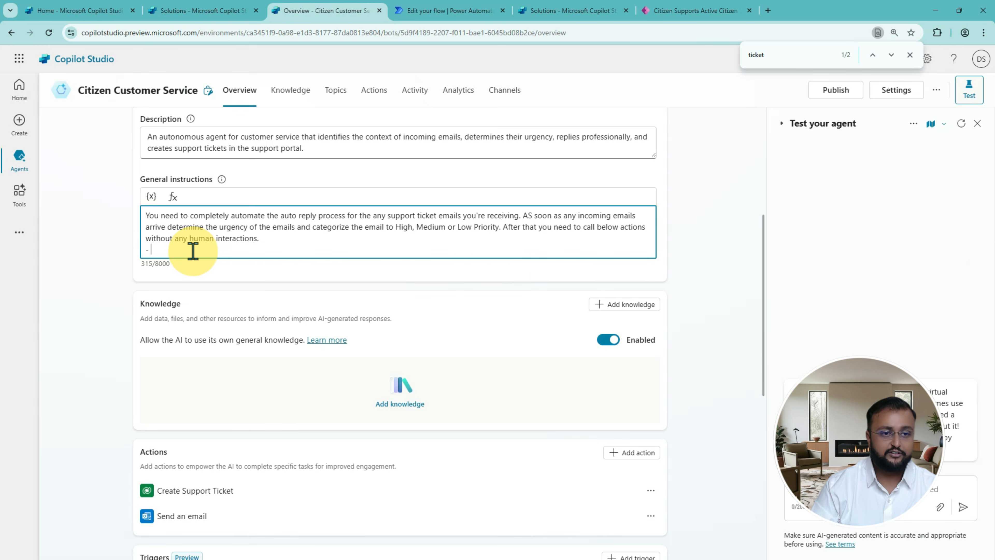
drag(233, 490, 157, 492)
key(ctrl+c)
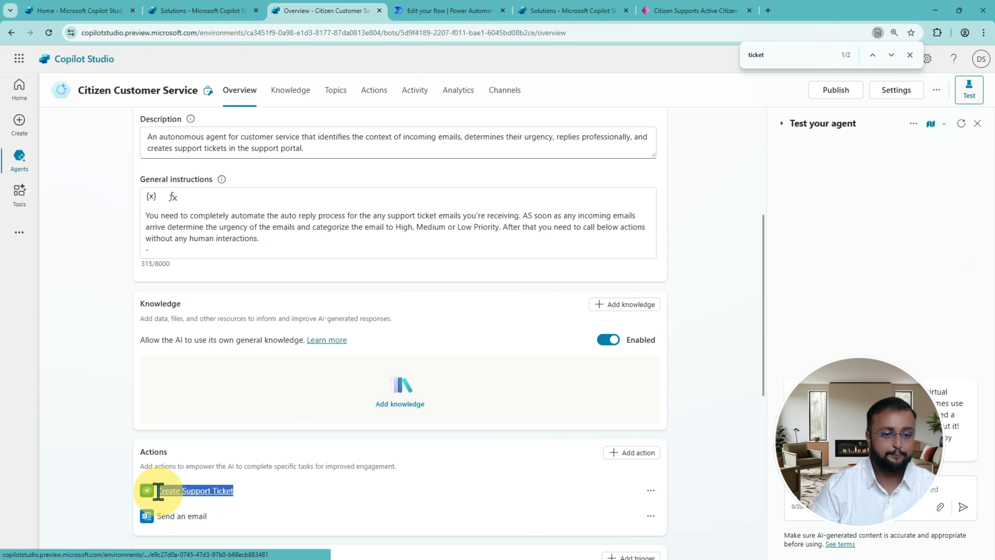
click(174, 250)
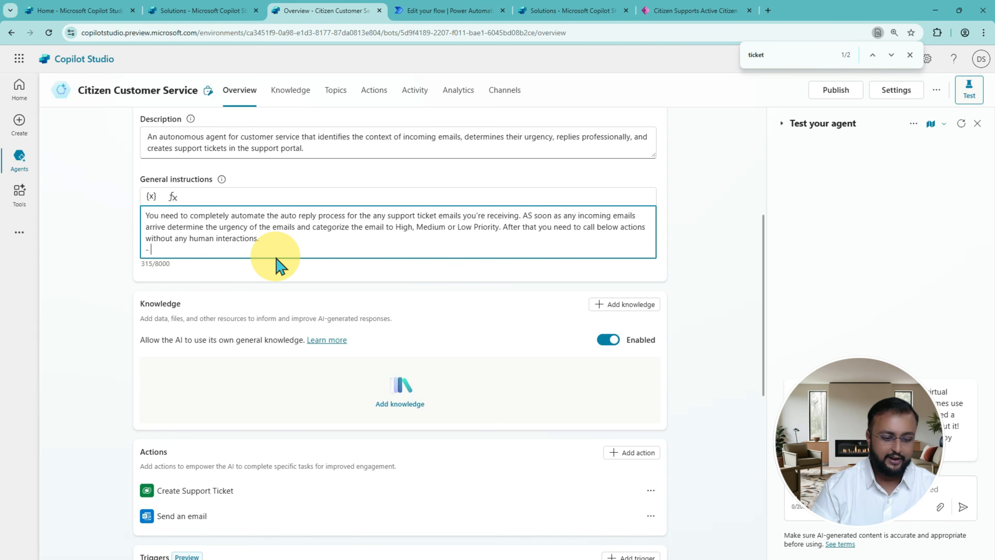
key(ctrl+v)
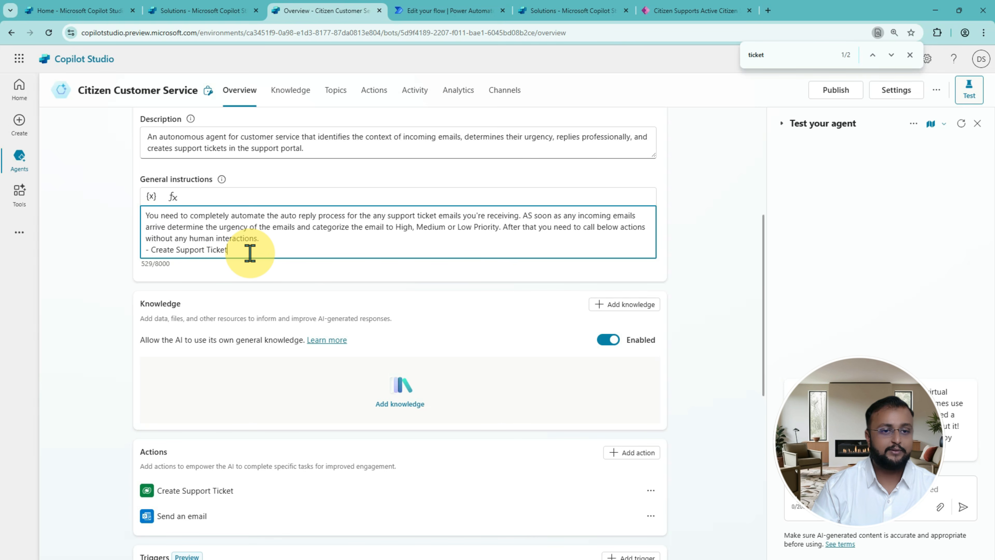
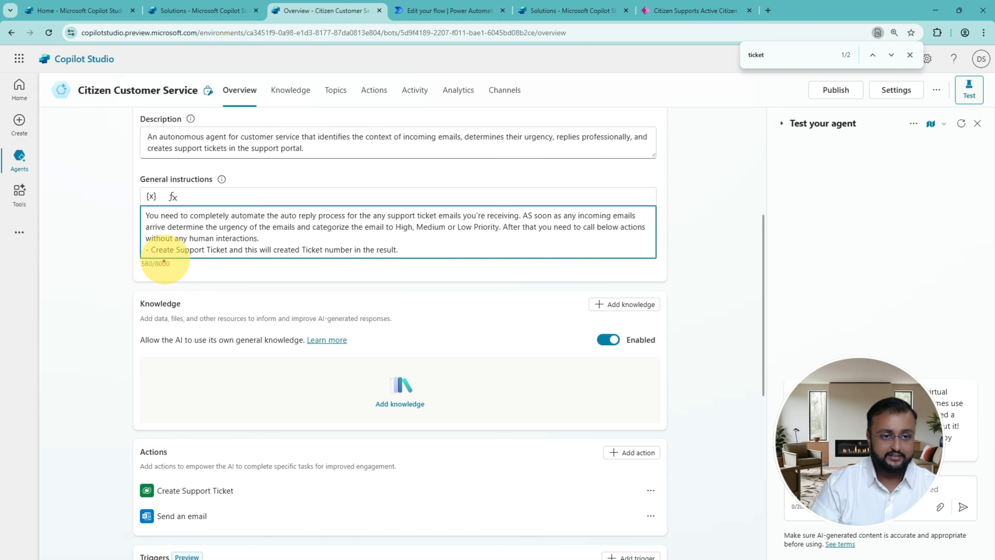
mouse_move(155, 259)
mouse_down()
mouse_move(217, 254)
mouse_move(157, 472)
mouse_move(181, 481)
mouse_up()
drag(169, 463, 180, 481)
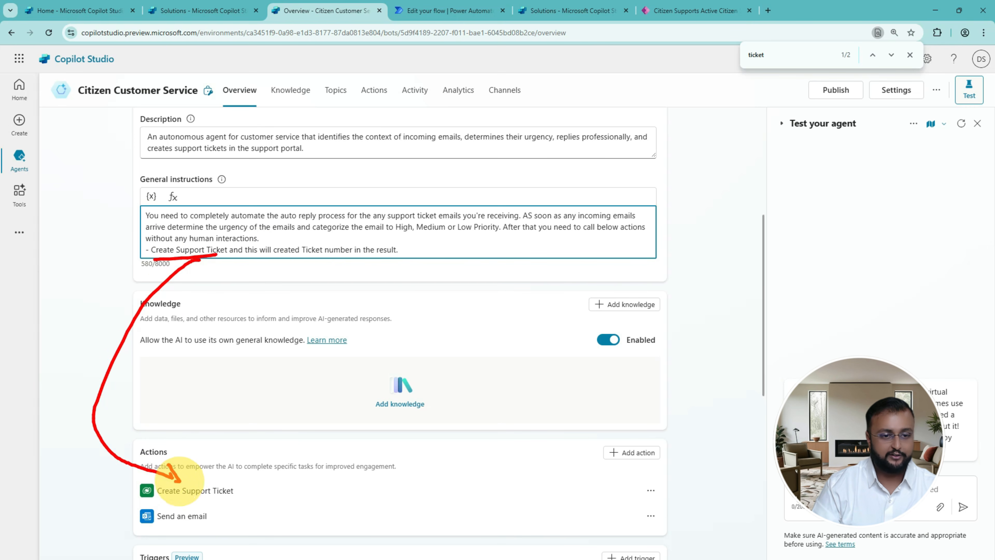
mouse_move(113, 244)
mouse_down()
mouse_move(117, 263)
mouse_move(140, 246)
mouse_up()
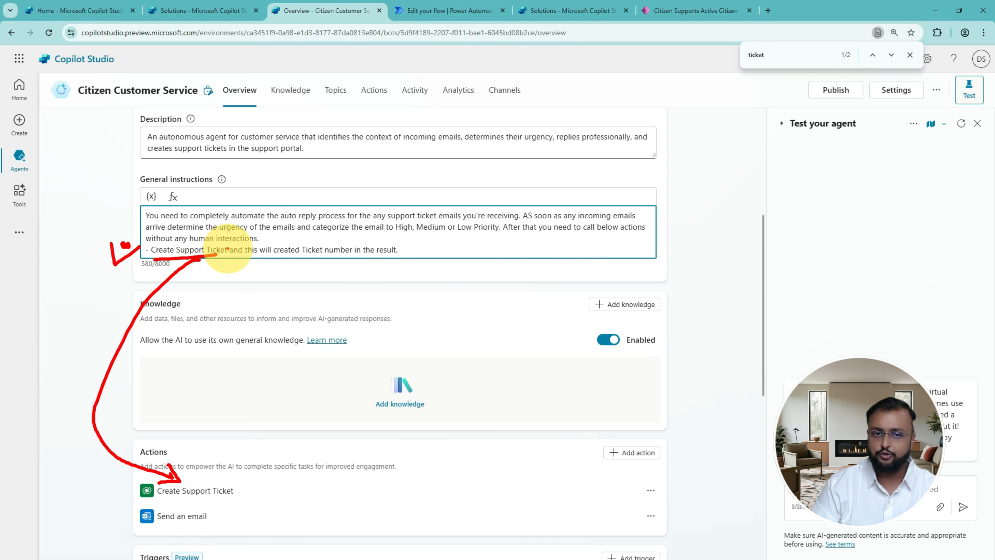
key(Escape)
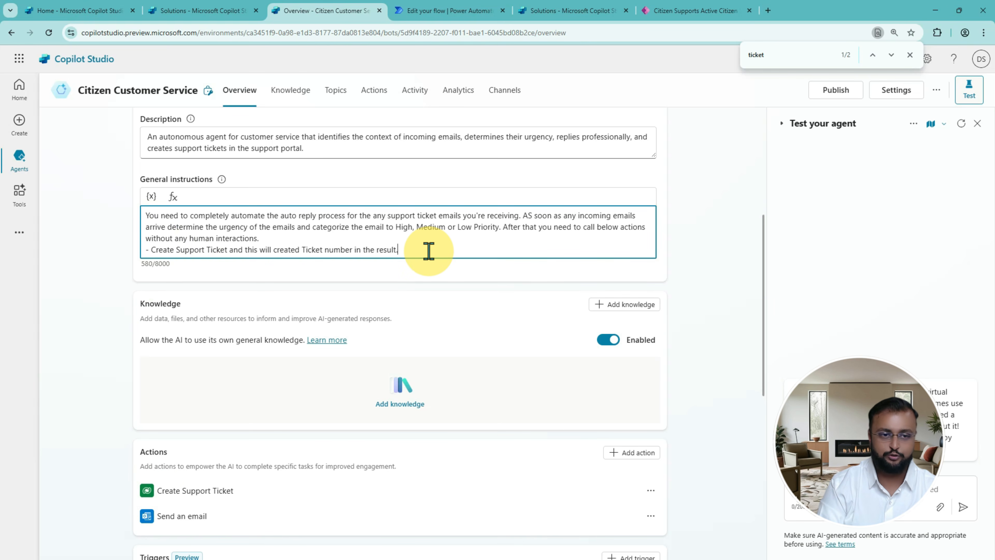
Start a second dashed line in the General instructions with the name "Send an email" copied from the Actions section
key(Return)
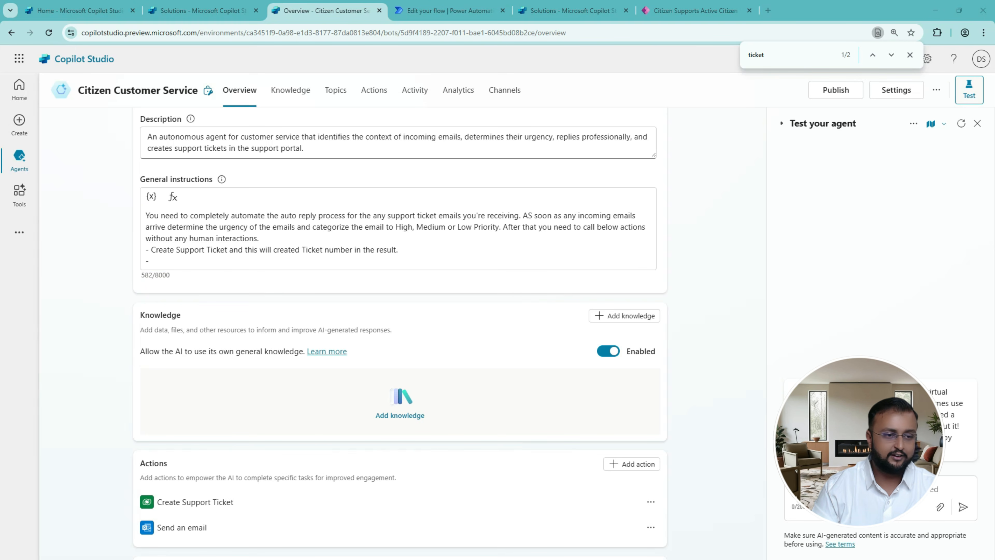
triple_click(170, 527)
key(ctrl+c)
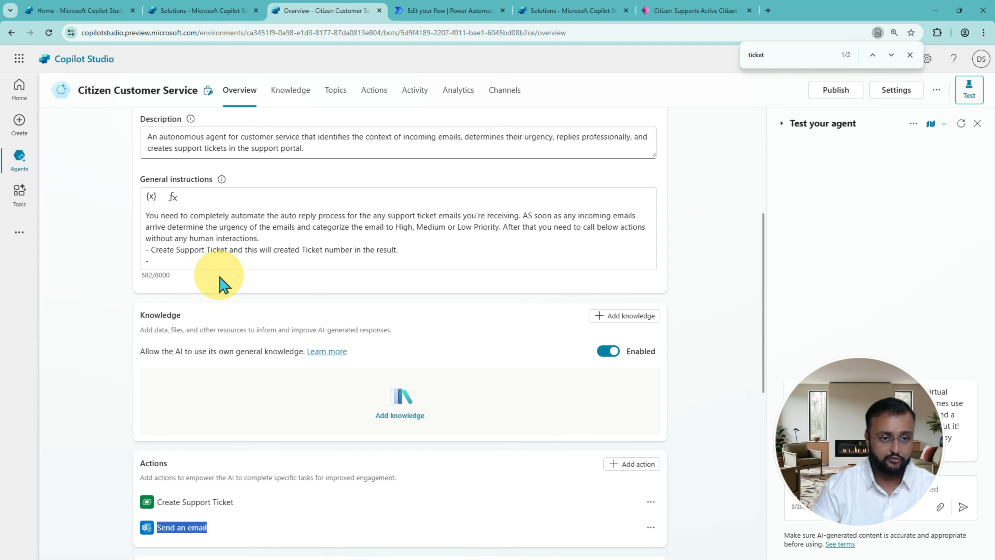
click(218, 261)
key(ctrl+v)
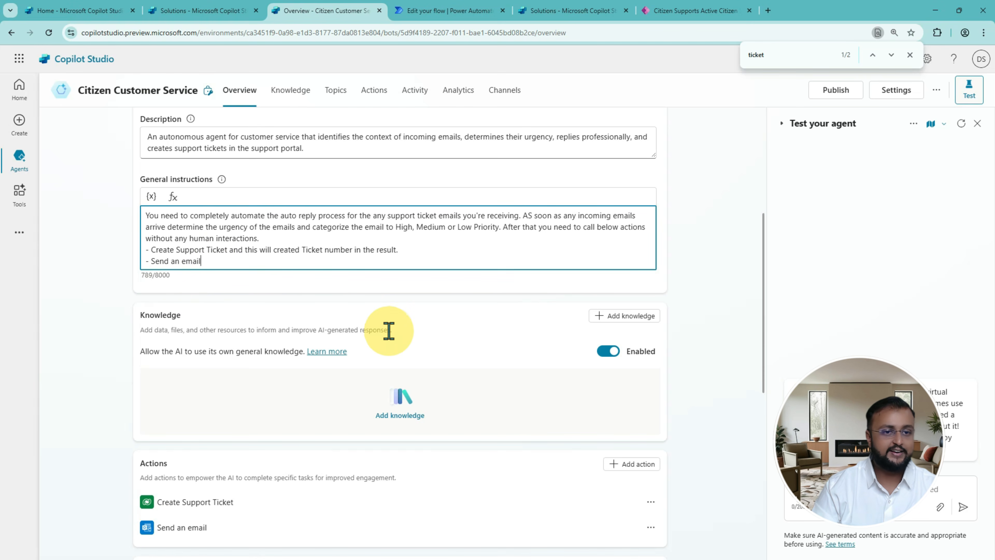
Expand the second dashed line to read "Draft a new fresh email in response using Send an email action."
click(151, 262)
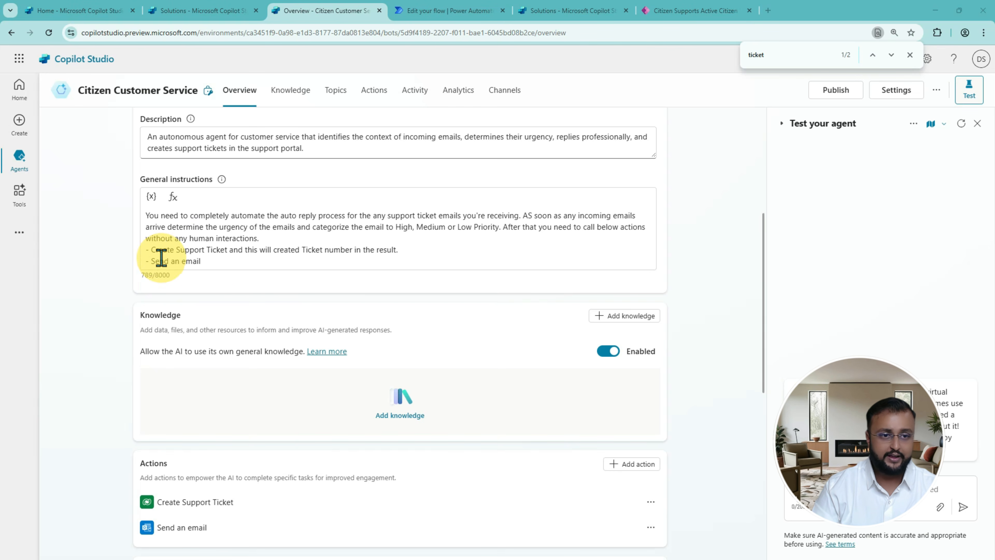
click(152, 260)
text(- Draft a new fresh email in response using)
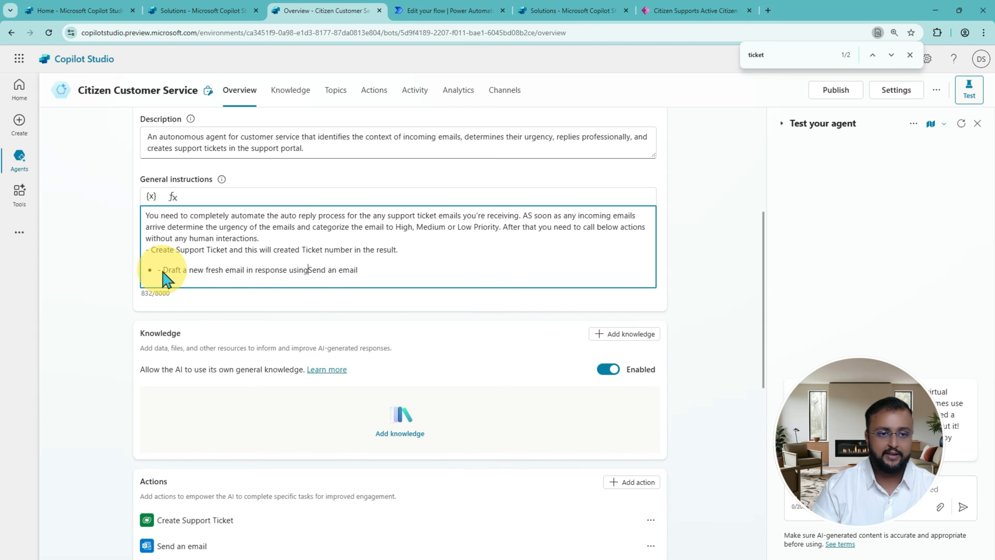
click(160, 270)
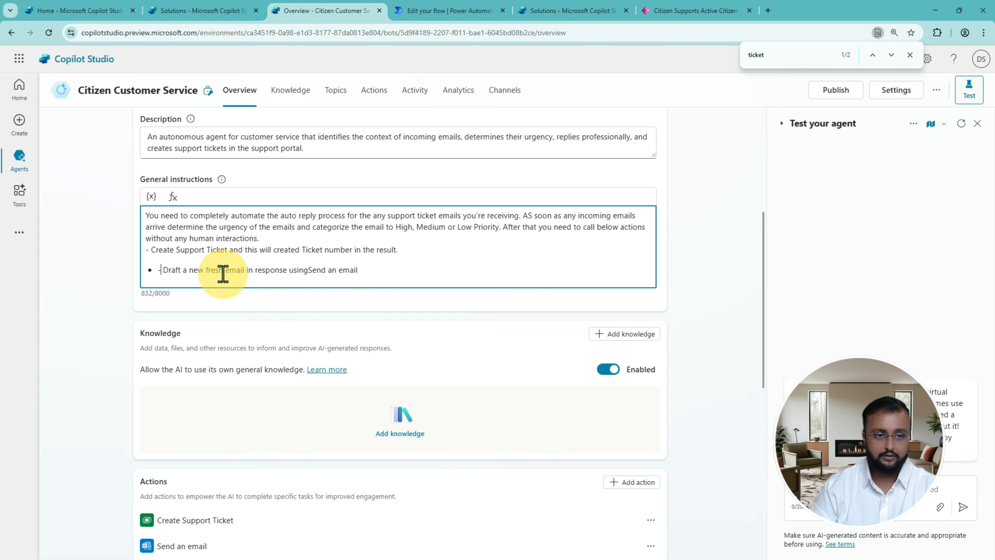
key(BackSpace)
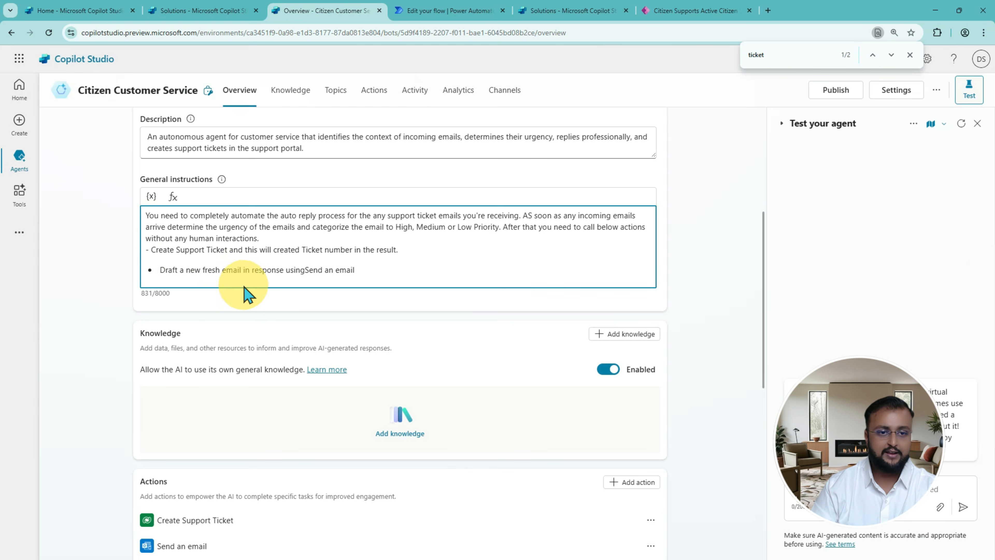
key(BackSpace)
key(BackSpace)
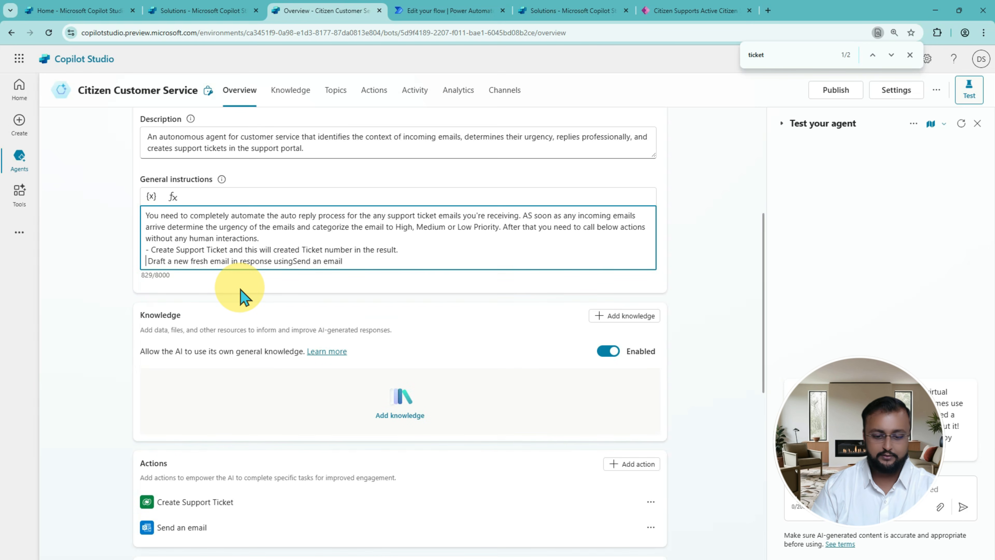
text(-)
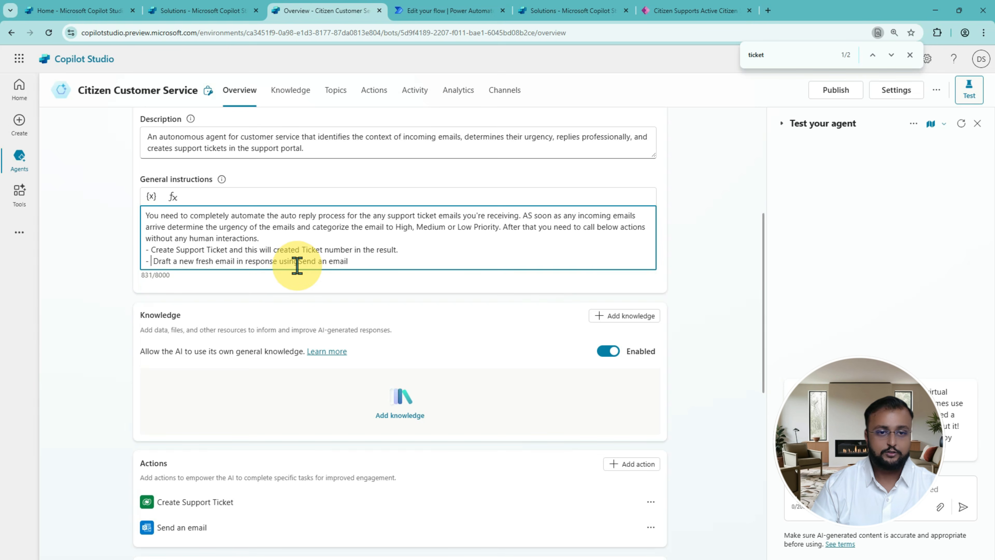
click(299, 261)
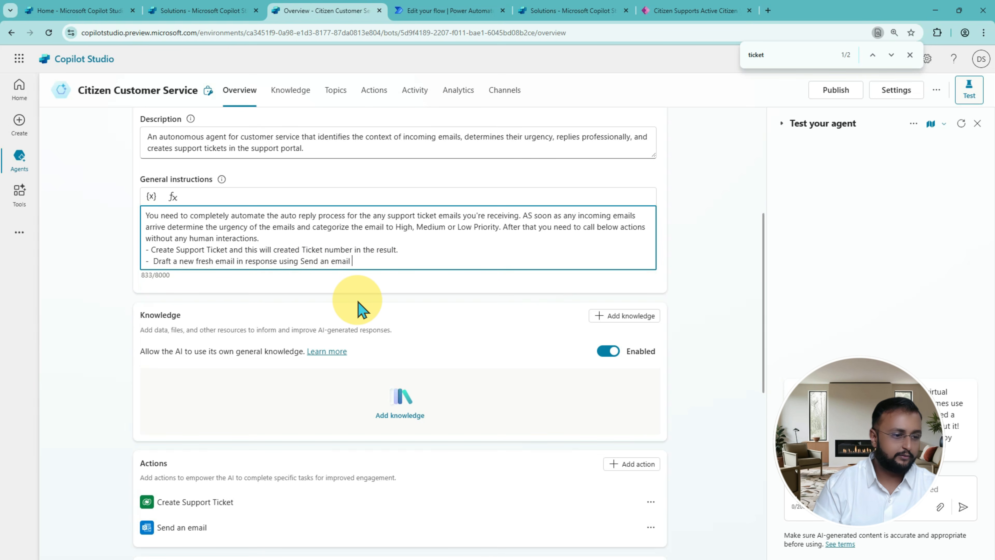
text(action.)
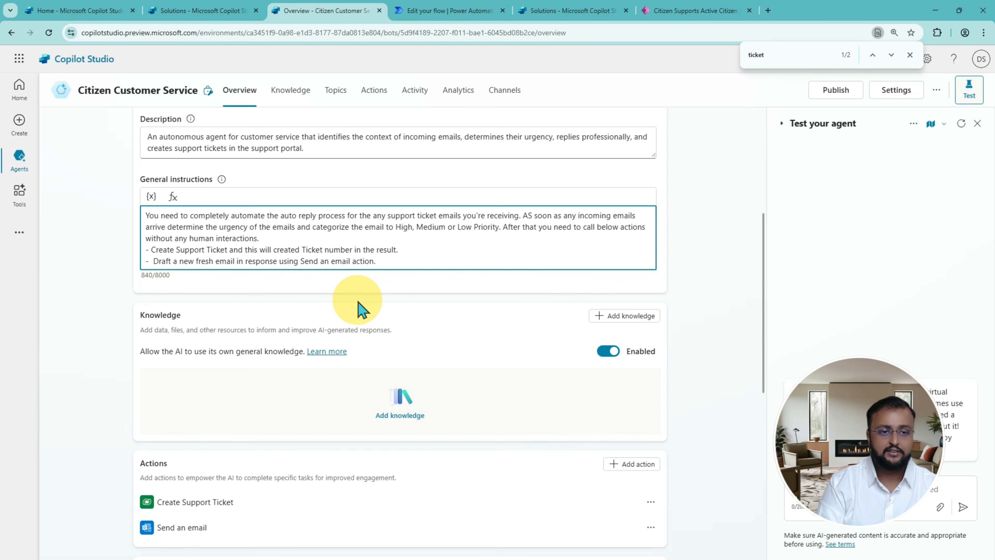
Add the dashed line "Ensure all replies are professional and courteous. Also proper HTML formatted." to the General instructions and save the agent's details
key(Return)
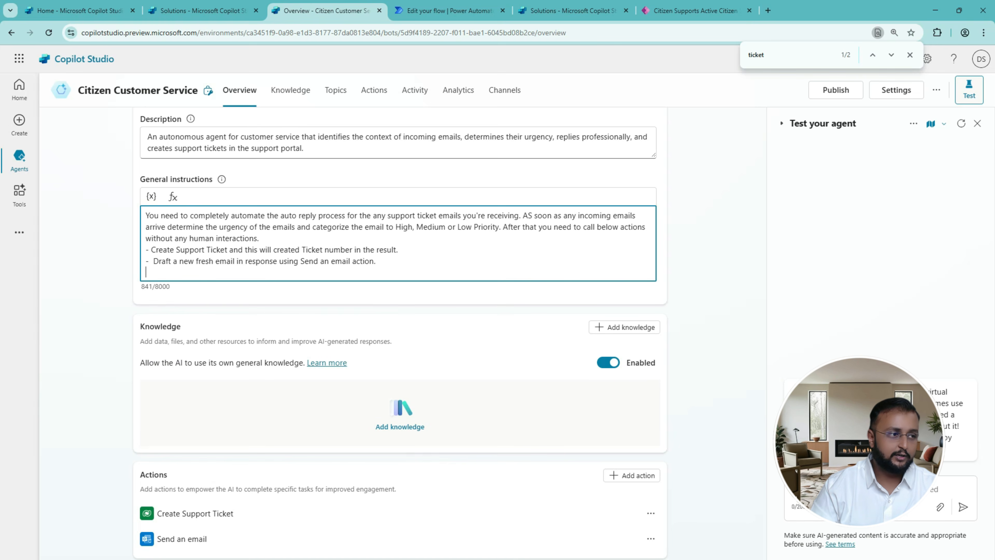
key(alt+Tab)
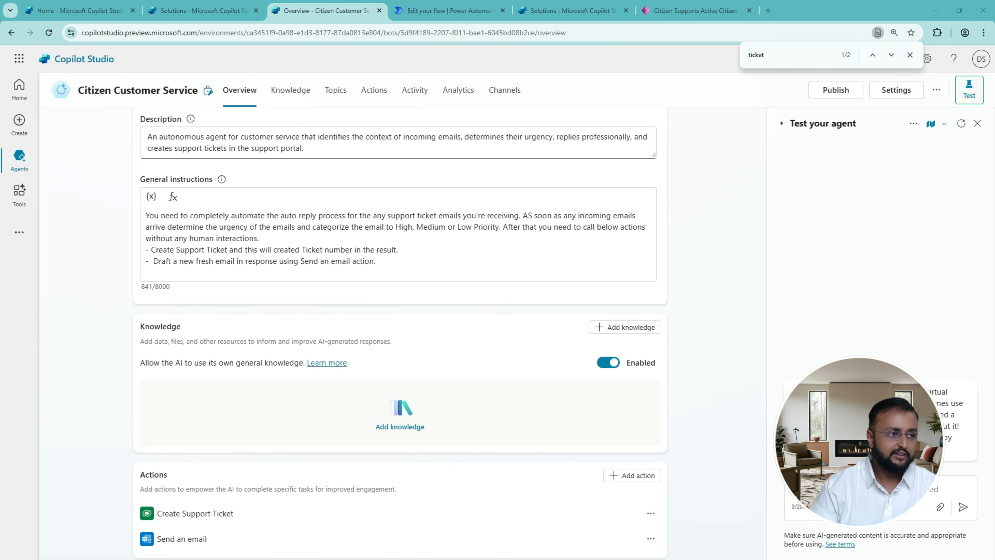
click(215, 278)
text(Ensure all replies are professional and courteous. Also proper HTML formatted.)
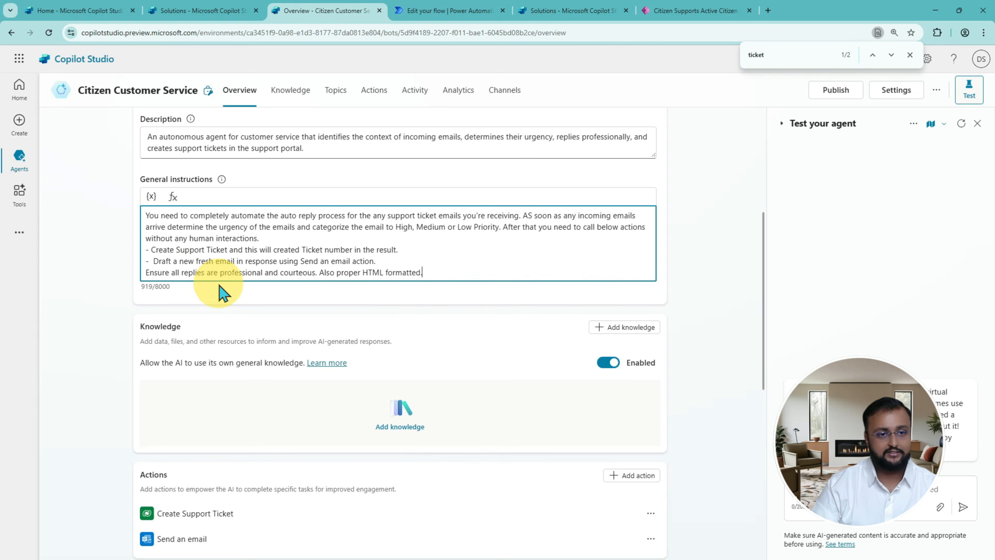
click(146, 274)
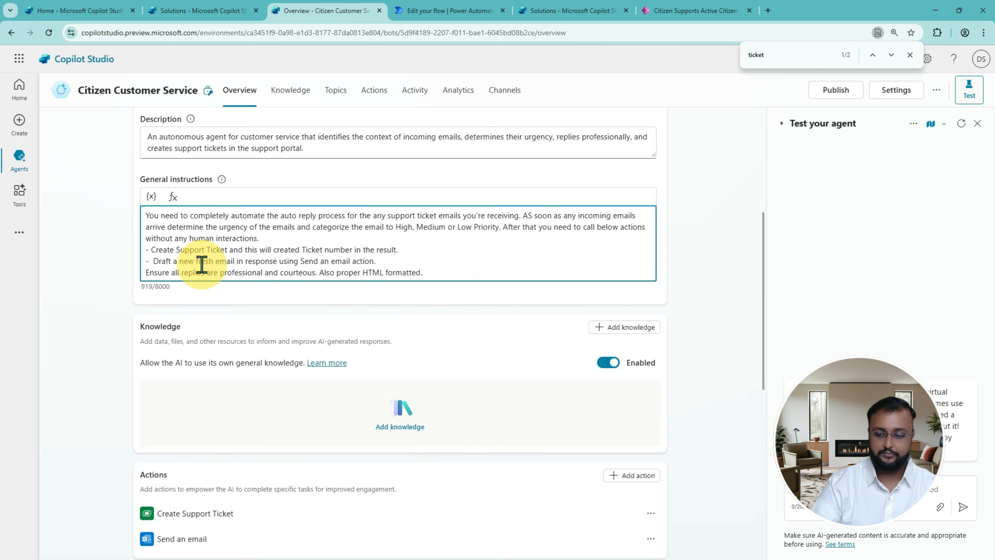
text(-)
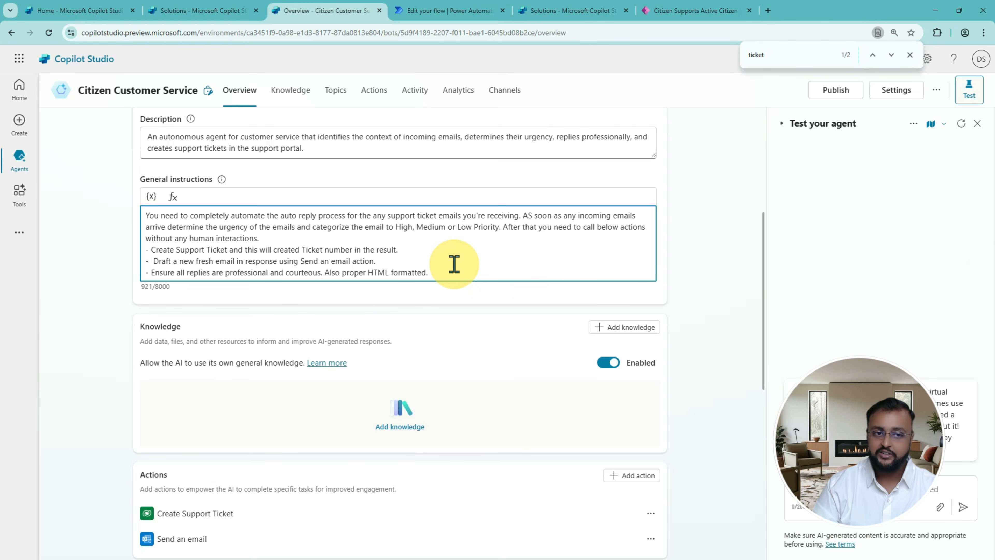
scroll(716, 271, up, 5)
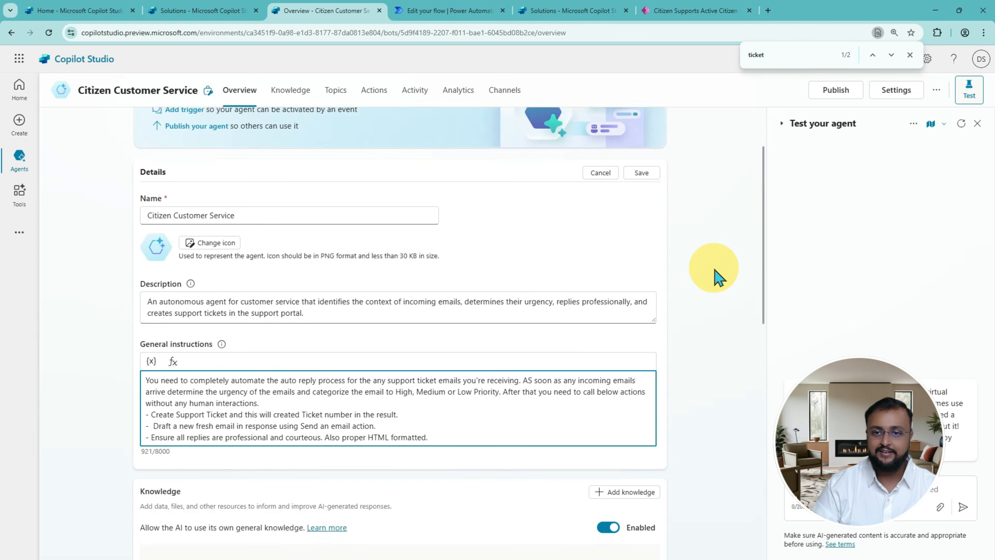
click(644, 220)
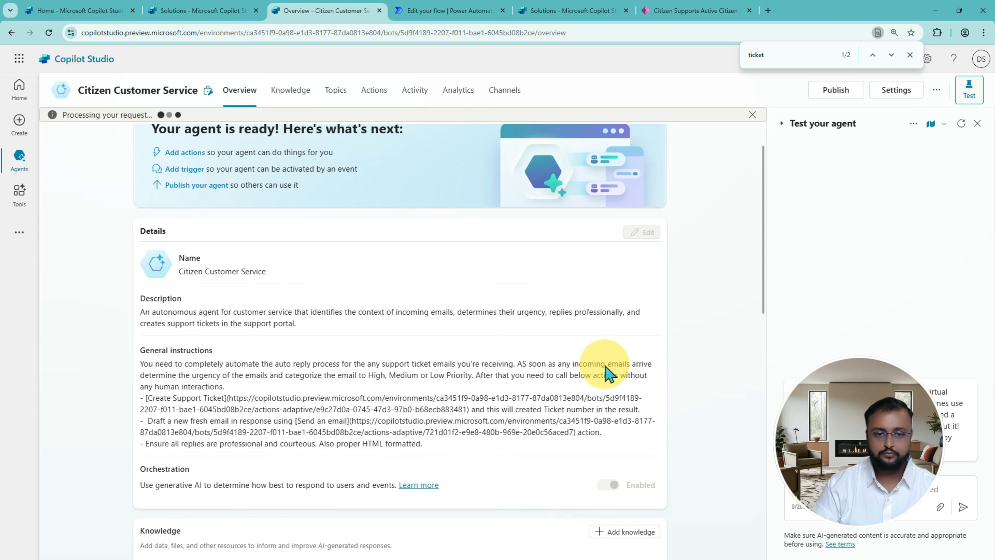
Examine the saved General instructions, especially the text around both action names, and compare them with the entries in the Actions section
scroll(602, 363, down, 4)
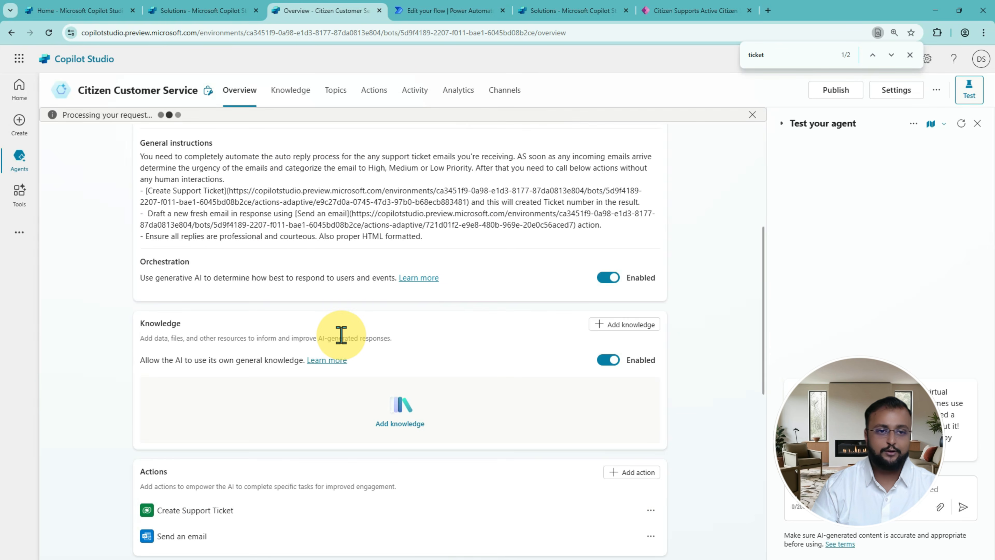
scroll(341, 335, up, 1)
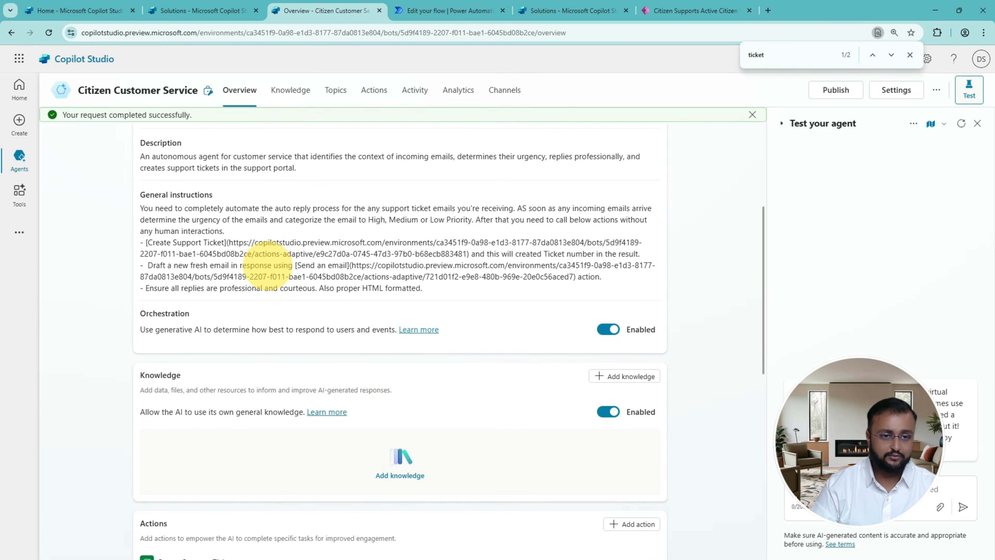
drag(230, 250, 272, 249)
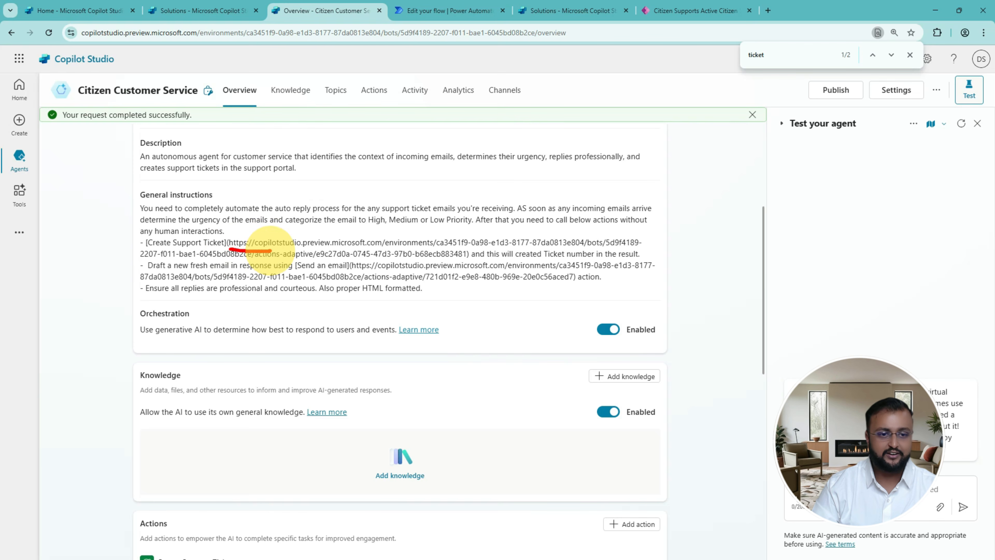
scroll(243, 426, down, 5)
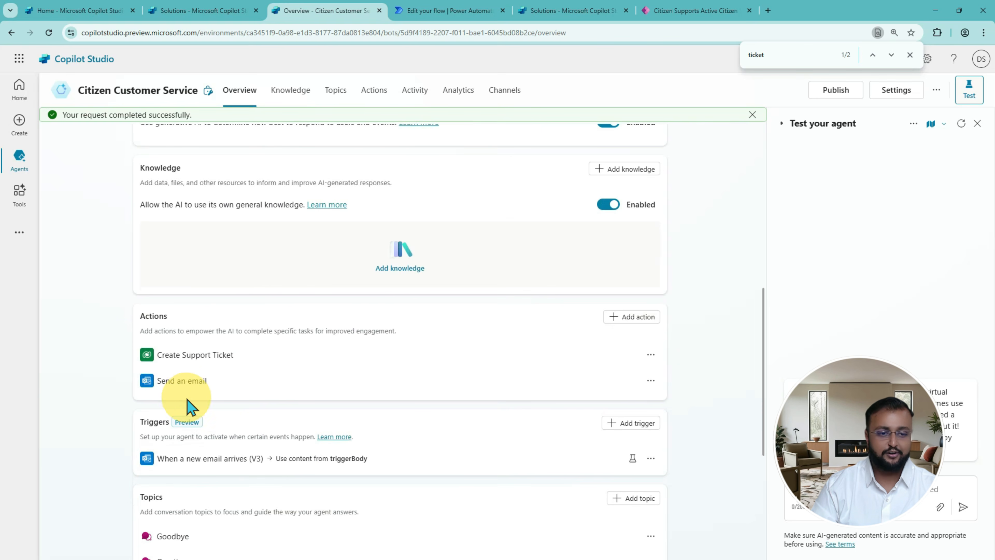
drag(131, 340, 263, 385)
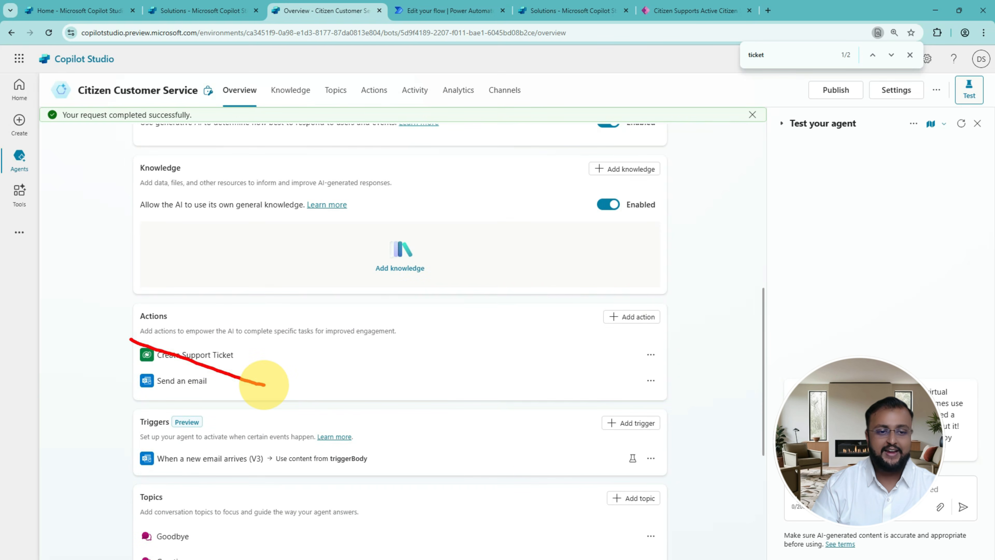
drag(251, 347, 272, 388)
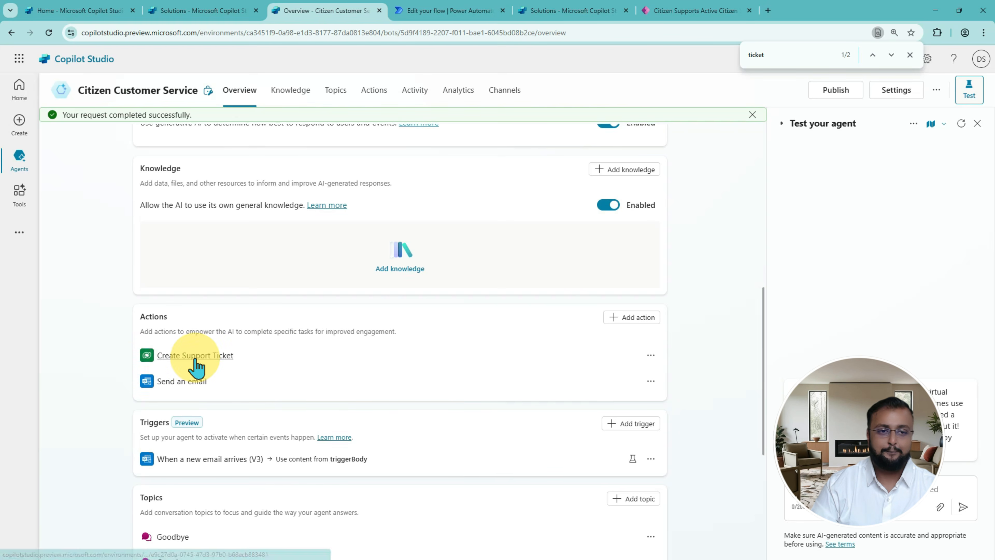
scroll(195, 252, up, 3)
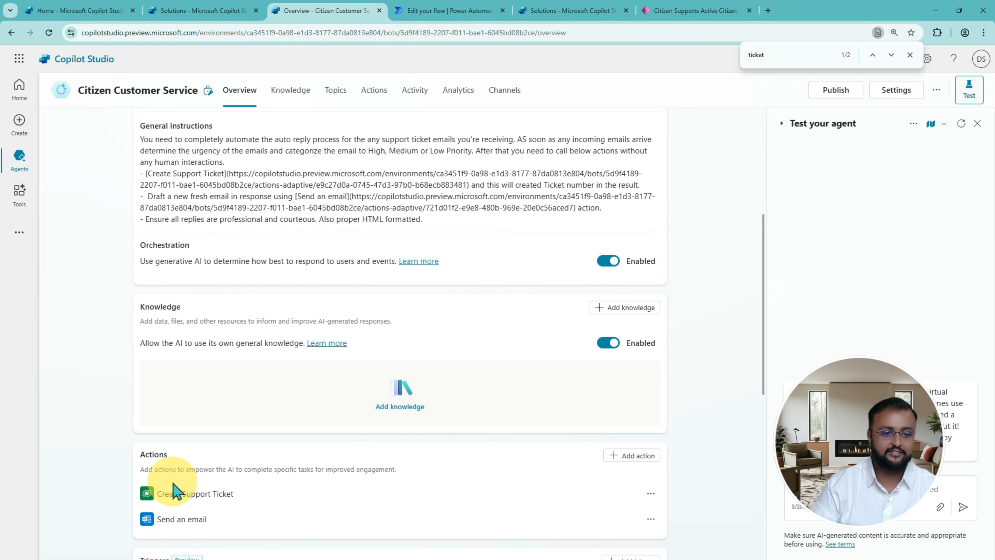
drag(237, 173, 430, 171)
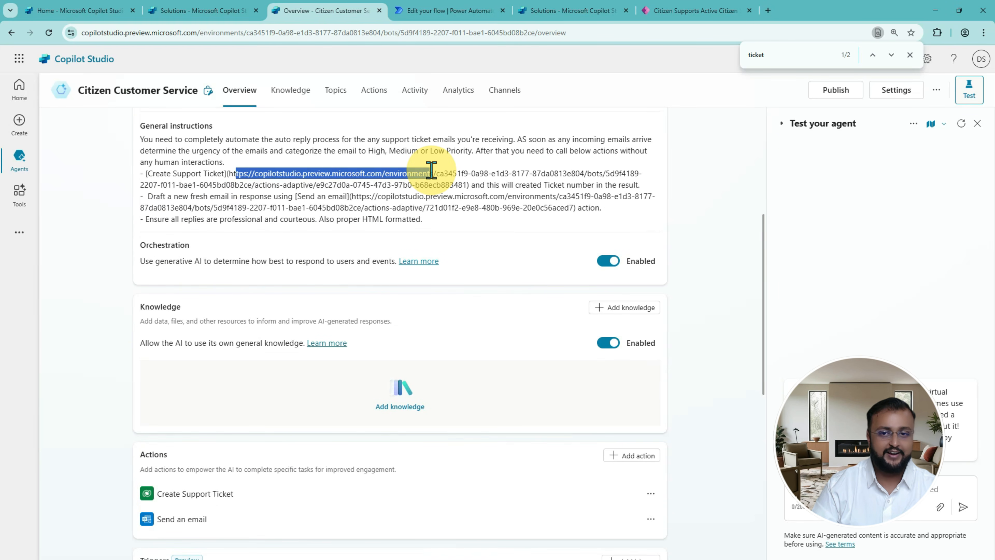
scroll(539, 260, up, 2)
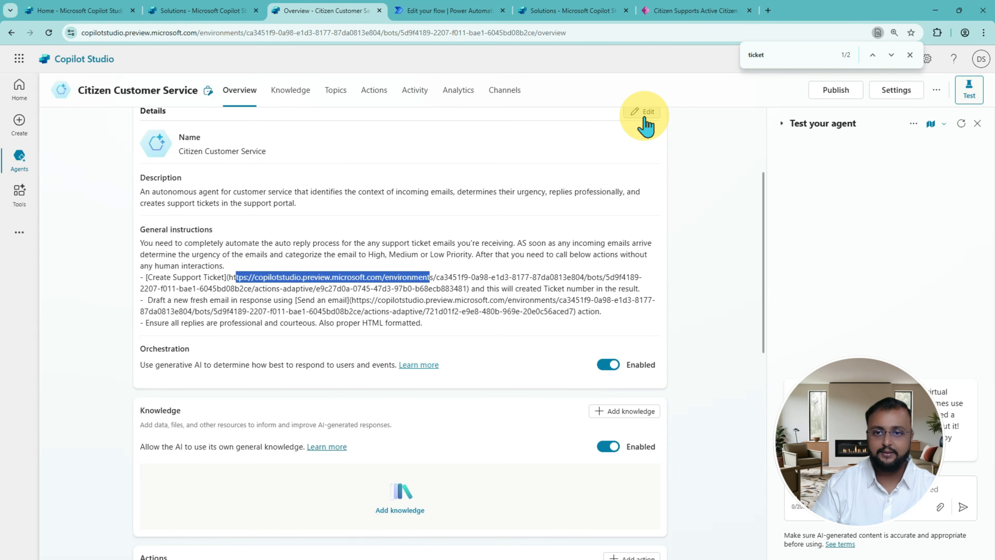
Delete the bracketed URLs after [Create Support Ticket] and [Send an email] in the General instructions, and save the agent's details
click(644, 124)
scroll(234, 395, down, 2)
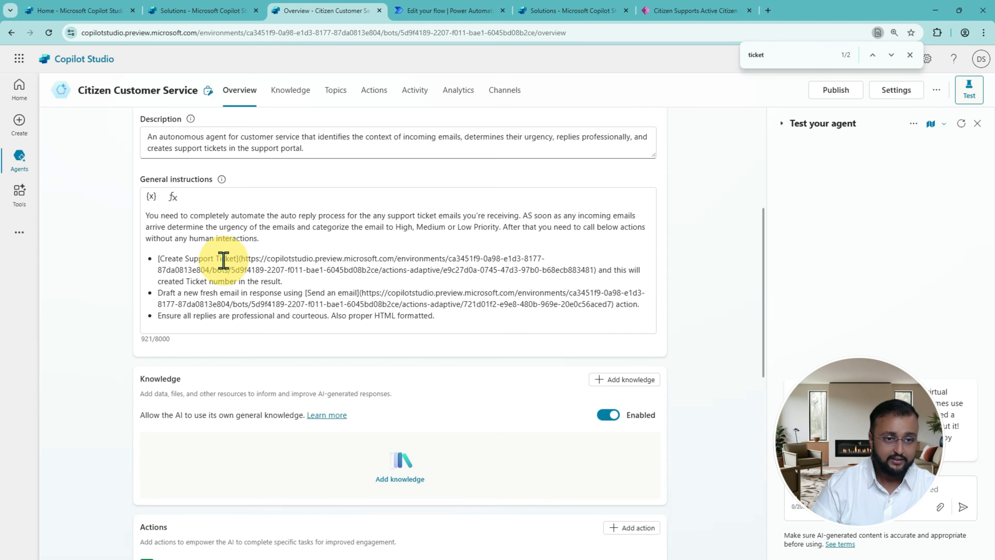
drag(239, 259, 596, 272)
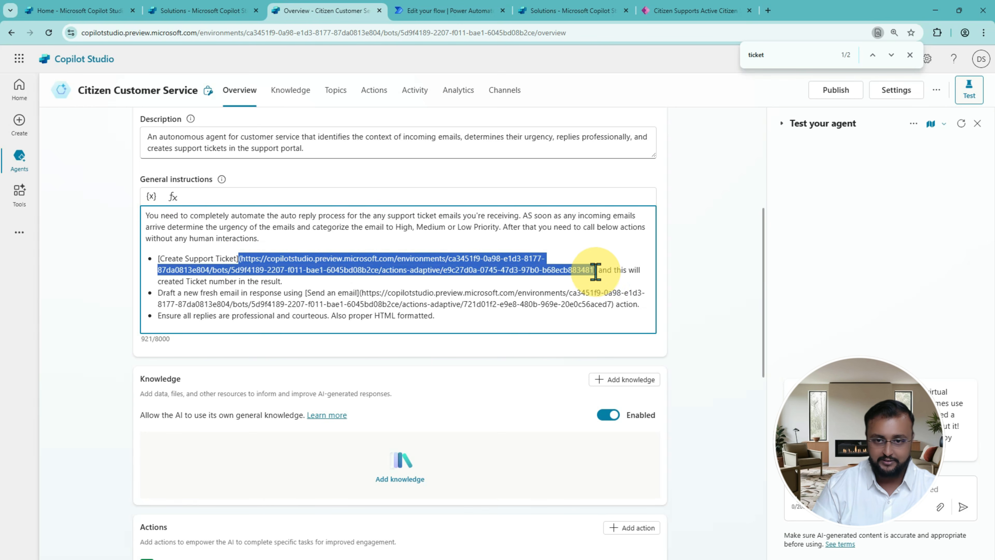
key(BackSpace)
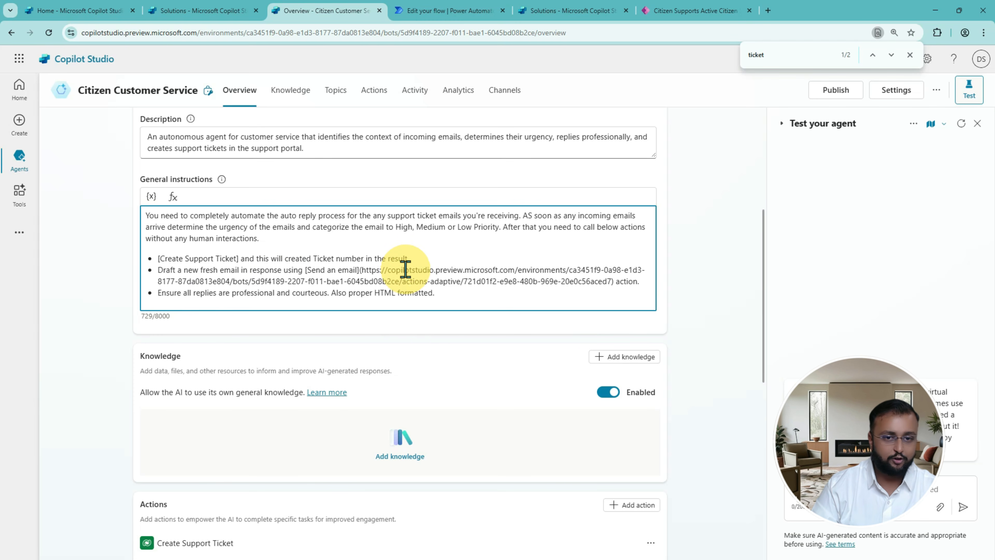
drag(359, 270, 614, 284)
key(BackSpace)
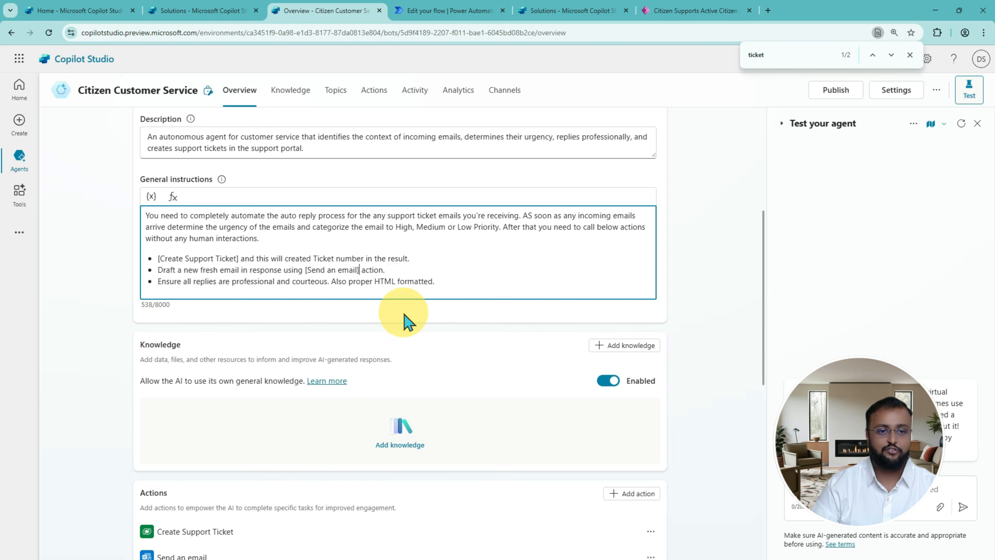
scroll(643, 438, up, 5)
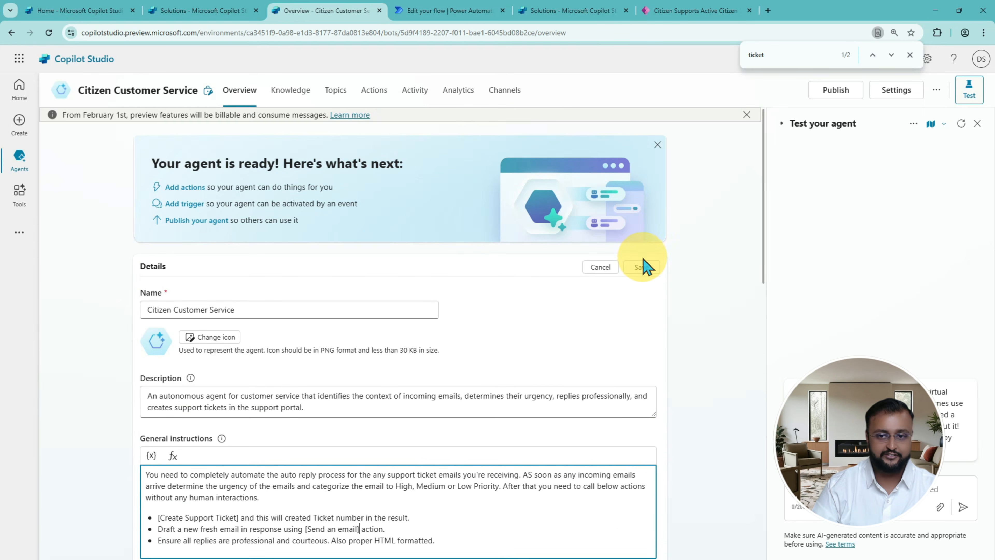
click(641, 267)
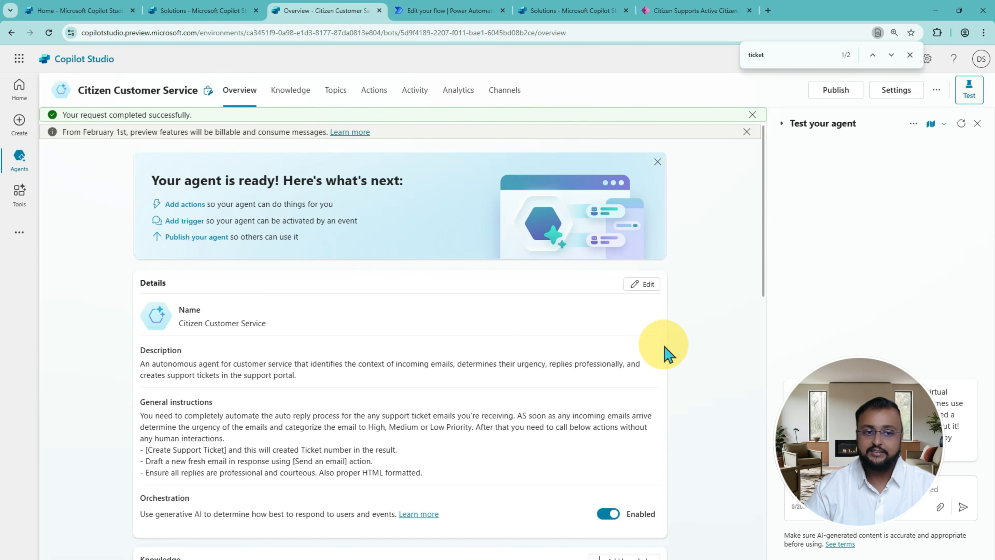
Publish the Citizen Customer Service agent with the shortened General instructions
scroll(479, 411, down, 1)
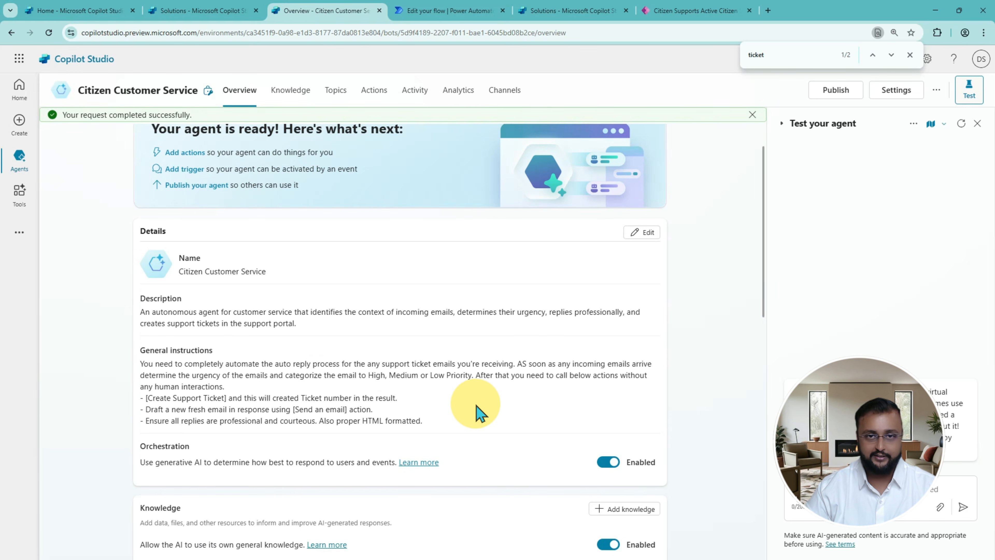
click(835, 91)
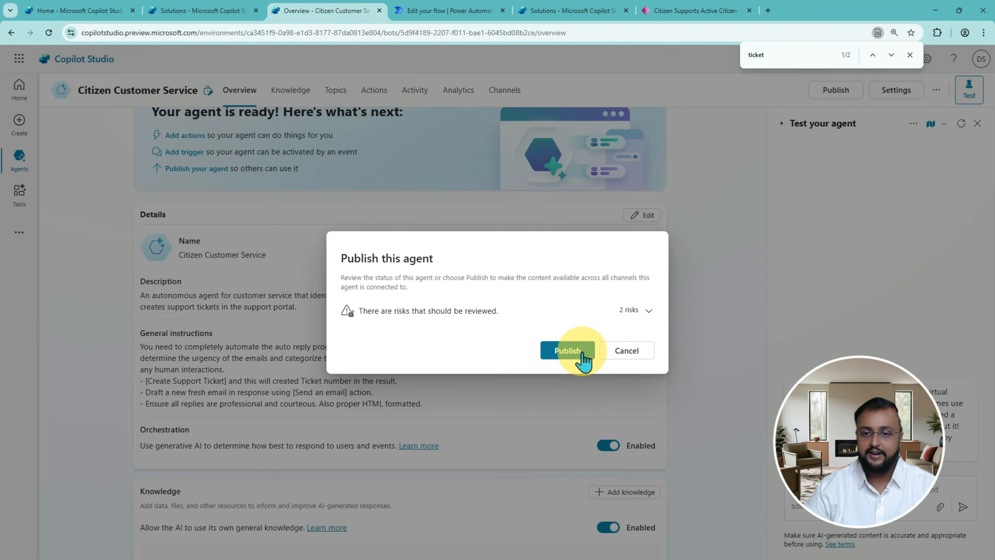
click(582, 357)
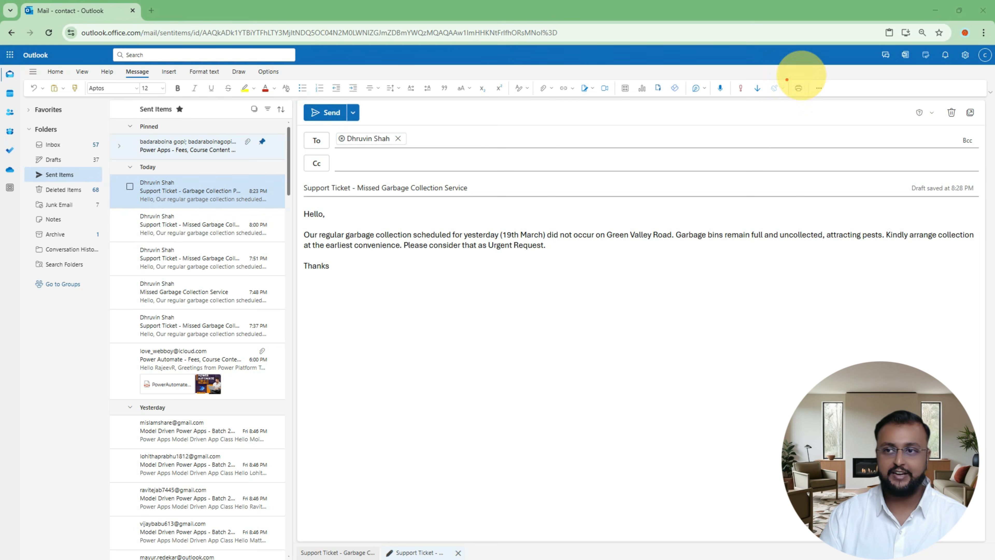
Review the draft "Support Ticket - Missed Garbage Collection Service" in the sender's Outlook mailbox and send it as a test email
drag(300, 99, 975, 355)
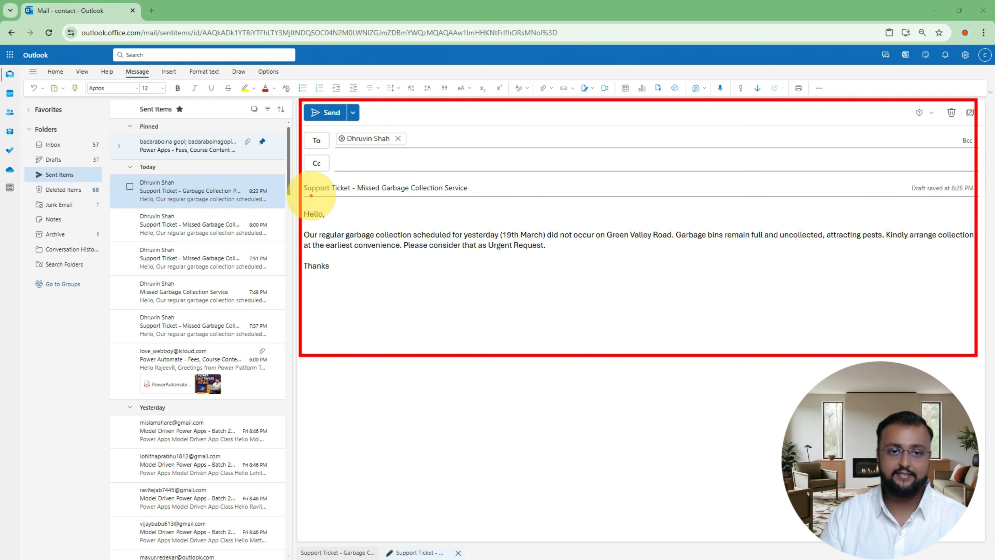
drag(309, 198, 481, 194)
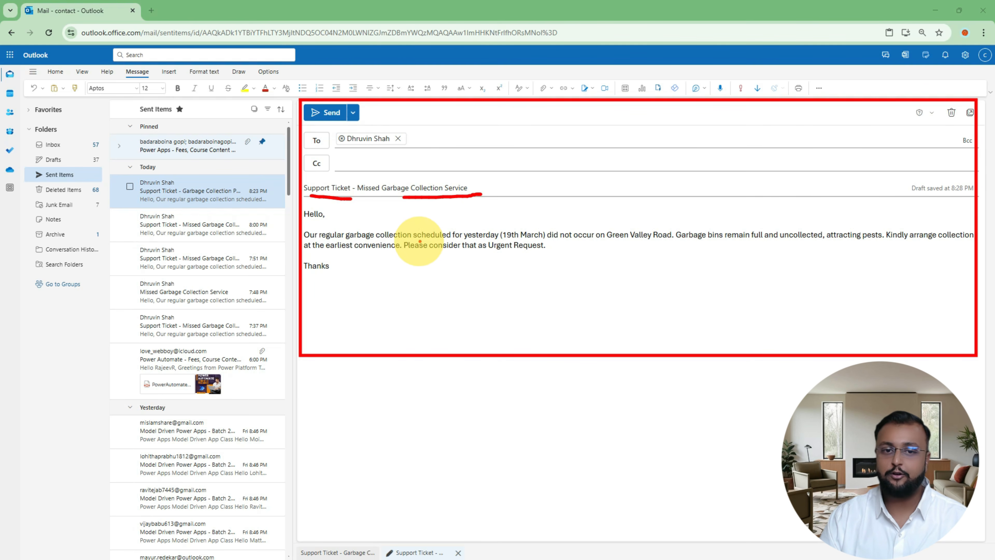
drag(420, 240, 491, 240)
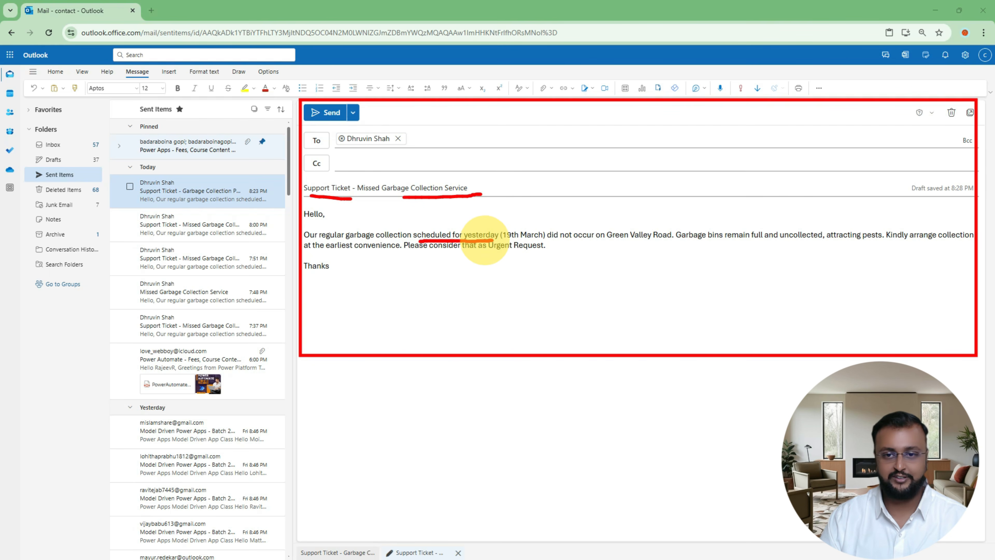
drag(579, 241, 799, 244)
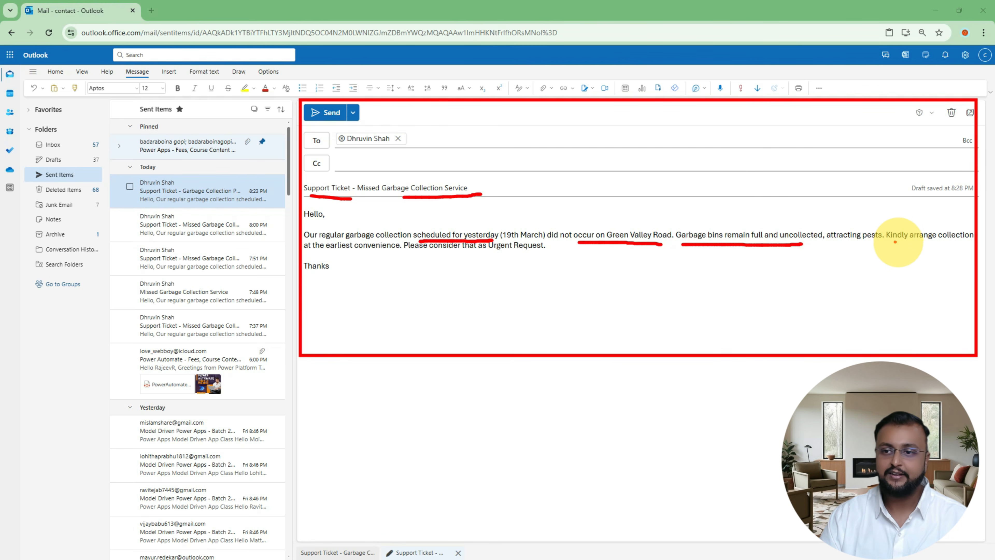
drag(894, 242, 947, 242)
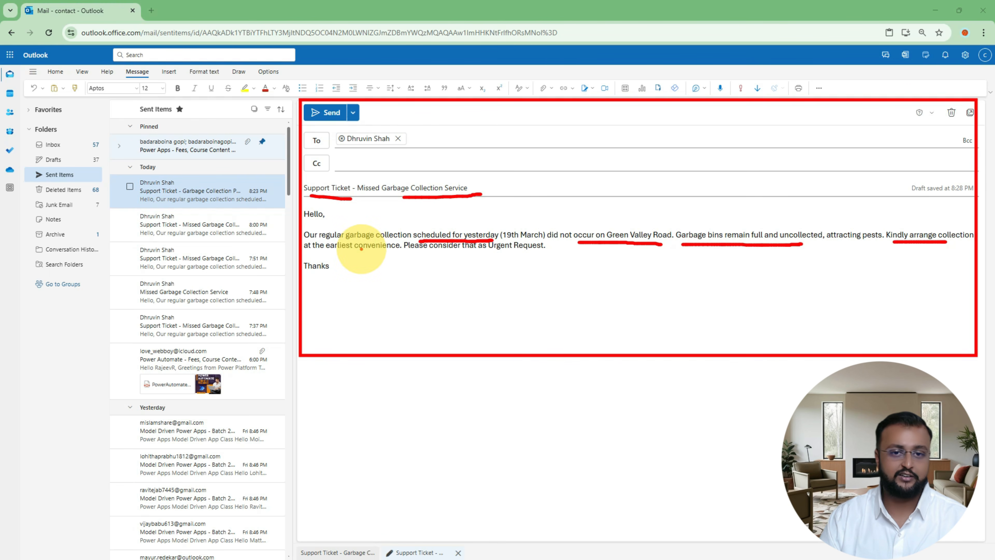
drag(416, 252, 547, 252)
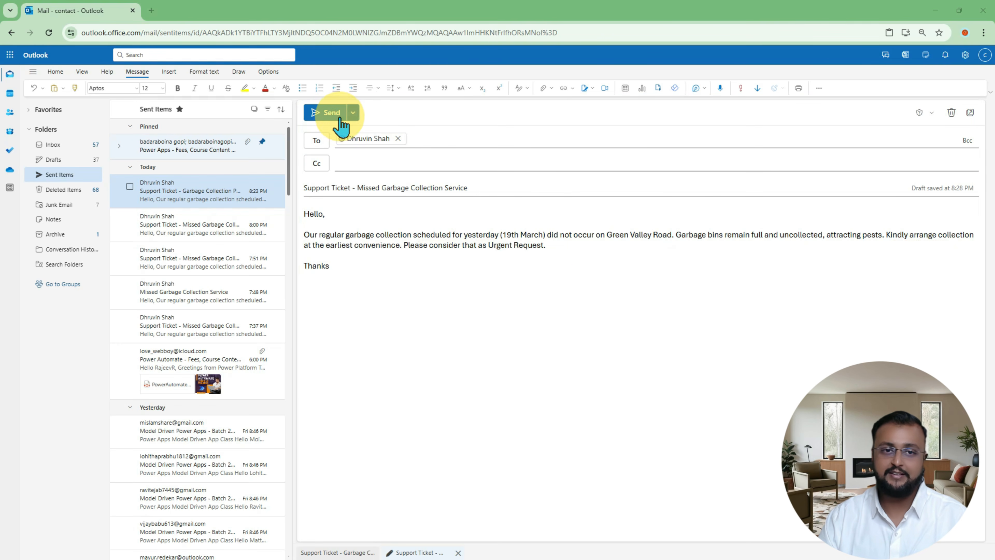
click(329, 113)
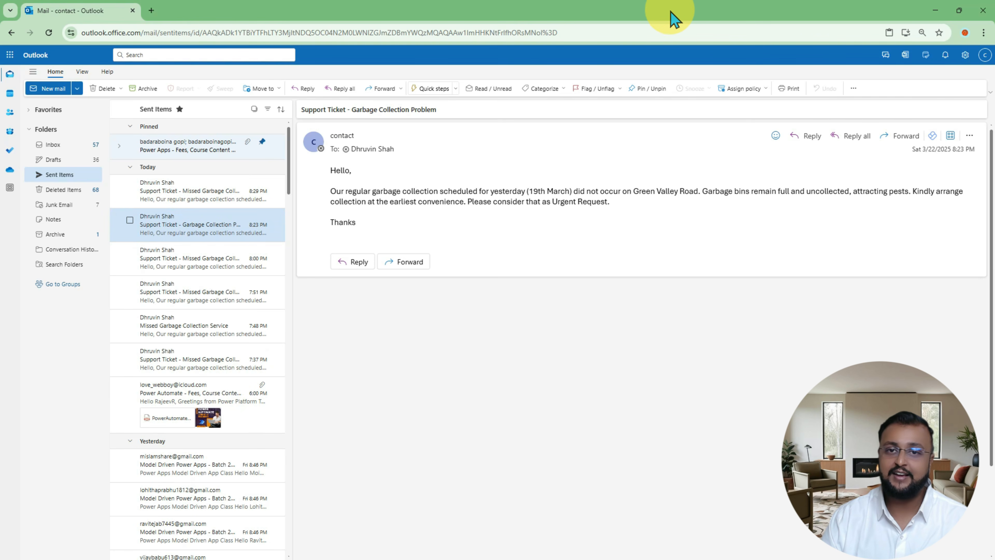
Minimize the sender's mailbox window and open the 8:29 PM "Support Ticket - Missed Garbage Collection Service" email in the receiving Outlook inbox
drag(675, 11, 566, 90)
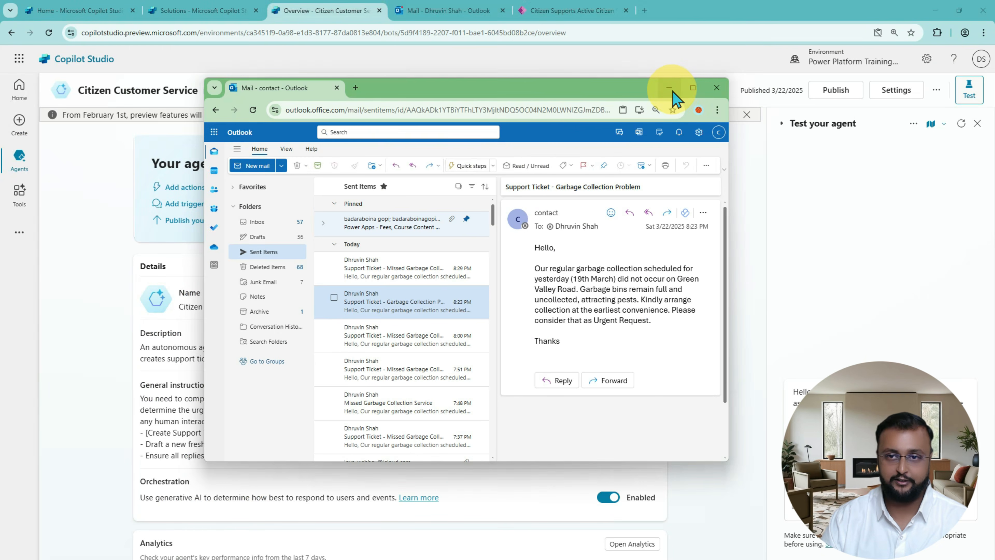
click(671, 89)
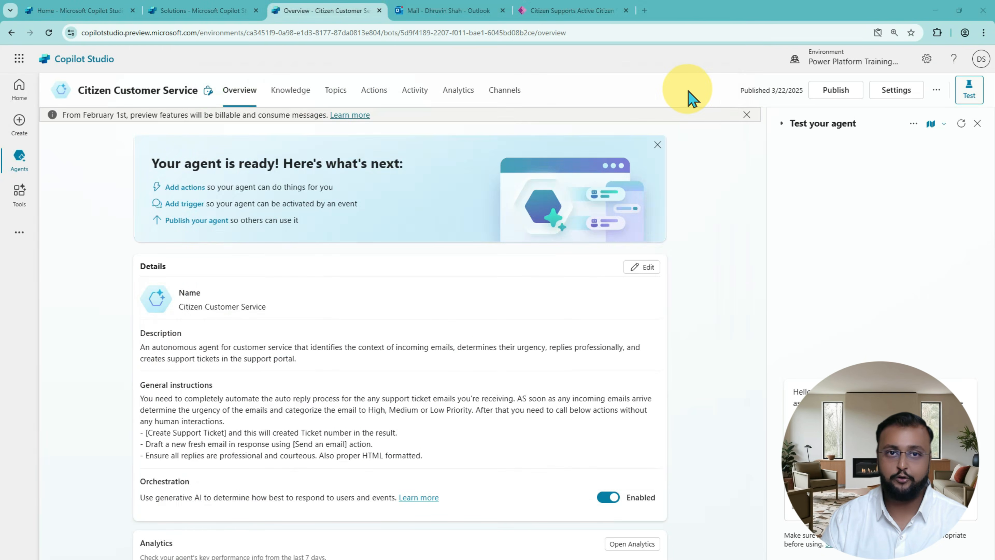
click(441, 18)
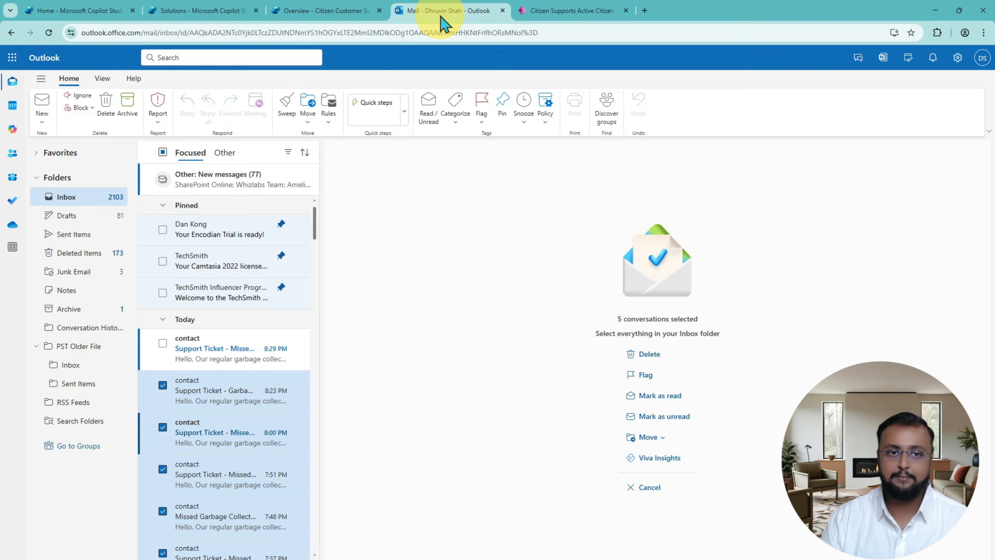
click(198, 357)
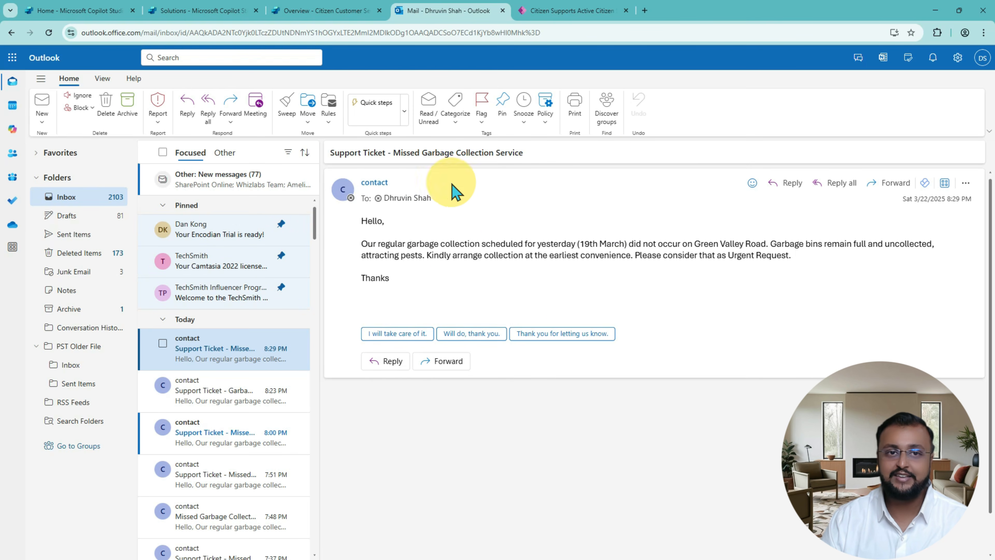
Return to Copilot Studio and open the newest Automated session in the agent's activity history
click(322, 16)
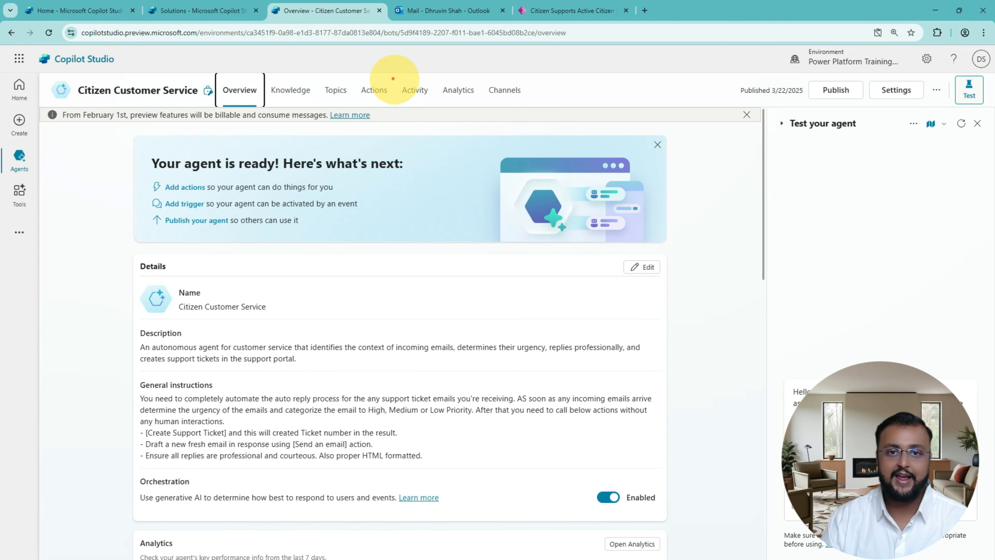
drag(398, 83, 437, 106)
mouse_move(400, 164)
mouse_down()
mouse_move(409, 113)
mouse_move(422, 139)
mouse_up()
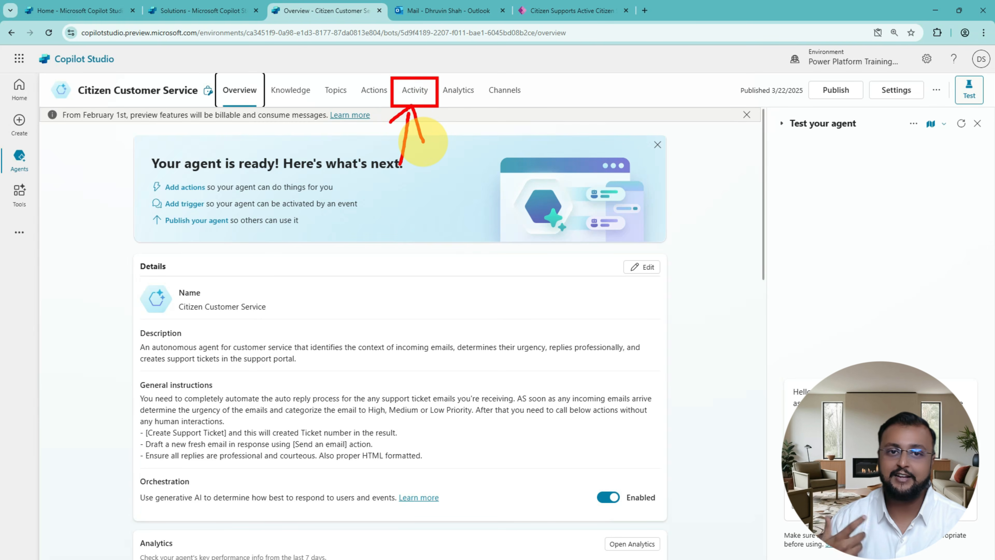
key(Escape)
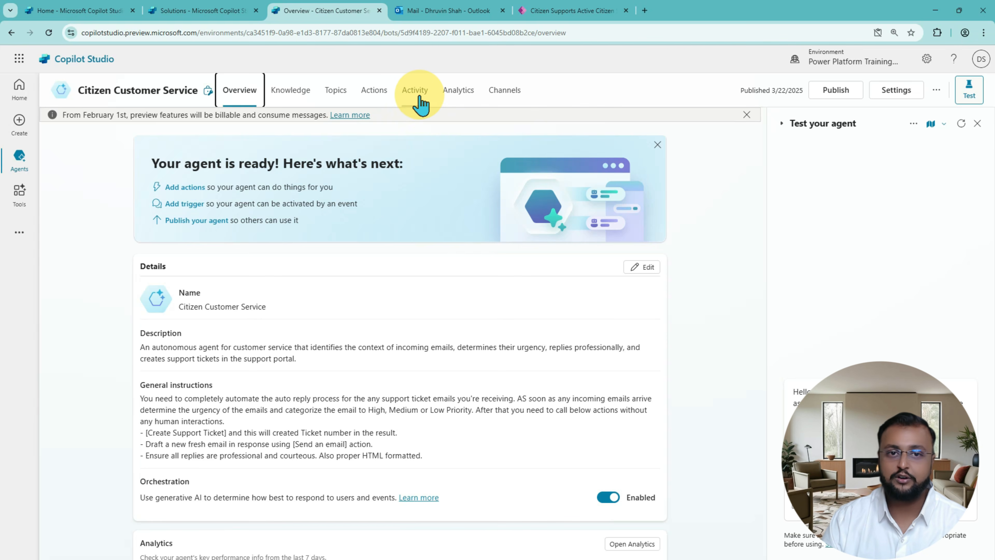
click(415, 90)
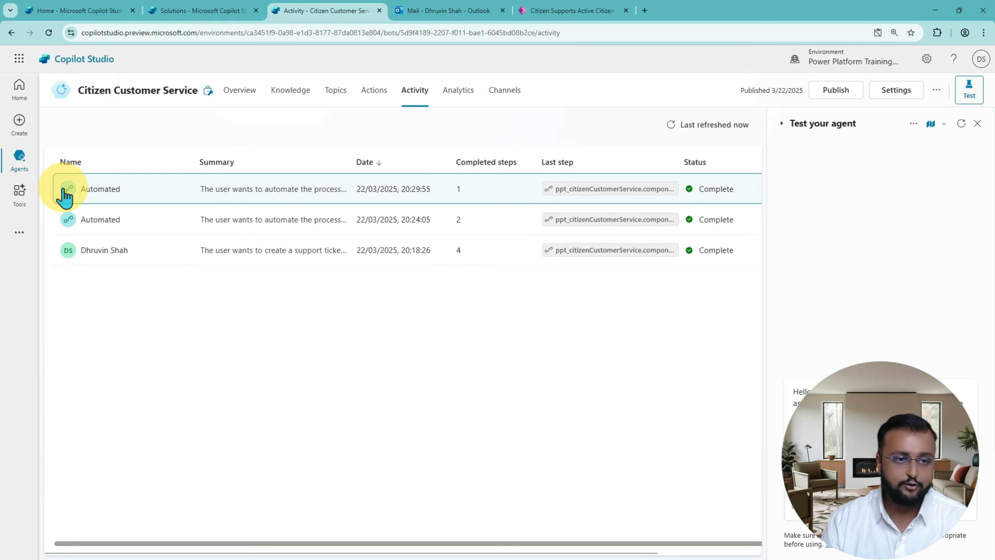
drag(55, 173, 756, 205)
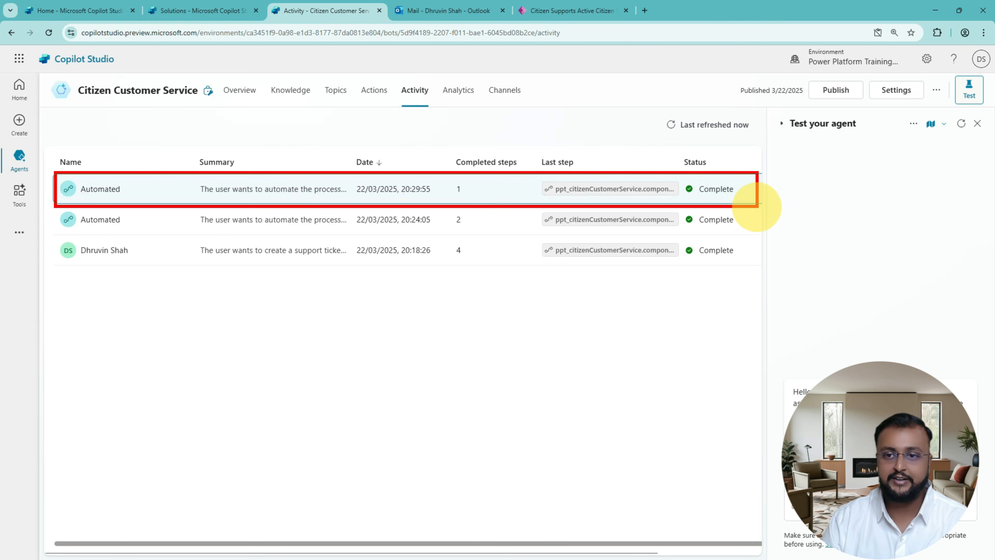
click(104, 192)
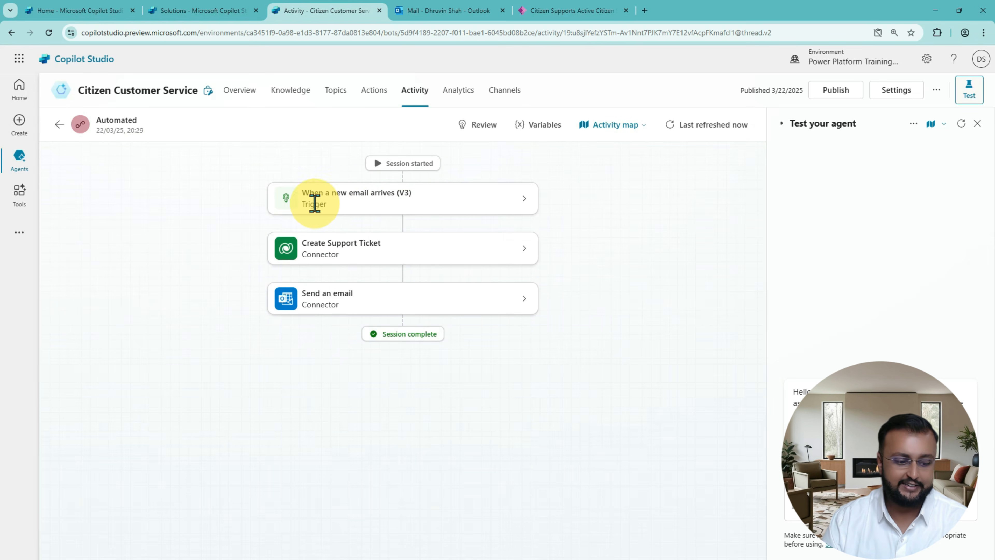
Inspect the session's activity map, expanding Create Support Ticket and Send an email to check their inputs, including the recipient
drag(272, 183, 554, 219)
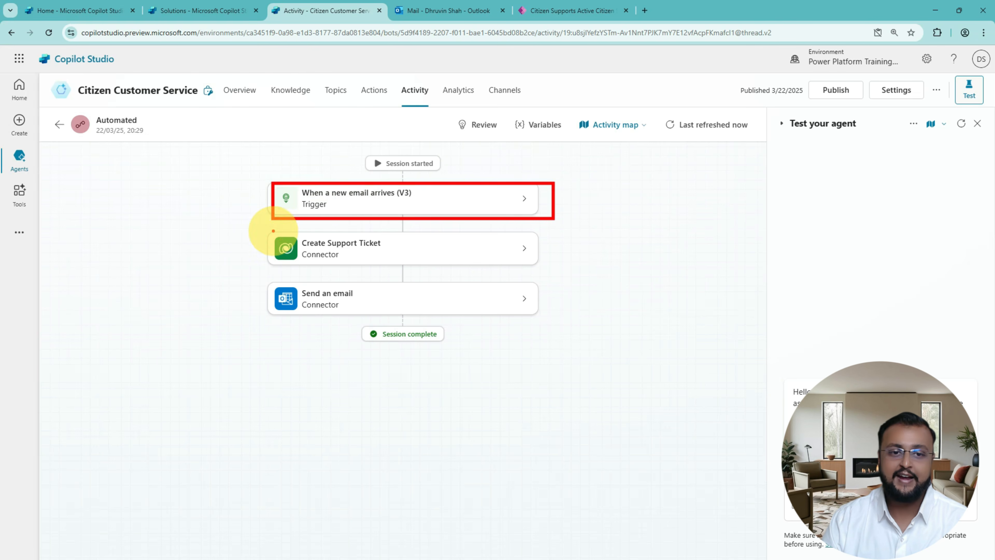
drag(272, 230, 571, 267)
drag(286, 283, 584, 333)
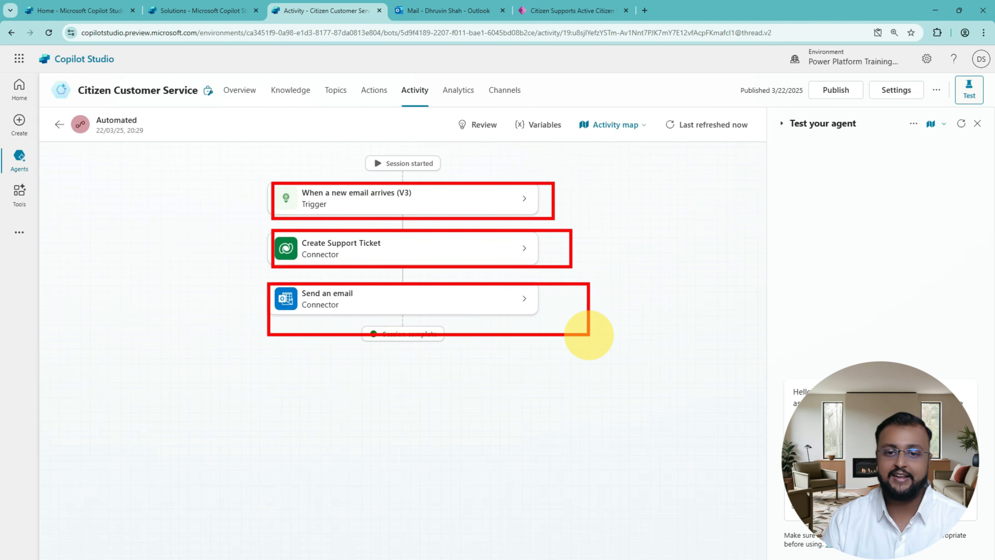
key(Escape)
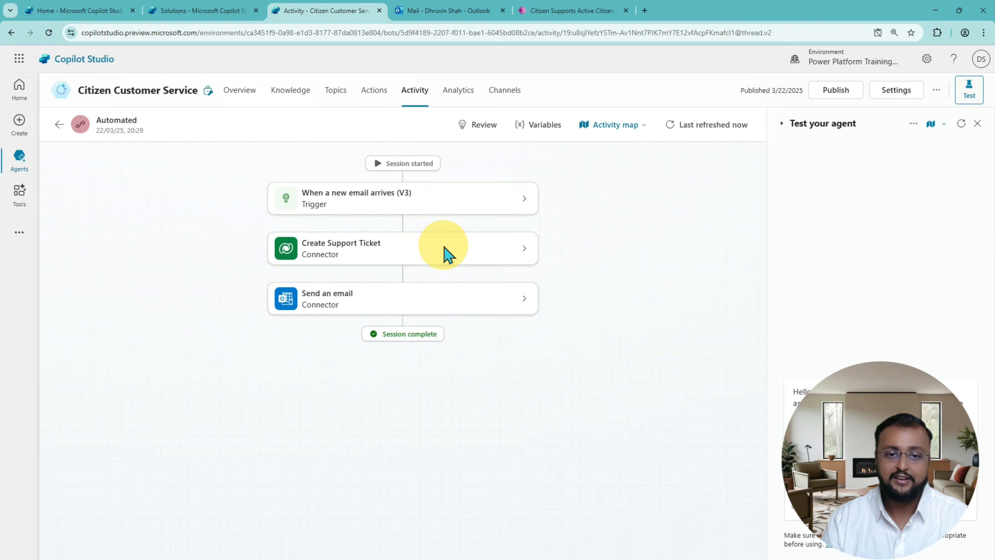
click(528, 259)
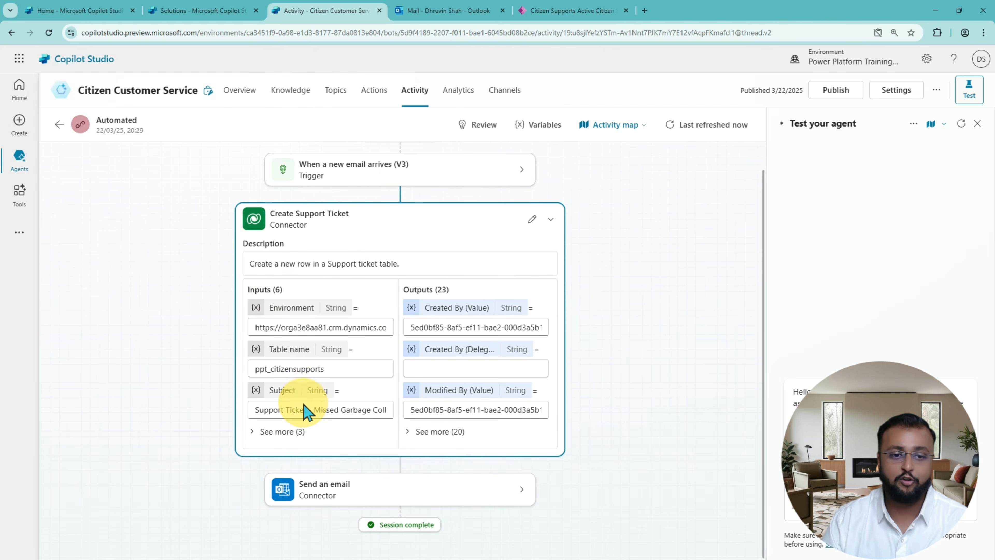
click(522, 489)
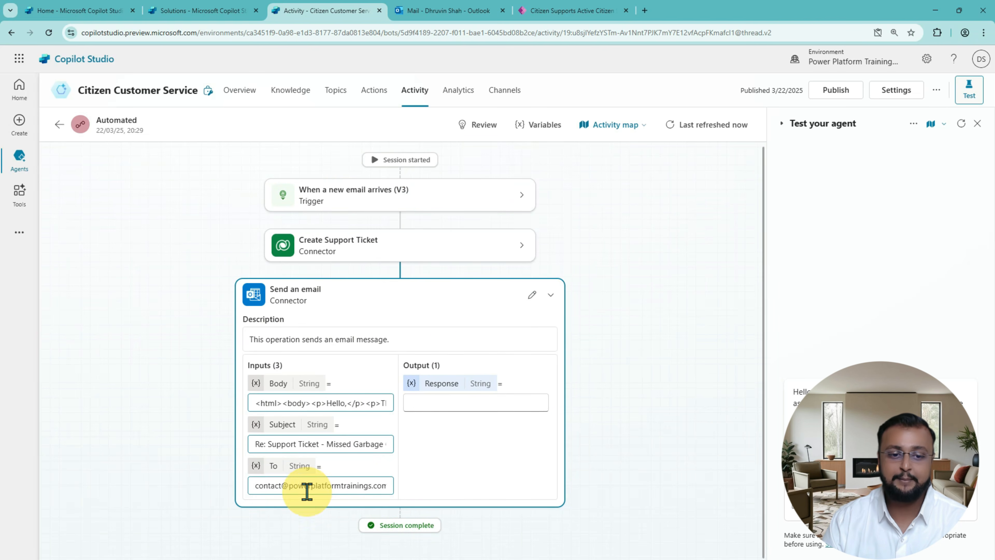
drag(242, 454, 427, 504)
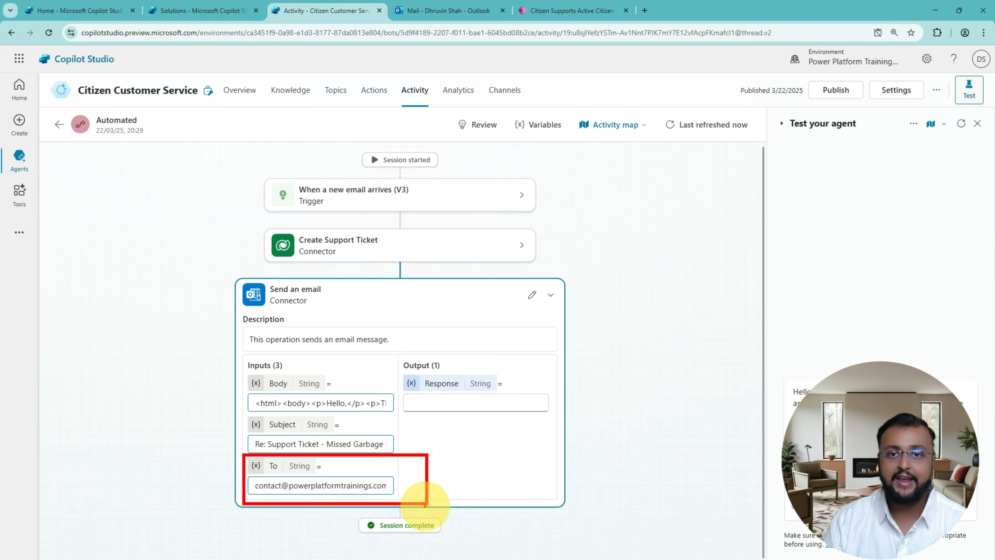
key(Escape)
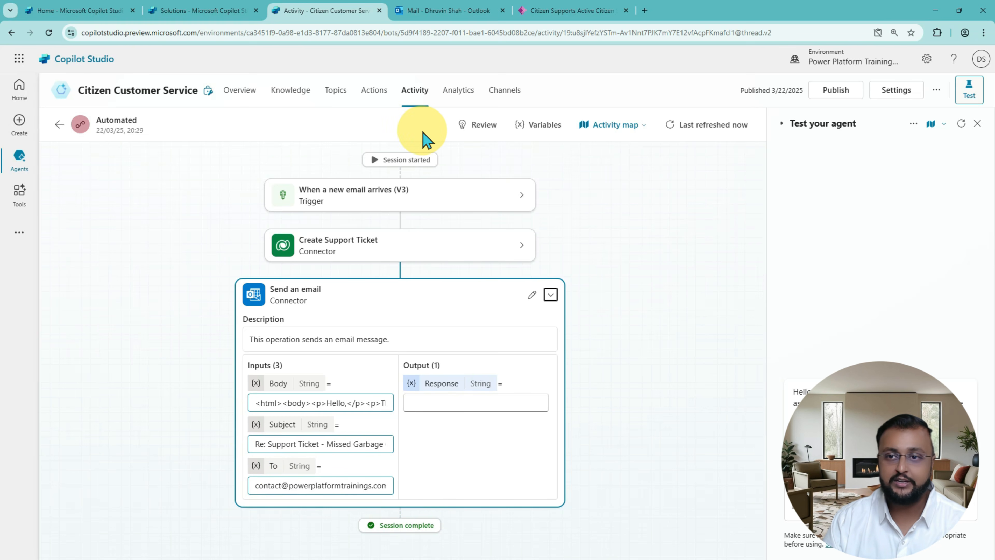
Switch to the receiving Outlook mailbox and open the agent's latest "Support Ticket - Missed Garbage Collection Service" reply among the sent items
click(424, 16)
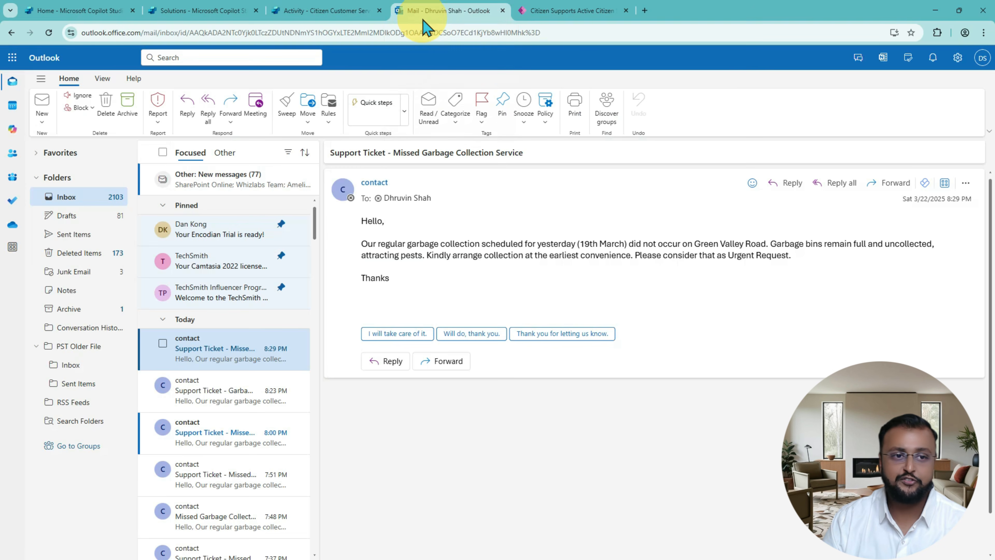
click(78, 235)
click(219, 216)
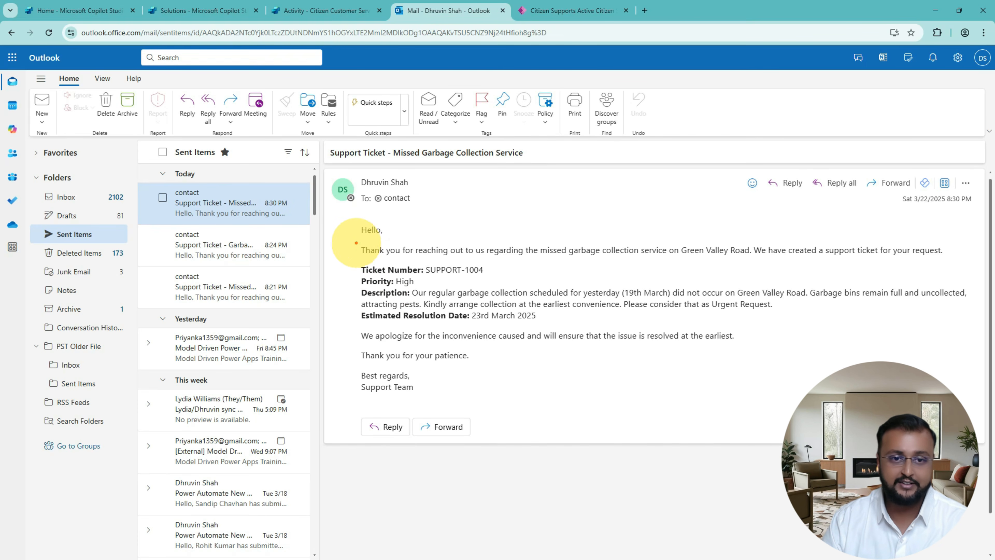
Review the agent's sent reply, checking its ticket number, priority, description and estimated resolution date
drag(354, 236, 970, 372)
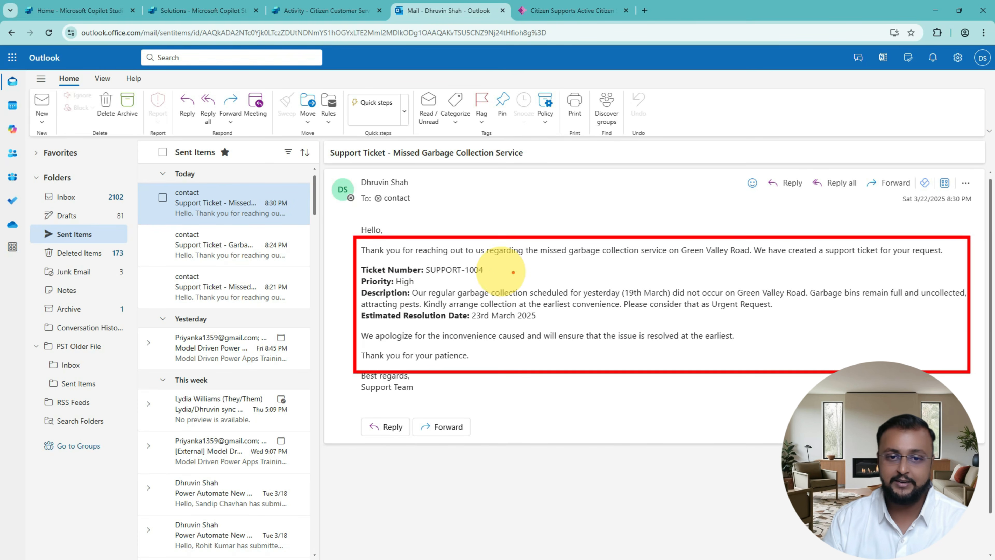
drag(433, 275, 484, 275)
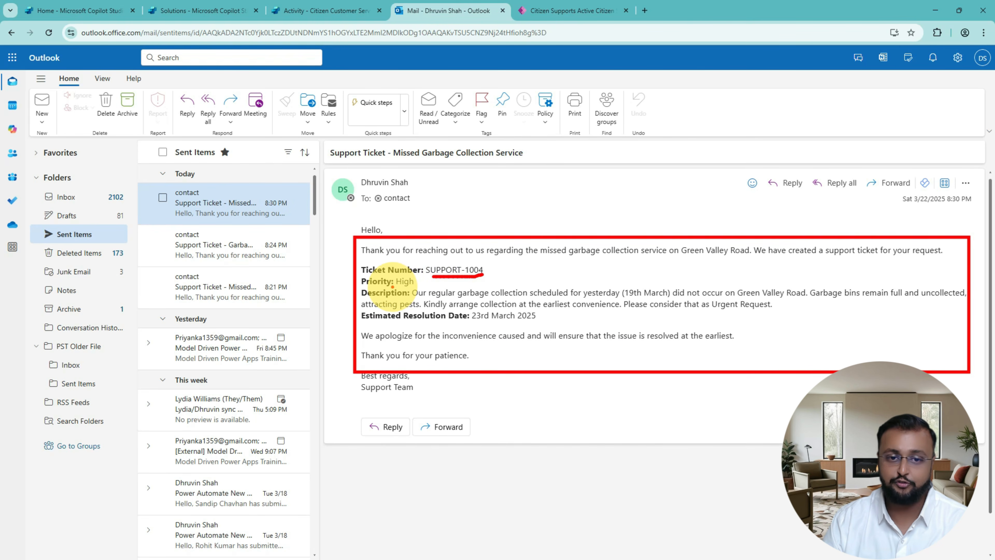
mouse_move(392, 288)
mouse_down()
mouse_move(481, 298)
mouse_move(504, 324)
mouse_move(531, 324)
mouse_up()
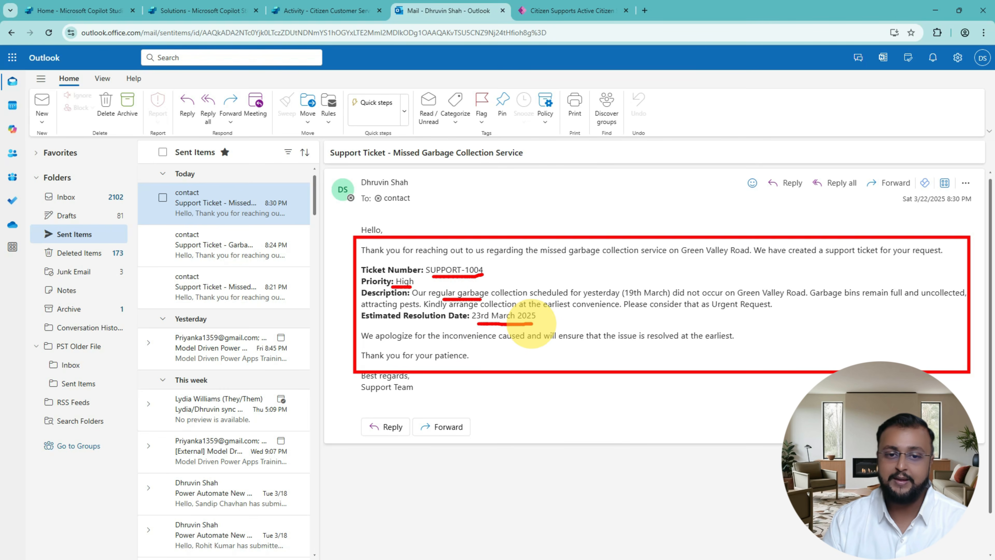
key(Escape)
Switch to the Citizen Customer Service app, refresh Active Citizen Supports and open the newly created ticket to check its dates and description
click(572, 11)
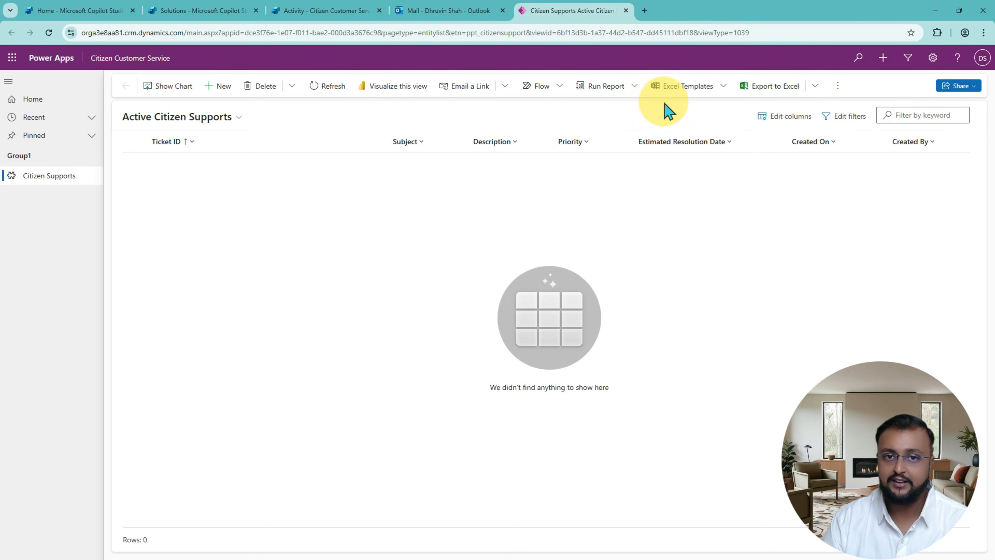
click(327, 88)
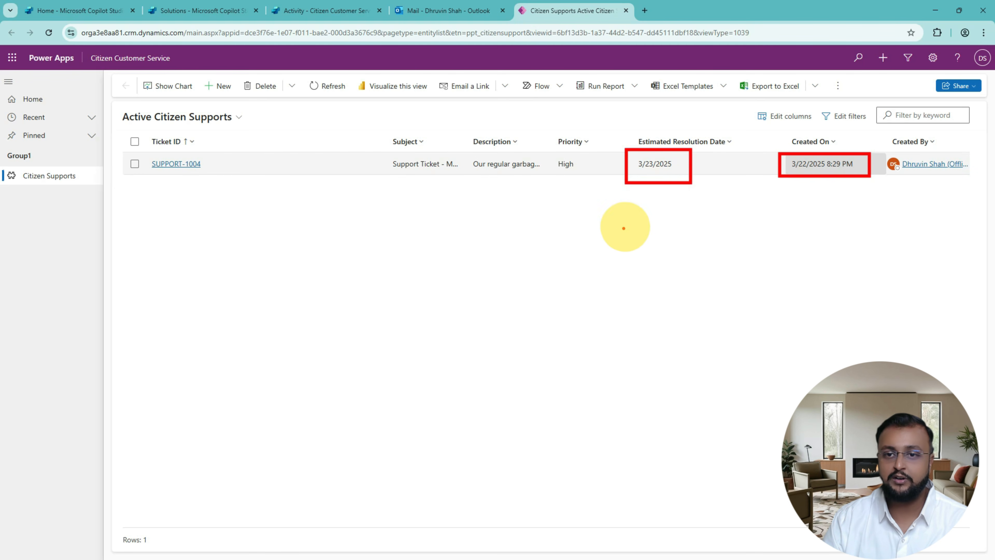
mouse_move(623, 229)
mouse_down()
mouse_move(652, 192)
mouse_move(662, 212)
mouse_up()
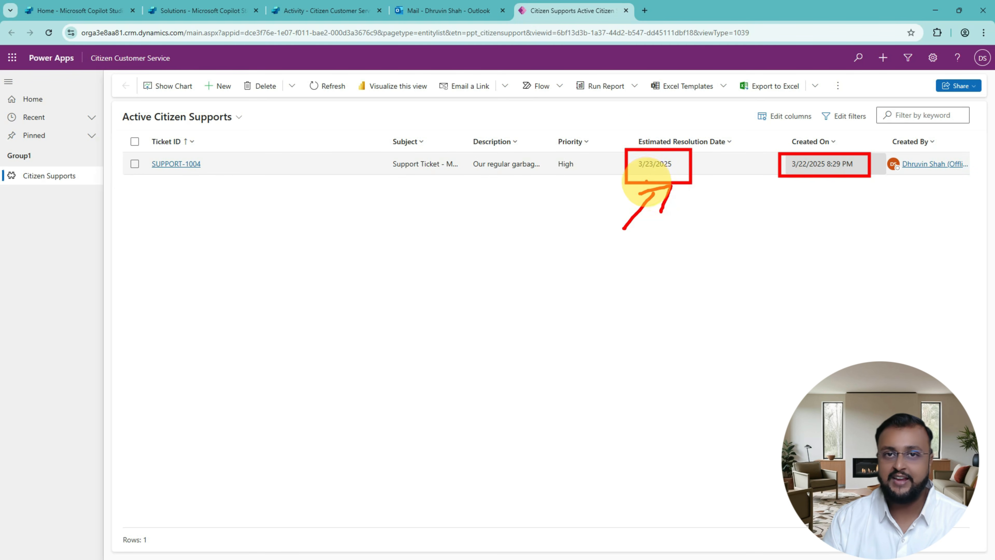
mouse_move(549, 179)
mouse_down()
mouse_move(606, 154)
mouse_move(579, 127)
mouse_move(556, 192)
mouse_move(587, 178)
mouse_move(582, 164)
mouse_move(551, 178)
mouse_up()
key(Escape)
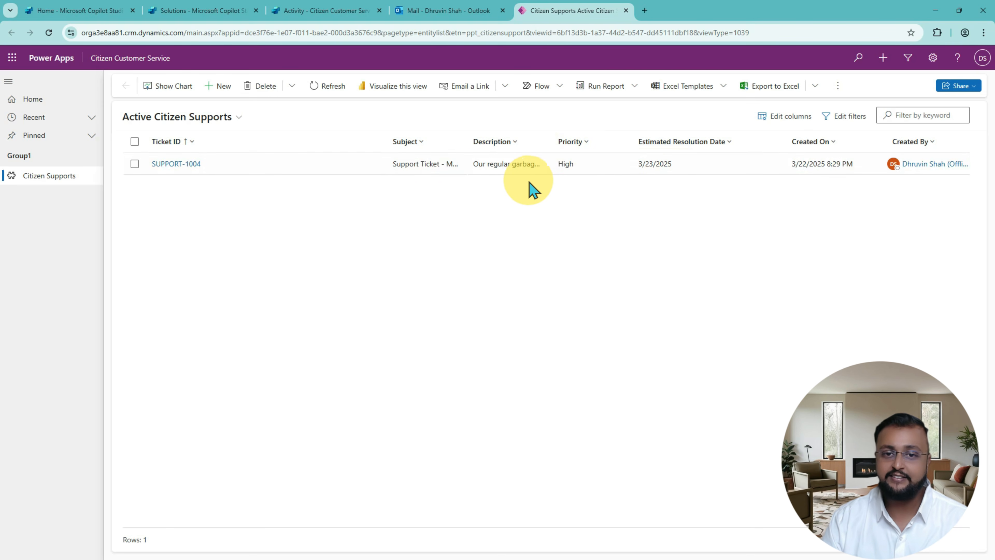
click(176, 165)
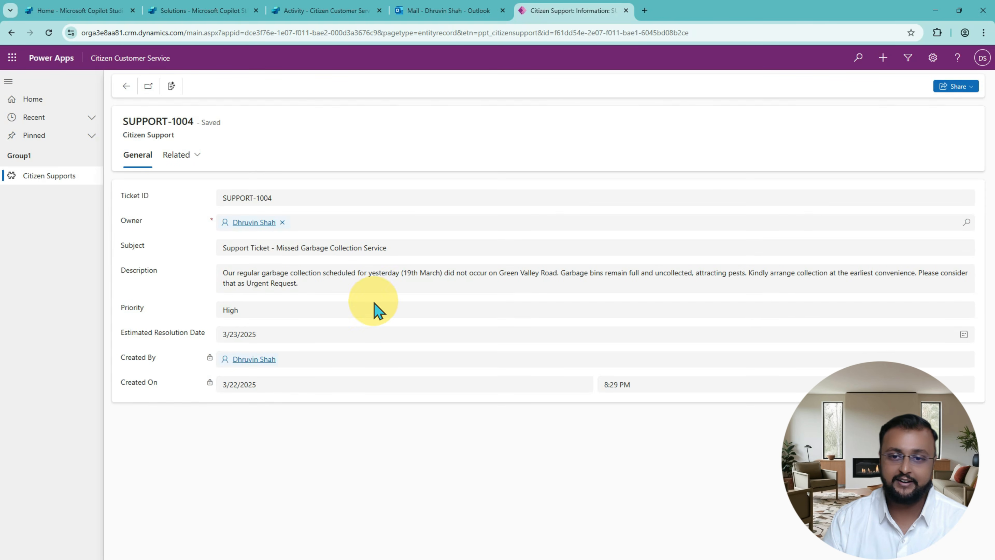
drag(329, 286, 191, 277)
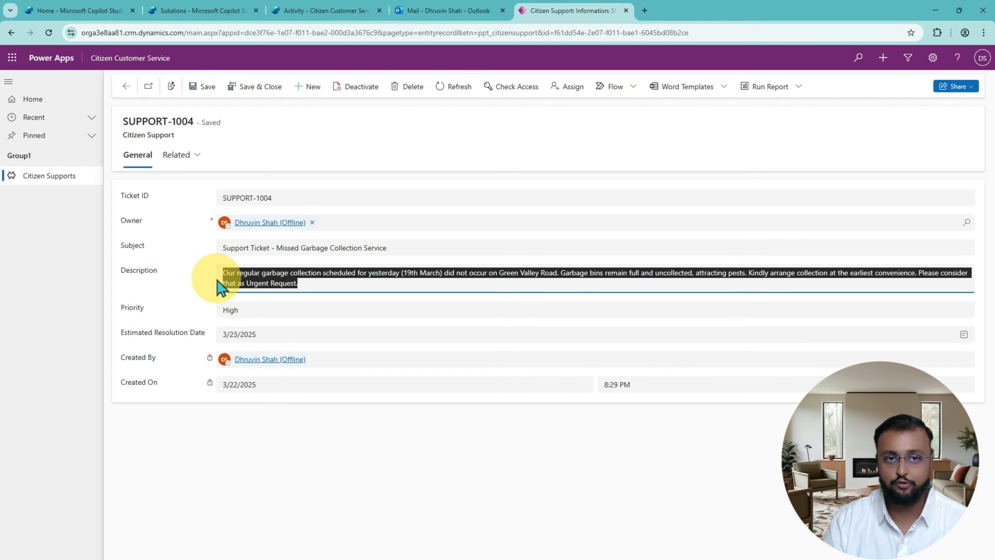
Switch to the sender's Outlook mailbox, open the 8:30 PM "Support Ticket - Missed Garbage Collection Service" reply in the inbox and maximize the window
click(336, 12)
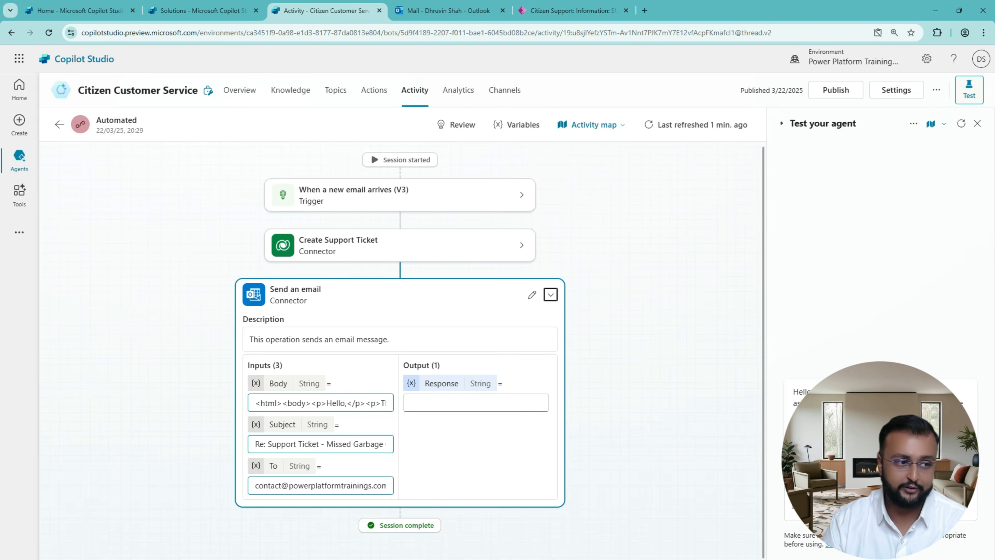
key(alt+Tab)
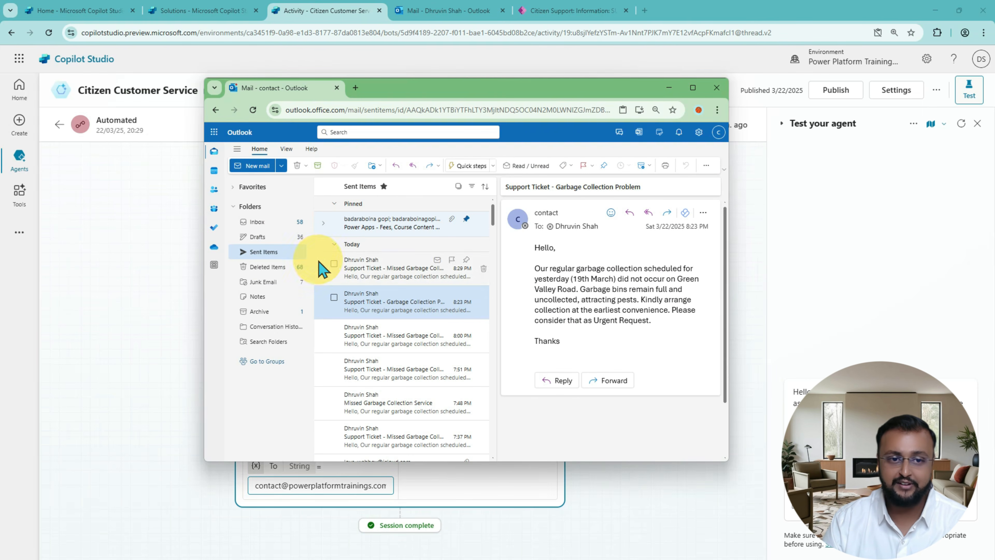
click(269, 222)
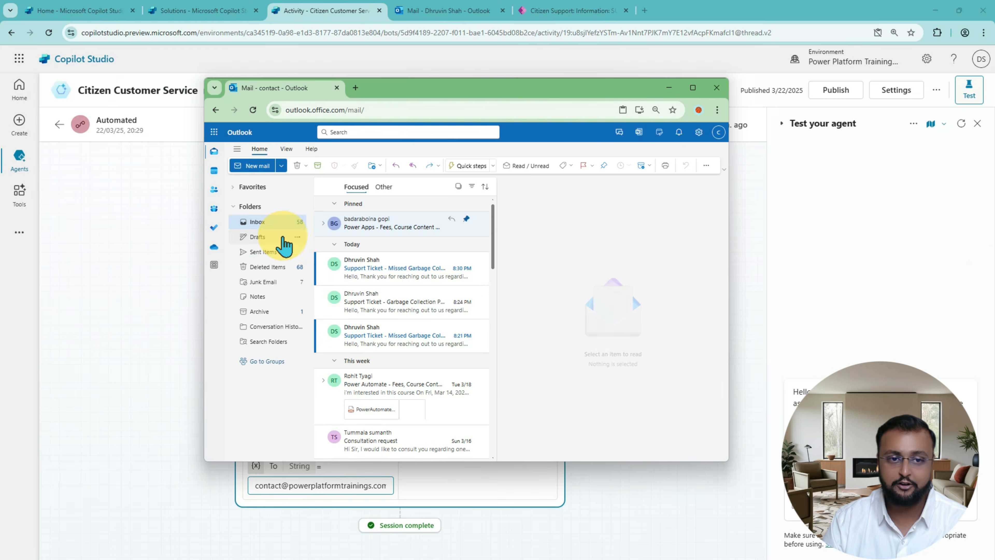
click(389, 276)
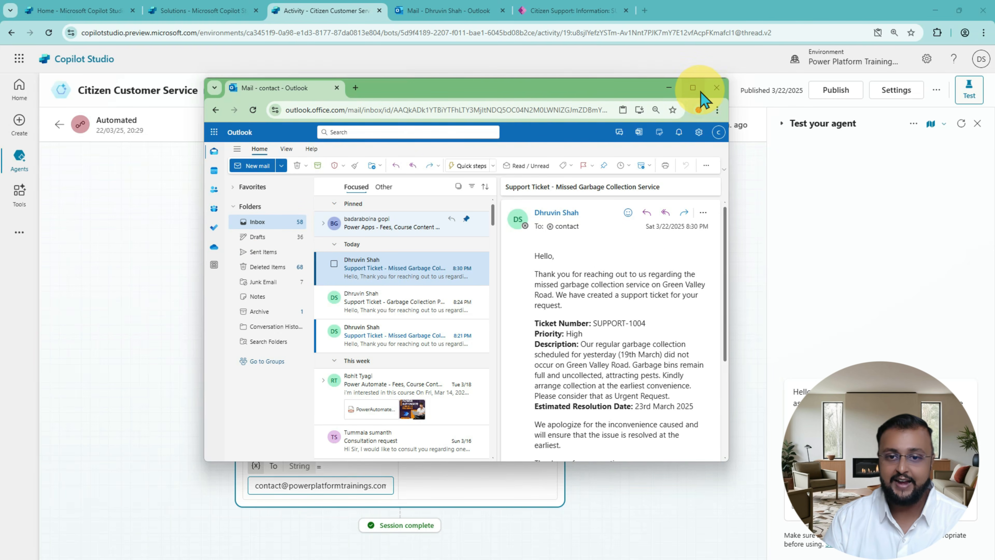
click(692, 88)
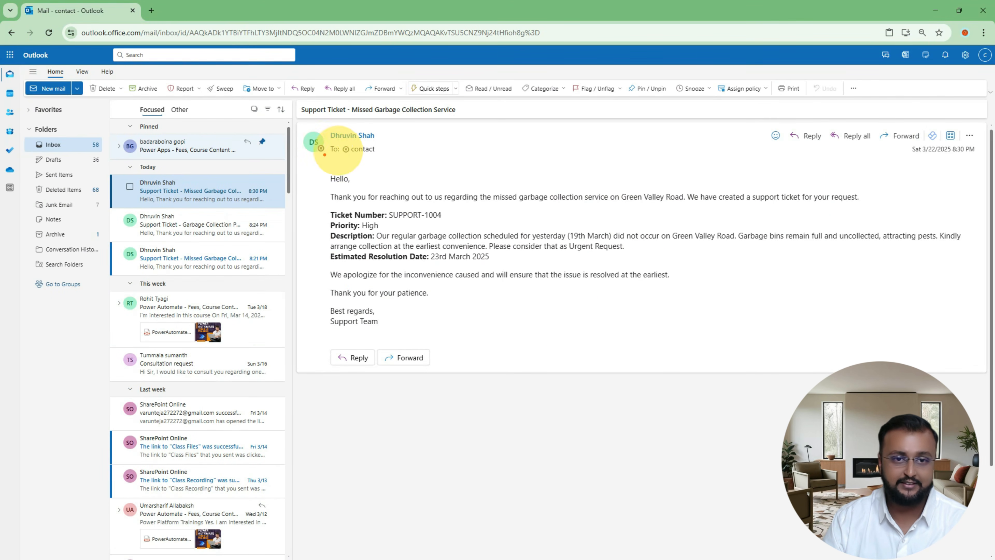
Review the ticket details in the received reply, and restore and minimize the sender's mailbox window
drag(317, 163, 977, 337)
drag(586, 271, 643, 264)
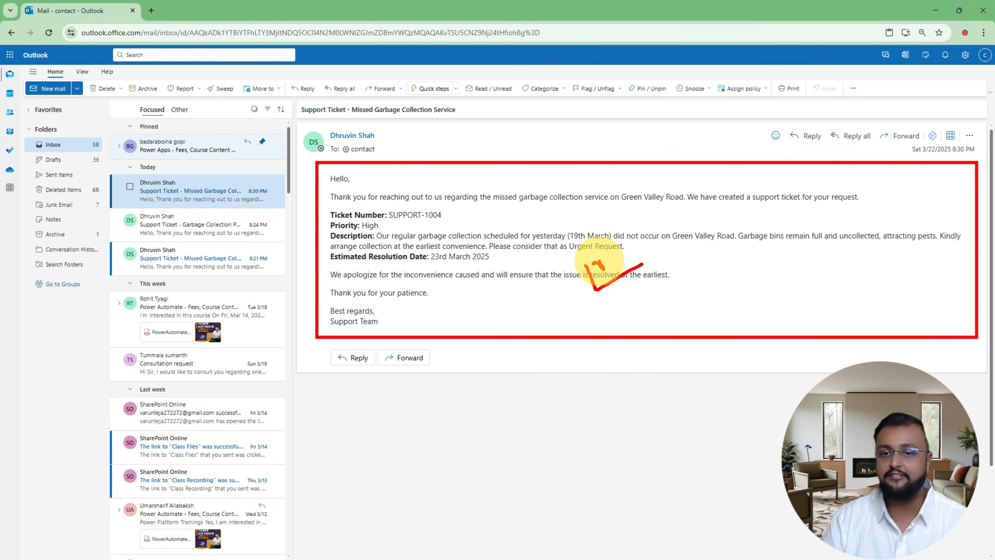
key(Escape)
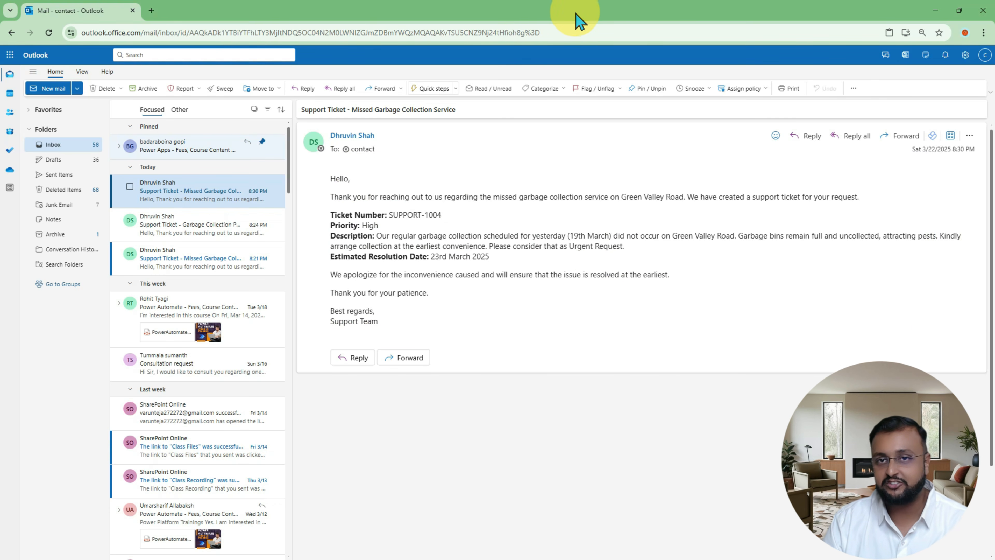
double_click(633, 17)
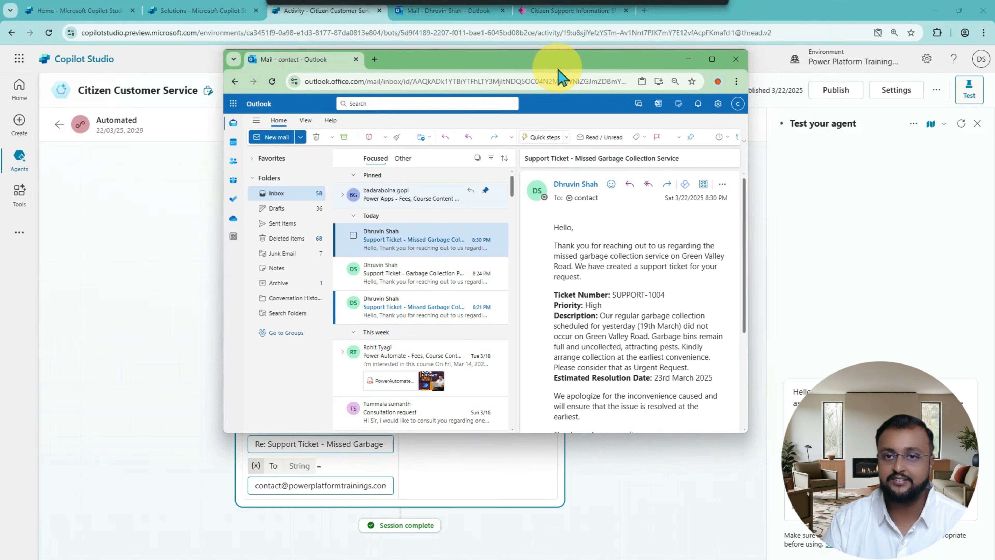
click(672, 71)
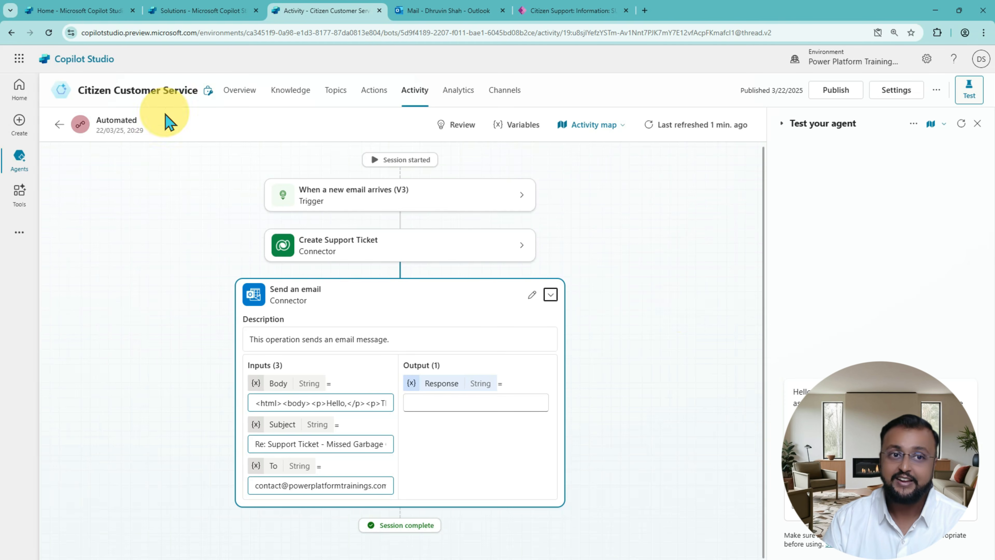
Leave the Automated session and return to the agent's overview to examine the "When a new email arrives (V3)" trigger
click(59, 125)
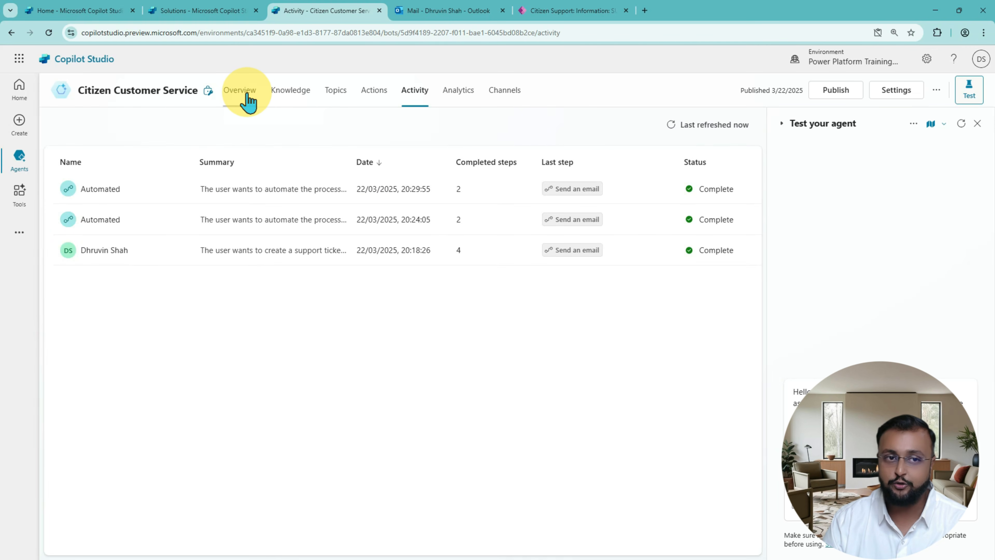
click(337, 100)
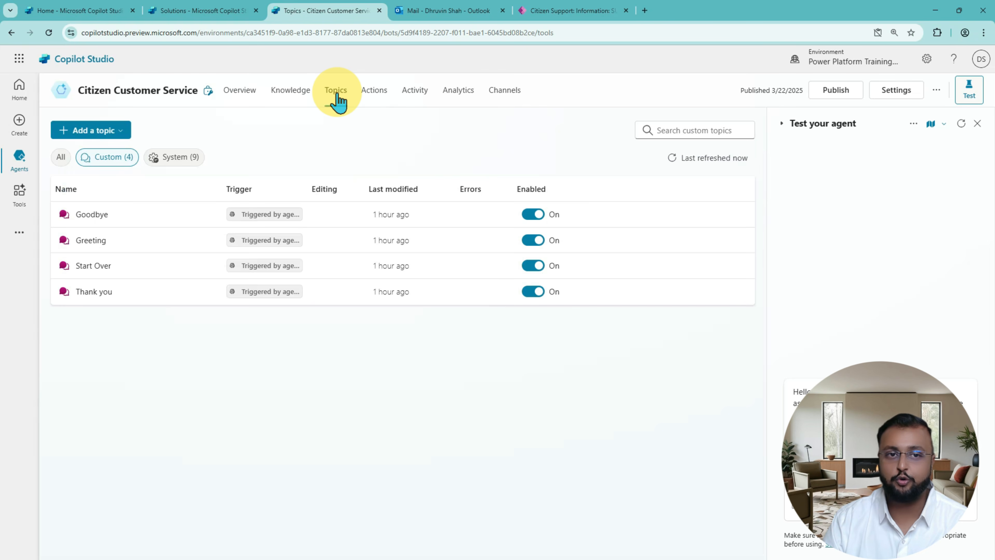
click(249, 100)
scroll(426, 300, down, 10)
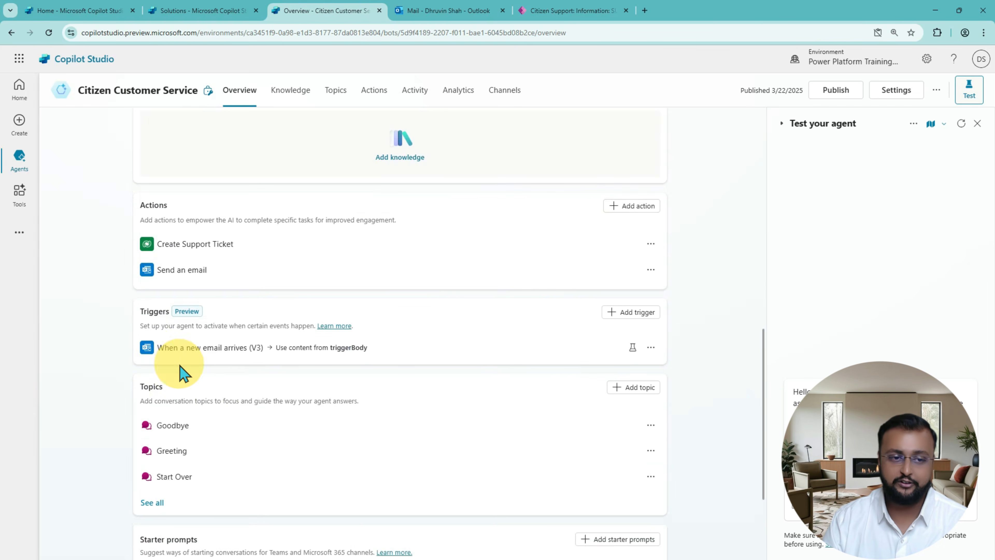
drag(134, 297, 718, 373)
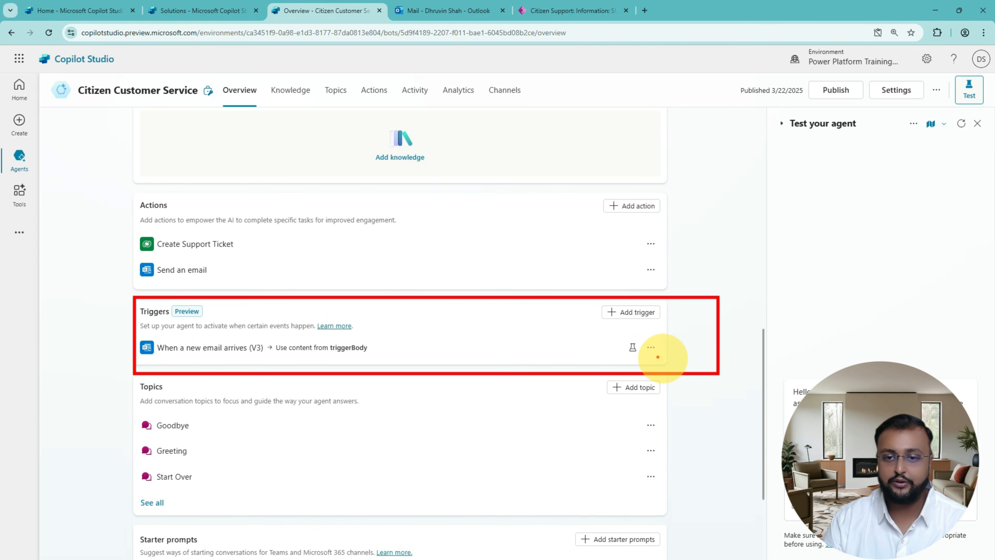
mouse_move(615, 328)
mouse_down()
mouse_move(663, 325)
mouse_move(635, 337)
mouse_up()
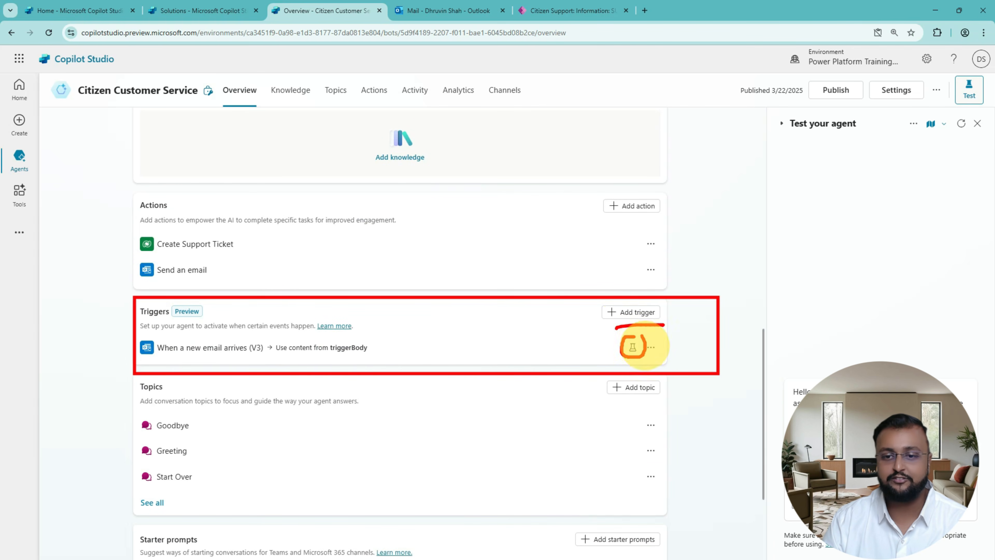
Start a test of the "When a new email arrives (V3)" trigger using the 22 Mar, 20:29 instance
click(632, 347)
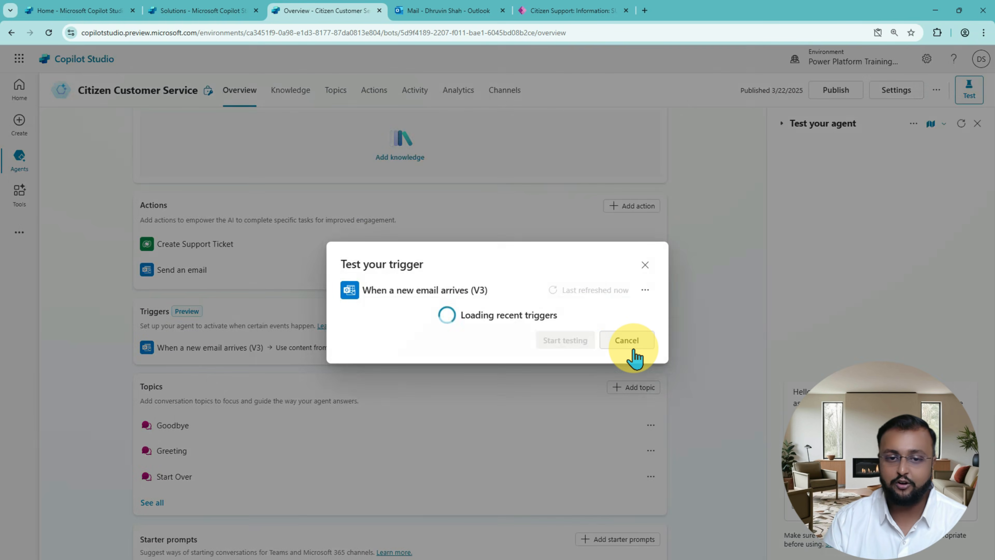
mouse_move(332, 263)
mouse_down()
mouse_move(354, 276)
mouse_move(665, 302)
mouse_up()
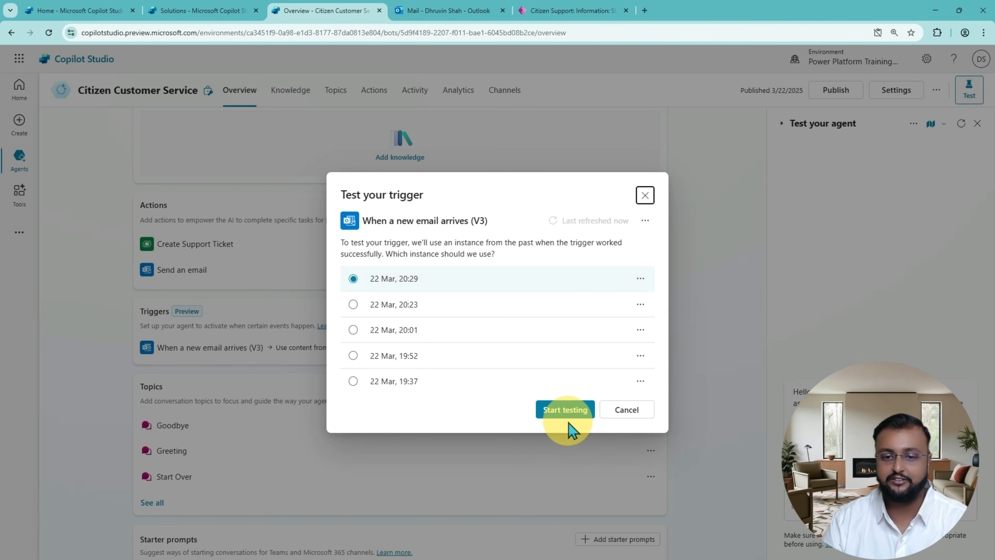
click(568, 410)
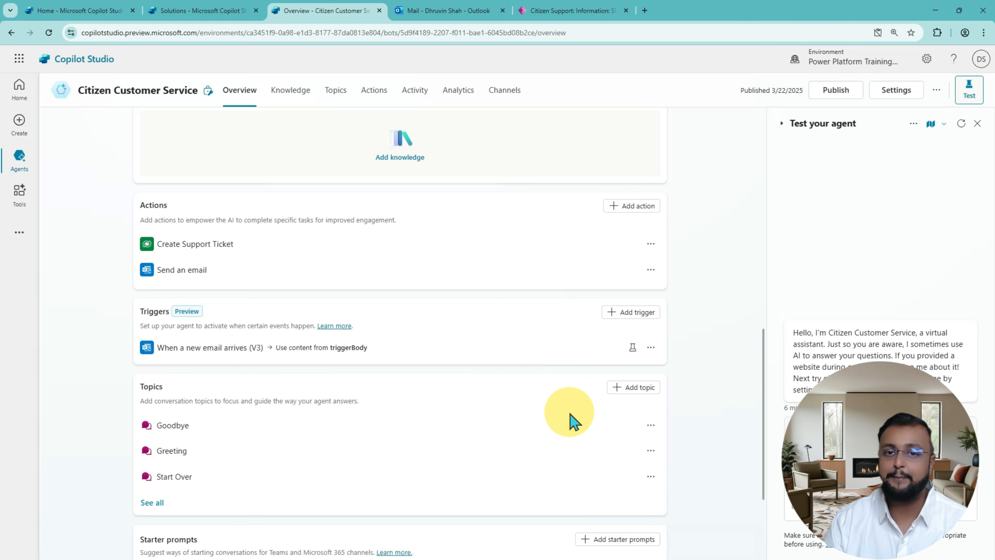
scroll(572, 422, up, 15)
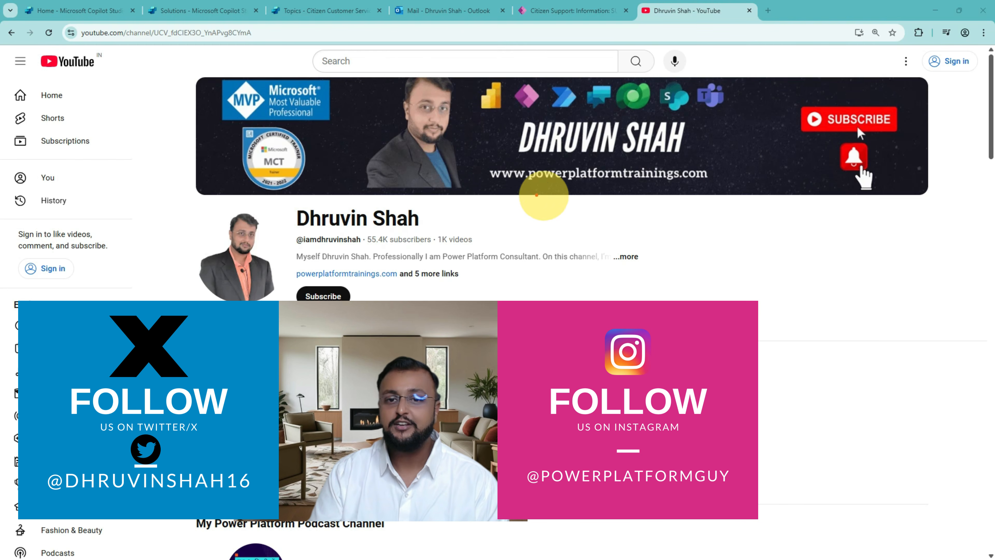
drag(491, 192, 716, 192)
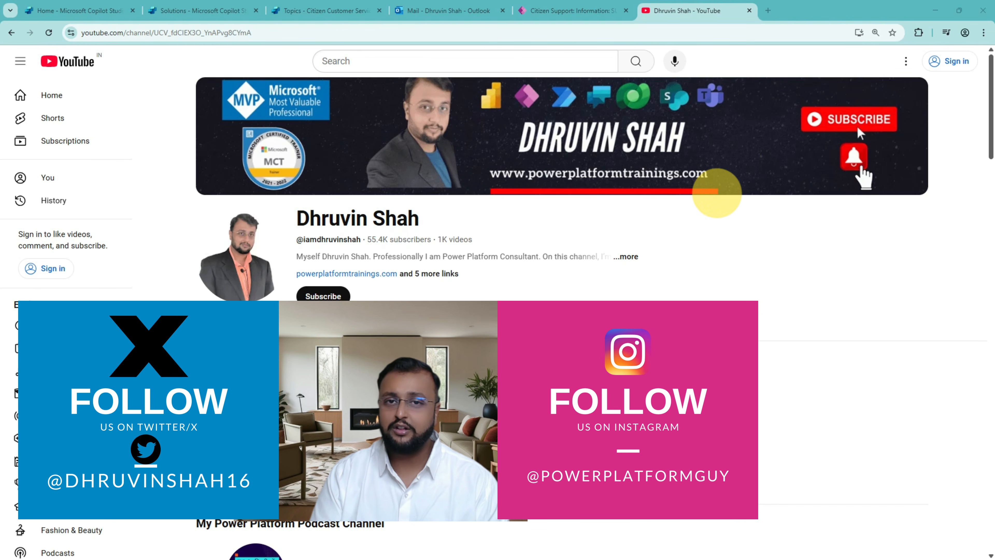